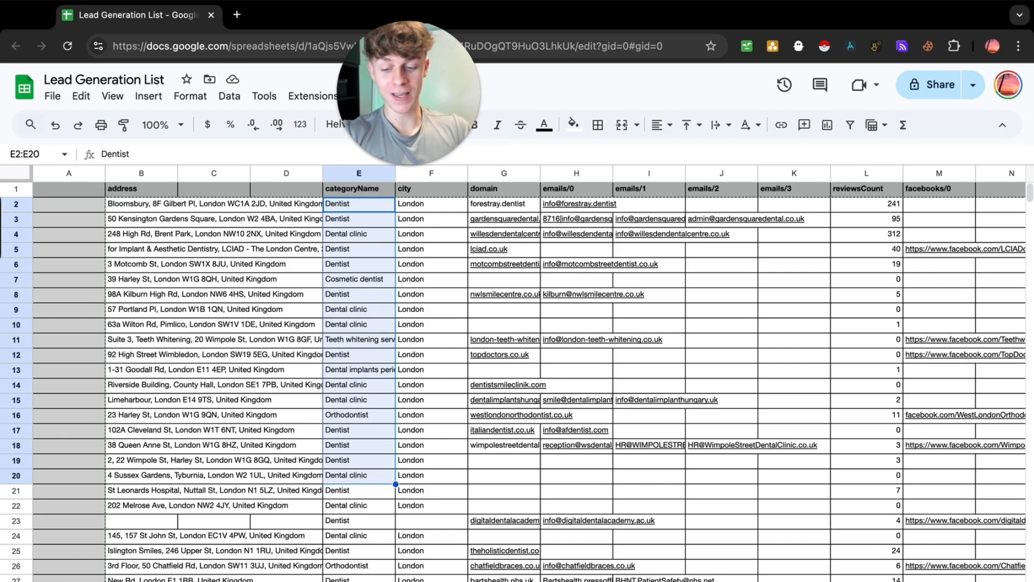
# Step: Examine the lead sheet's email, reviewsCount, Facebook, Instagram and LinkedIn columns
pyautogui.hscroll(5, 351, 415)
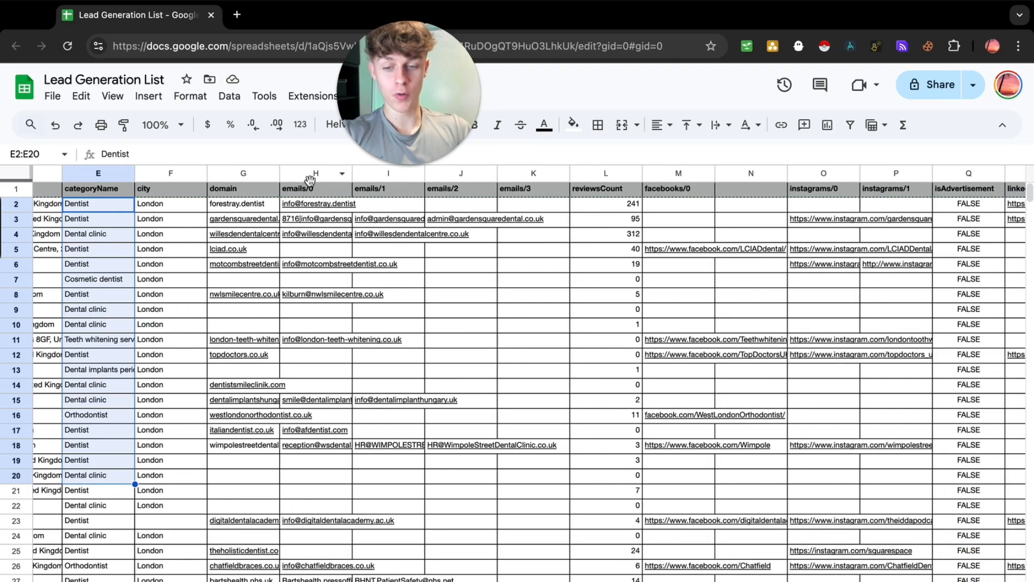
pyautogui.moveTo(313, 190); pyautogui.dragTo(298, 525)
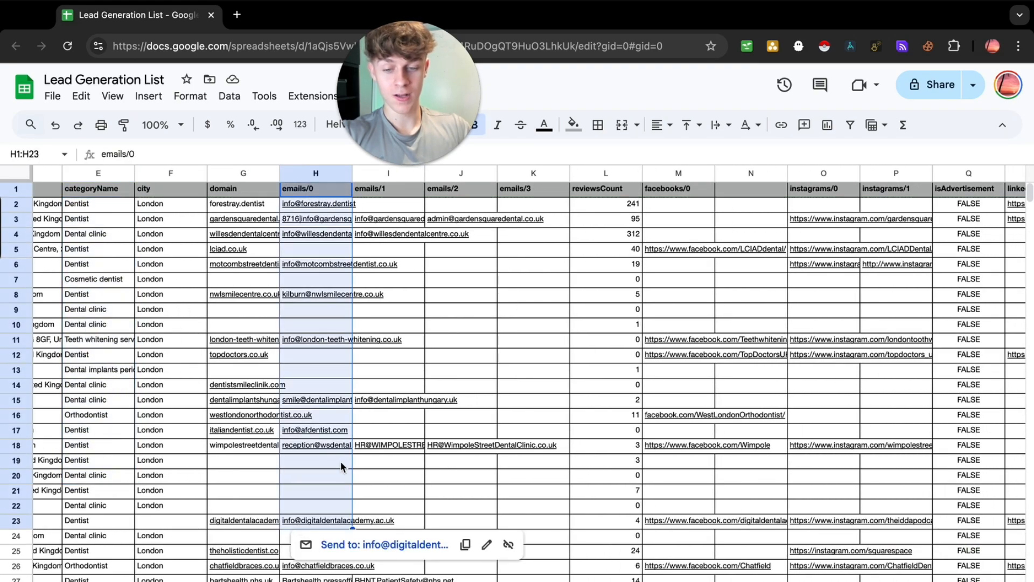
pyautogui.moveTo(386, 189); pyautogui.dragTo(528, 462)
pyautogui.click(620, 278)
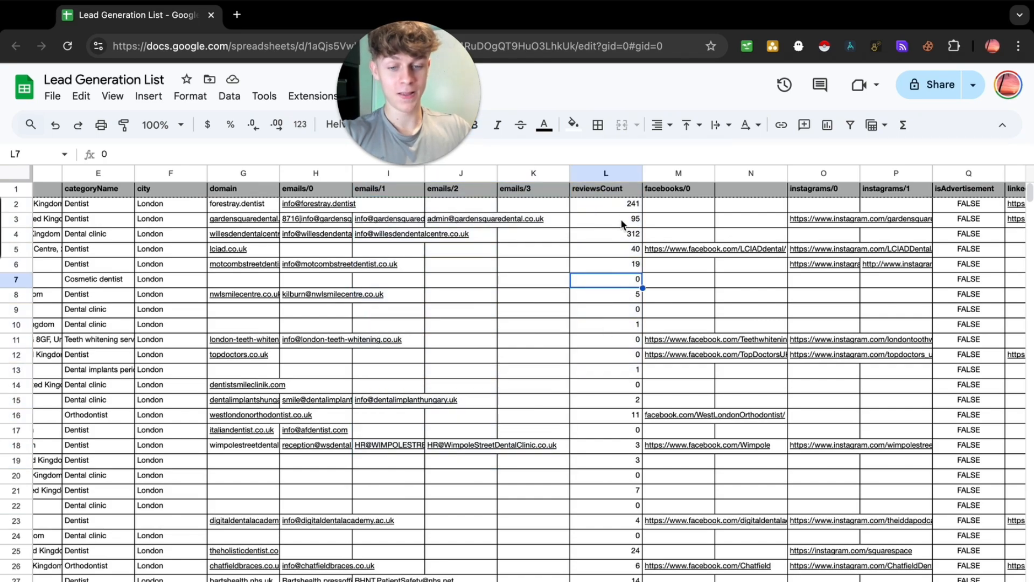
pyautogui.moveTo(611, 190); pyautogui.dragTo(608, 508)
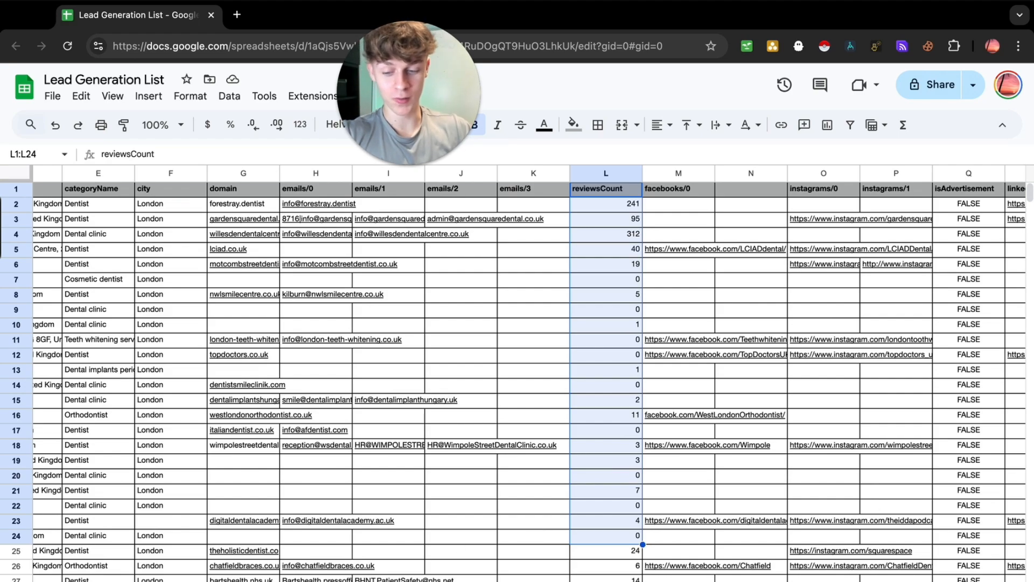
pyautogui.hscroll(8, 528, 373)
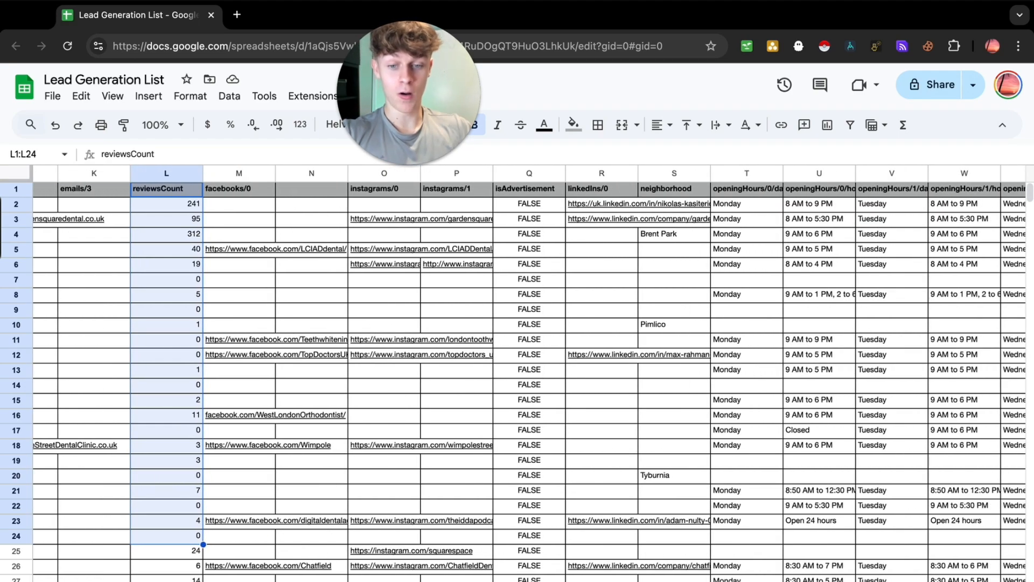
pyautogui.click(252, 189)
pyautogui.click(383, 190)
pyautogui.click(616, 190)
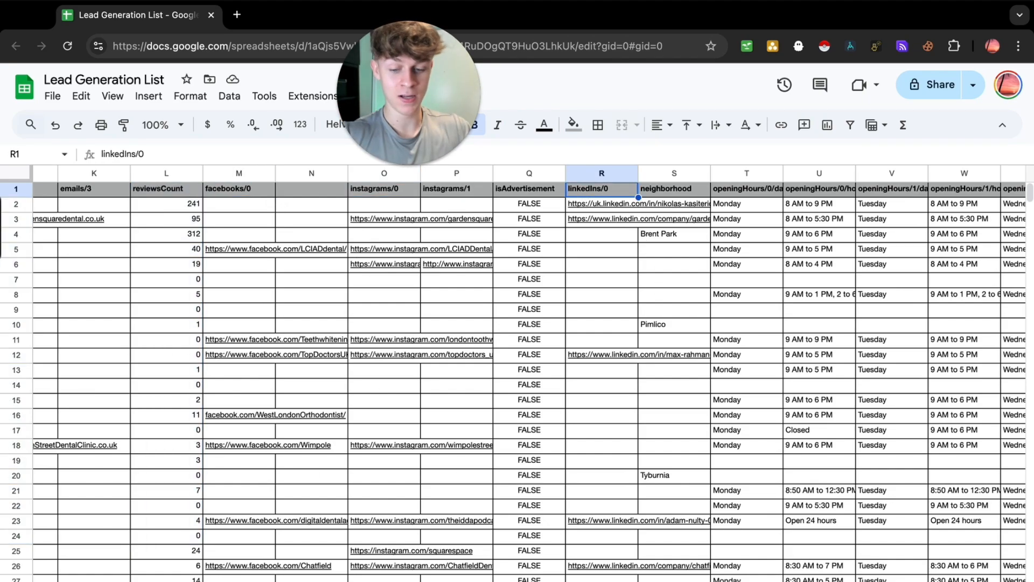
# Step: Review the opening hours columns and the phone number columns of the lead sheet
pyautogui.hscroll(8, 528, 373)
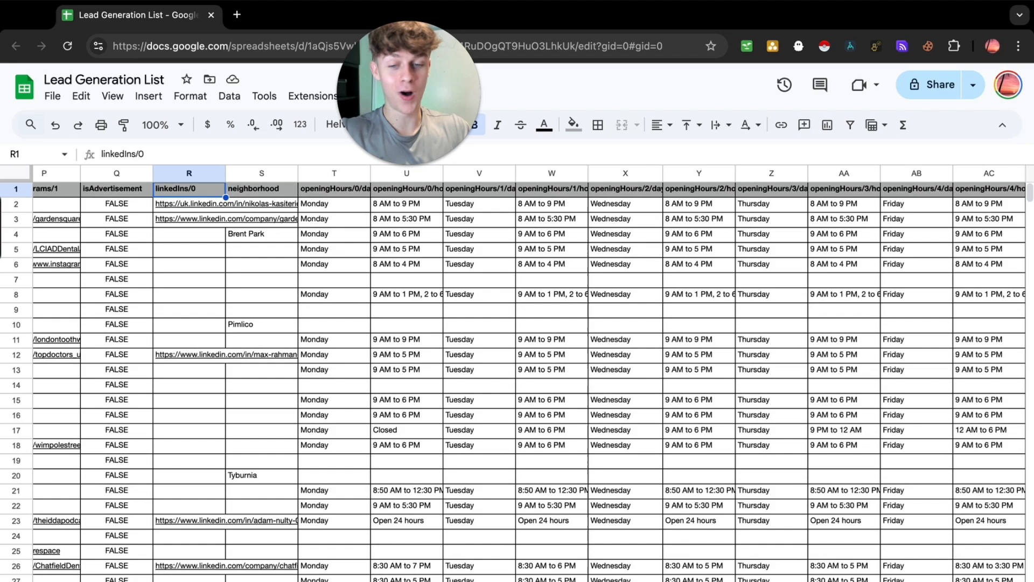
pyautogui.hscroll(5, 529, 373)
pyautogui.hscroll(5, 529, 373)
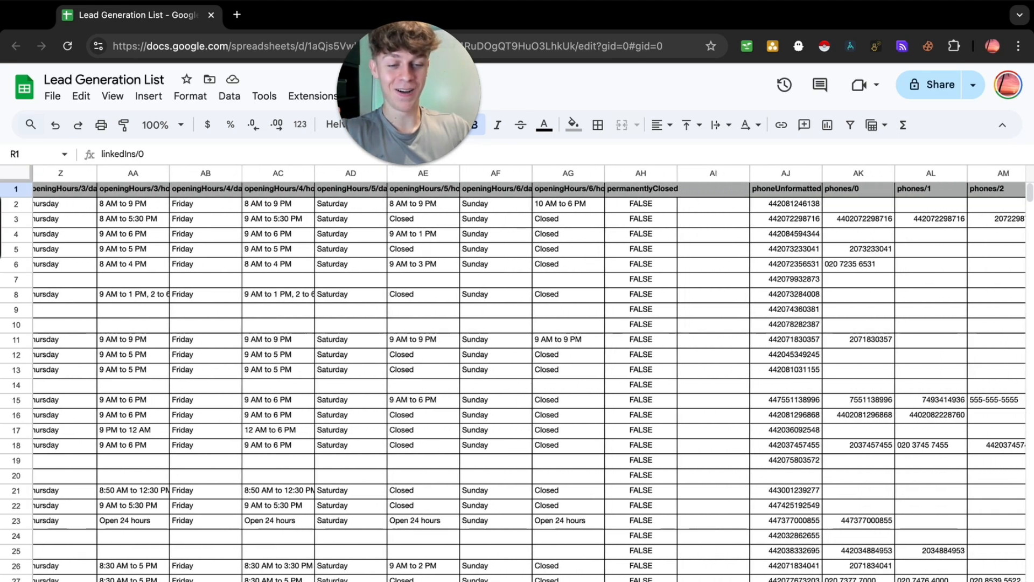
pyautogui.hscroll(15, 529, 373)
pyautogui.hscroll(-6, 528, 373)
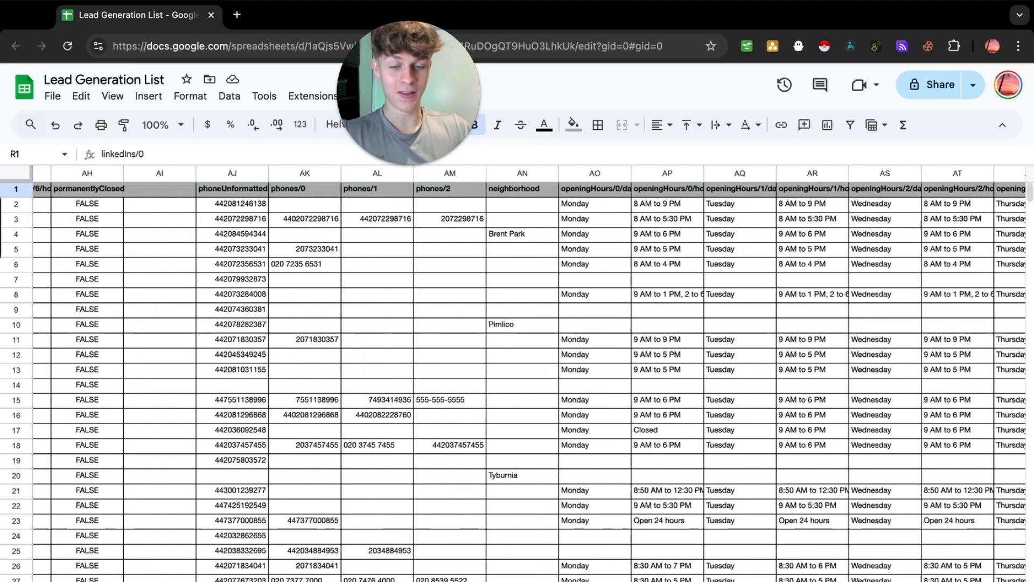
pyautogui.hscroll(-2, 351, 531)
pyautogui.moveTo(317, 190); pyautogui.dragTo(588, 327)
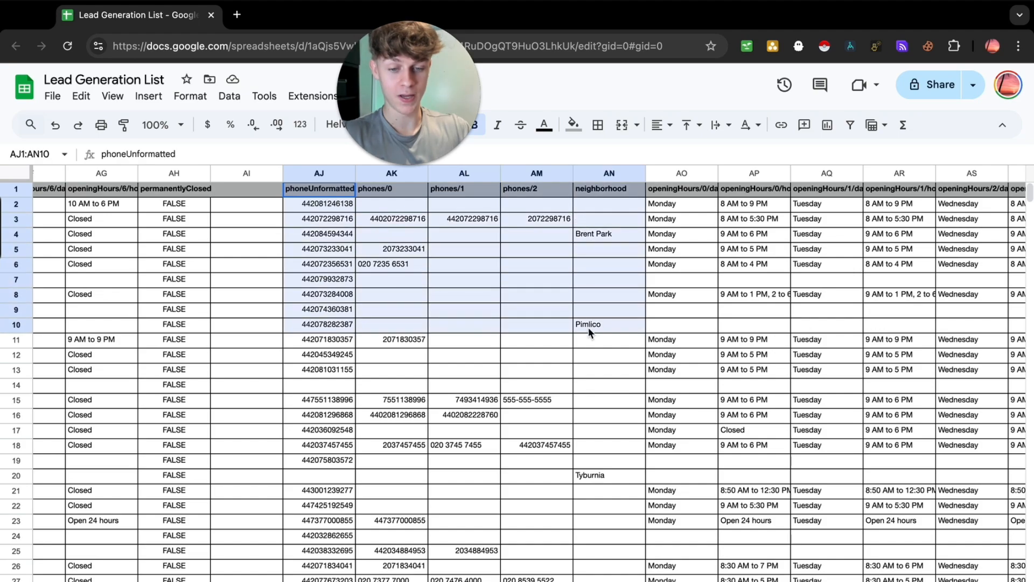
# Step: Inspect the YouTube, website and url columns at the far end of the sheet, and return to the first columns
pyautogui.hscroll(20, 517, 373)
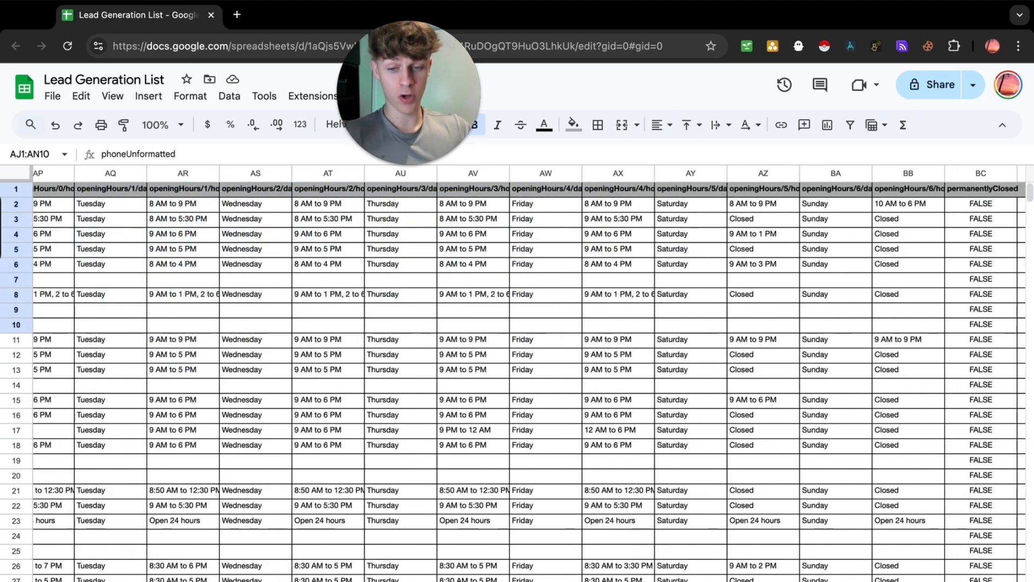
pyautogui.hscroll(15, 517, 373)
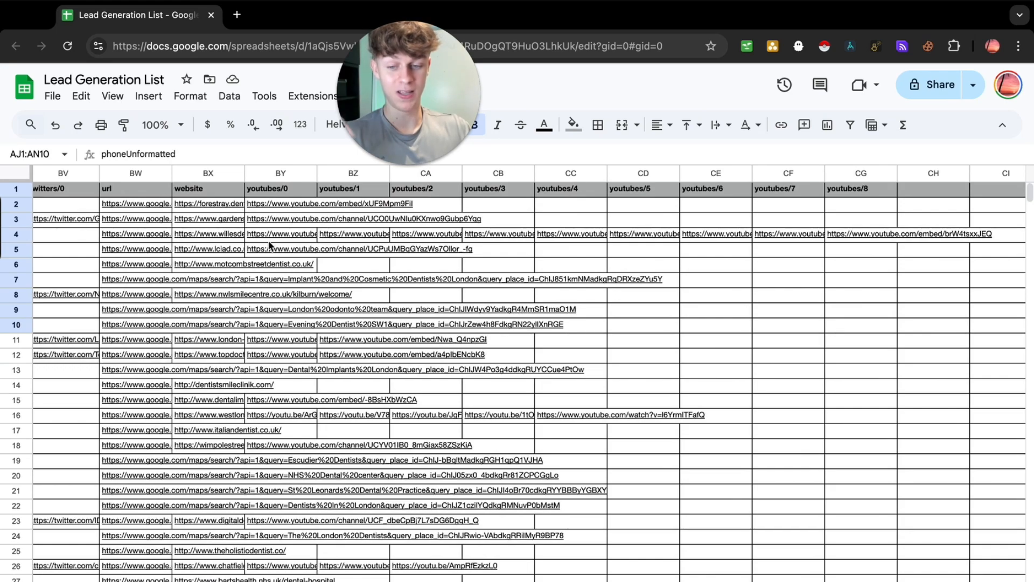
pyautogui.moveTo(270, 243)
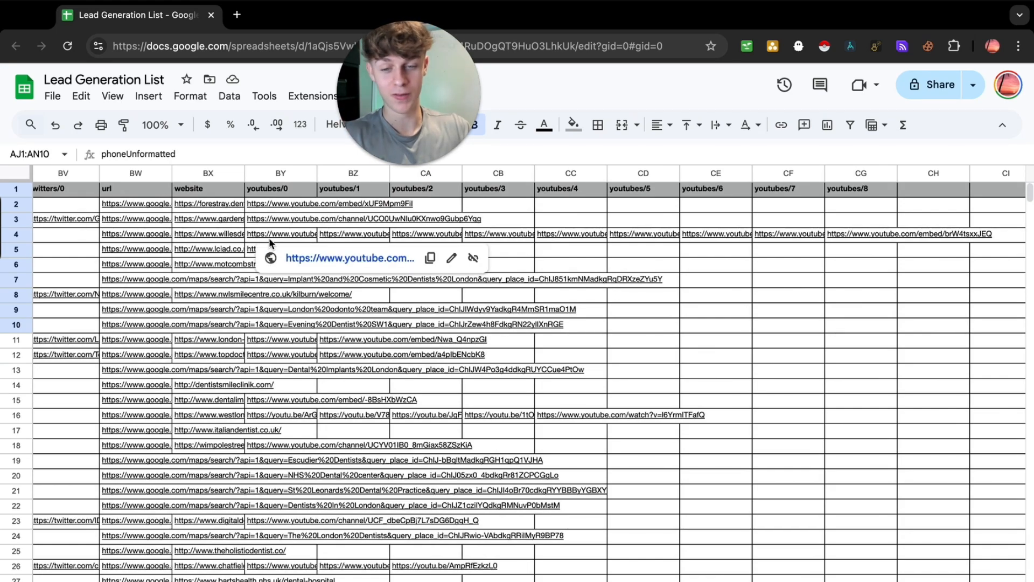
pyautogui.moveTo(210, 191); pyautogui.dragTo(212, 248)
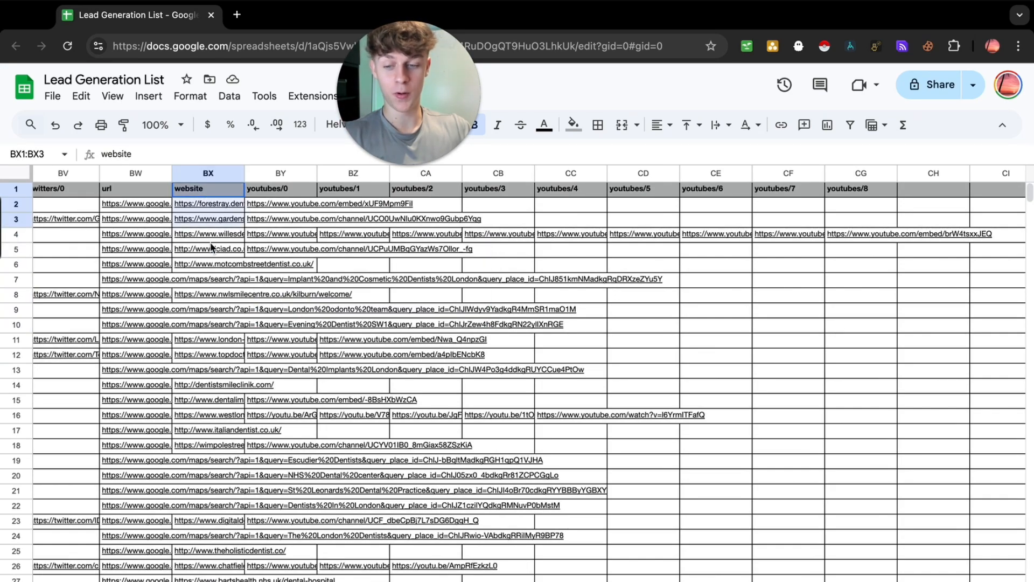
pyautogui.click(137, 173)
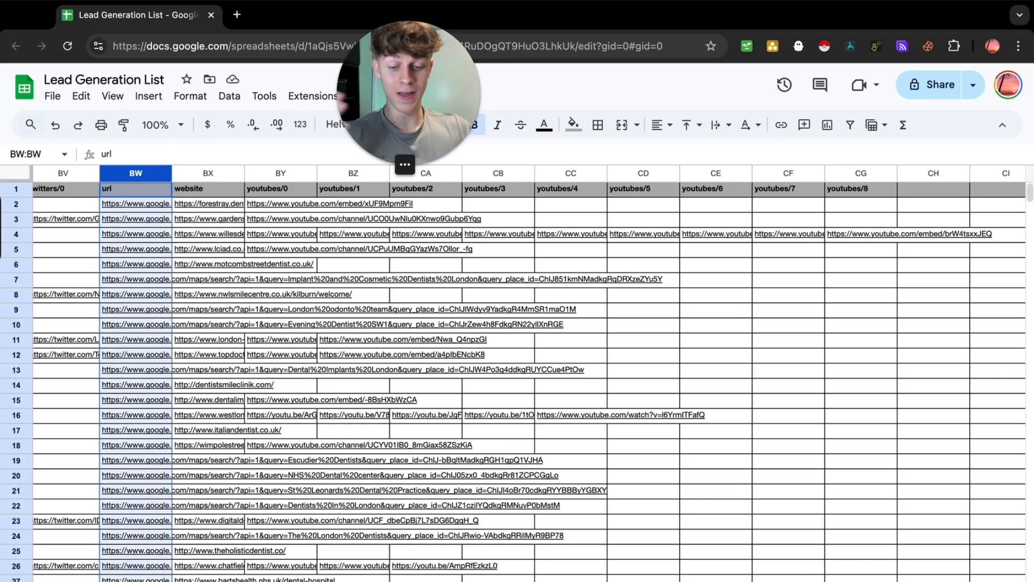
pyautogui.hscroll(-20, 528, 372)
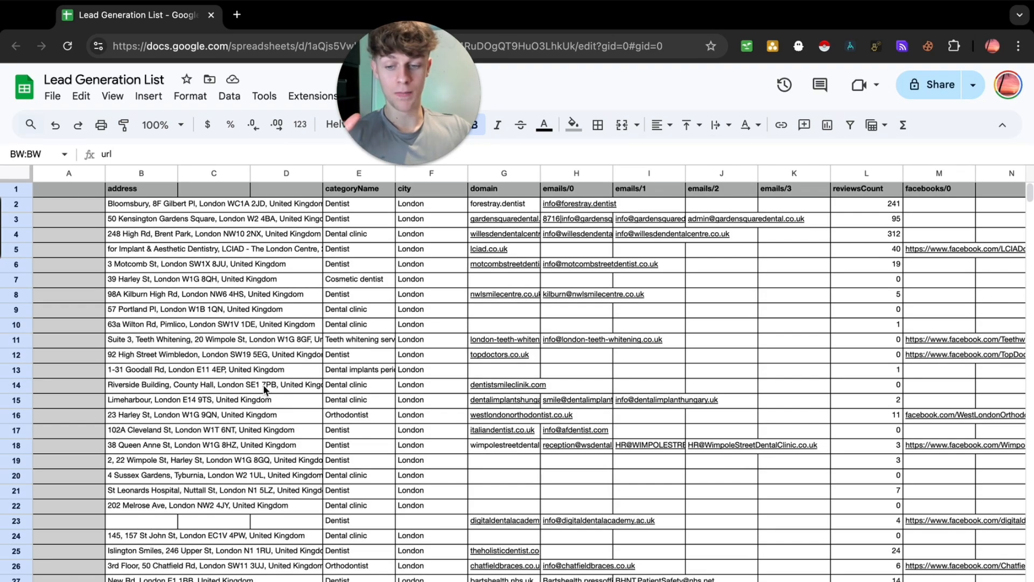
pyautogui.moveTo(411, 97); pyautogui.dragTo(459, 240)
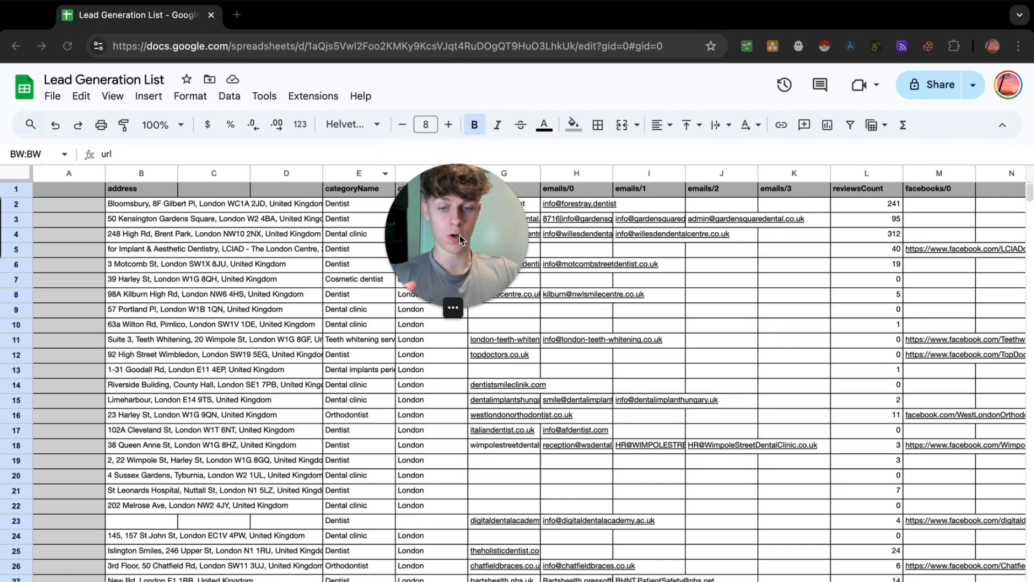
# Step: Open the Make website in a new browser tab and highlight the free plan's time limit note
pyautogui.click(237, 18)
pyautogui.write('make')
pyautogui.press('Return')
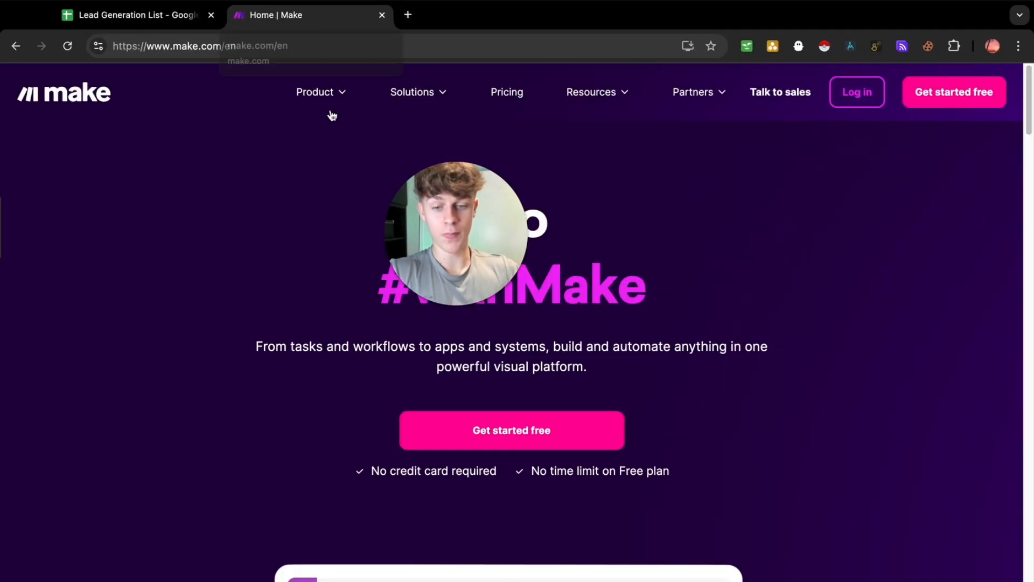
pyautogui.moveTo(380, 196); pyautogui.dragTo(149, 190)
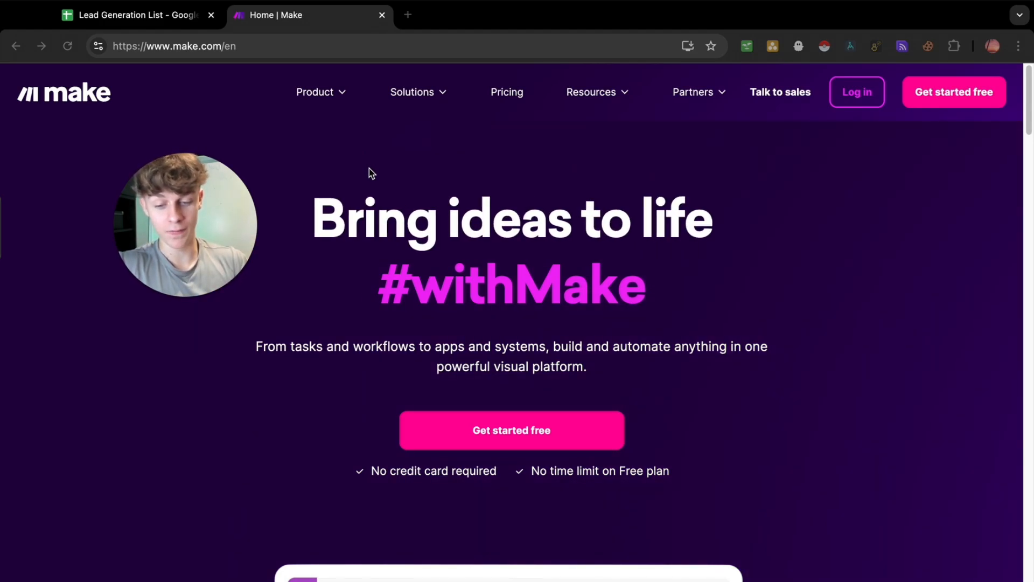
pyautogui.moveTo(548, 471); pyautogui.dragTo(674, 472)
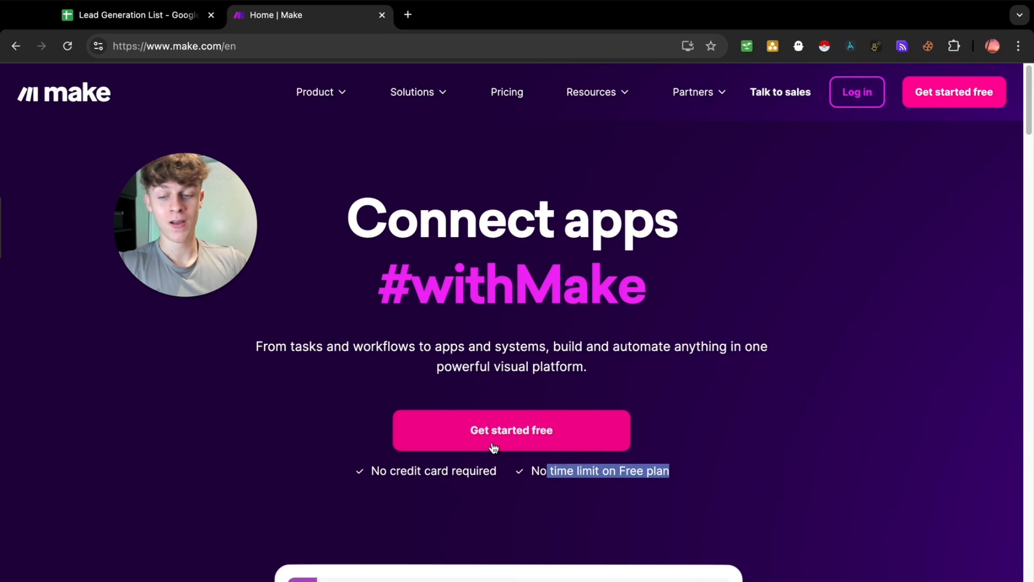
# Step: Sign in to Make with the prefilled credentials and create a new scenario
pyautogui.click(861, 90)
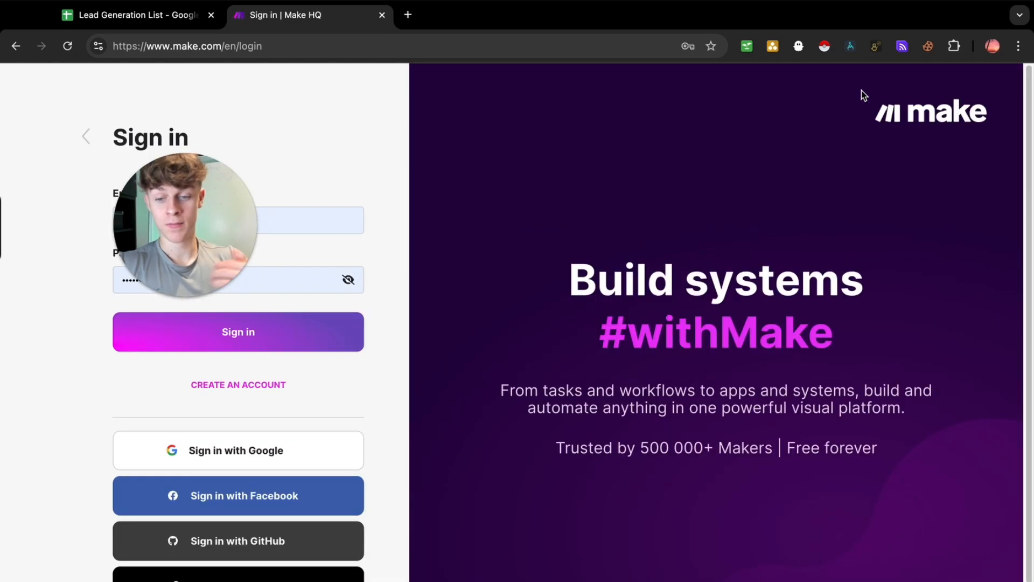
pyautogui.click(347, 330)
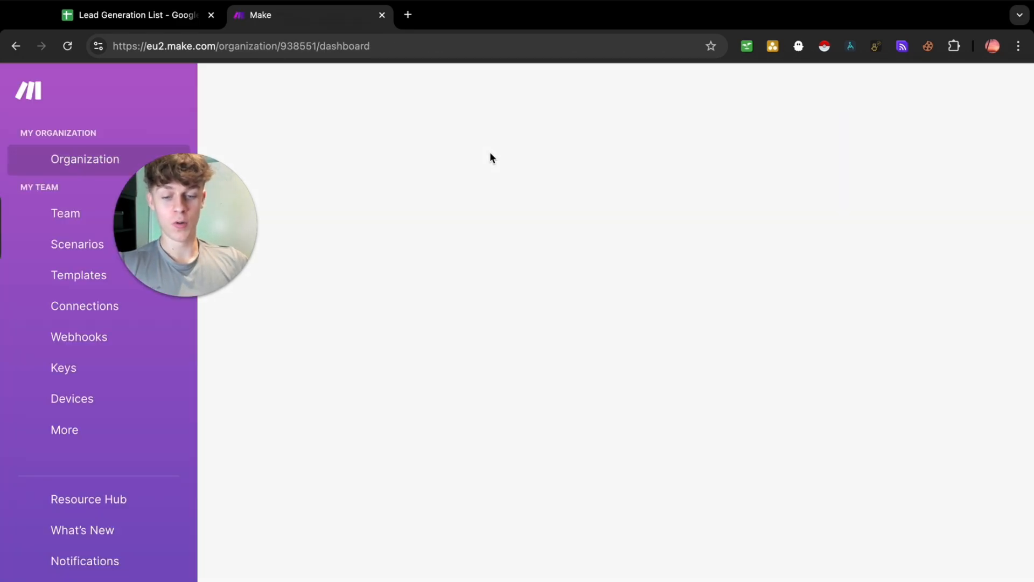
pyautogui.click(937, 96)
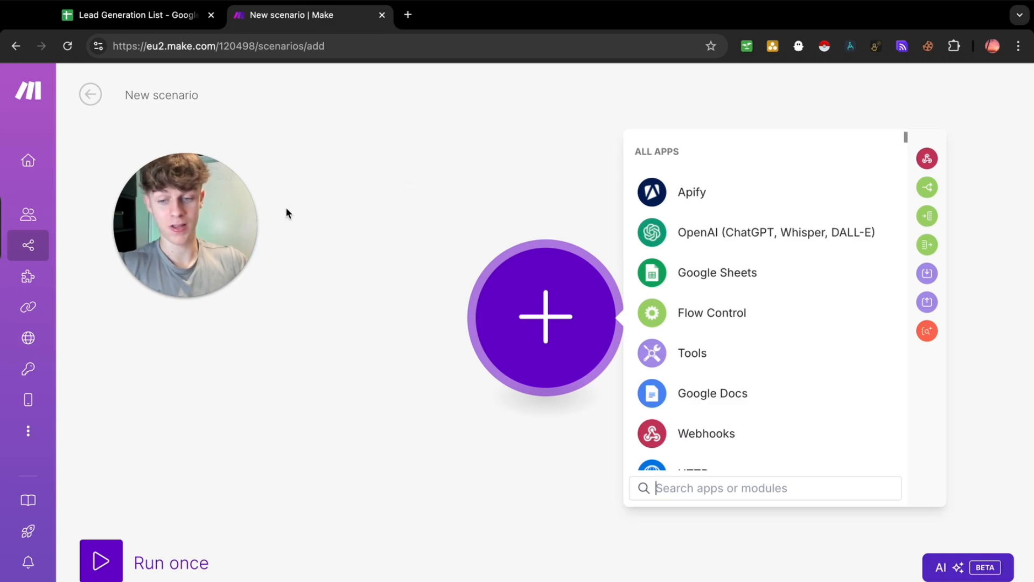
pyautogui.moveTo(226, 225); pyautogui.dragTo(220, 230)
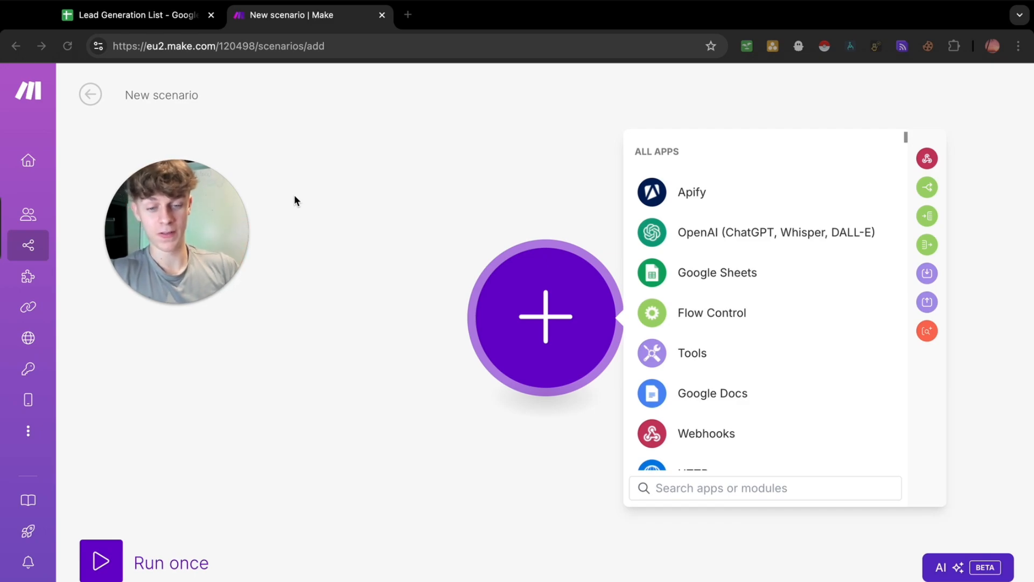
pyautogui.click(398, 157)
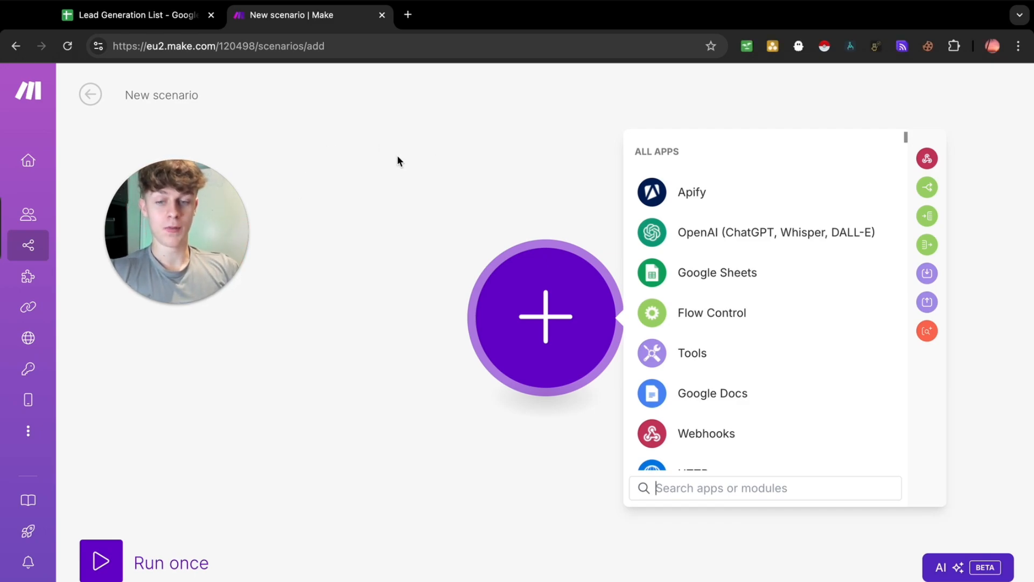
# Step: Search Google for "gyms california" in a new tab and browse the business listings in Google Maps
pyautogui.click(408, 16)
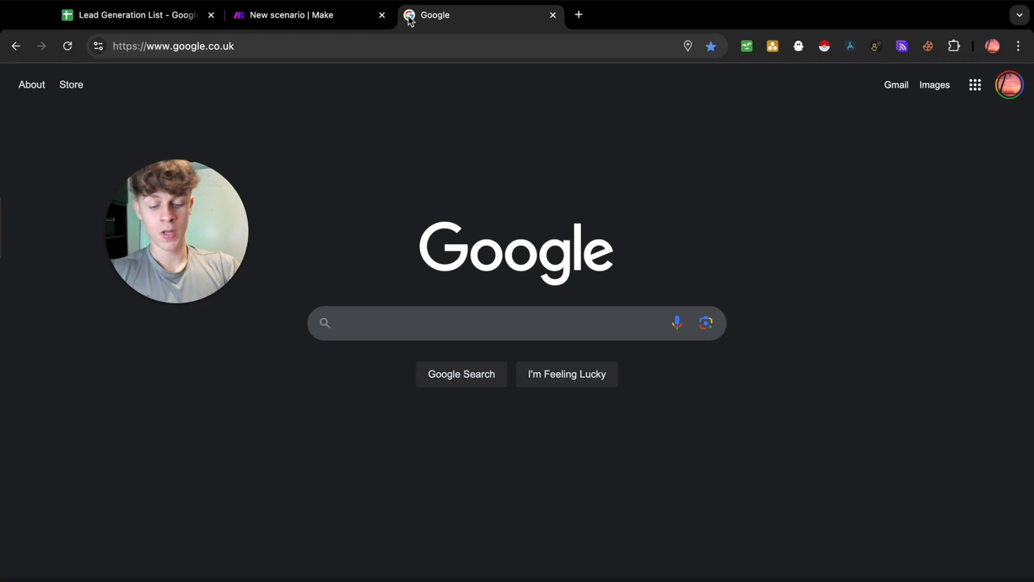
pyautogui.write('gyms ')
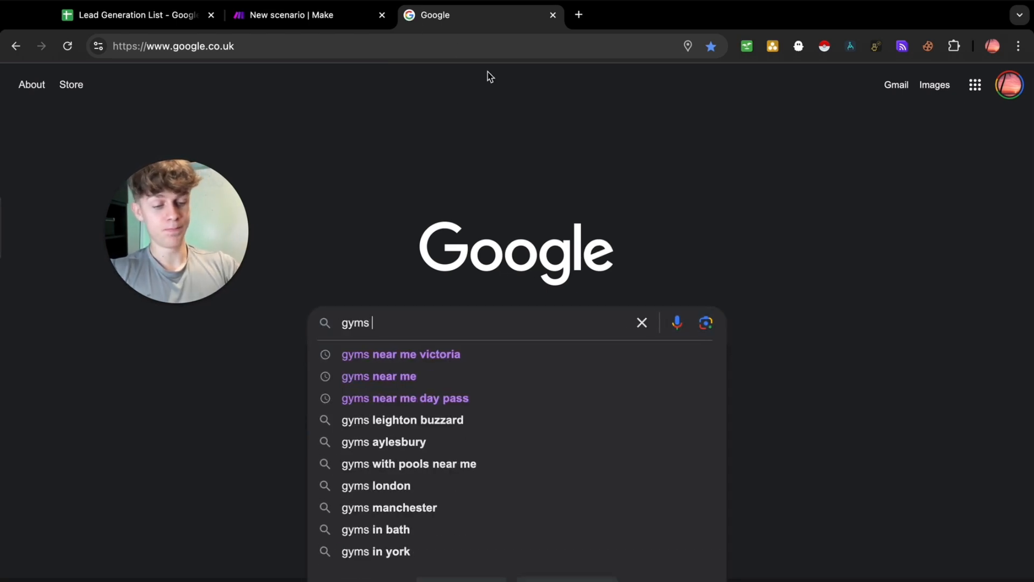
pyautogui.write('california')
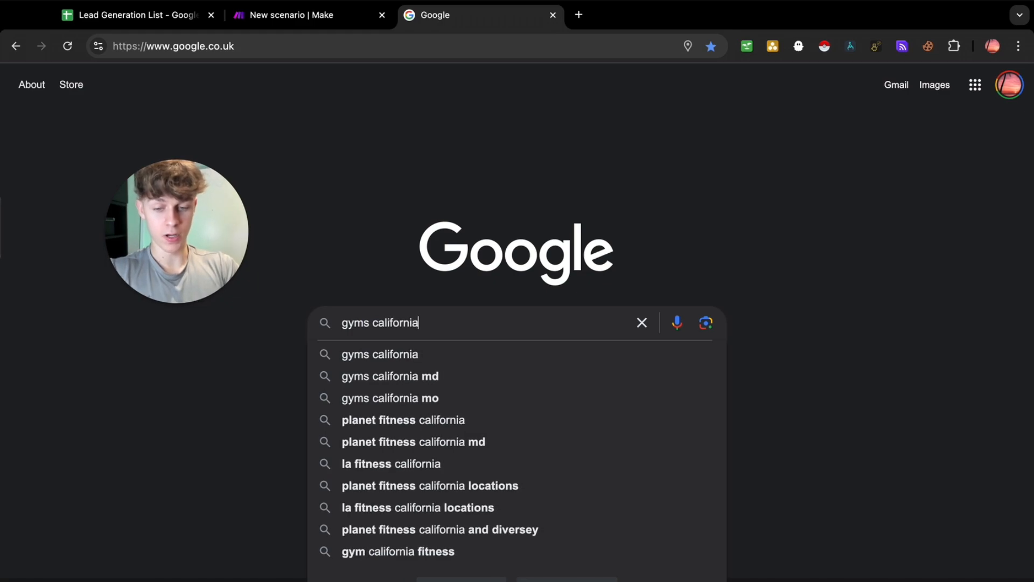
pyautogui.press('Return')
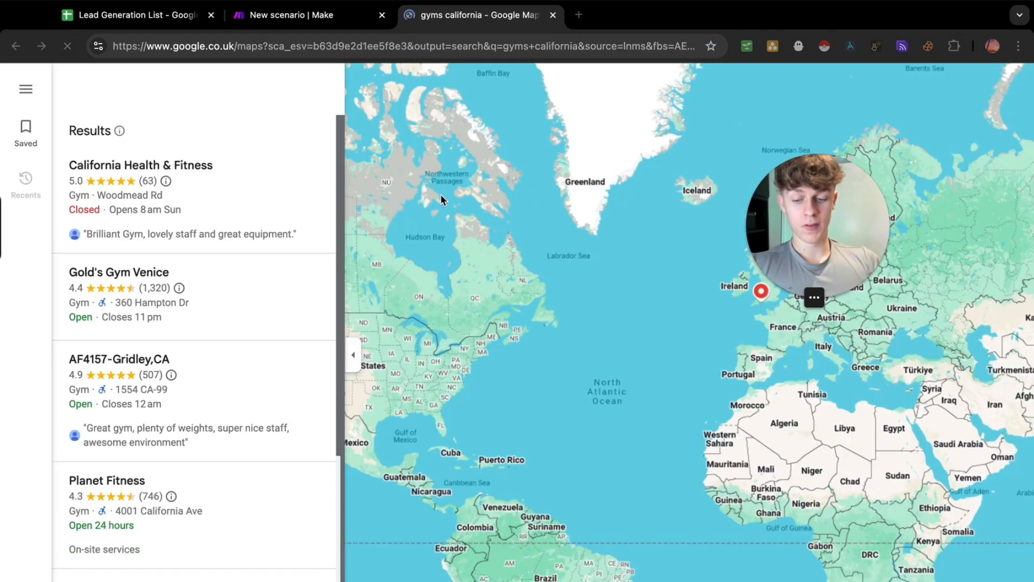
pyautogui.scroll(-20, 150, 226)
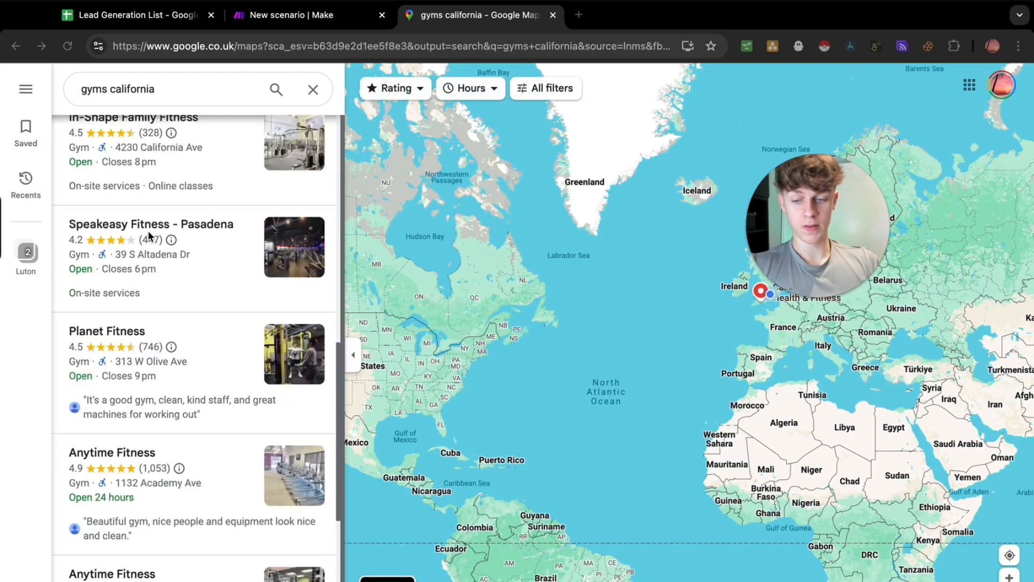
pyautogui.scroll(-10, 150, 232)
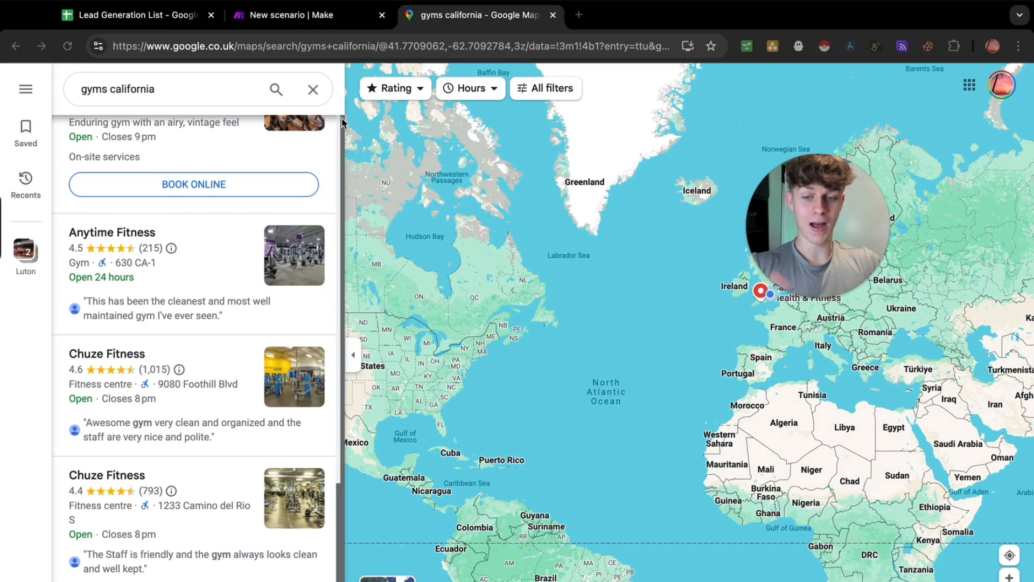
pyautogui.click(509, 241)
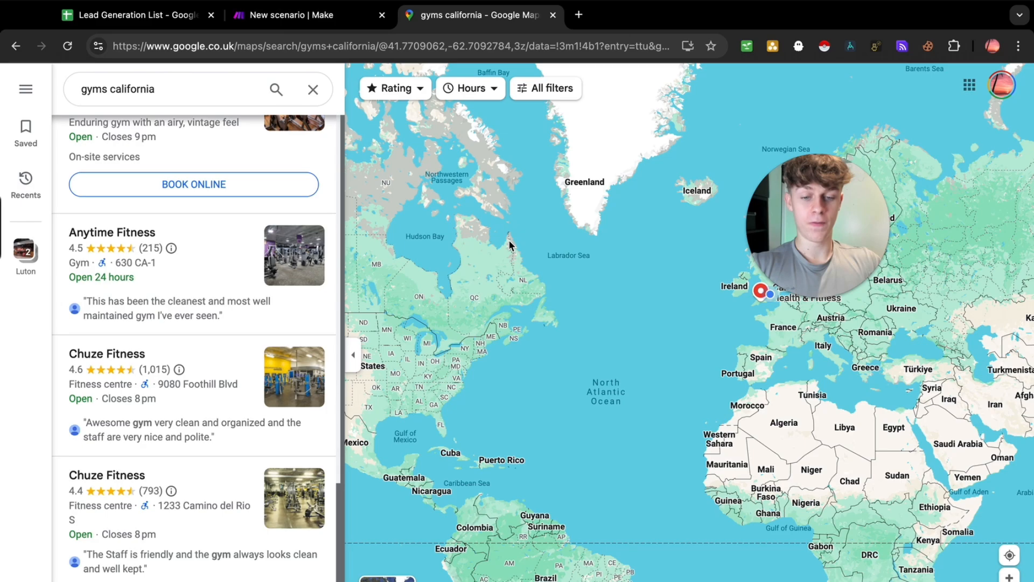
# Step: Switch to the new Make scenario, search the modules for "apify" and add Apify's Run an Actor module
pyautogui.click(305, 20)
pyautogui.moveTo(516, 170); pyautogui.dragTo(374, 182)
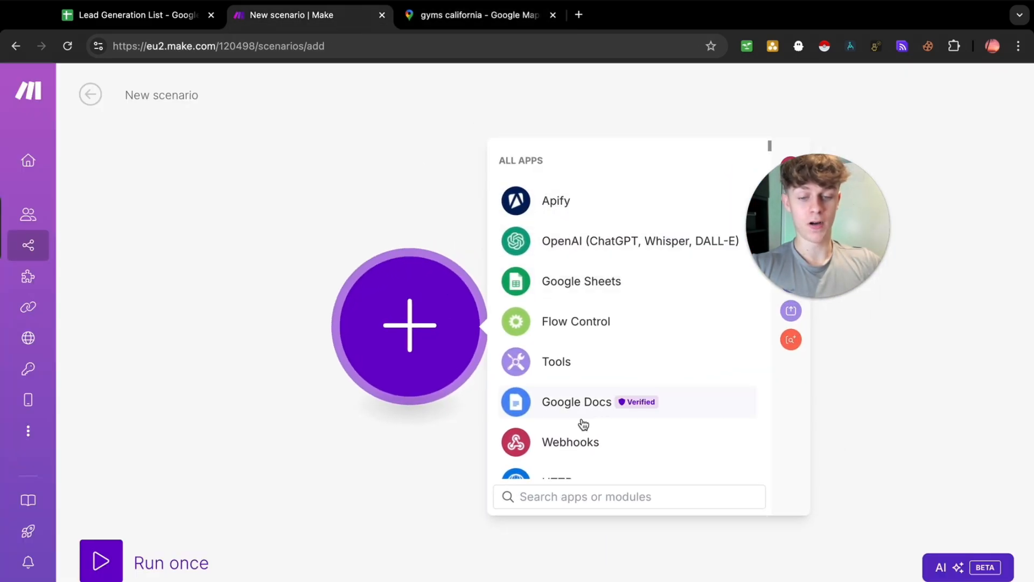
pyautogui.click(563, 496)
pyautogui.write('apify')
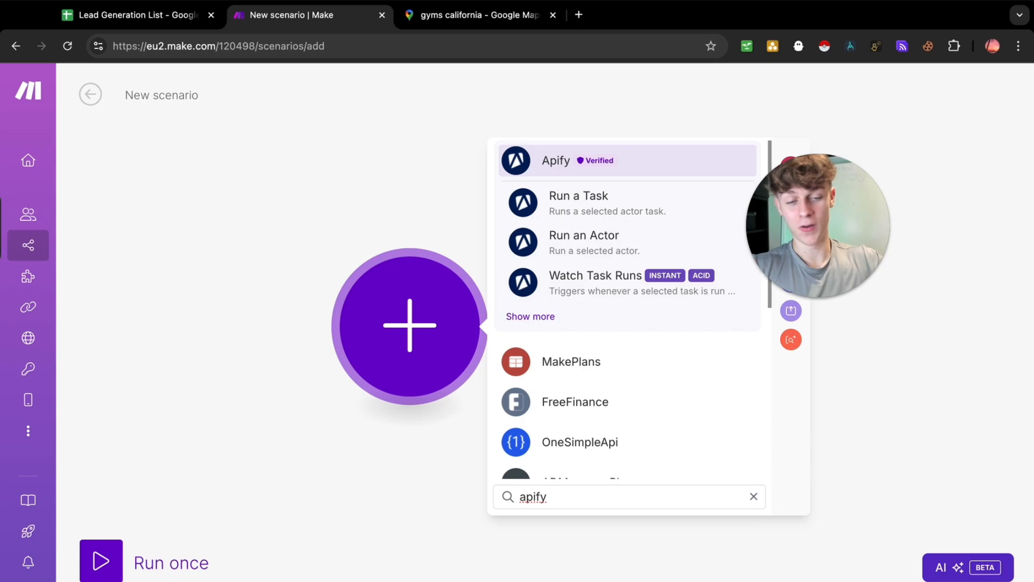
pyautogui.moveTo(772, 253); pyautogui.dragTo(812, 225)
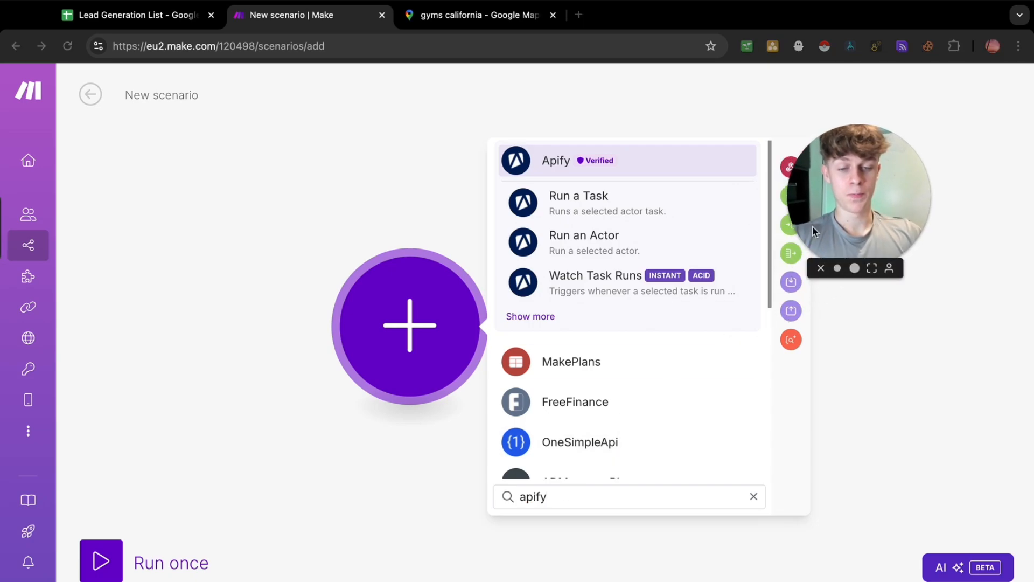
pyautogui.click(575, 239)
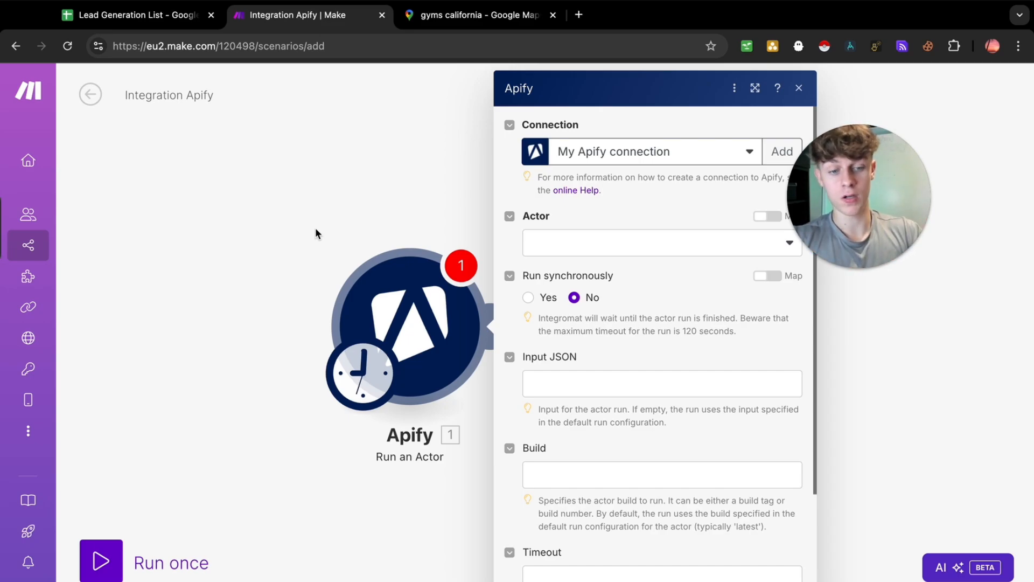
# Step: Start a new Apify connection in Make, and open the account settings of the Apify console in a new browser tab
pyautogui.moveTo(803, 180); pyautogui.dragTo(103, 181)
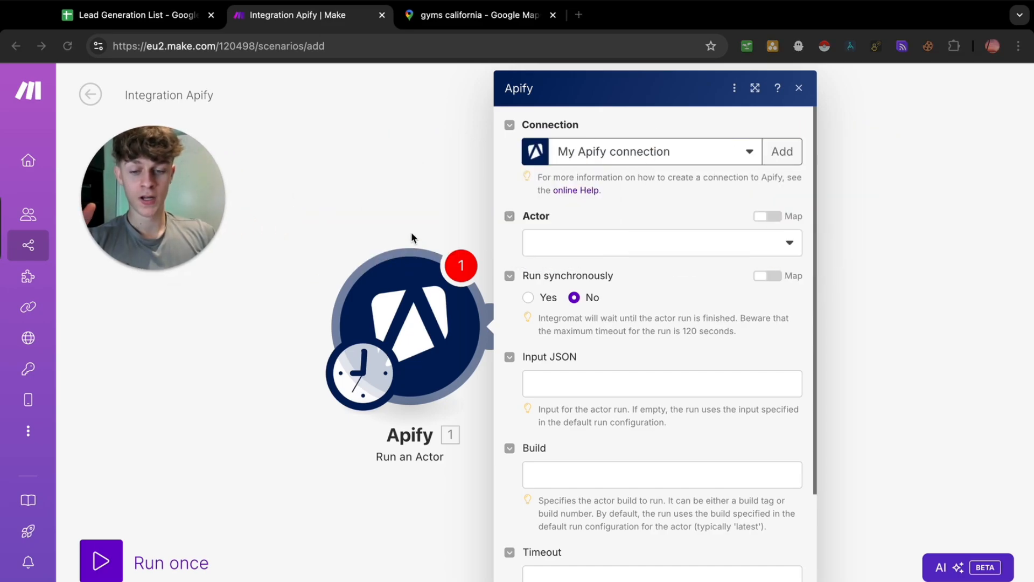
pyautogui.click(782, 152)
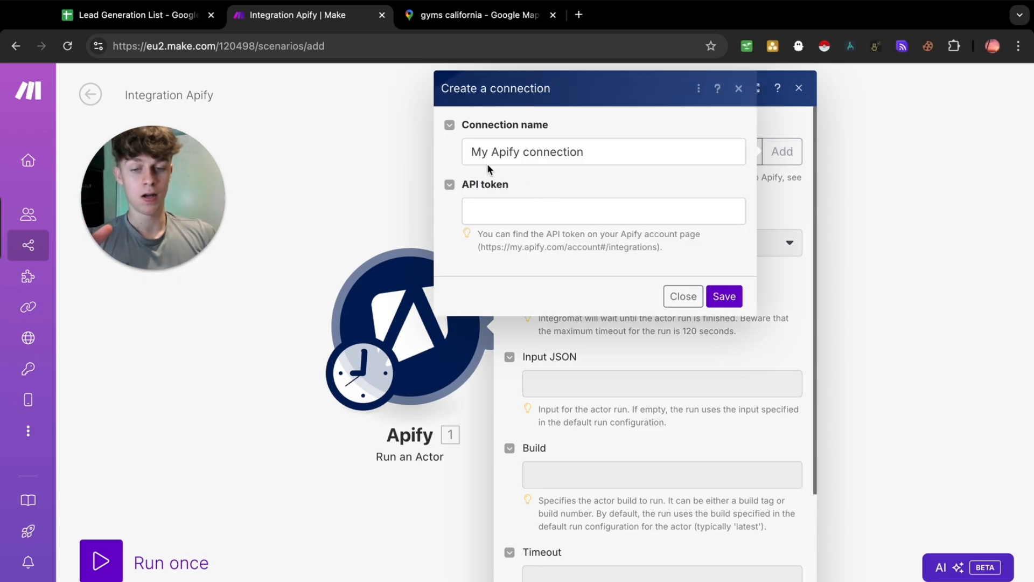
pyautogui.click(578, 14)
pyautogui.write('api')
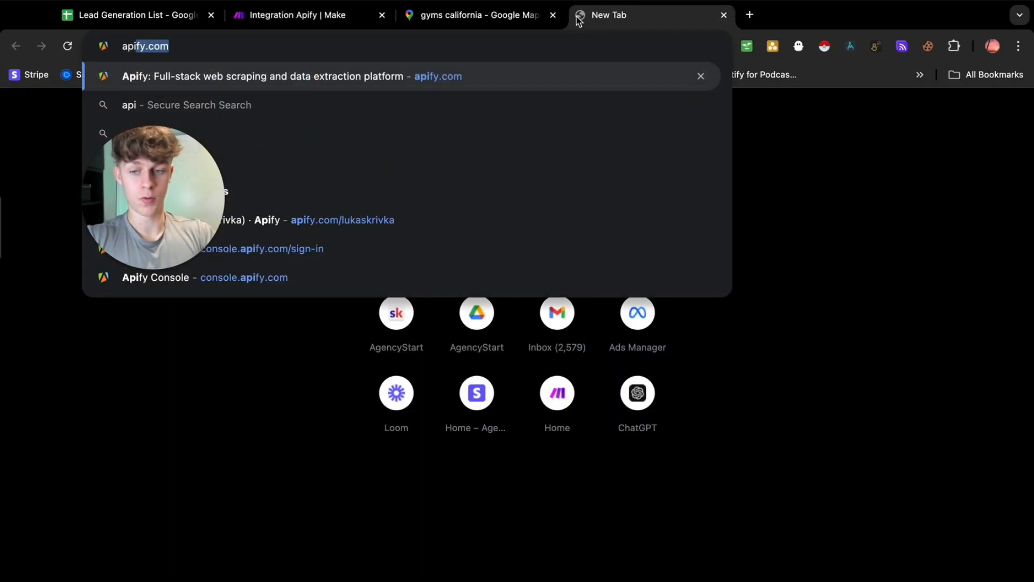
pyautogui.press('Return')
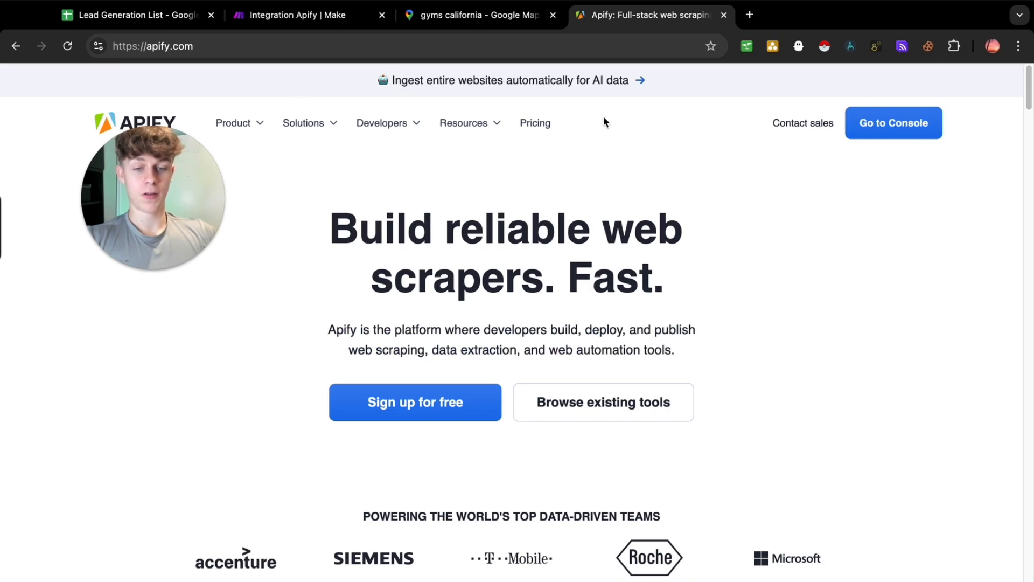
pyautogui.click(903, 125)
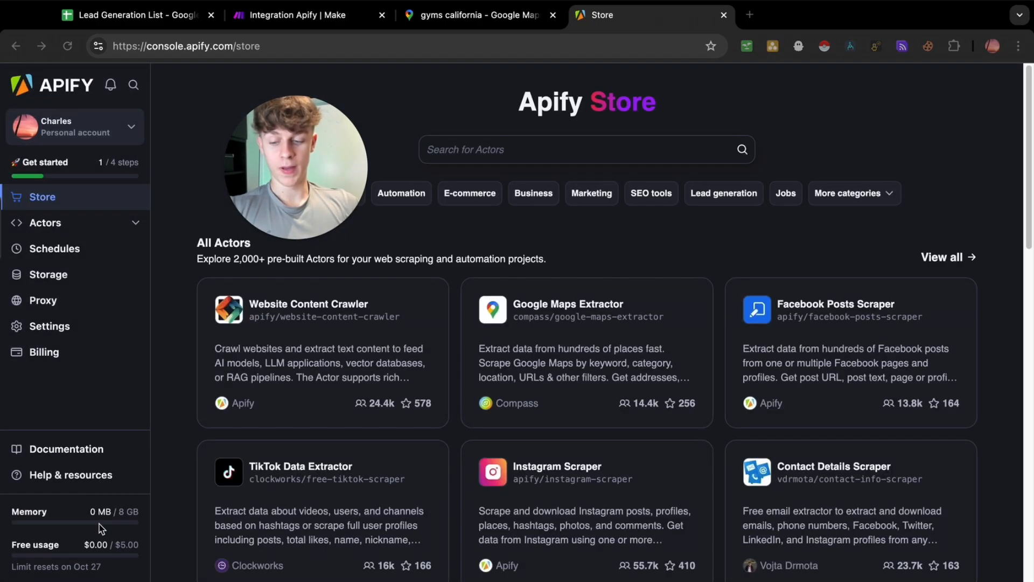
pyautogui.click(57, 328)
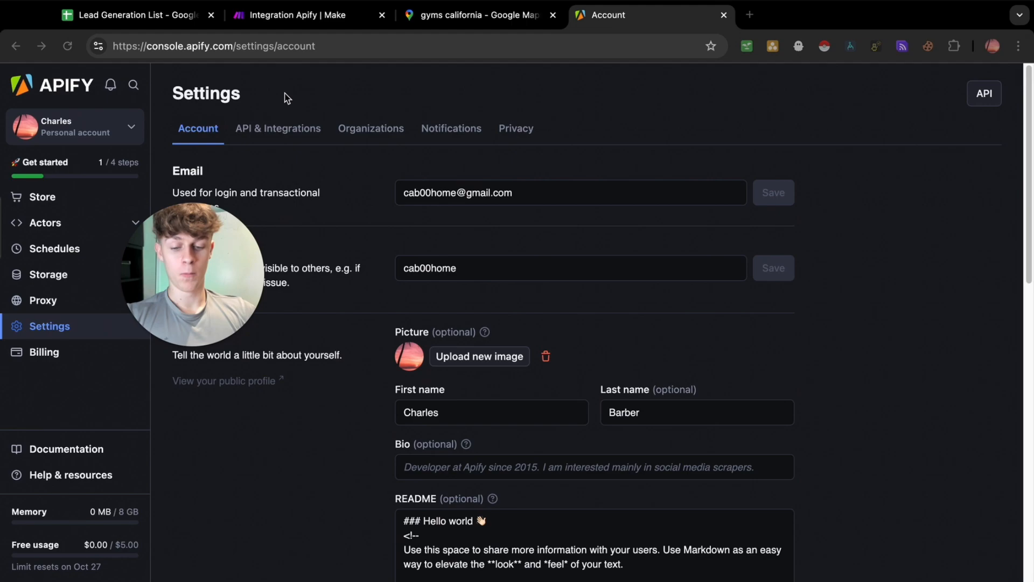
# Step: Return to the Make scenario, check the API token field and close the new connection dialog without saving
pyautogui.click(297, 14)
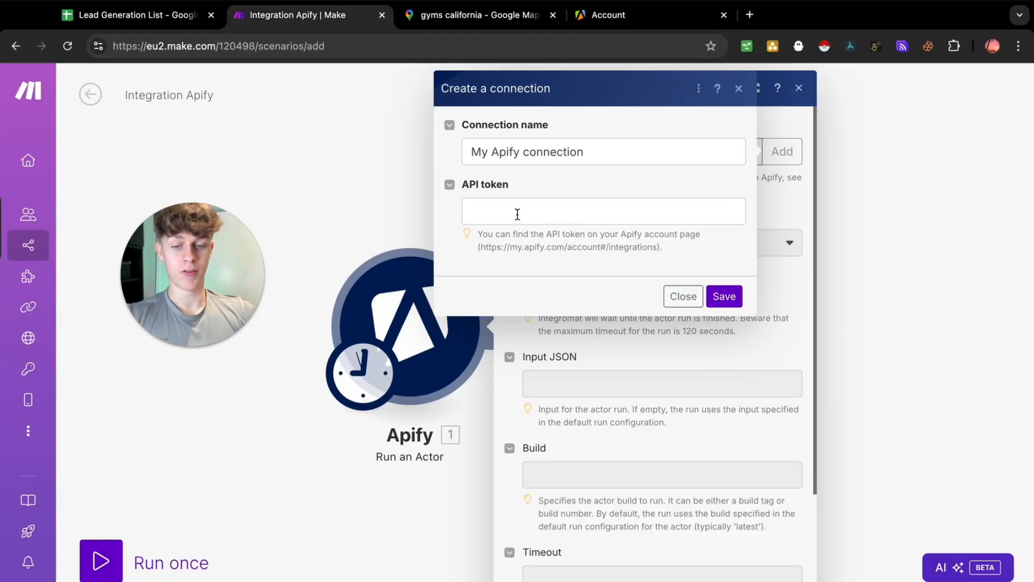
pyautogui.click(492, 210)
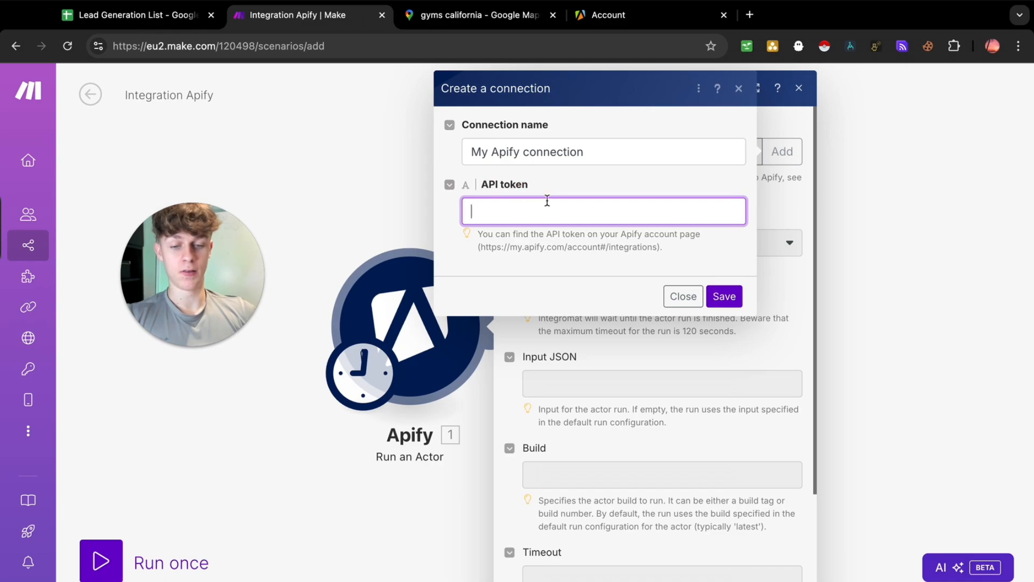
pyautogui.click(675, 298)
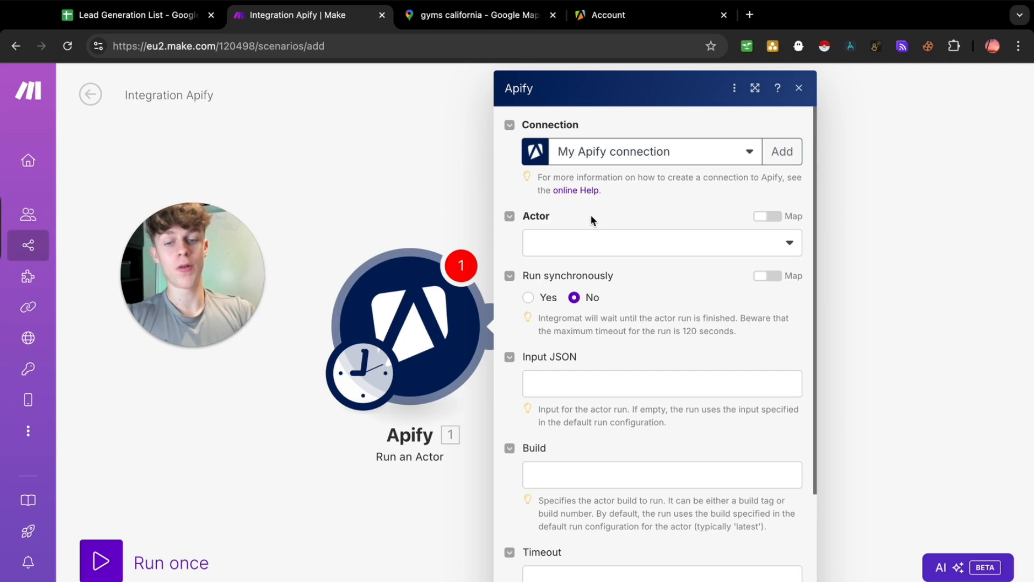
# Step: Check the "gyms california" results in Google Maps, and view the available actors in the Make module
pyautogui.click(482, 16)
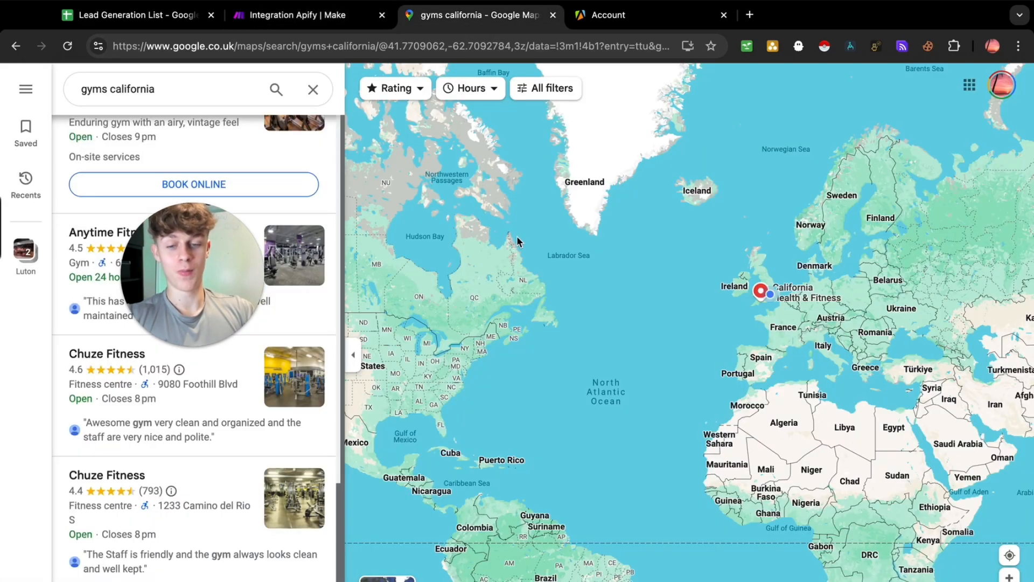
pyautogui.click(321, 20)
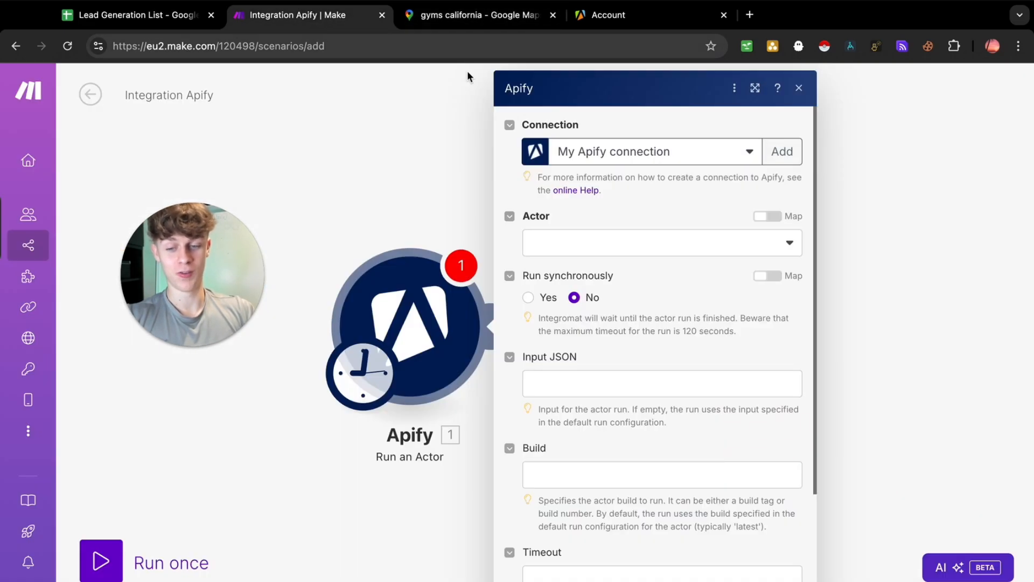
pyautogui.click(598, 251)
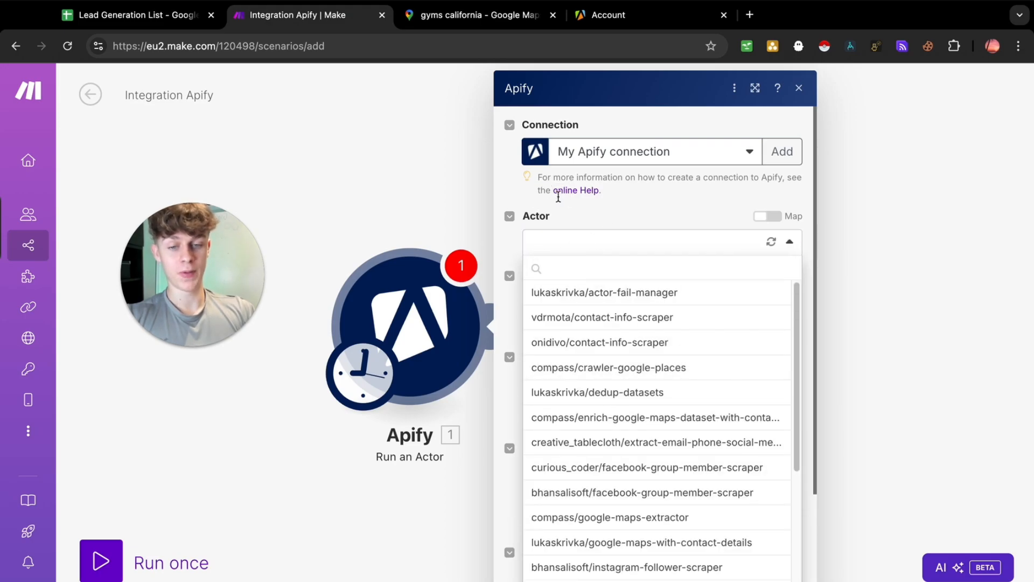
# Step: Search the Apify Store for "google maps" and open the Google Maps Email Extractor actor
pyautogui.click(610, 16)
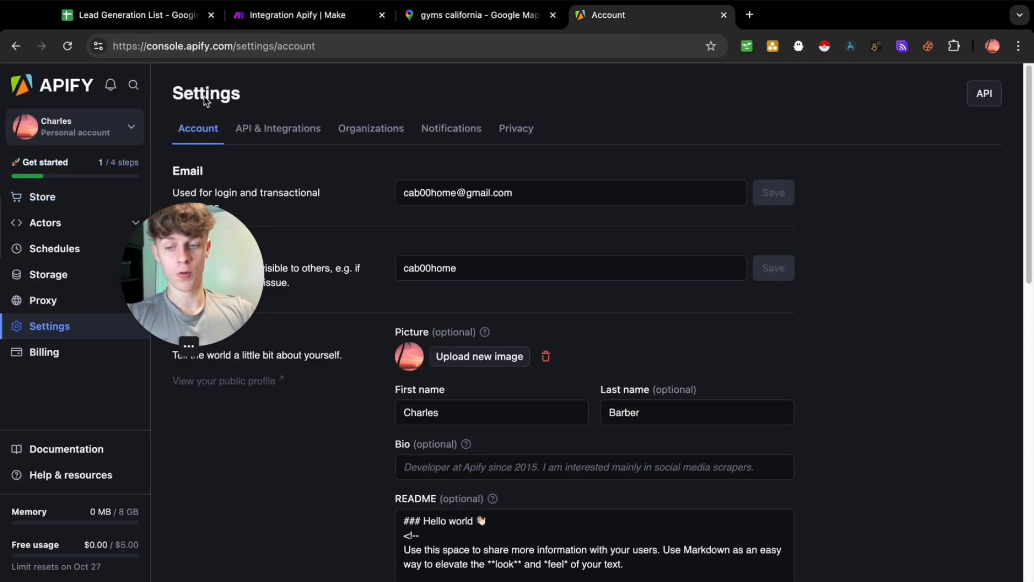
pyautogui.click(60, 201)
pyautogui.click(509, 150)
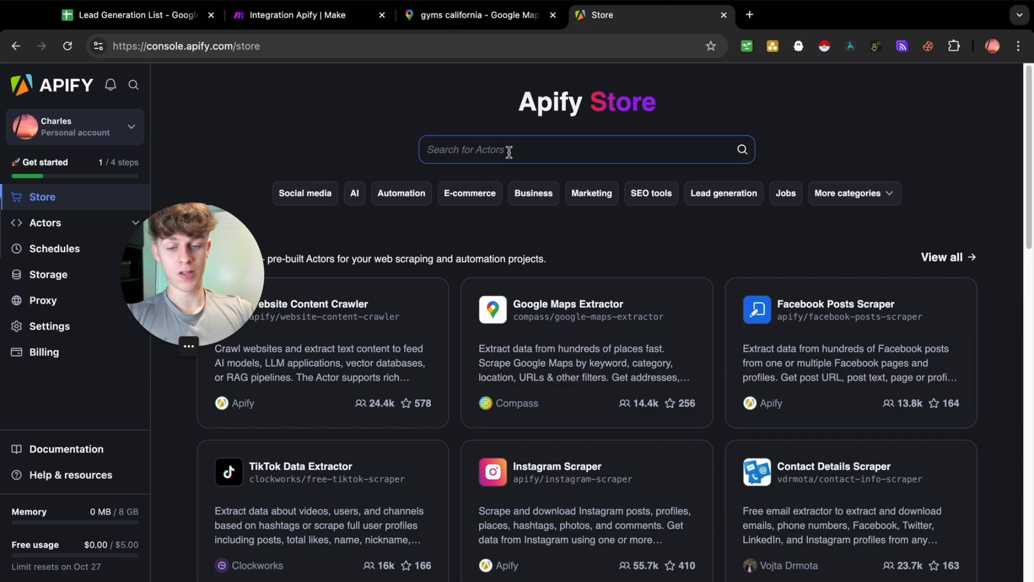
pyautogui.click(511, 152)
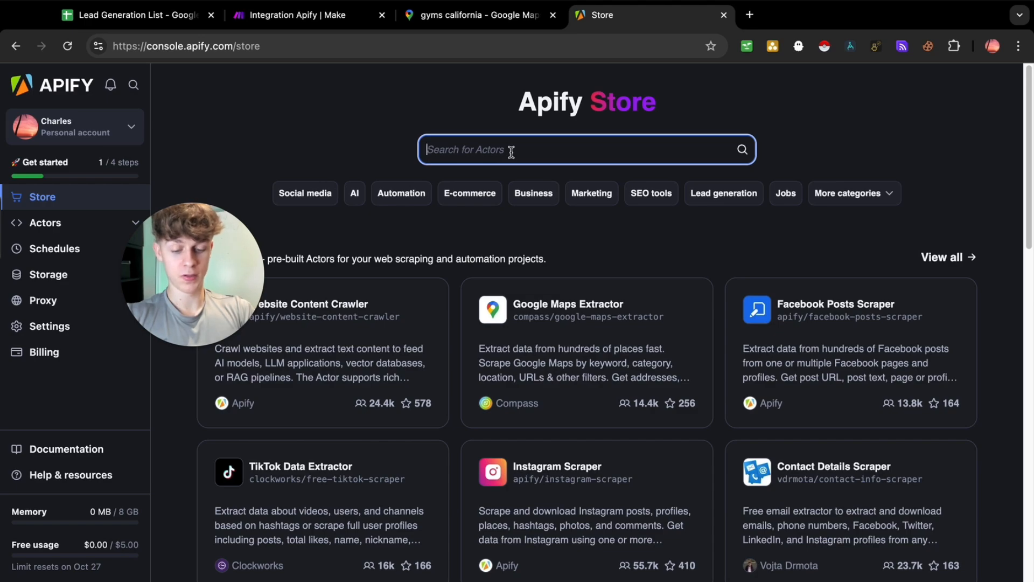
pyautogui.write('google maps')
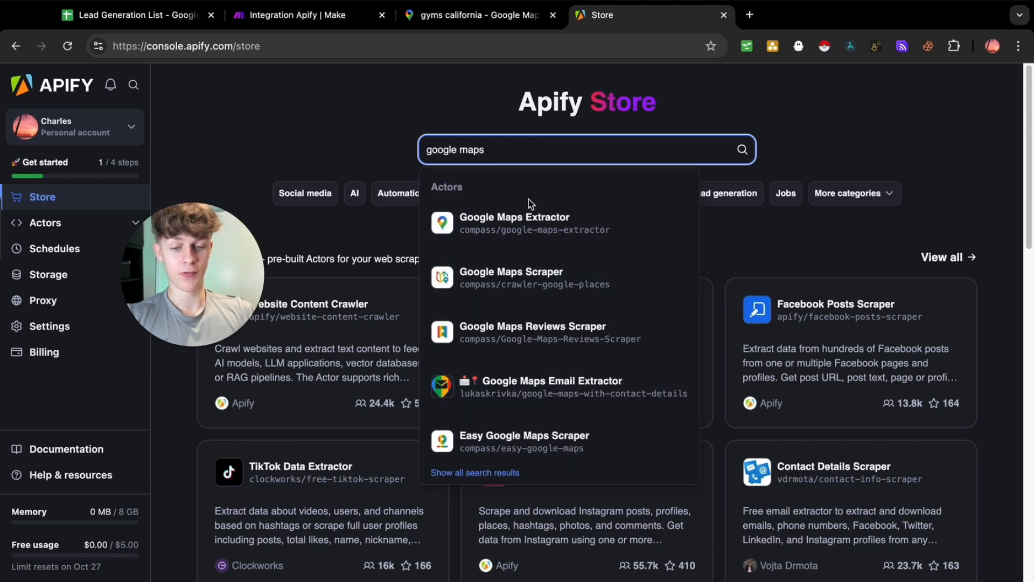
pyautogui.click(545, 391)
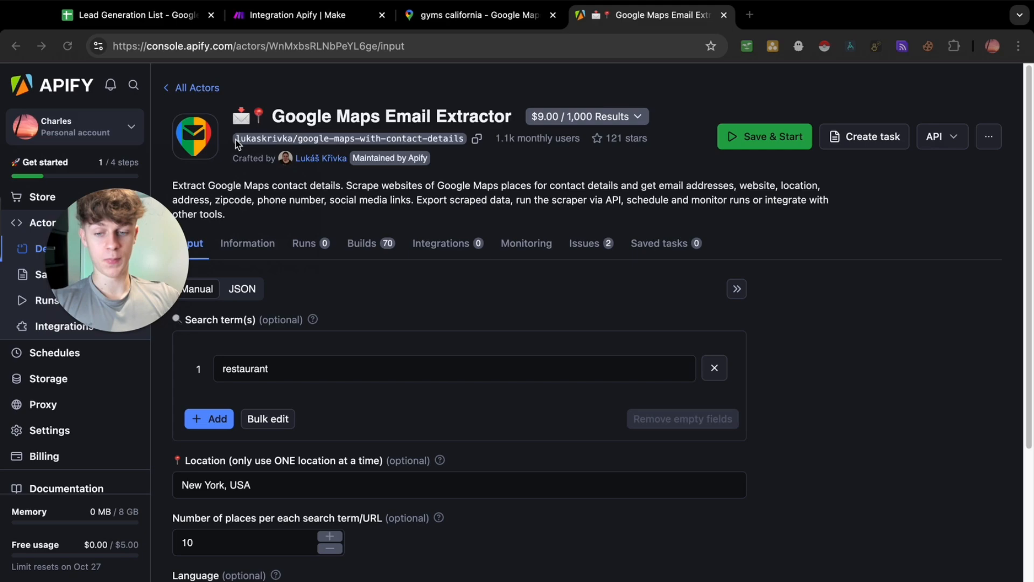
# Step: View the actor author's public profile, and examine the Google Maps Email Extractor's search term, location and number of places inputs
pyautogui.click(319, 158)
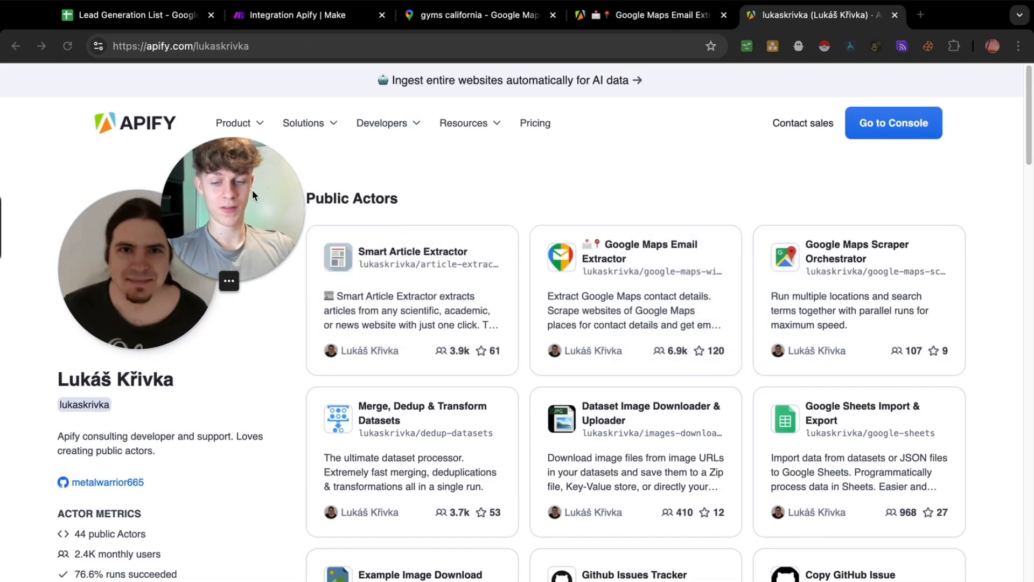
pyautogui.click(587, 14)
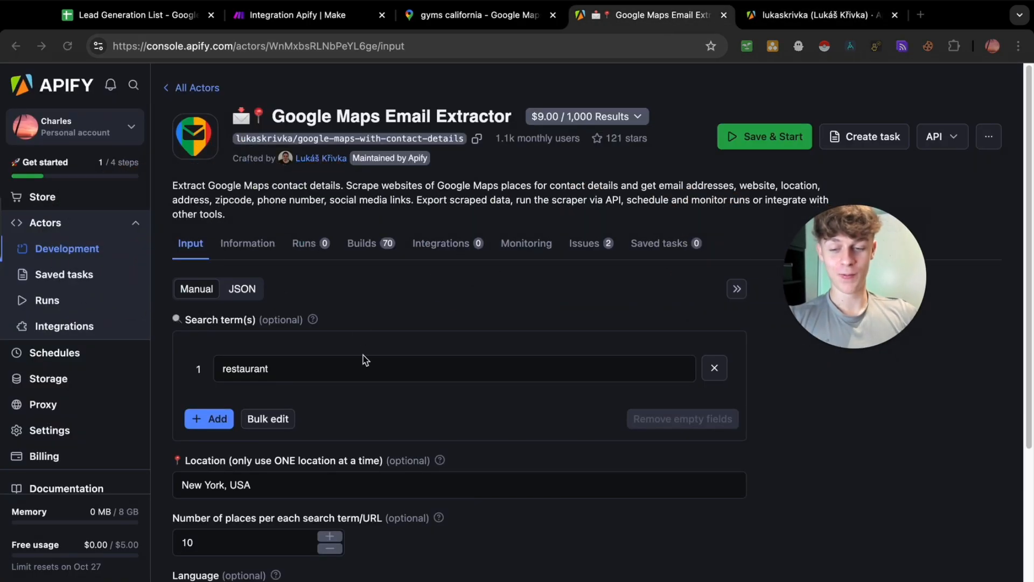
pyautogui.scroll(-2, 303, 348)
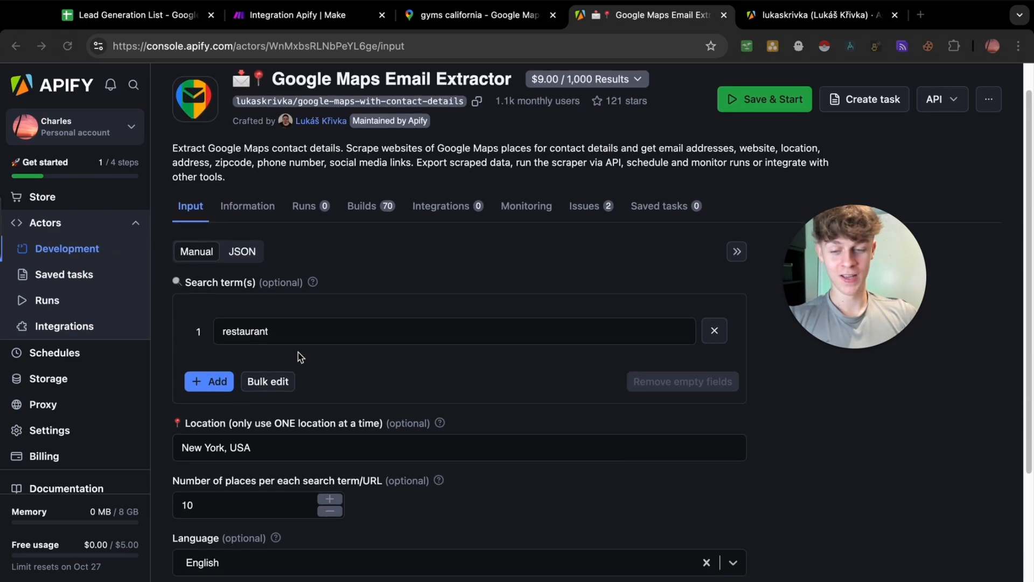
pyautogui.click(266, 331)
pyautogui.scroll(-2, 266, 381)
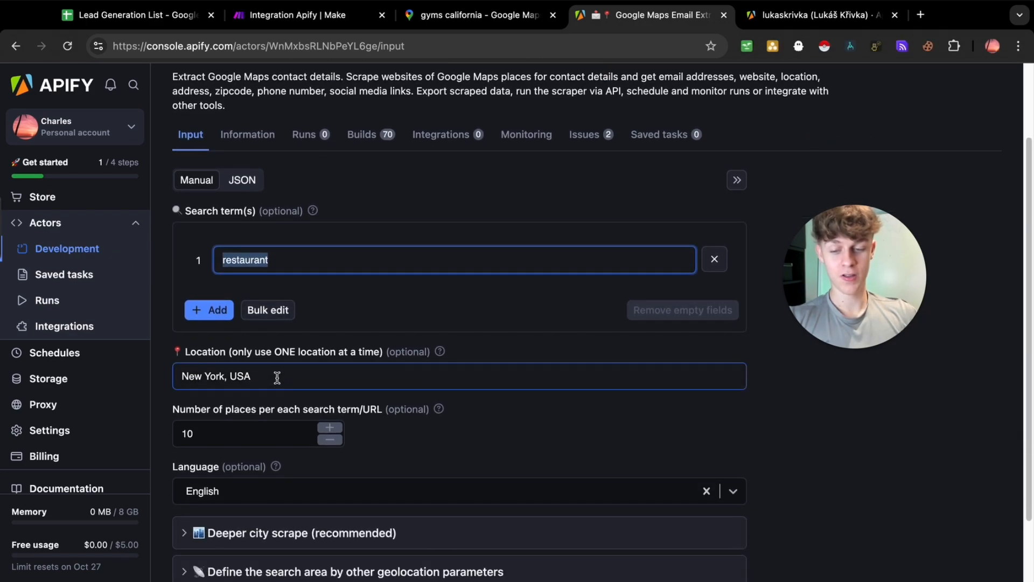
pyautogui.tripleClick(274, 375)
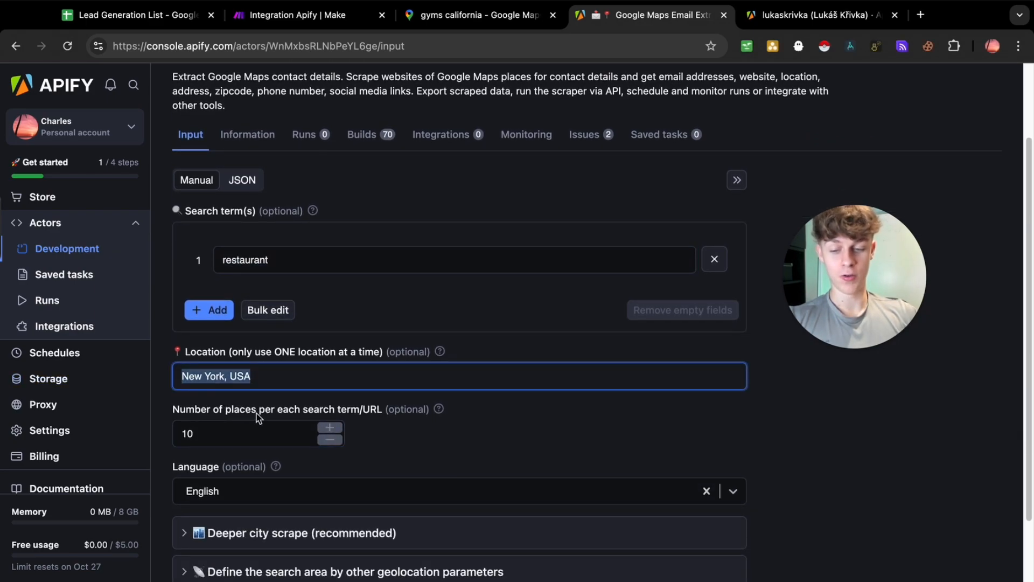
pyautogui.press('Tab')
pyautogui.click(242, 413)
pyautogui.click(232, 363)
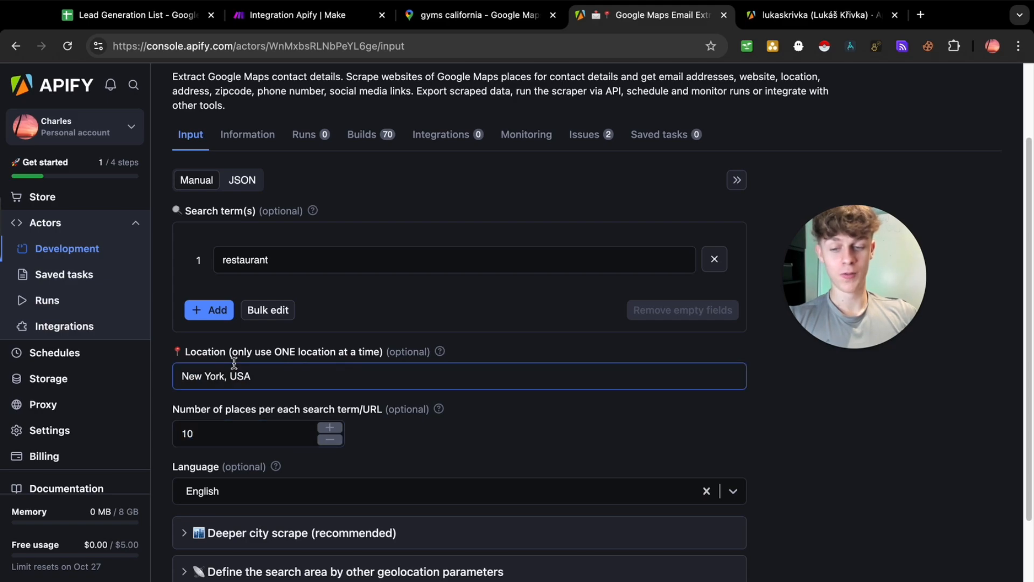
pyautogui.click(227, 413)
pyautogui.scroll(2, 227, 413)
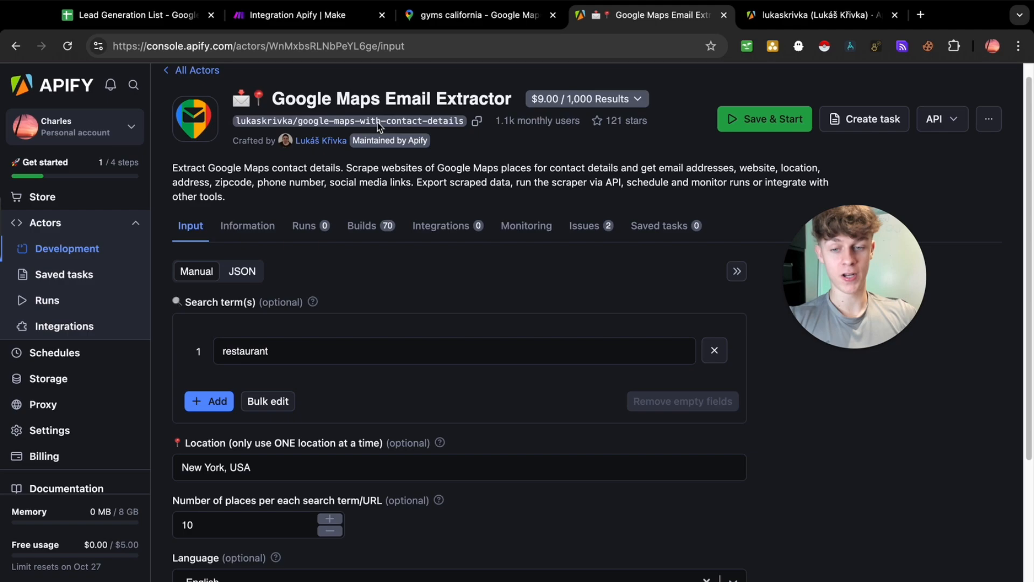
# Step: In the Make scenario, set the Apify module's actor to google-maps-with-contact-details
pyautogui.click(296, 15)
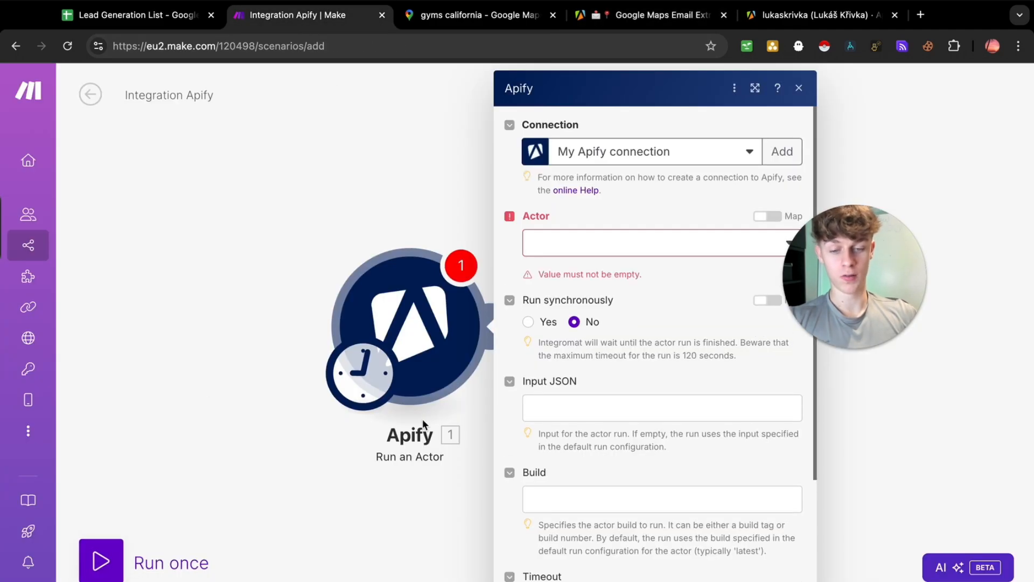
pyautogui.click(569, 247)
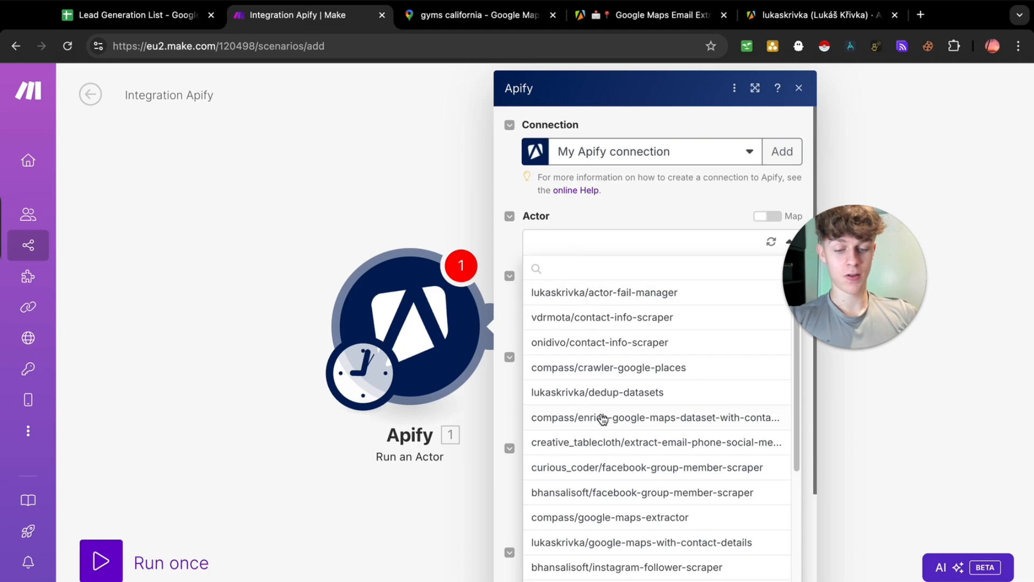
pyautogui.click(622, 543)
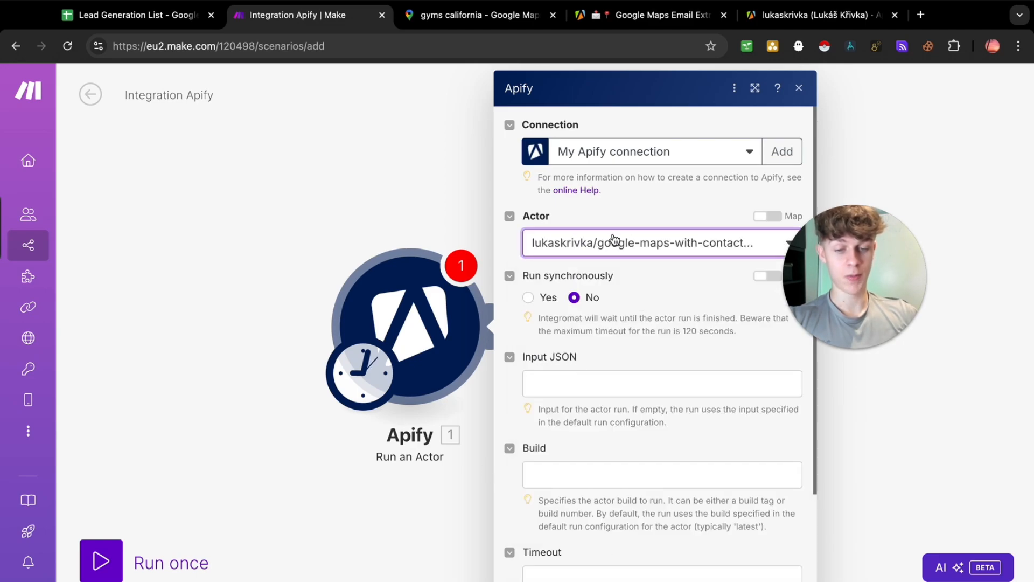
# Step: Close the actor author's profile page and return to the Google Maps Email Extractor page in Apify
pyautogui.click(796, 16)
pyautogui.click(666, 20)
pyautogui.click(895, 16)
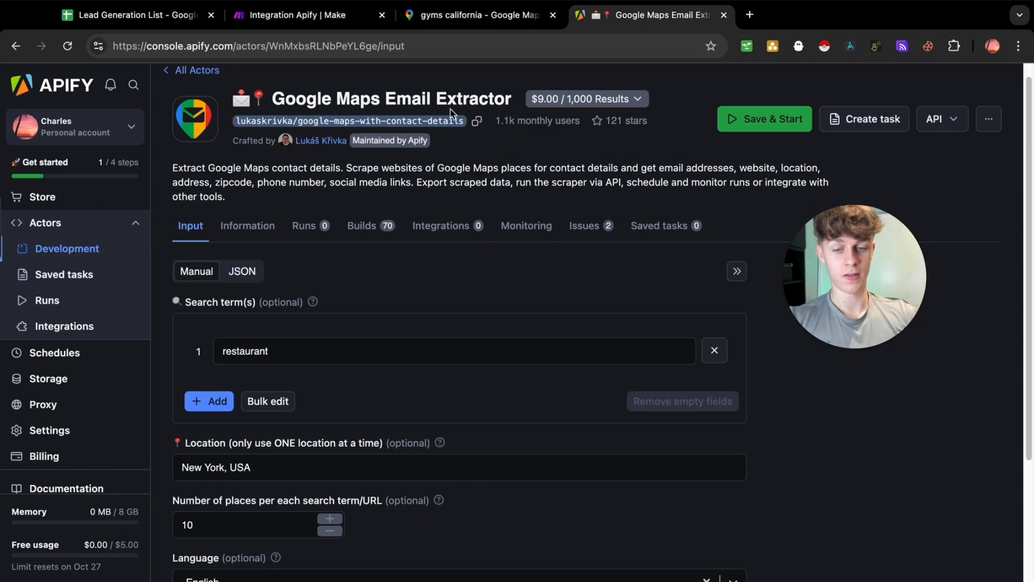
# Step: Return to the Make scenario and set Run synchronously to Yes in the Apify module
pyautogui.click(296, 15)
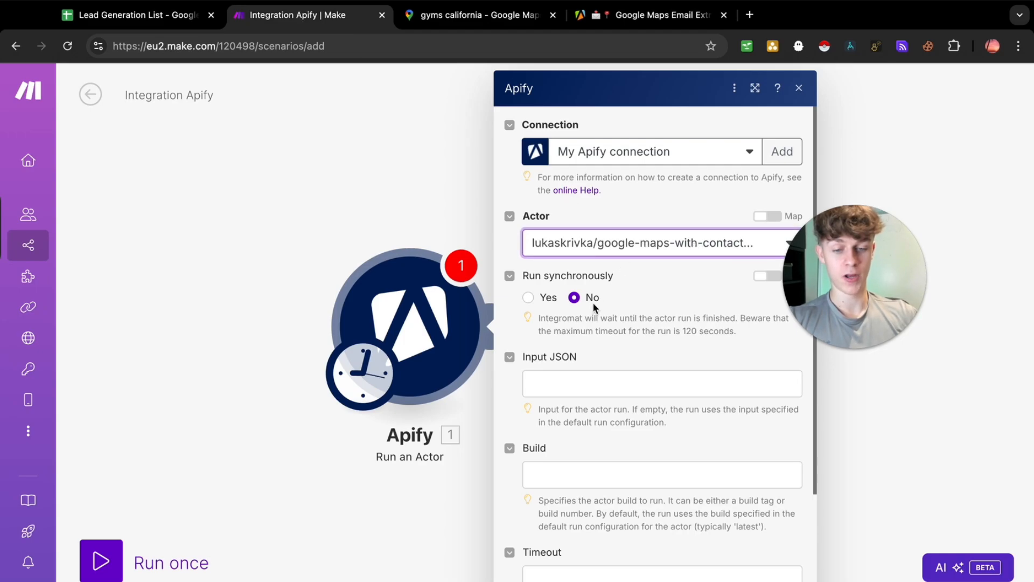
pyautogui.click(529, 297)
pyautogui.moveTo(529, 276); pyautogui.dragTo(608, 278)
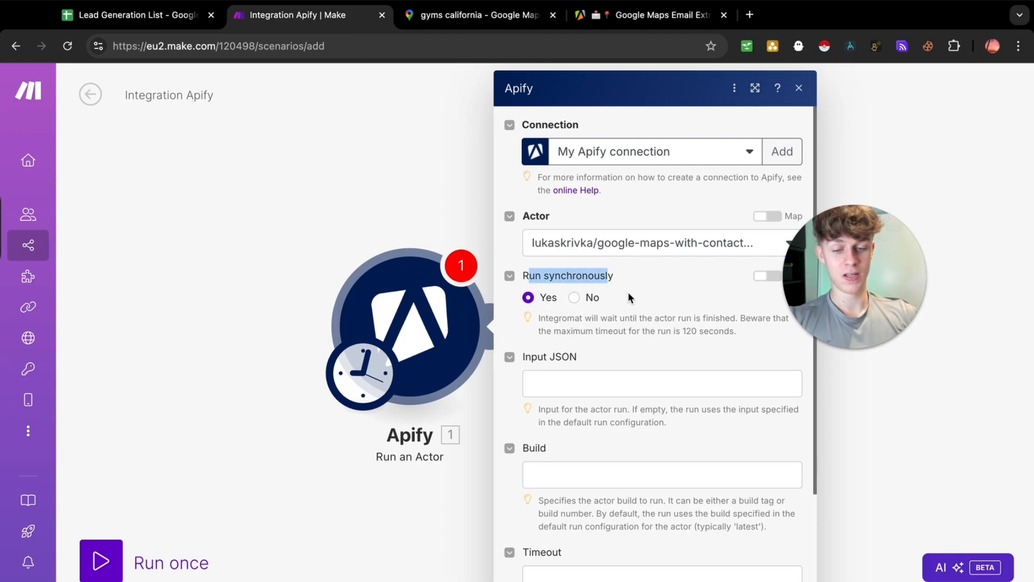
pyautogui.click(622, 284)
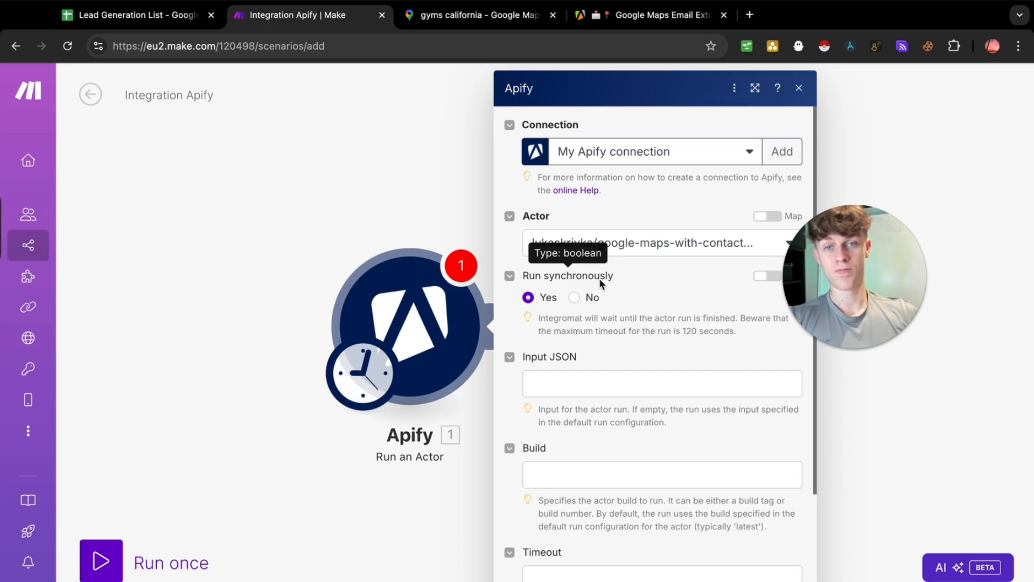
# Step: Copy the entire input JSON of the Google Maps Email Extractor from its Apify page
pyautogui.click(563, 380)
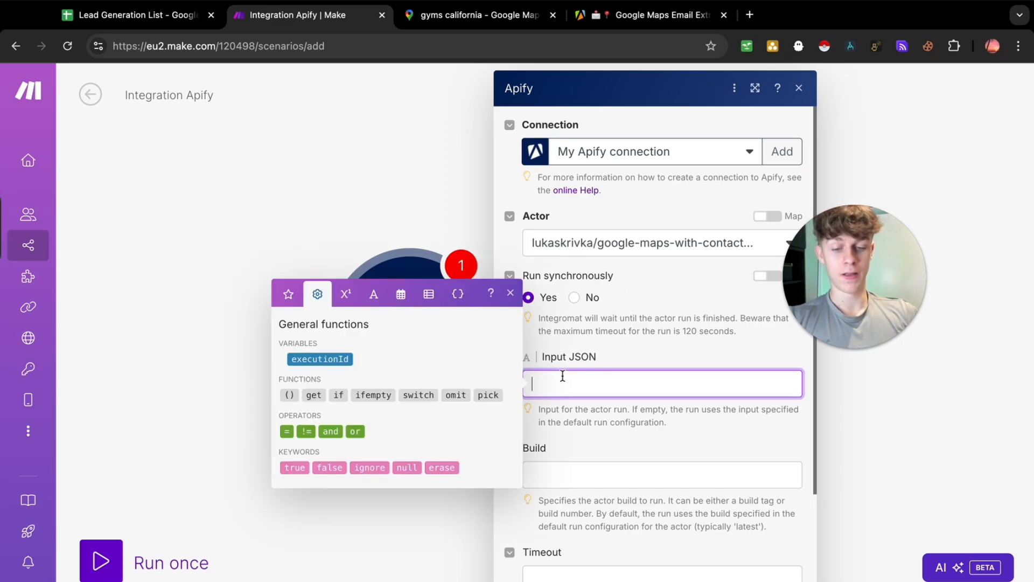
pyautogui.click(628, 16)
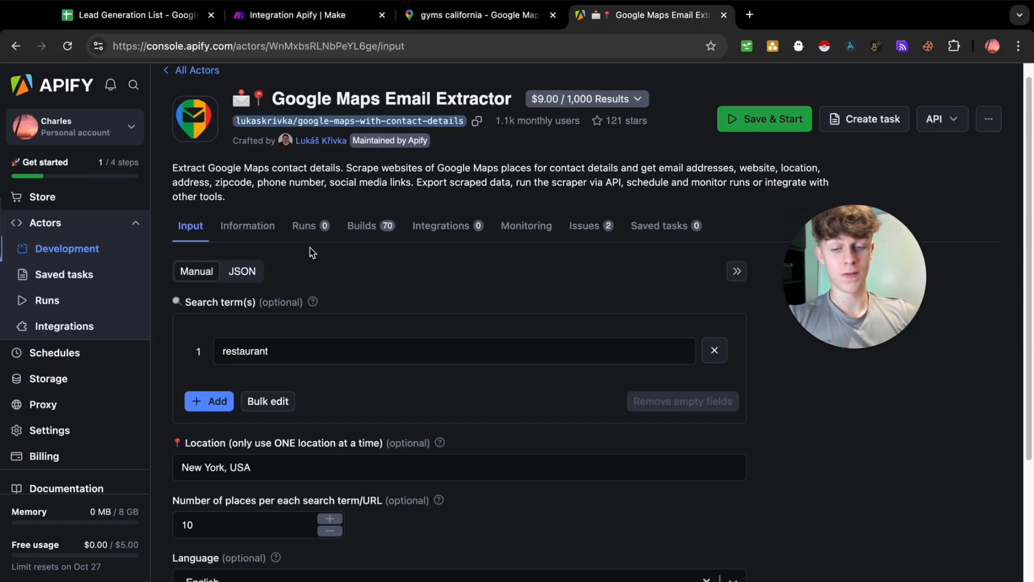
pyautogui.click(241, 271)
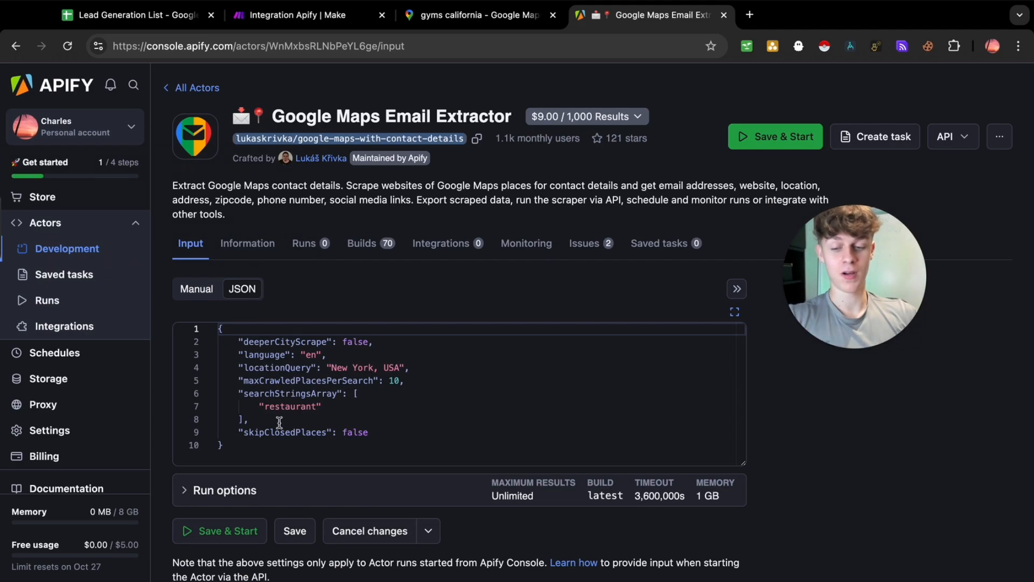
pyautogui.click(264, 446)
pyautogui.press('super+a')
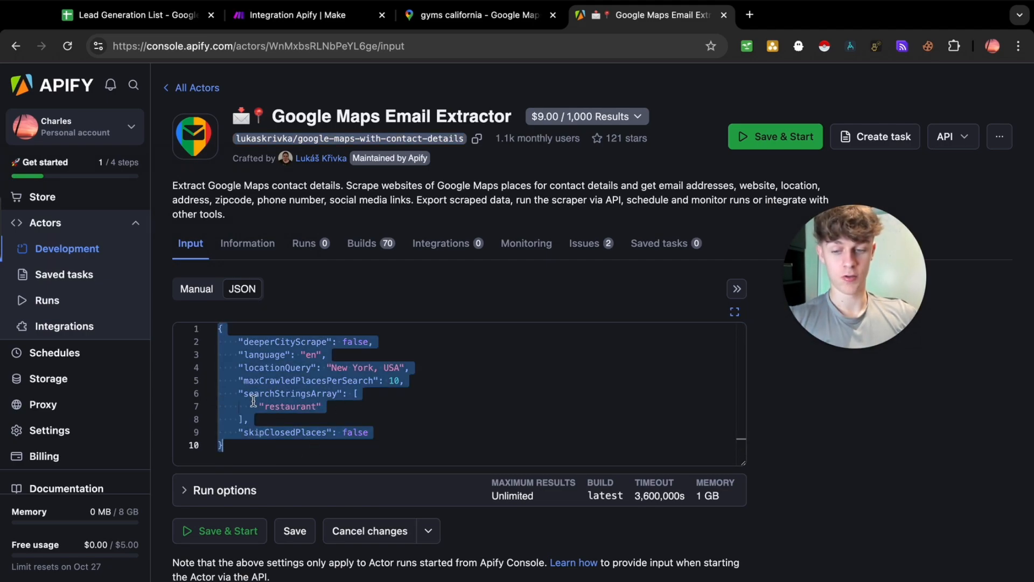
# Step: In the Make scenario, paste the copied JSON into the Apify module's Input JSON and save the module settings
pyautogui.click(301, 16)
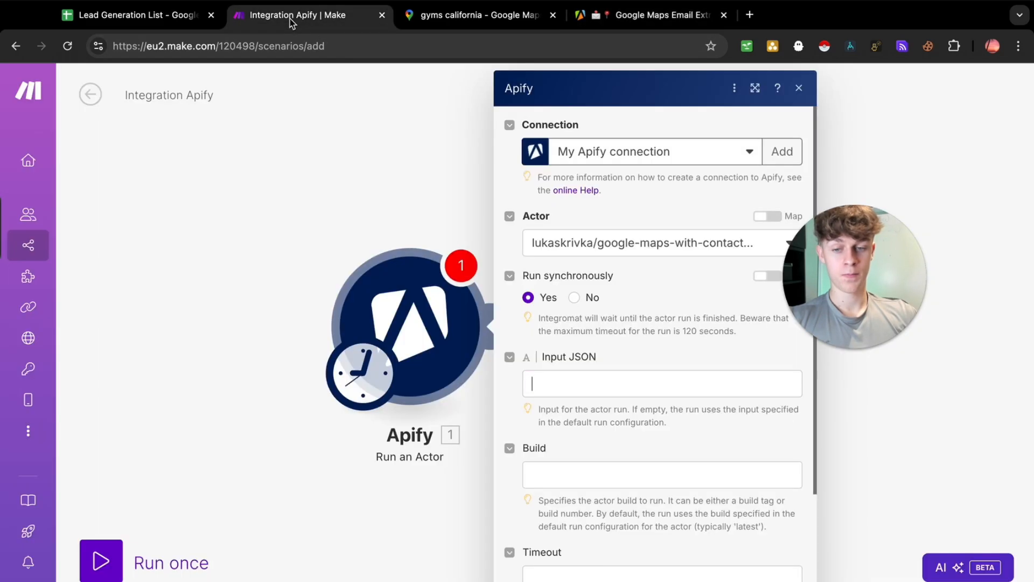
pyautogui.write('{    "deeperCityScrape": false,    "language": "en",    "locationQuery": "New York, USA",    "maxCrawledPlacesPerSearch": 10,    "searchStringsArray": [        "restaurant"    ],    "skipClosedPlaces": false}')
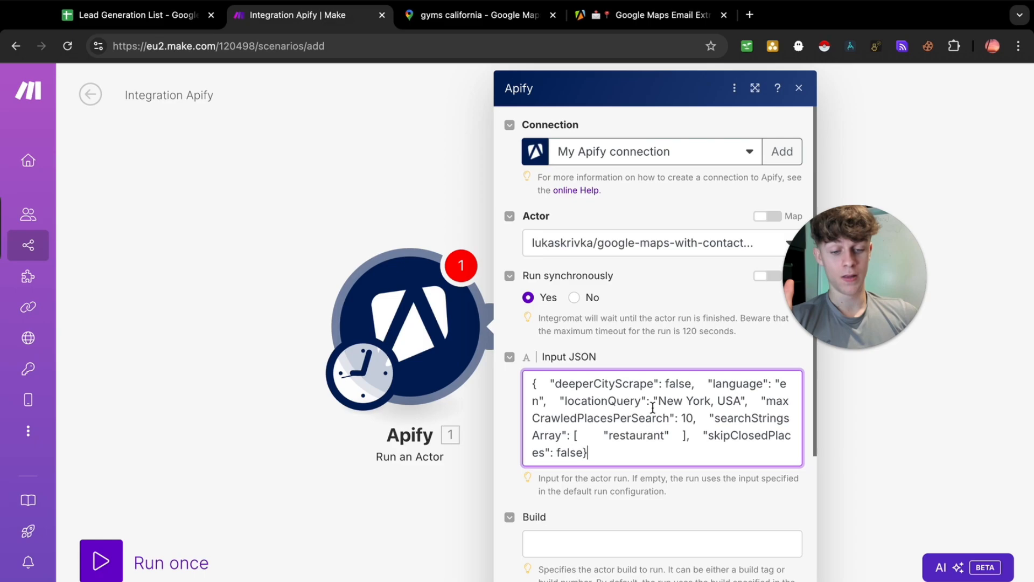
pyautogui.press('Return')
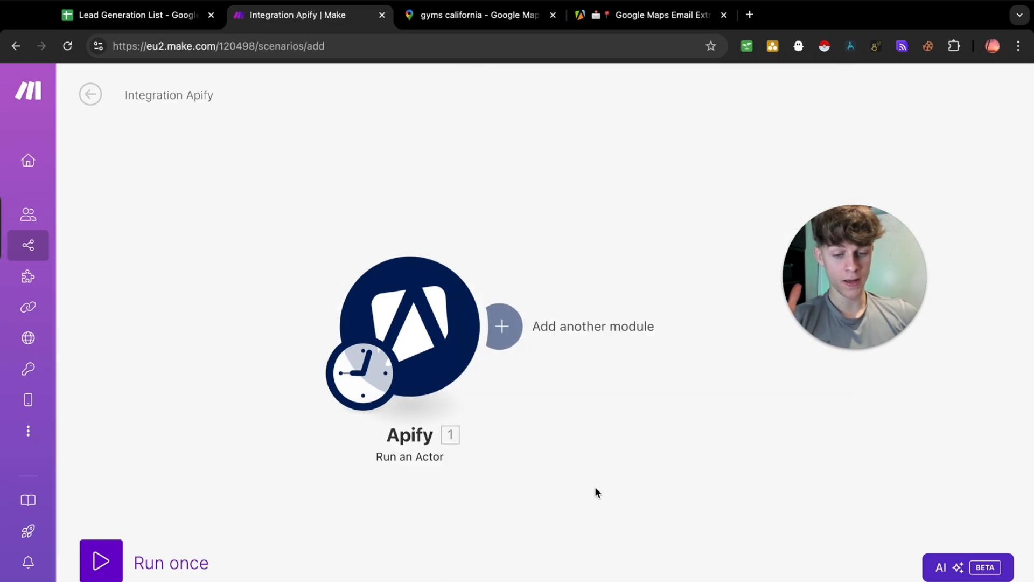
# Step: Save the scenario and run it once
pyautogui.click(327, 577)
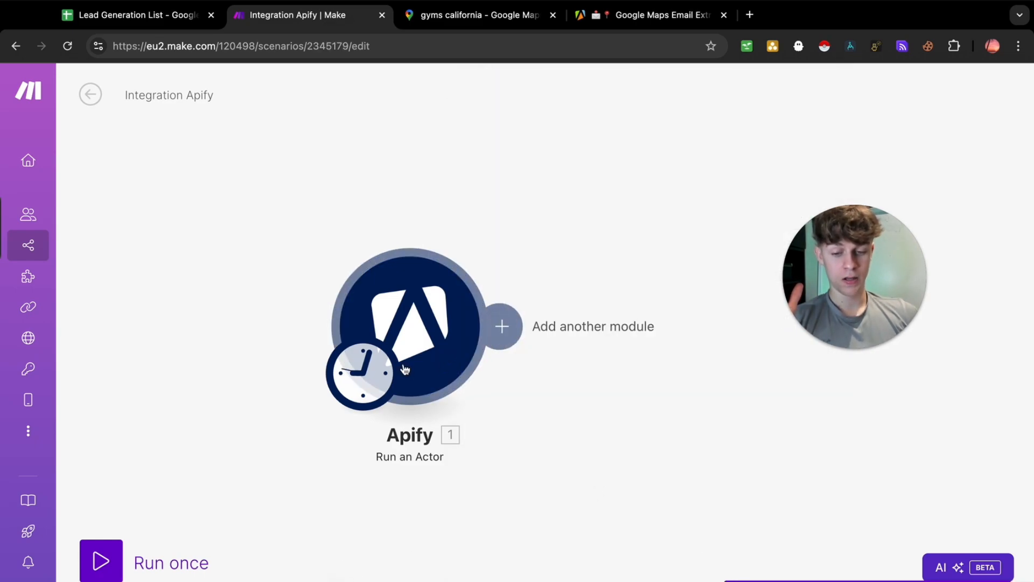
pyautogui.click(102, 560)
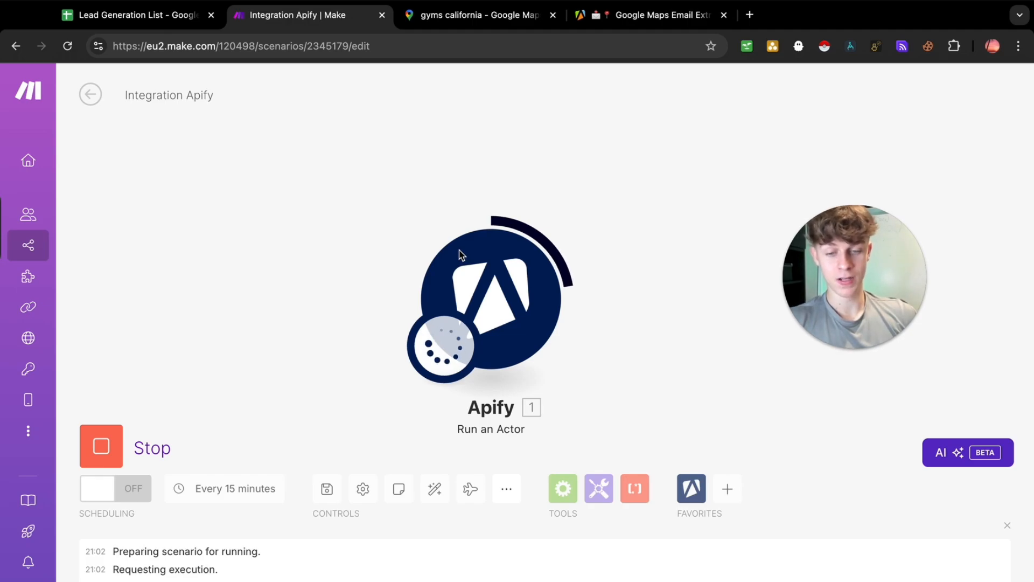
# Step: In Apify, examine the extractor's search term, location and number of places in the manual input view
pyautogui.click(603, 20)
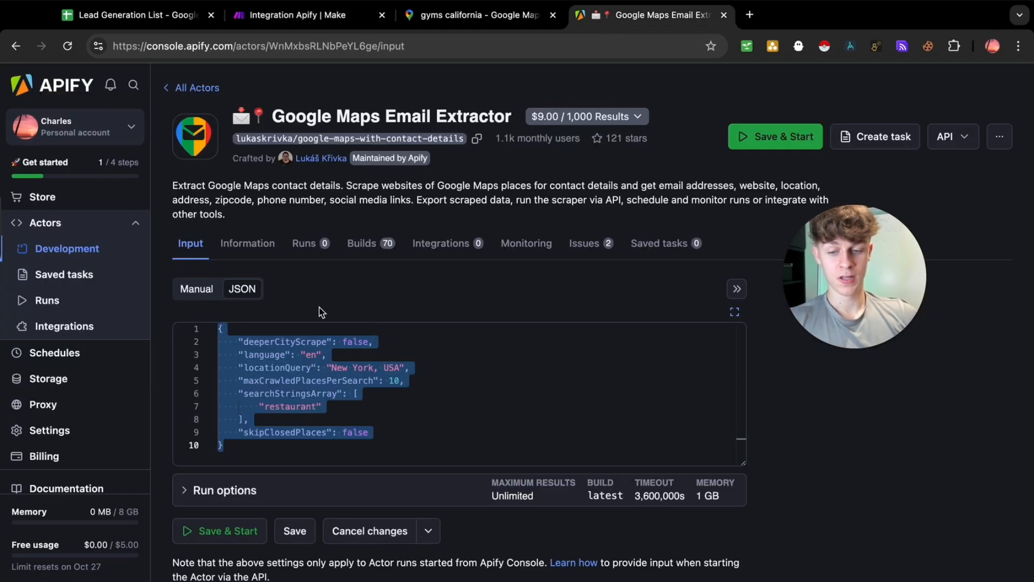
pyautogui.click(211, 289)
pyautogui.doubleClick(267, 369)
pyautogui.scroll(-3, 305, 406)
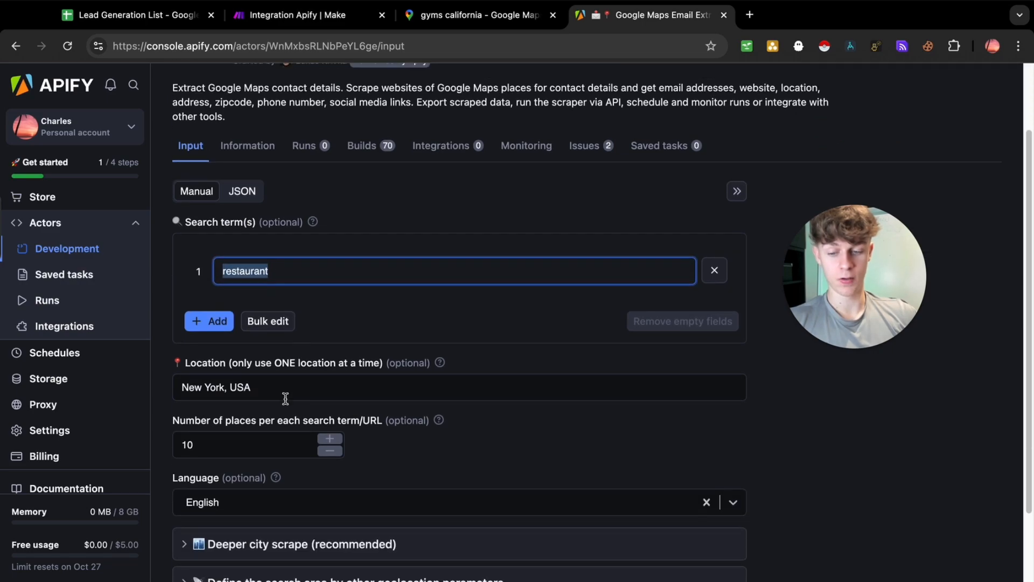
pyautogui.tripleClick(276, 387)
pyautogui.doubleClick(186, 447)
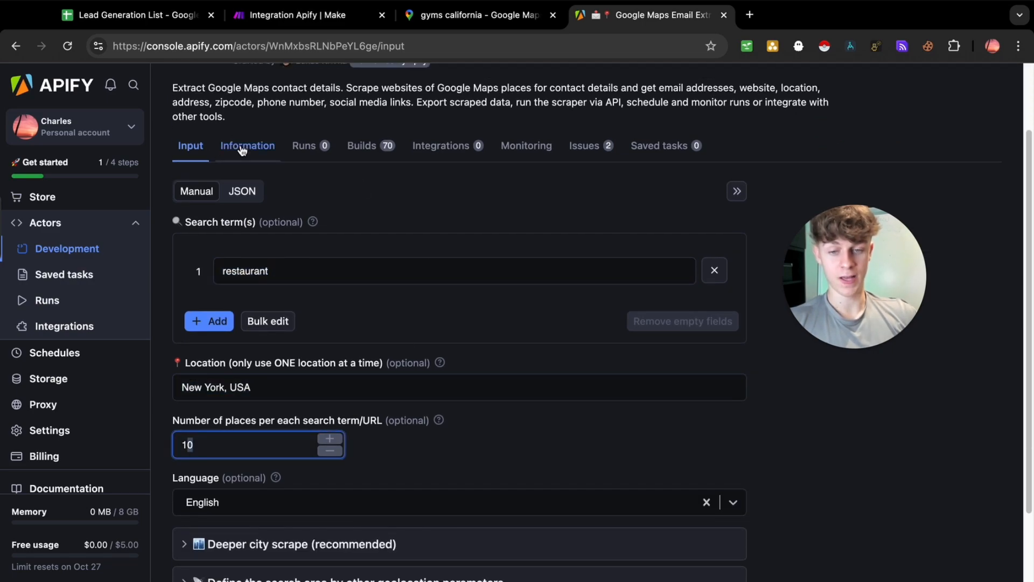
# Step: Return to the Make scenario and force the running execution to stop
pyautogui.click(278, 34)
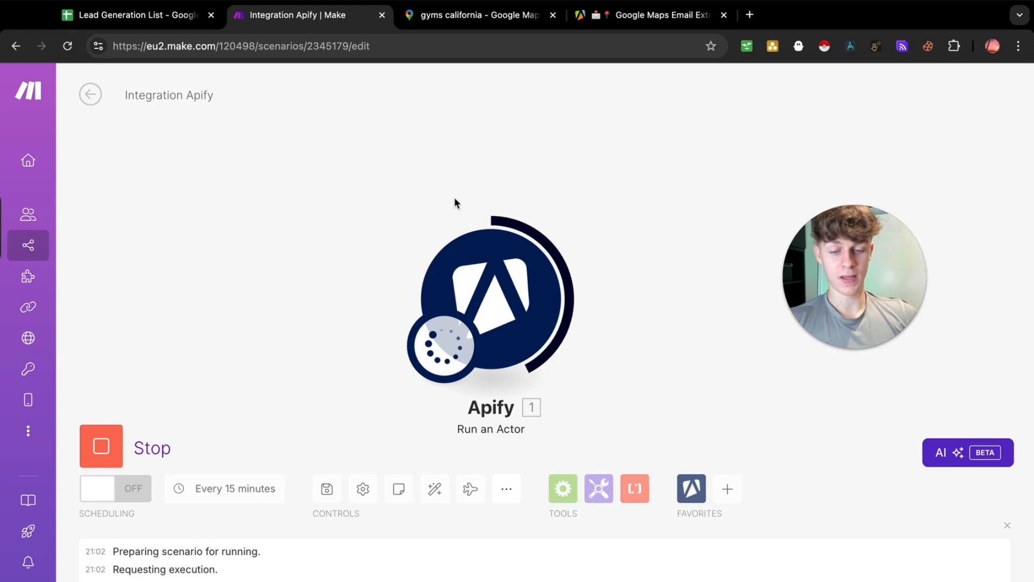
pyautogui.click(104, 445)
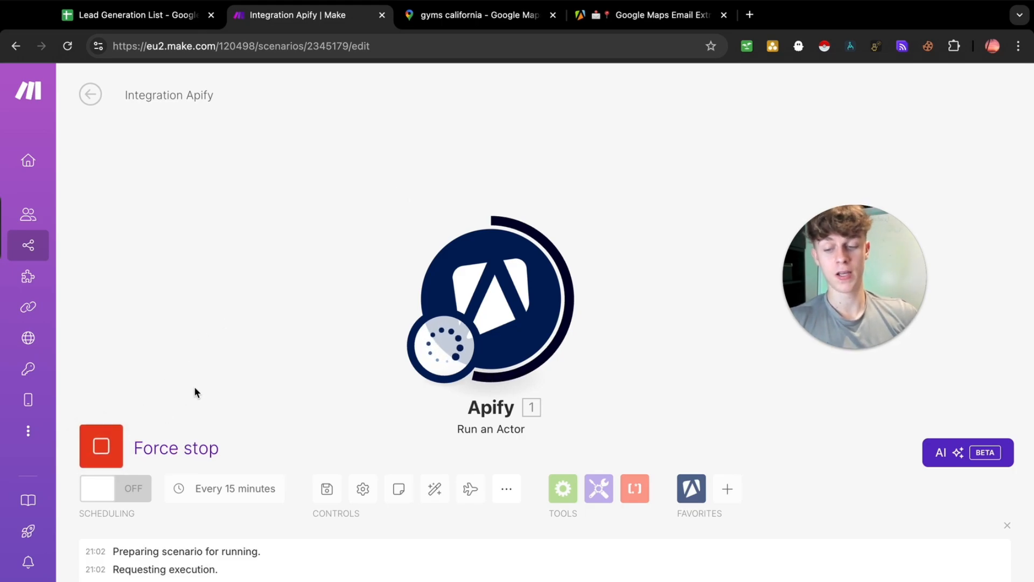
pyautogui.click(102, 449)
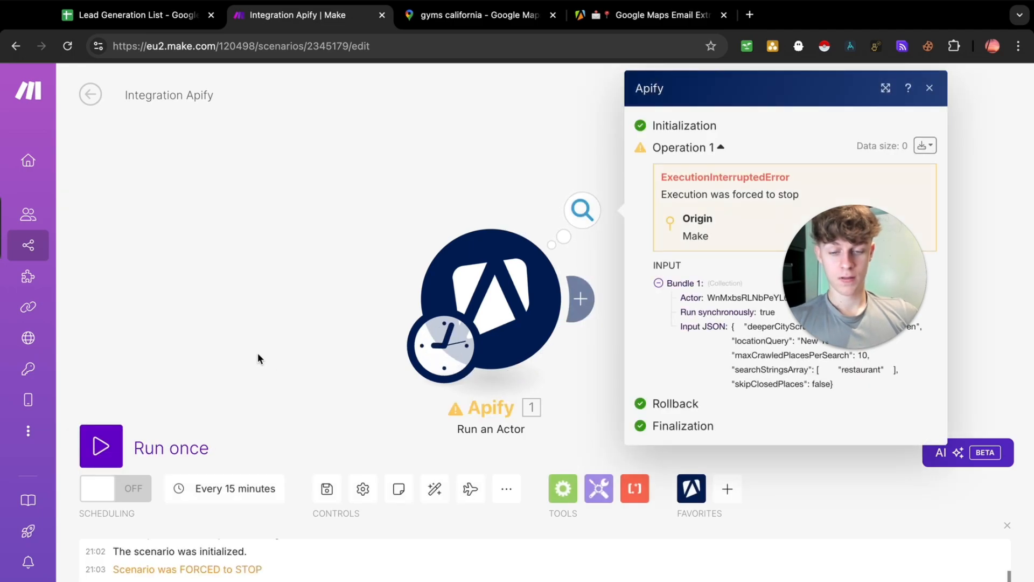
# Step: Add a Tools Set variable module to the empty canvas area before the Apify module
pyautogui.rightClick(173, 291)
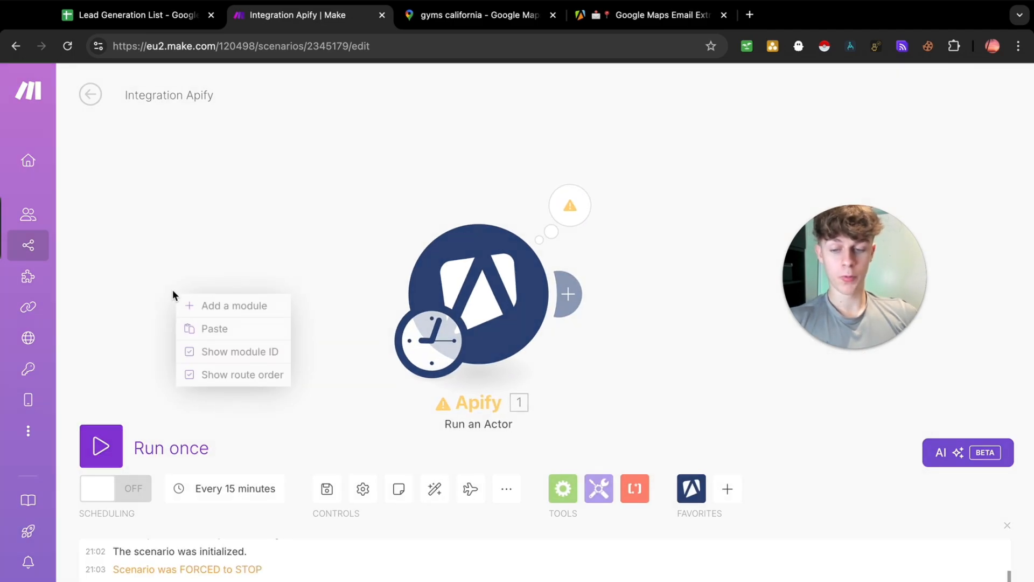
pyautogui.click(220, 299)
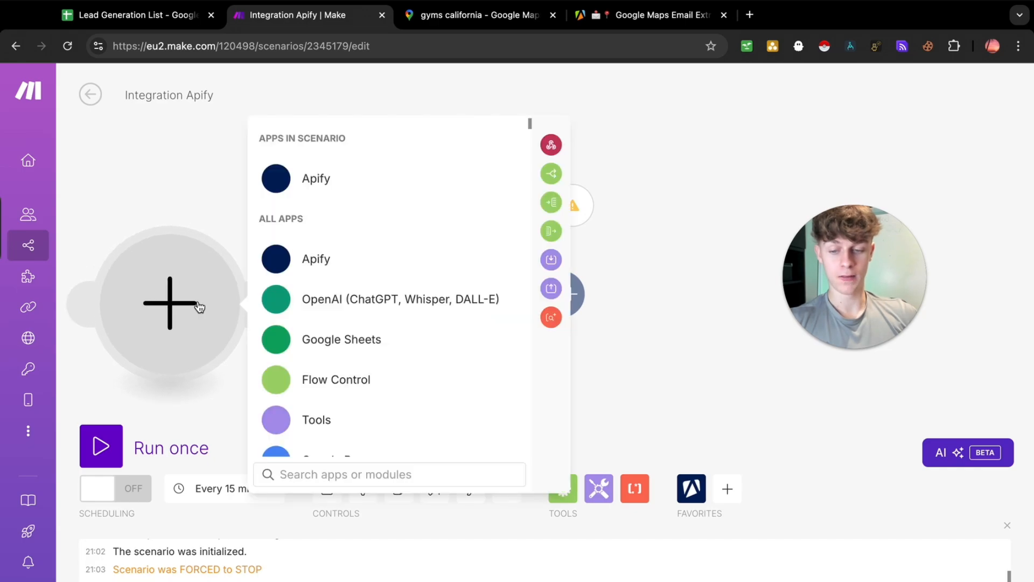
pyautogui.write('set')
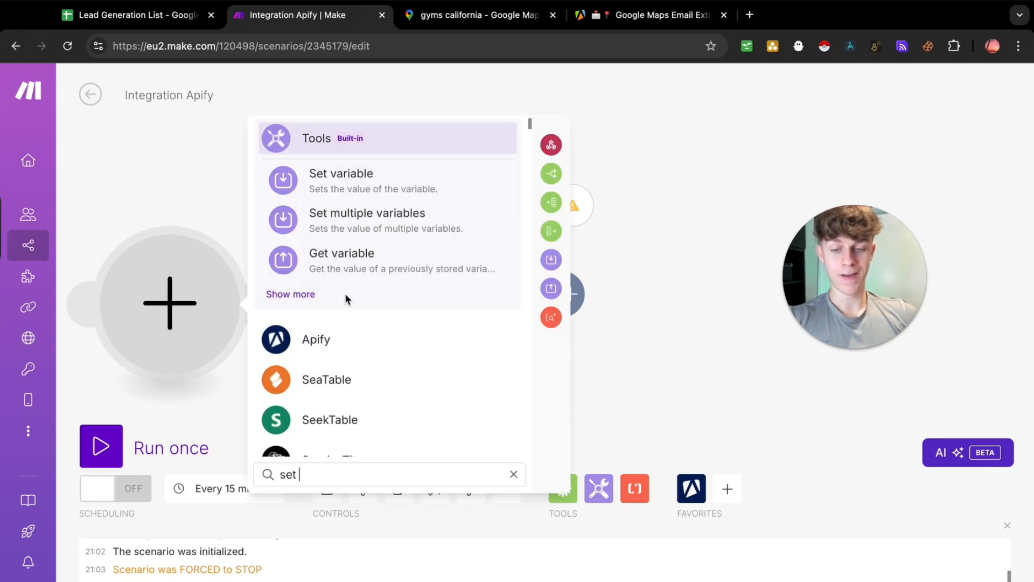
pyautogui.click(355, 181)
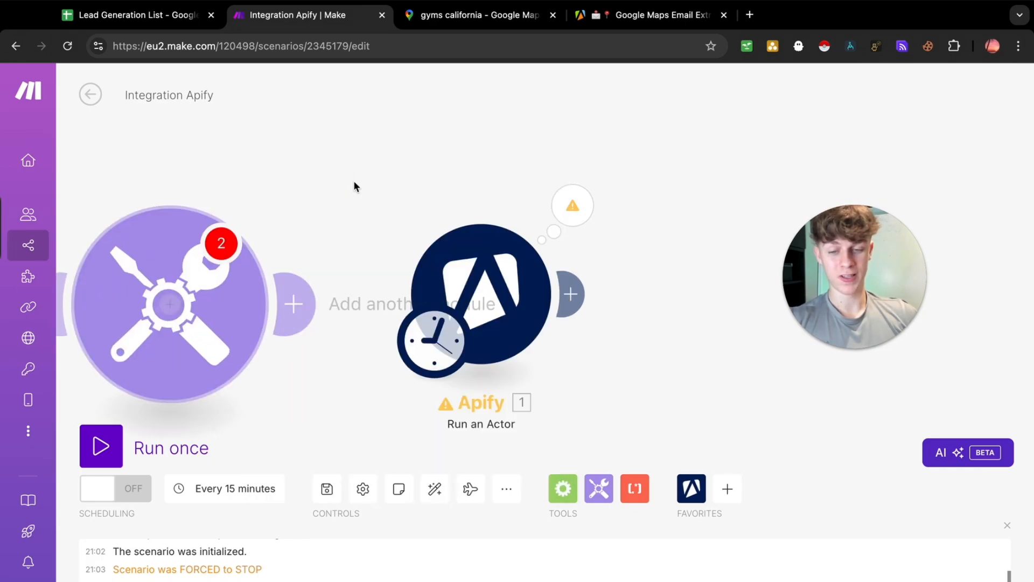
pyautogui.click(417, 364)
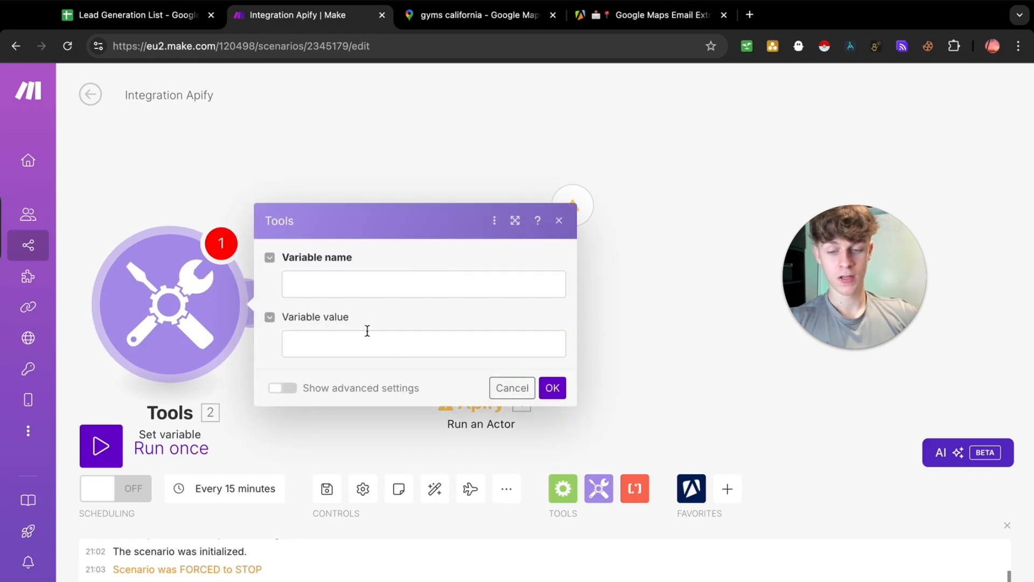
# Step: Name the Set variable module's variable Niche and save its settings
pyautogui.click(322, 285)
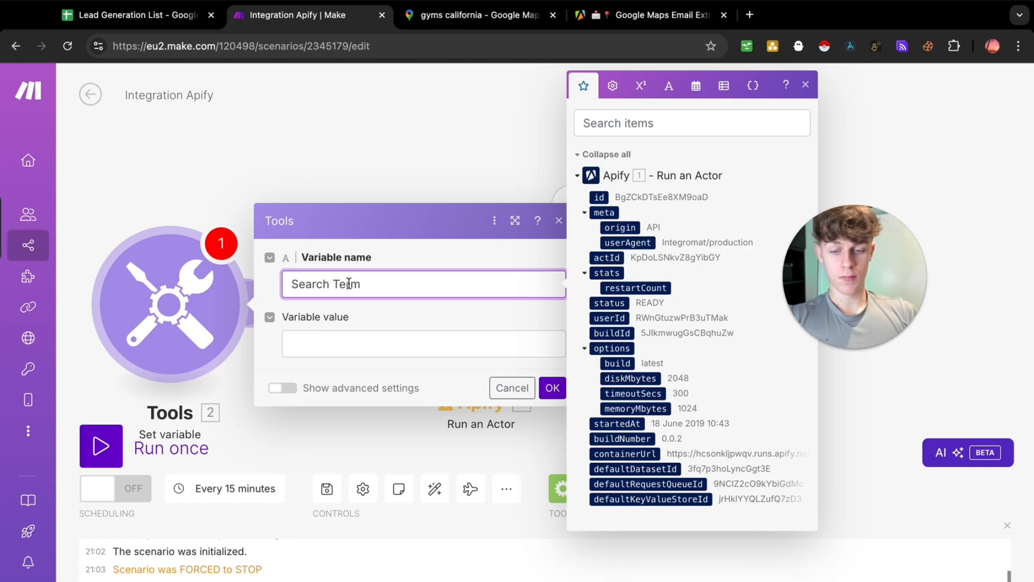
pyautogui.moveTo(361, 284); pyautogui.dragTo(275, 288)
pyautogui.write('Niche')
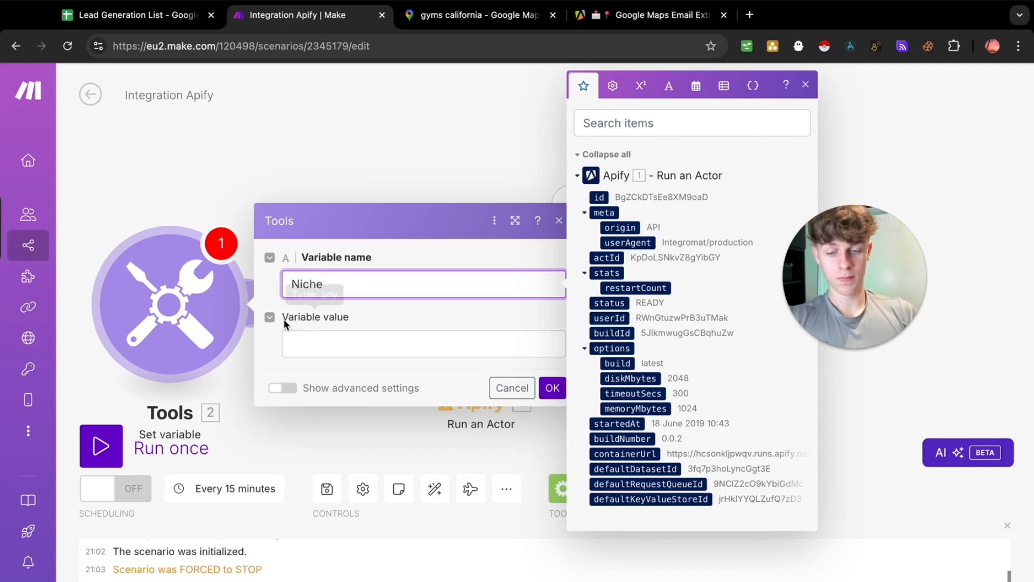
pyautogui.click(522, 388)
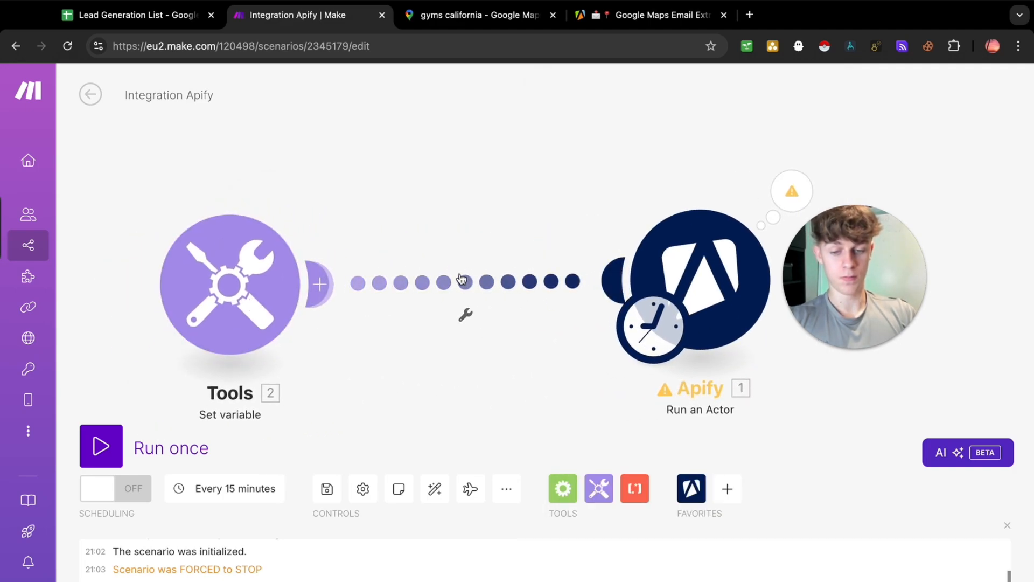
# Step: Insert another Tools Set variable module in the scenario and name its variable Location
pyautogui.moveTo(248, 283); pyautogui.dragTo(185, 282)
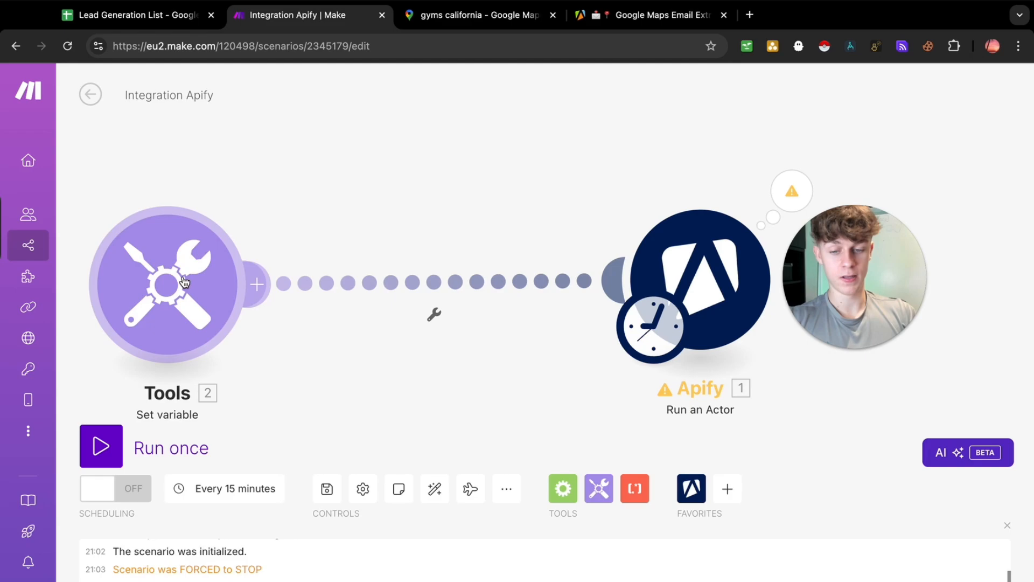
pyautogui.click(405, 280)
pyautogui.click(385, 249)
pyautogui.rightClick(403, 279)
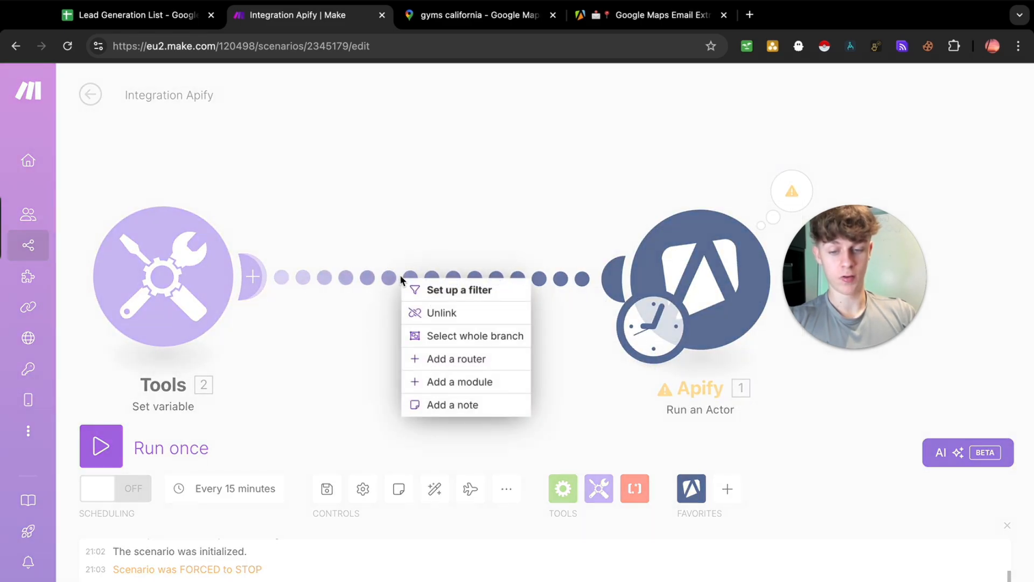
pyautogui.click(459, 381)
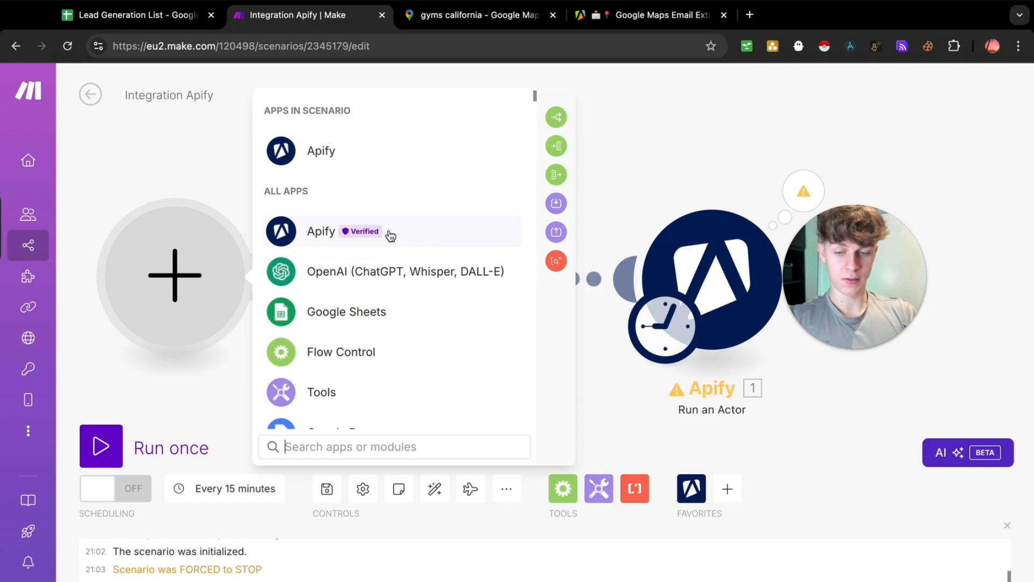
pyautogui.write('search term')
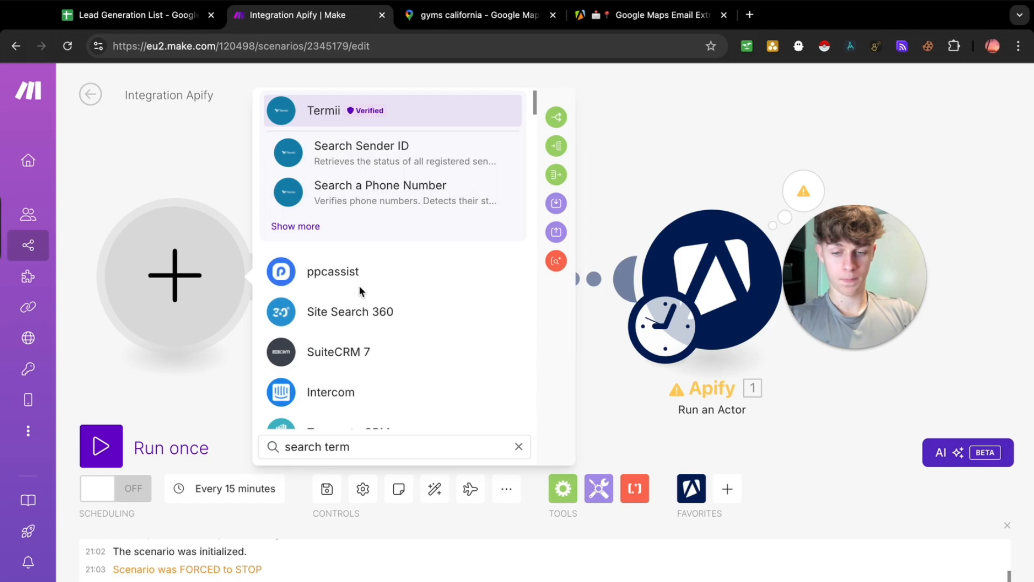
pyautogui.press('super+a')
pyautogui.write('set')
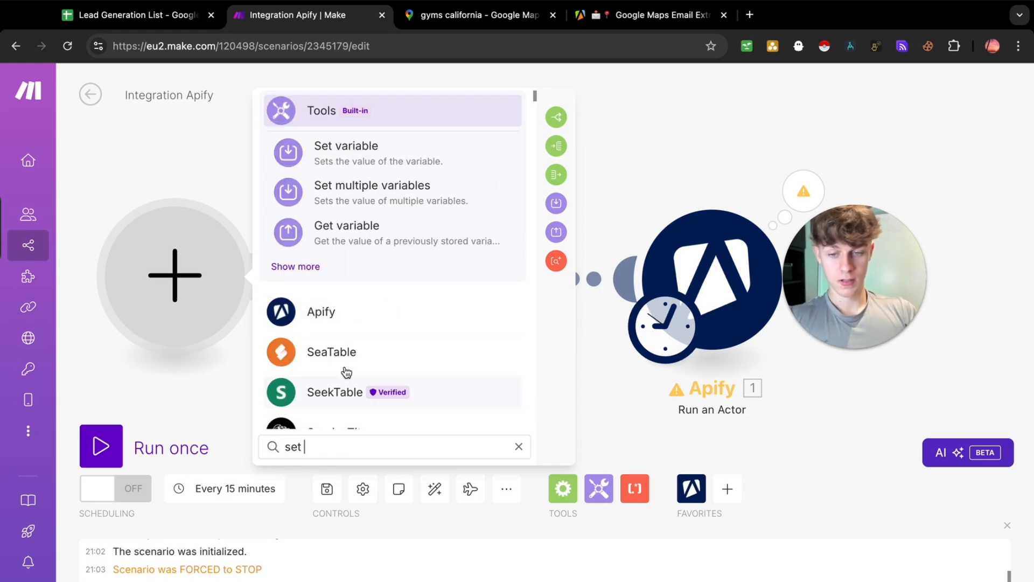
pyautogui.click(343, 153)
pyautogui.click(366, 263)
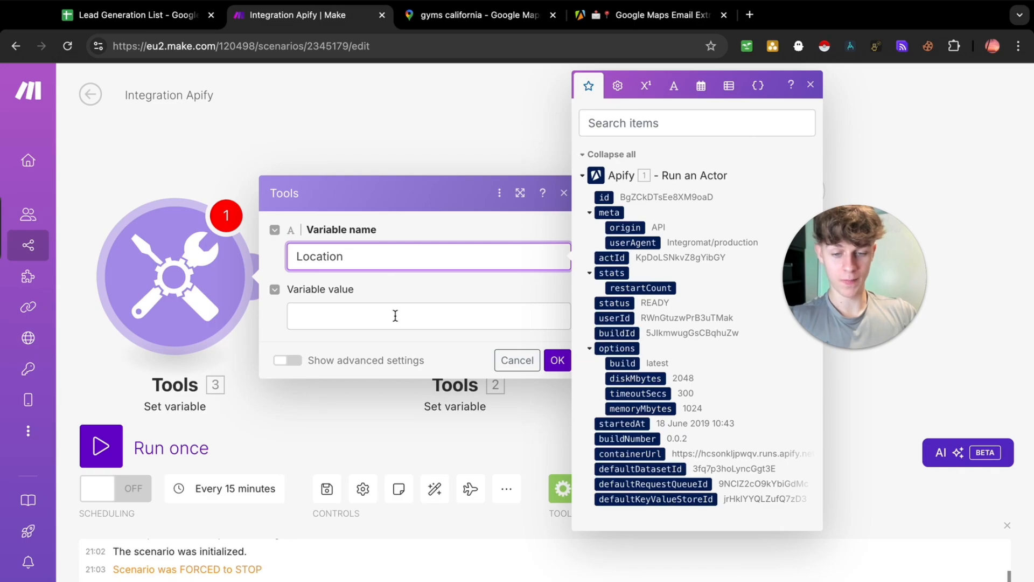
pyautogui.click(554, 359)
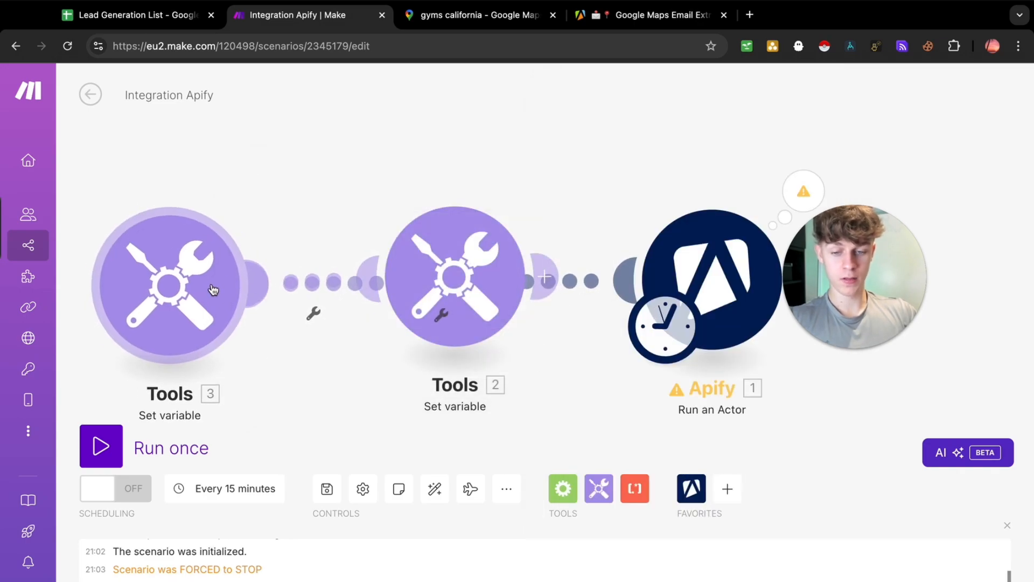
# Step: Unlink the Apify module's existing connection and chain the modules in the order Location variable, Niche variable, Apify
pyautogui.rightClick(300, 284)
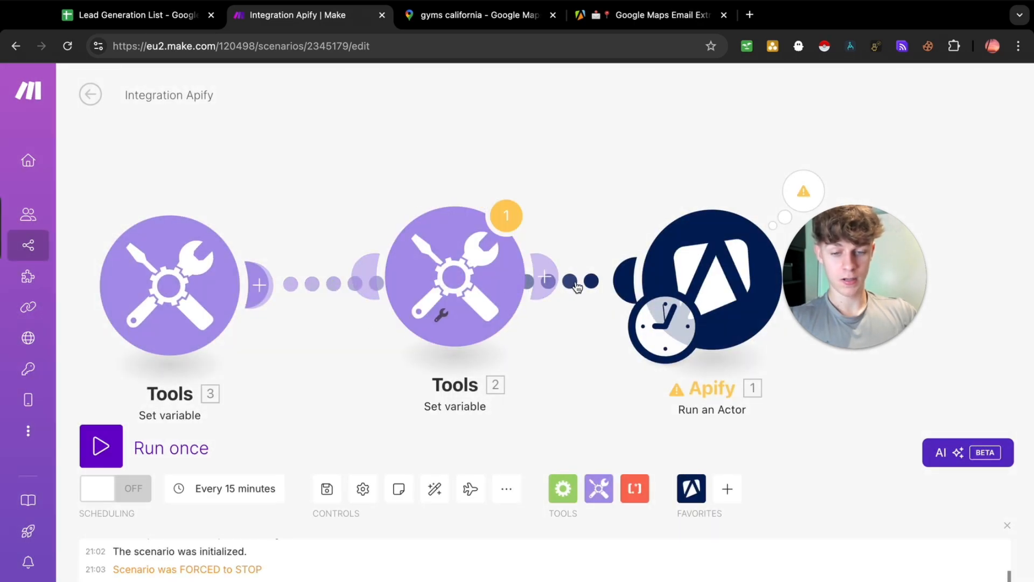
pyautogui.rightClick(588, 284)
pyautogui.click(602, 321)
pyautogui.moveTo(486, 289); pyautogui.dragTo(638, 286)
pyautogui.moveTo(189, 281); pyautogui.dragTo(141, 281)
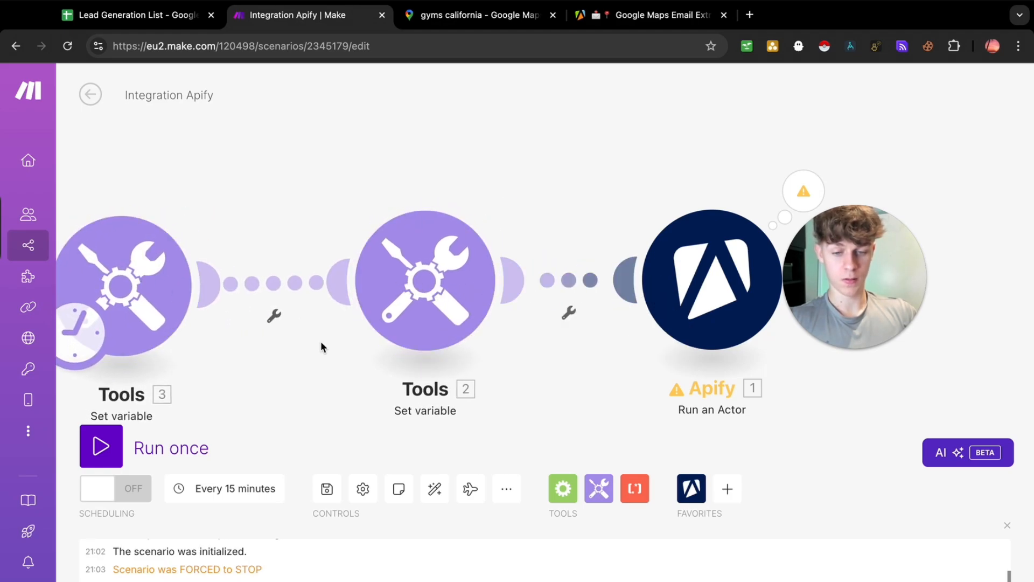
pyautogui.scroll(-2, 321, 345)
pyautogui.scroll(-2, 232, 350)
pyautogui.moveTo(176, 313); pyautogui.dragTo(175, 307)
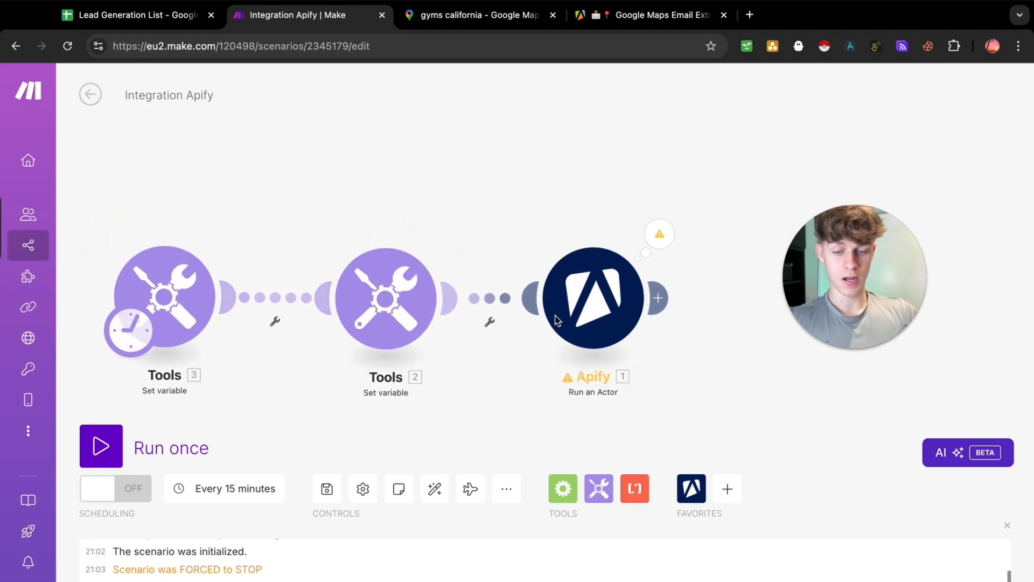
# Step: Check the settings of the two Set variable modules and close them without changes
pyautogui.click(174, 297)
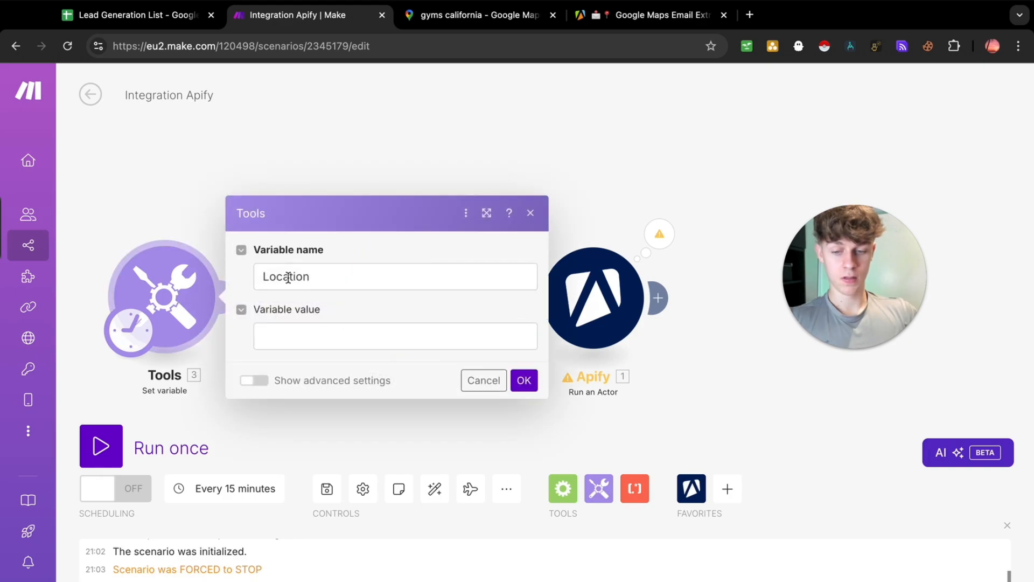
pyautogui.click(395, 294)
pyautogui.press('Escape')
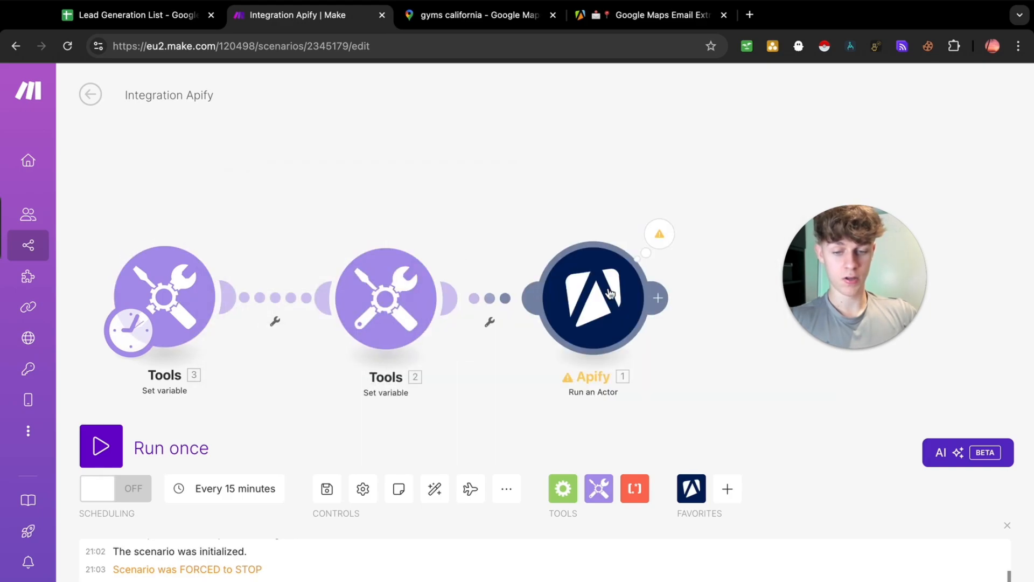
# Step: In the Run an Actor module's input JSON, replace the restaurant search string with the Niche variable and the locationQuery value with the Location variable
pyautogui.click(609, 293)
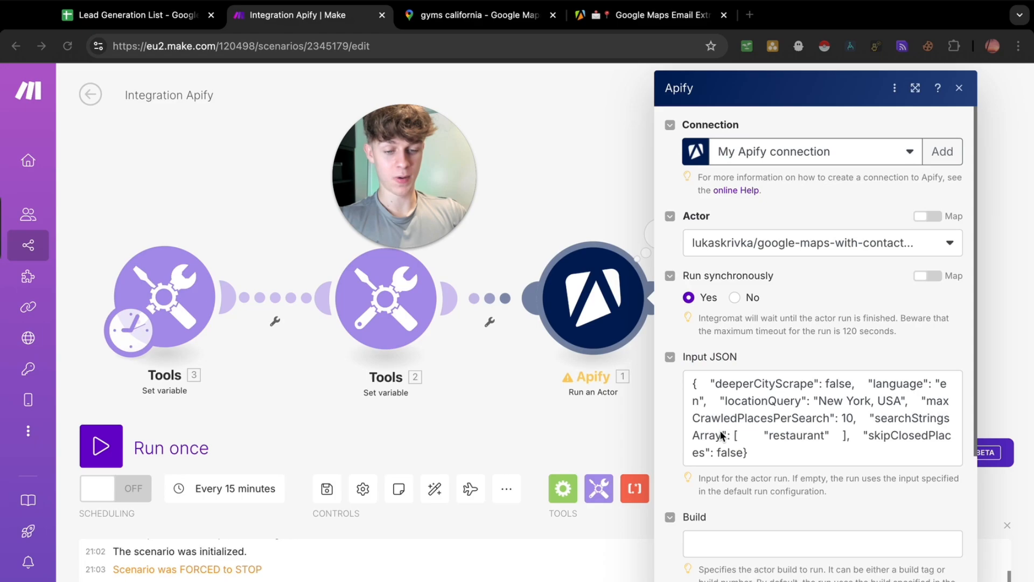
pyautogui.doubleClick(783, 436)
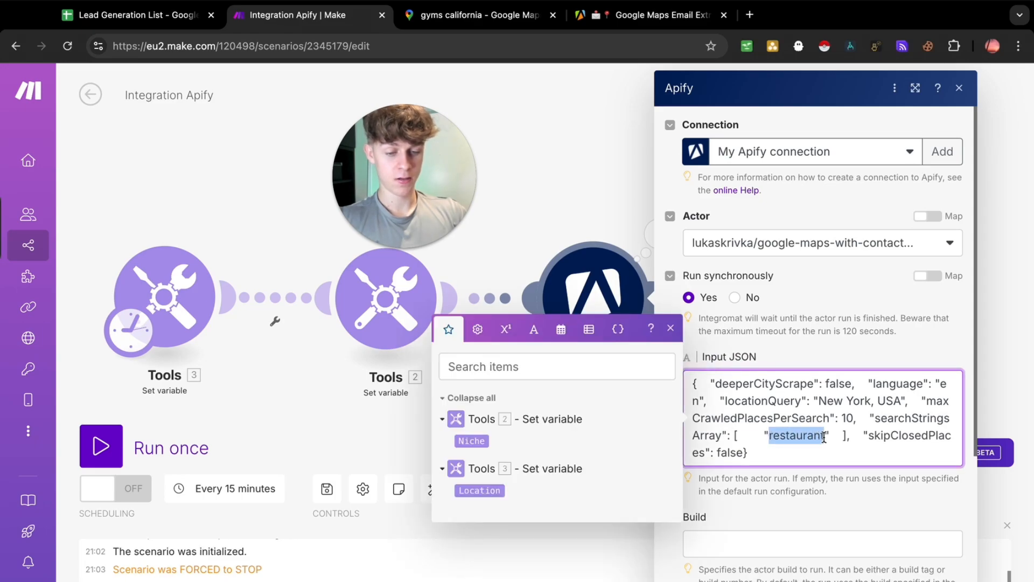
pyautogui.press('BackSpace')
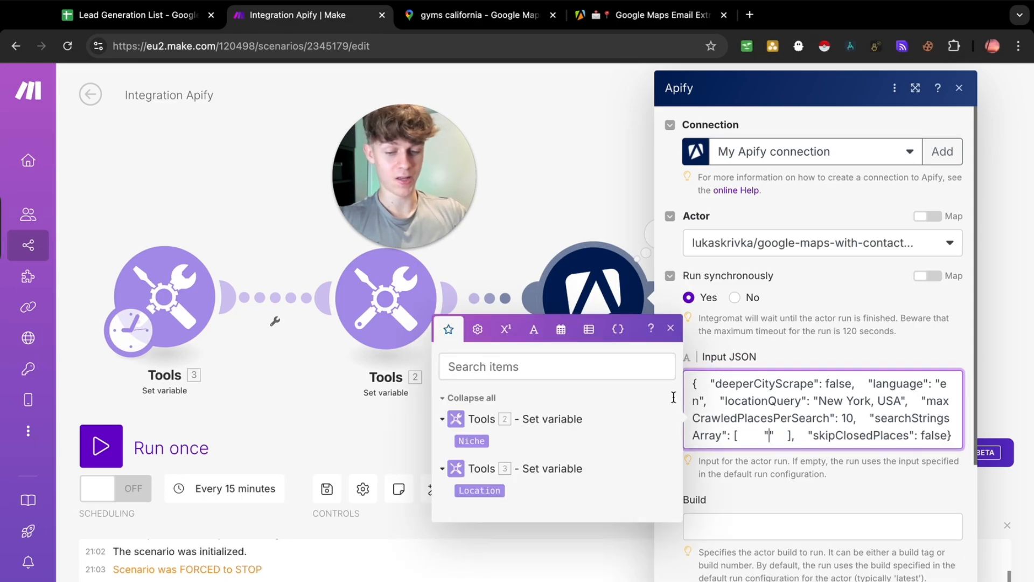
pyautogui.click(471, 441)
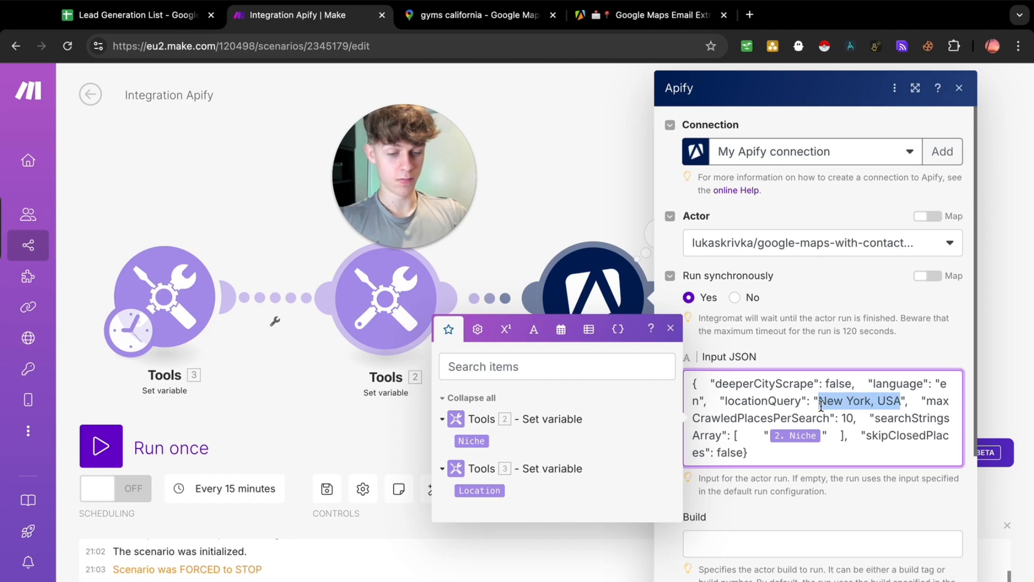
pyautogui.press('BackSpace')
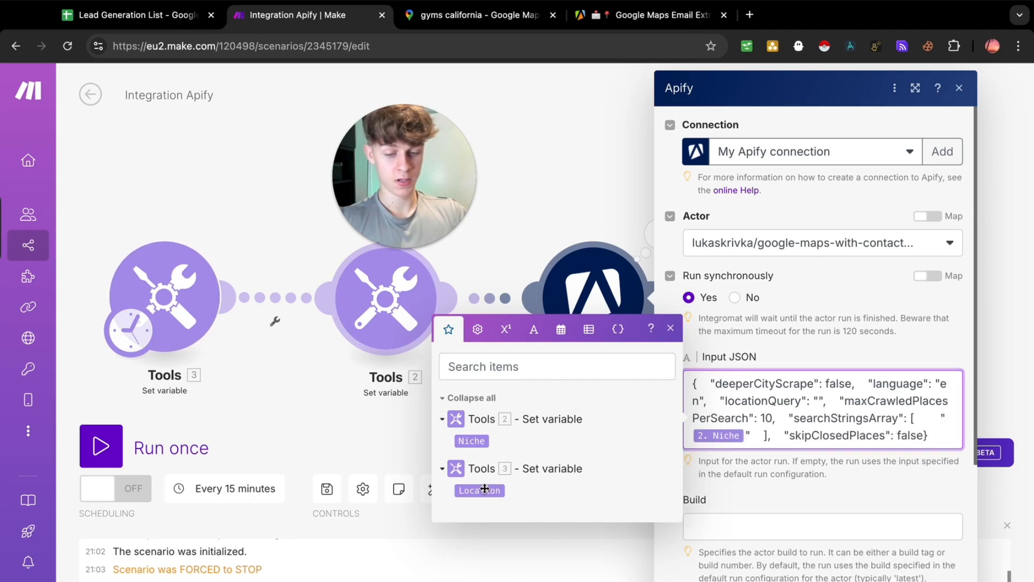
pyautogui.click(479, 490)
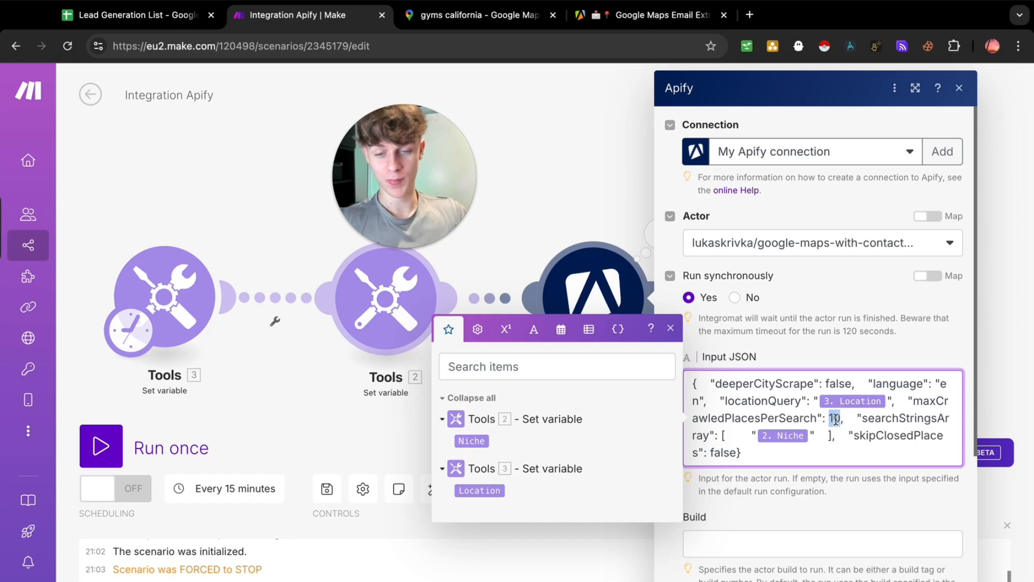
pyautogui.click(839, 420)
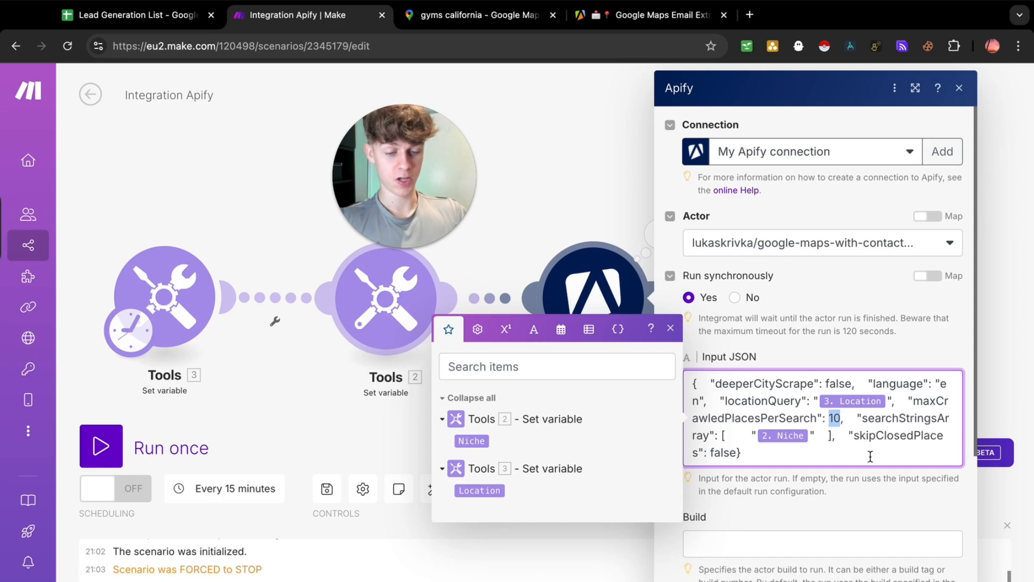
pyautogui.press('Escape')
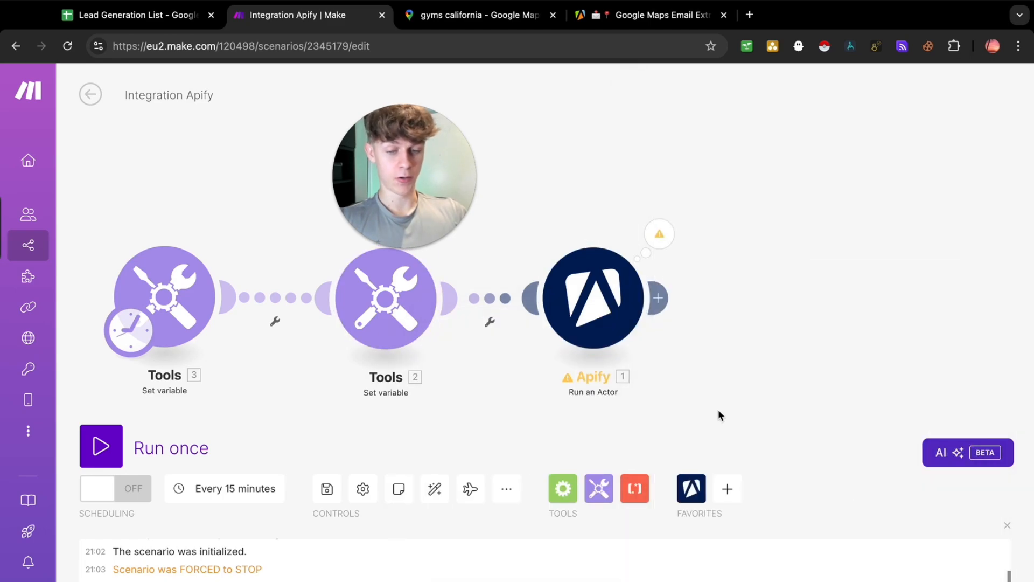
# Step: Look over the Google Maps Email Extractor's page in Apify and the Lead Generation List spreadsheet, and return to the Make scenario
pyautogui.scroll(-2, 719, 415)
pyautogui.moveTo(719, 415); pyautogui.dragTo(856, 411)
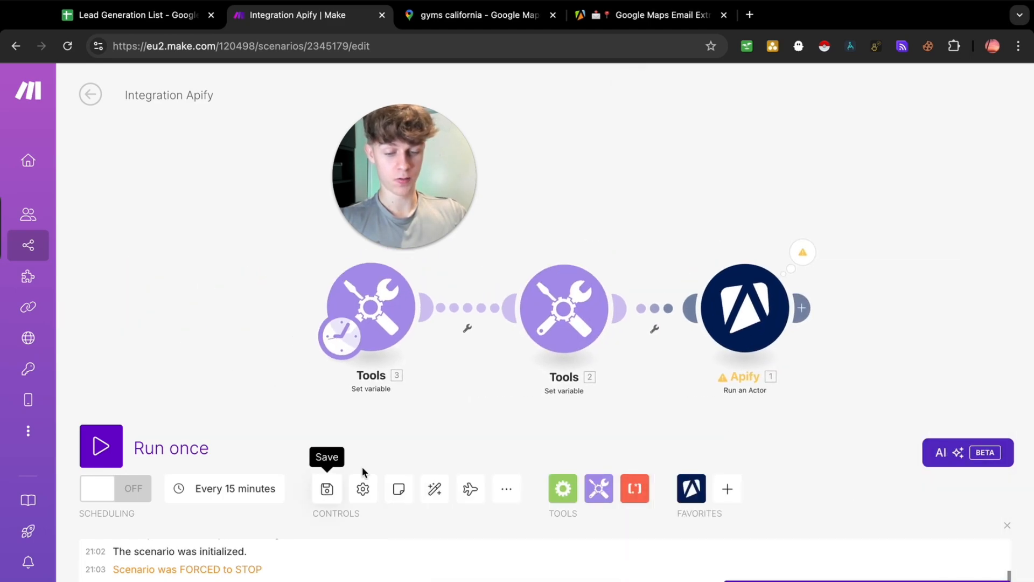
pyautogui.moveTo(341, 177); pyautogui.dragTo(205, 166)
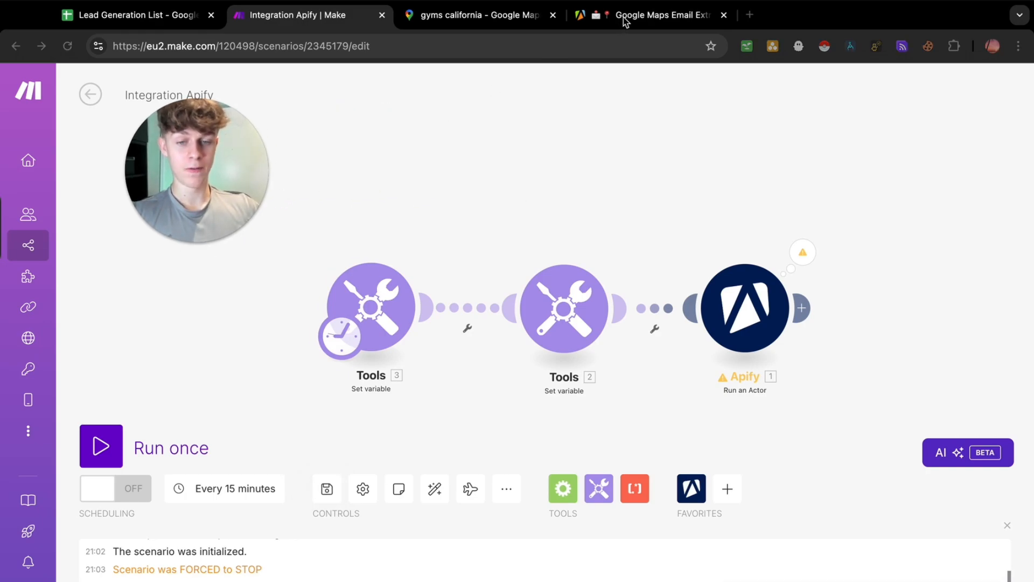
pyautogui.click(639, 22)
pyautogui.scroll(2, 362, 259)
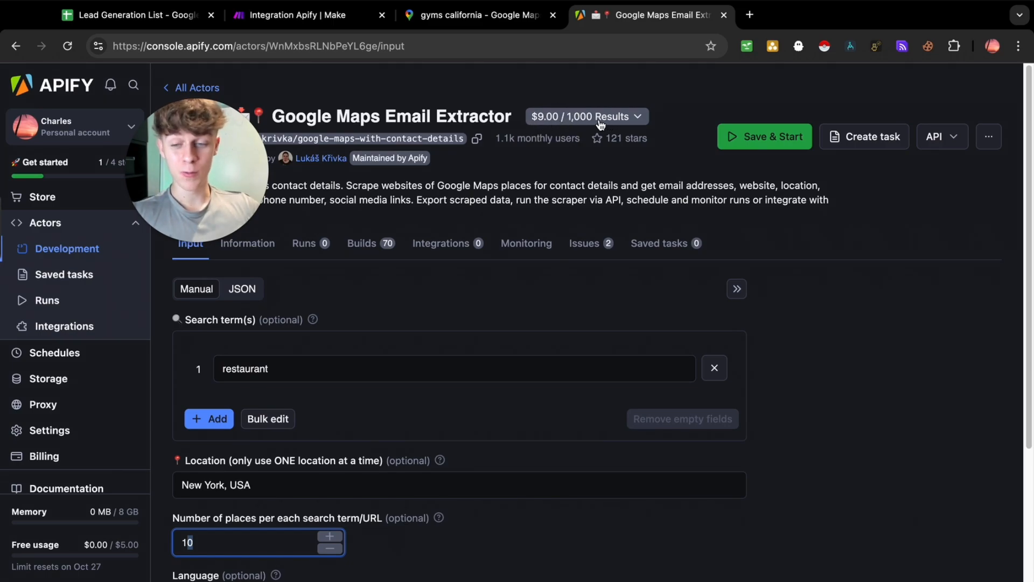
pyautogui.click(141, 15)
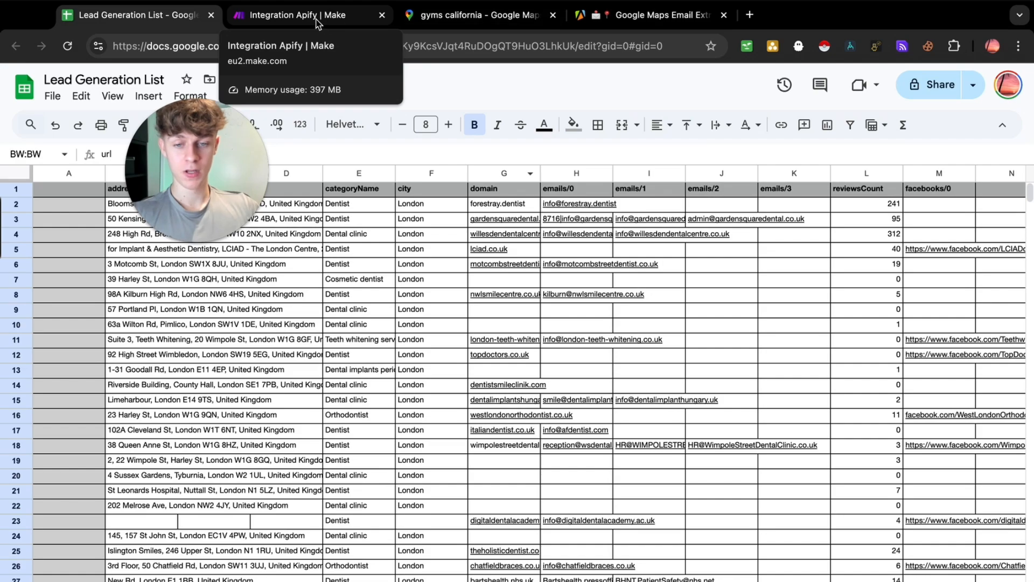
pyautogui.click(347, 22)
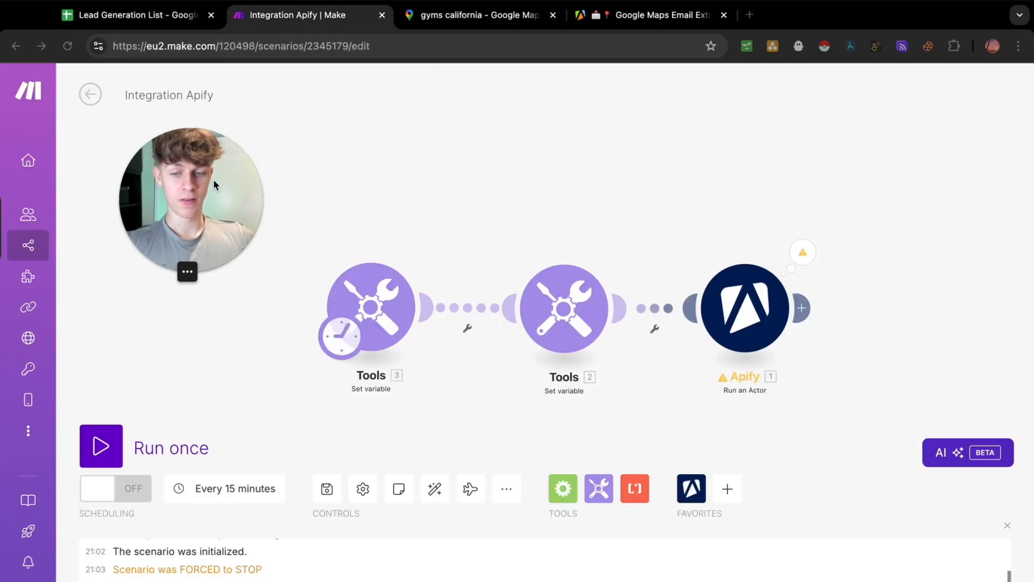
# Step: Add an Apify Get Dataset Items module after Run an Actor, with its Dataset ID mapped to defaultDatasetId, and save it
pyautogui.click(801, 308)
pyautogui.click(610, 190)
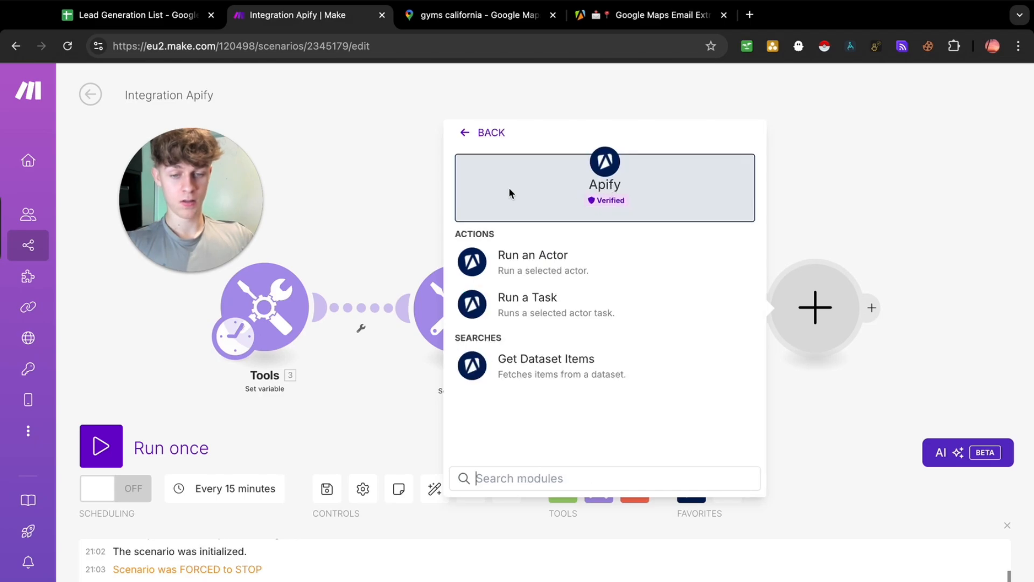
pyautogui.click(548, 365)
pyautogui.click(527, 241)
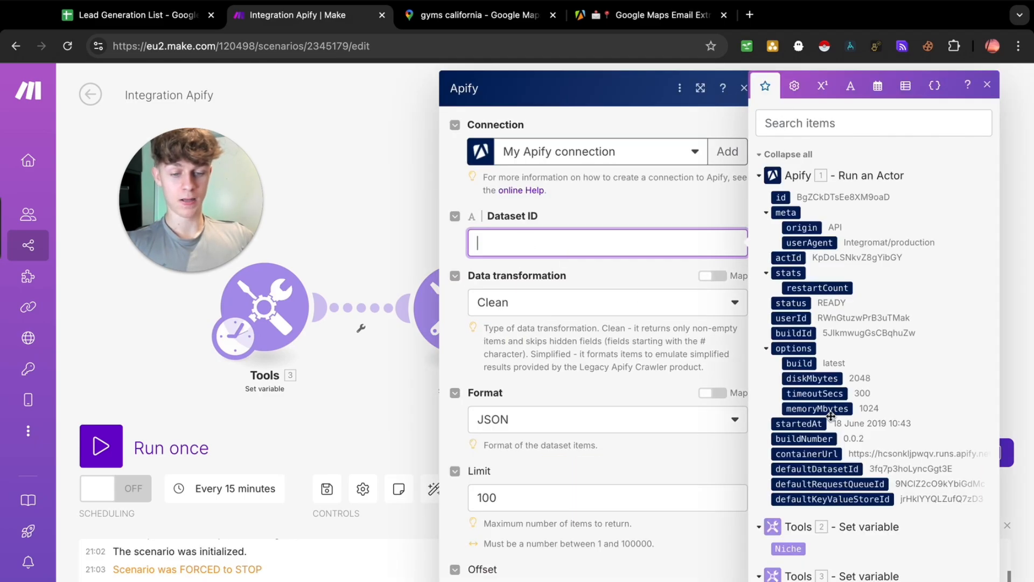
pyautogui.click(817, 468)
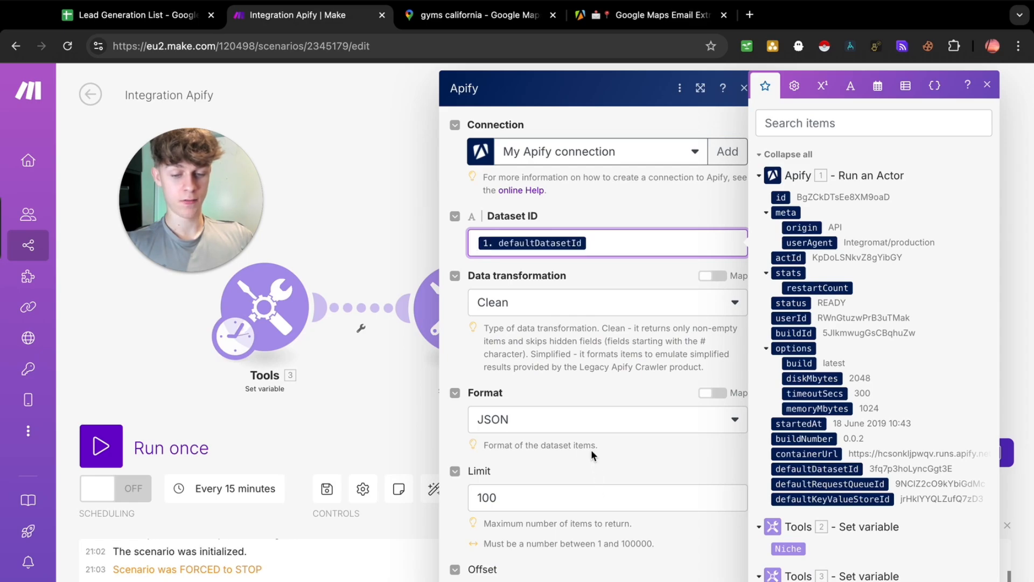
pyautogui.click(733, 567)
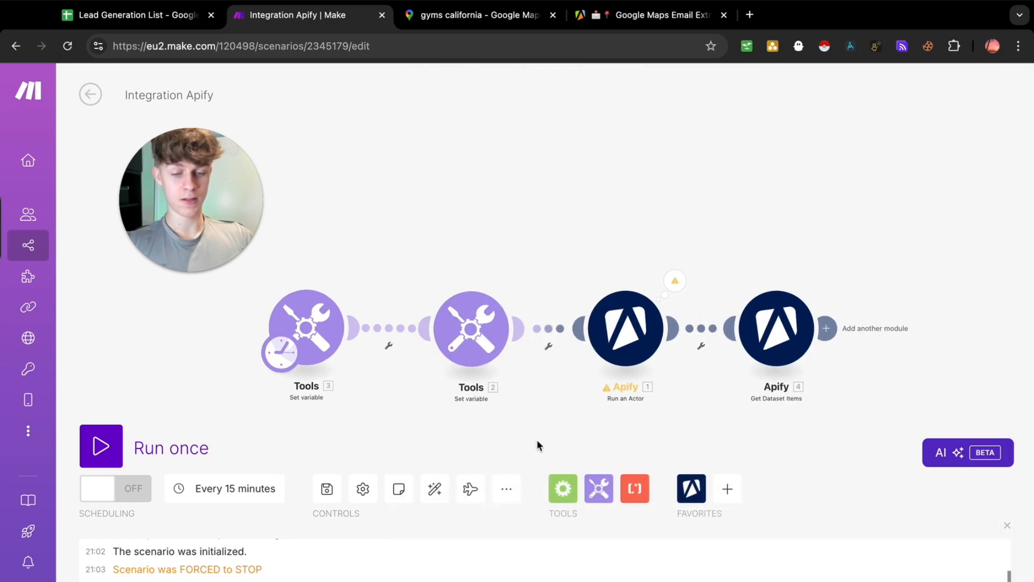
pyautogui.moveTo(537, 441); pyautogui.dragTo(535, 425)
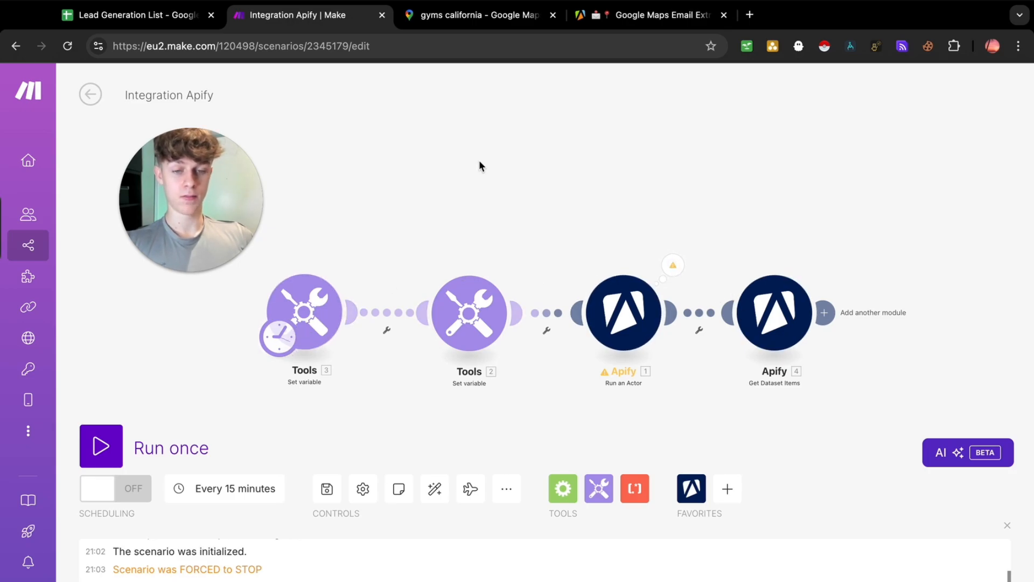
pyautogui.click(639, 21)
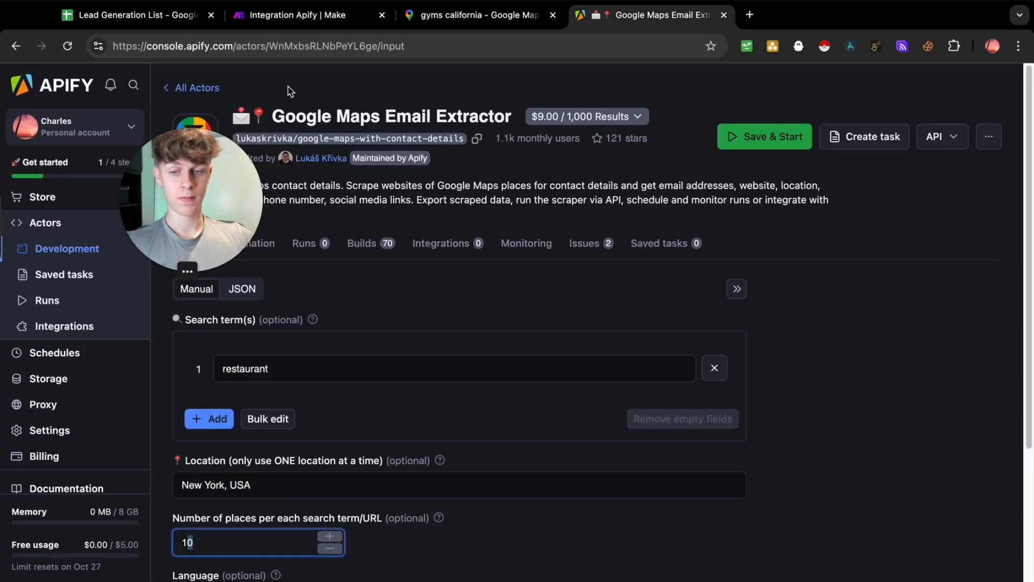
pyautogui.click(452, 16)
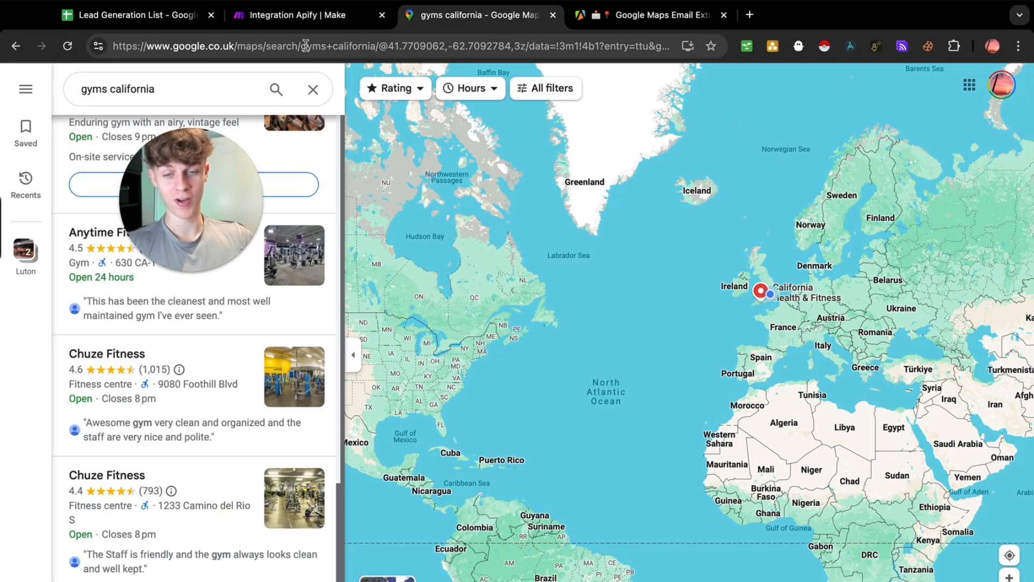
pyautogui.click(312, 17)
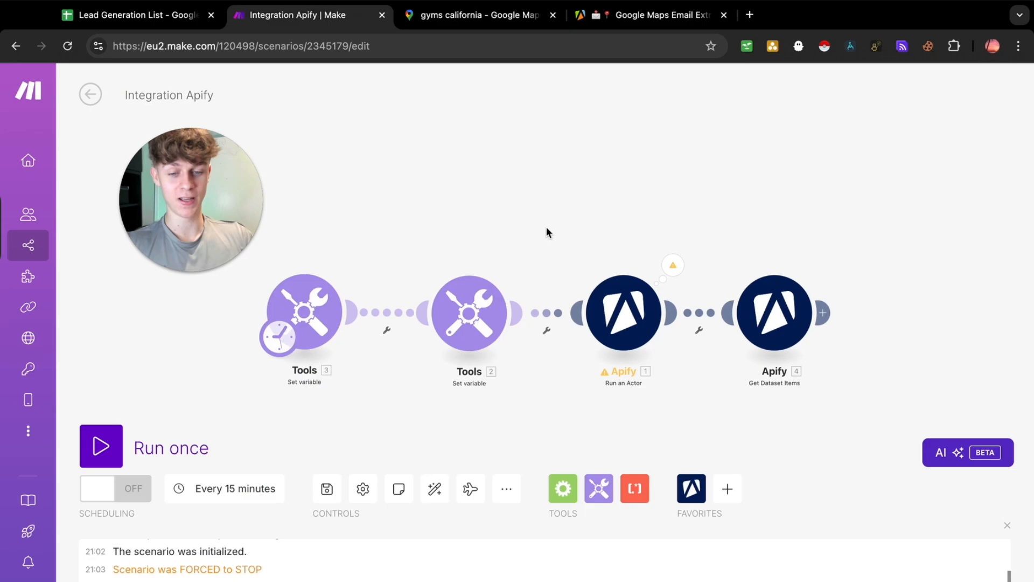
# Step: Set the Niche variable's value to personal trainers and save the module
pyautogui.click(469, 313)
pyautogui.click(591, 354)
pyautogui.write('per')
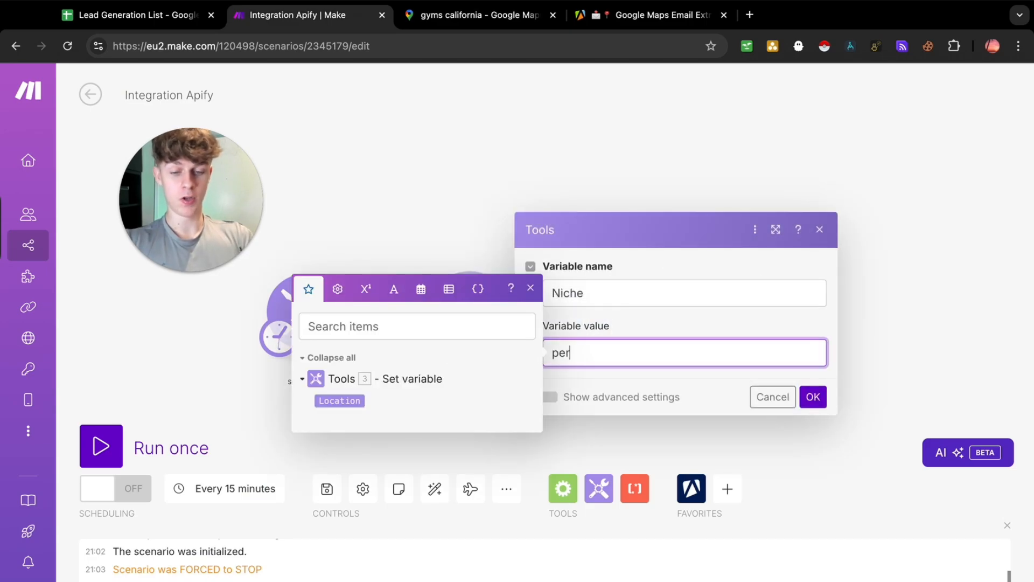
pyautogui.write('sonal trainers')
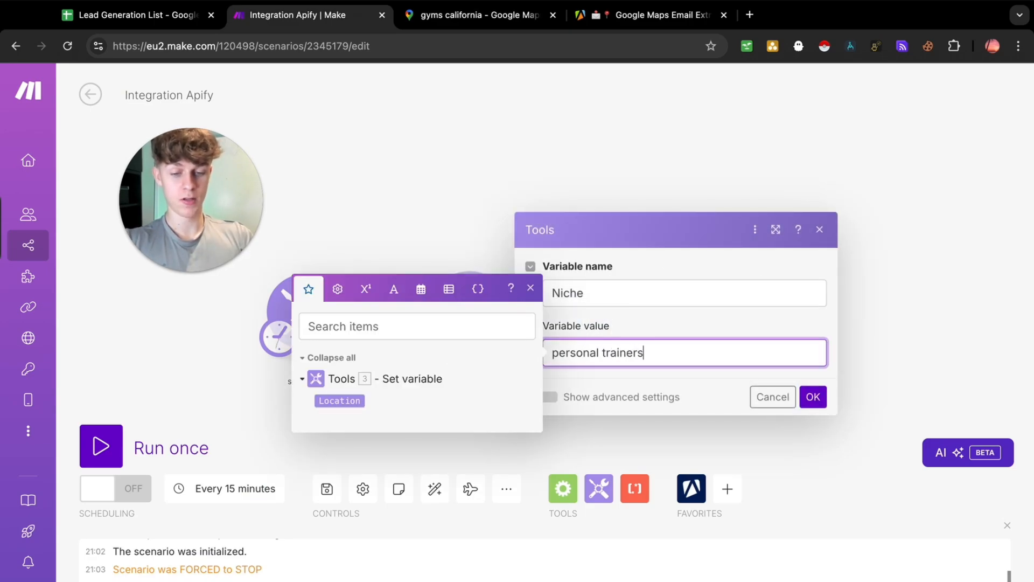
pyautogui.click(812, 397)
# Step: Set the Location variable's value to London and save the module
pyautogui.click(305, 312)
pyautogui.click(489, 350)
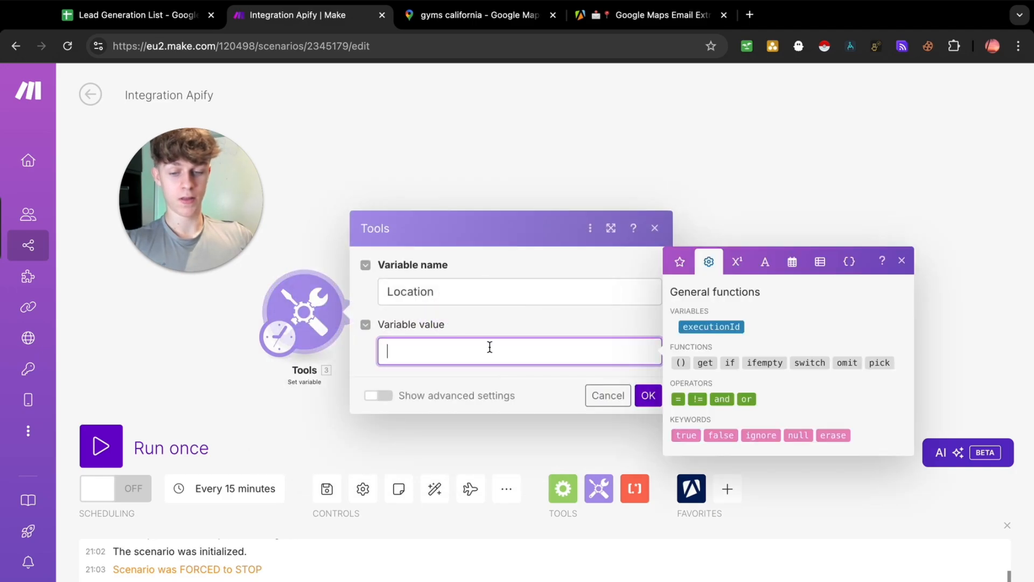
pyautogui.write('London')
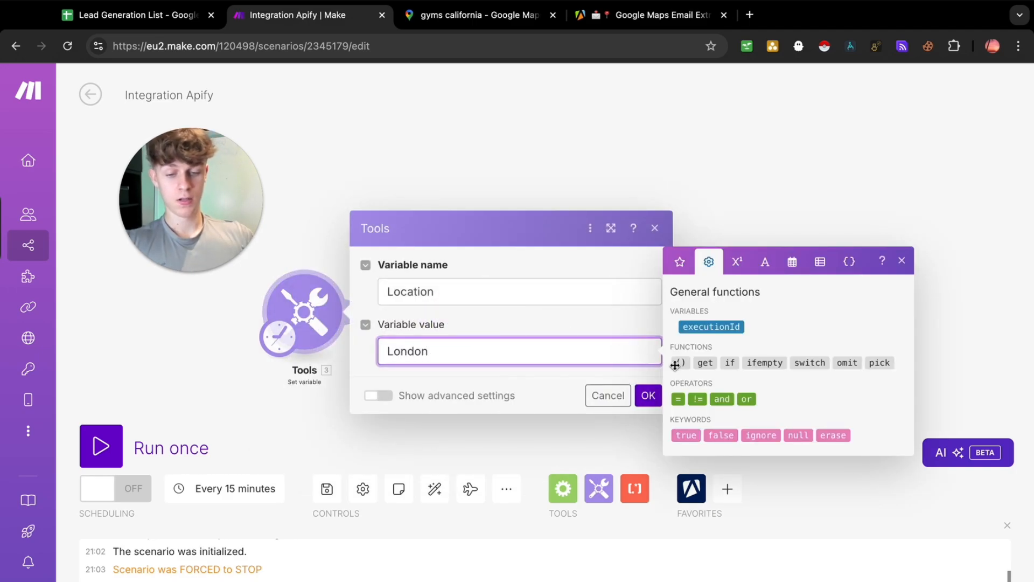
pyautogui.click(647, 396)
# Step: Set maxCrawledPlacesPerSearch to 5 in the Run an Actor module's input JSON, save it and run the scenario once
pyautogui.click(623, 312)
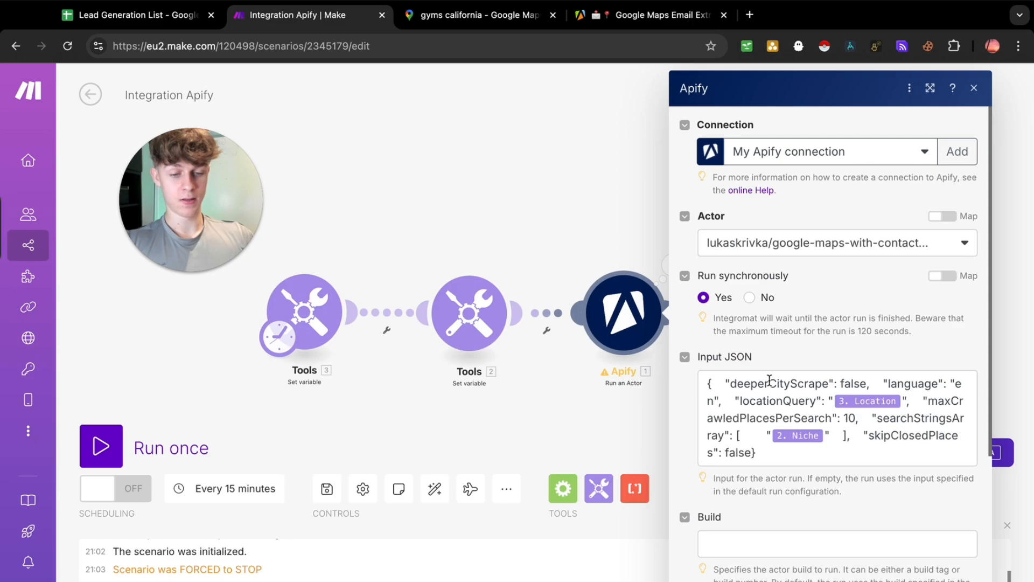
pyautogui.click(850, 419)
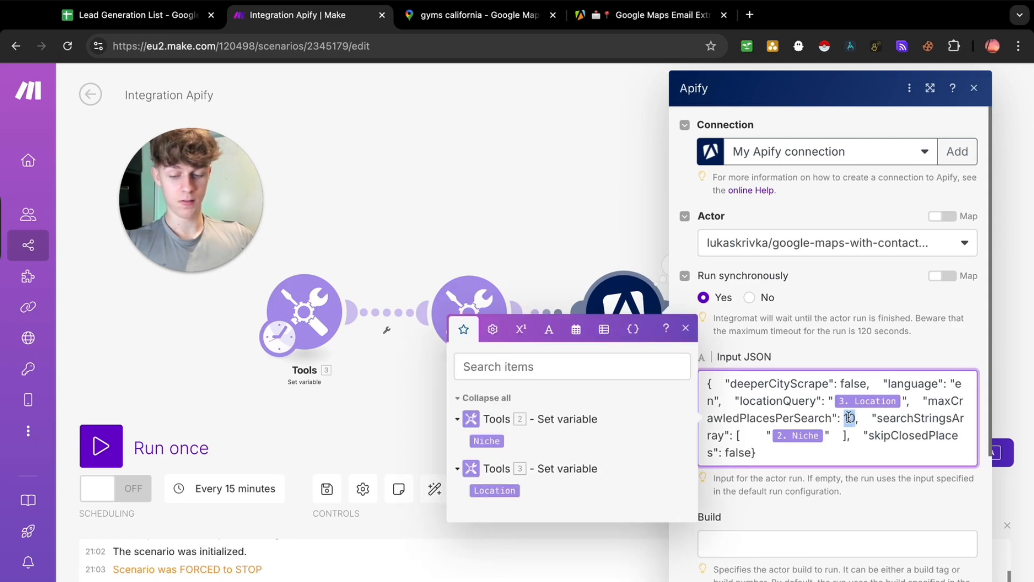
pyautogui.write('5')
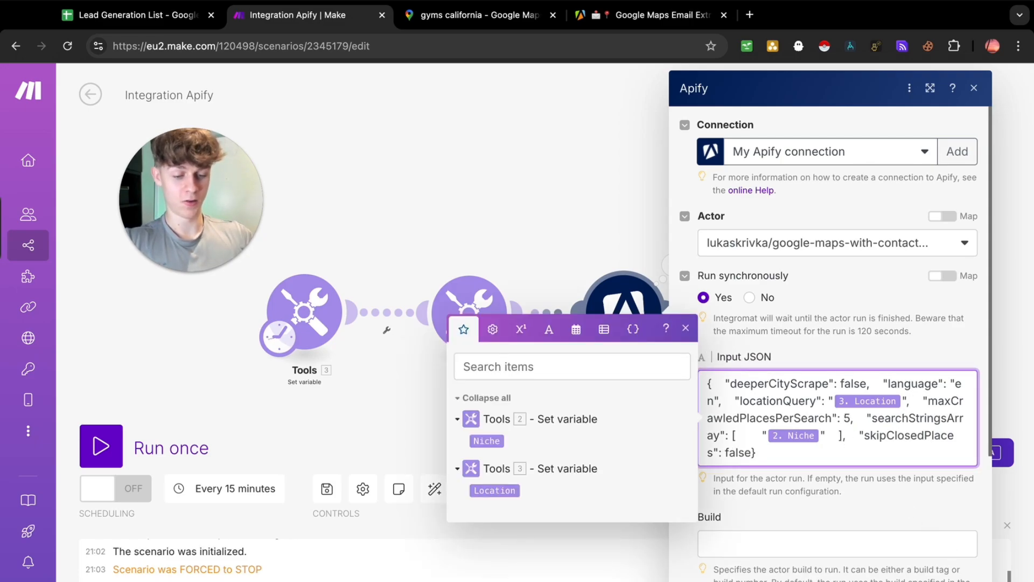
pyautogui.click(958, 579)
pyautogui.click(139, 434)
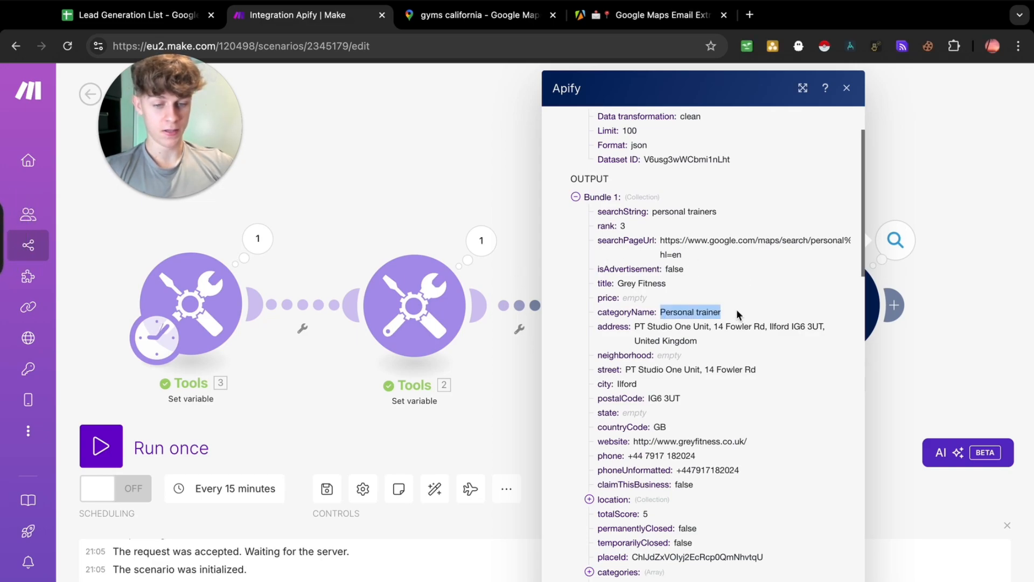
# Step: Examine the address, website and phone fields in the first Get Dataset Items output bundle and expand its emails array
pyautogui.moveTo(633, 331); pyautogui.dragTo(732, 340)
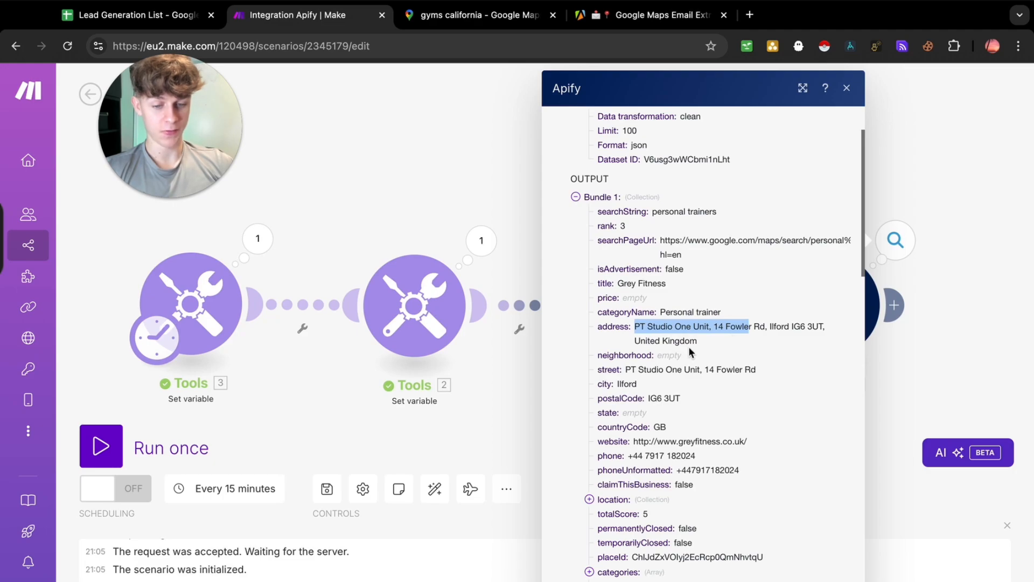
pyautogui.scroll(-1, 695, 398)
pyautogui.moveTo(650, 421); pyautogui.dragTo(751, 428)
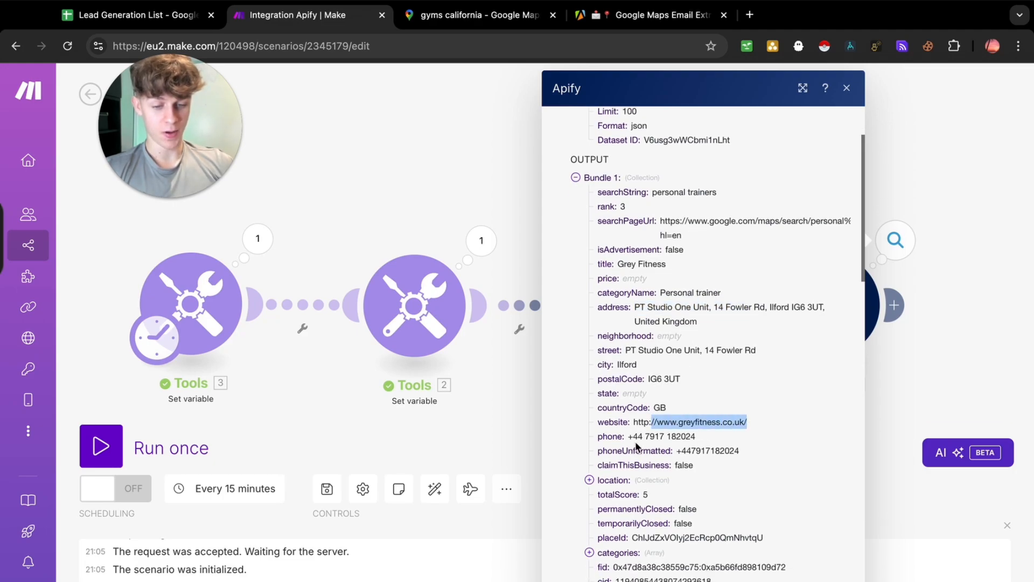
pyautogui.moveTo(629, 438); pyautogui.dragTo(740, 451)
pyautogui.scroll(-3, 738, 400)
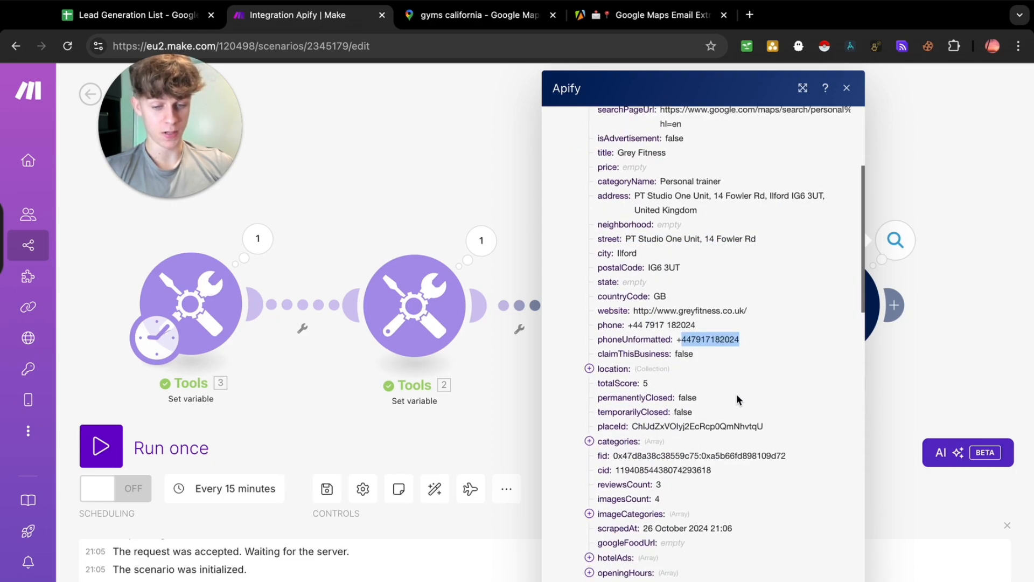
pyautogui.click(694, 340)
pyautogui.scroll(-5, 681, 410)
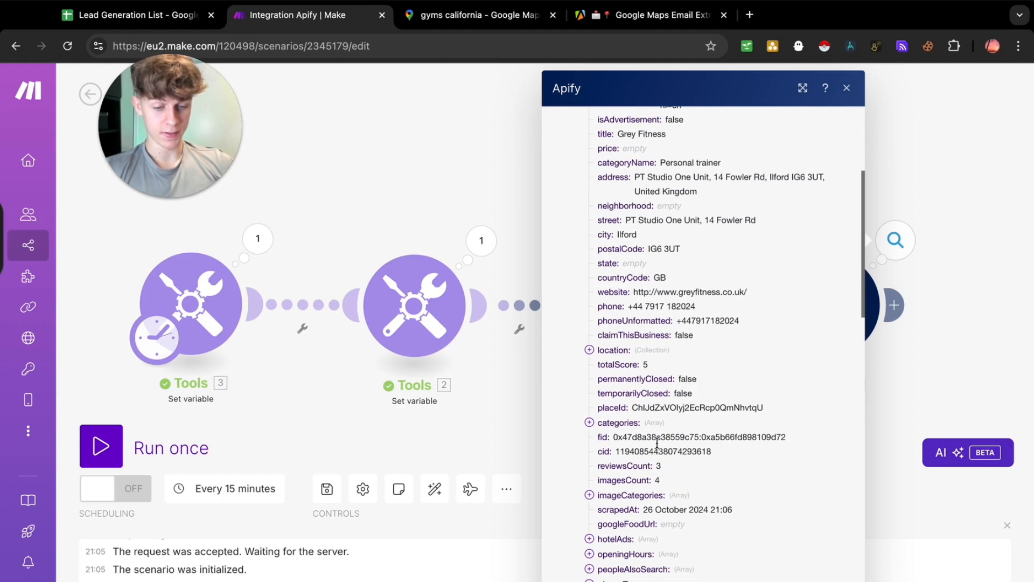
pyautogui.scroll(-5, 668, 466)
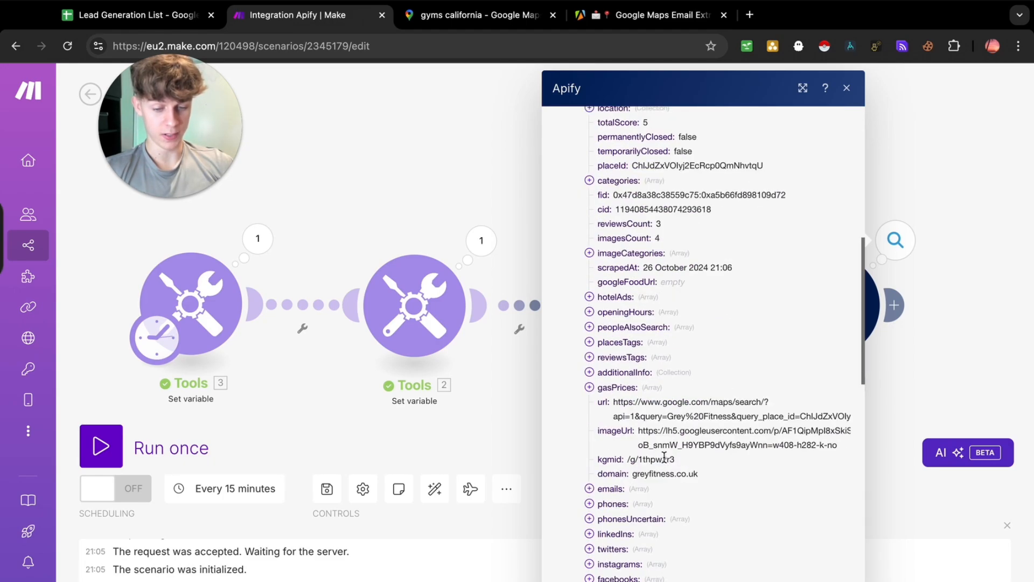
pyautogui.click(589, 403)
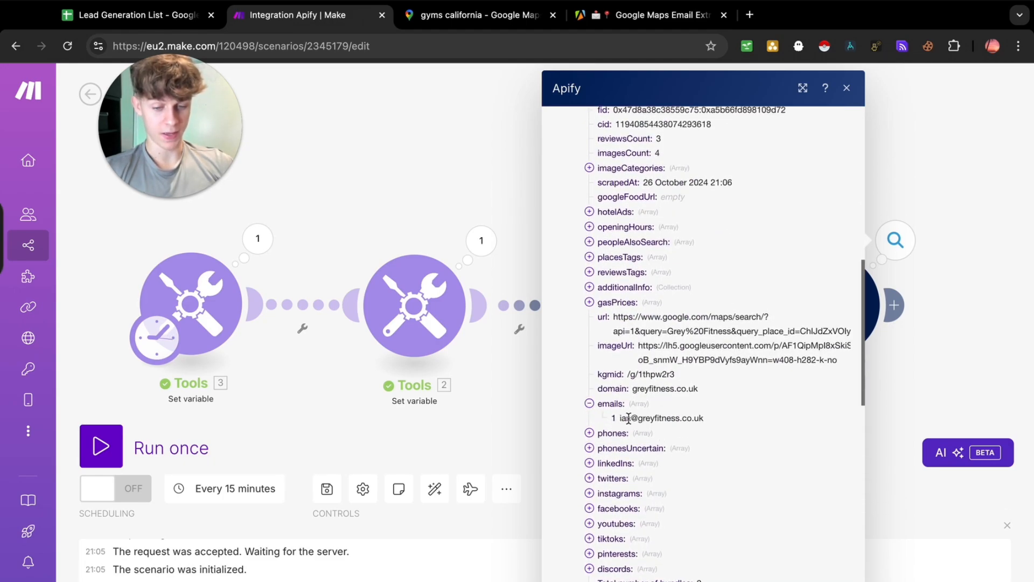
# Step: Read the emails entry in the first Get Dataset Items bundle and expand its phones and phonesUncertain arrays
pyautogui.moveTo(620, 418); pyautogui.dragTo(671, 431)
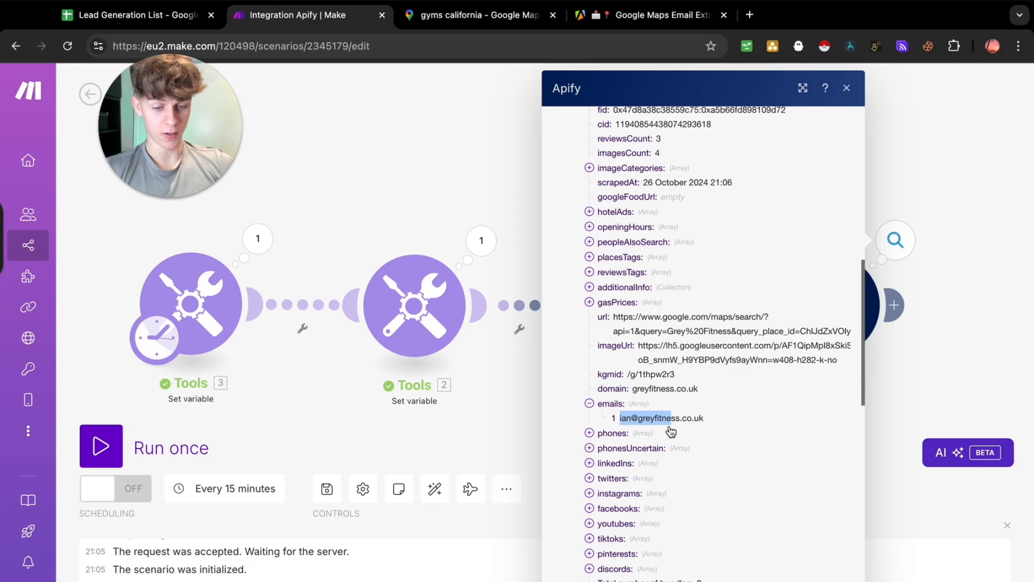
pyautogui.click(601, 434)
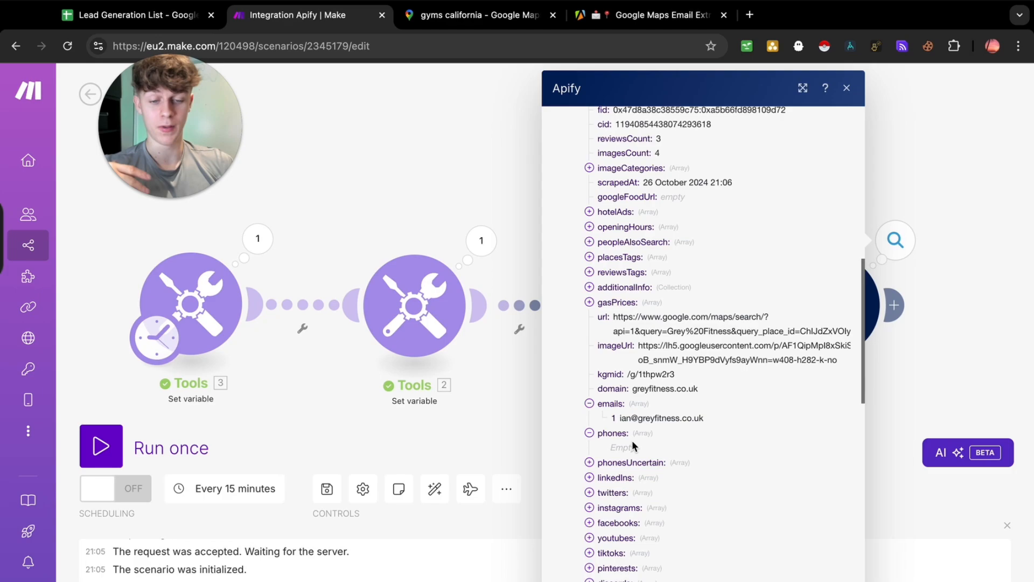
pyautogui.click(591, 463)
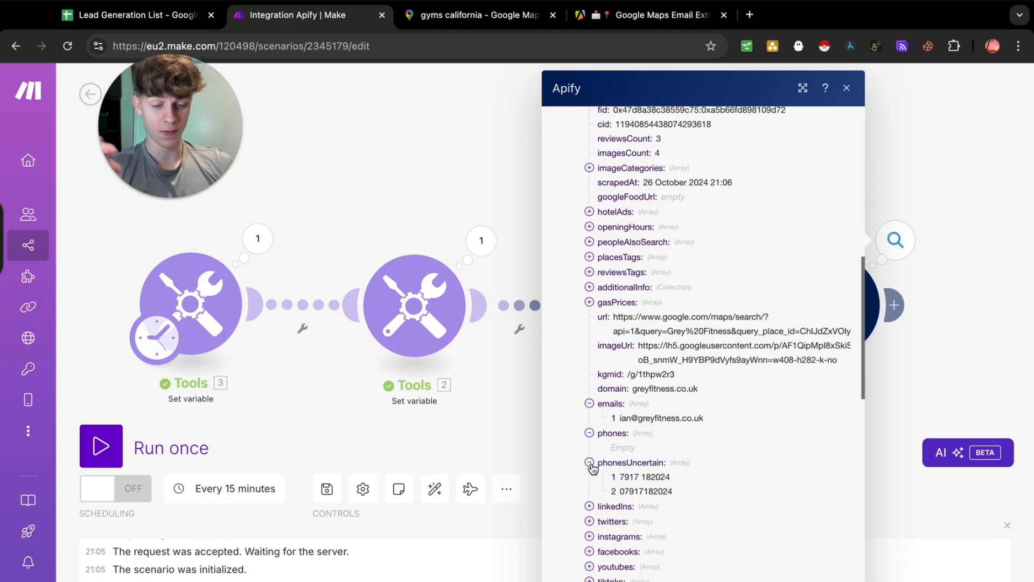
pyautogui.moveTo(612, 478); pyautogui.dragTo(663, 492)
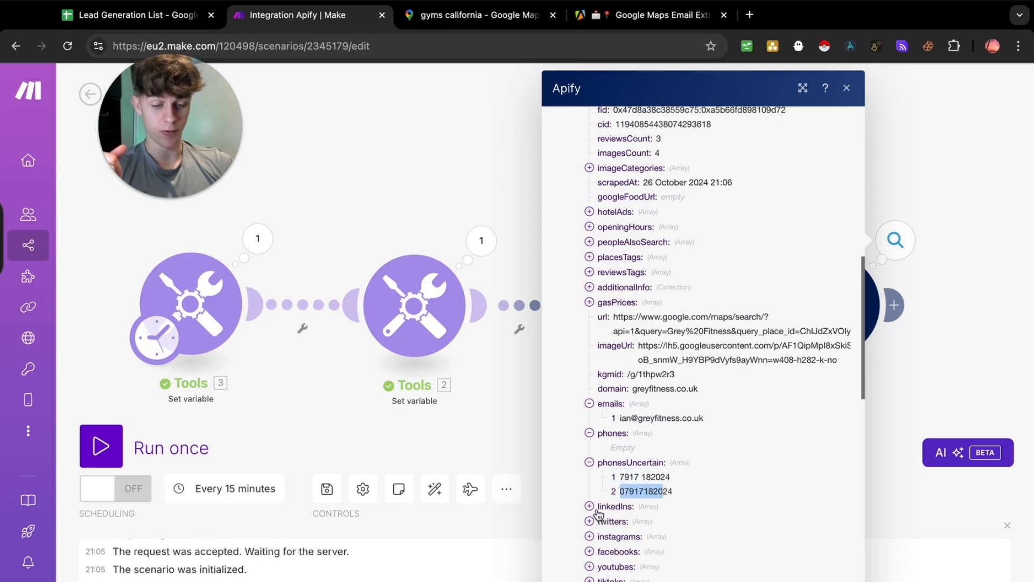
# Step: Expand the linkedIns, twitters, instagrams, facebooks, youtubes, tiktoks and pinterests arrays in the first bundle, examine them and close the output
pyautogui.click(589, 506)
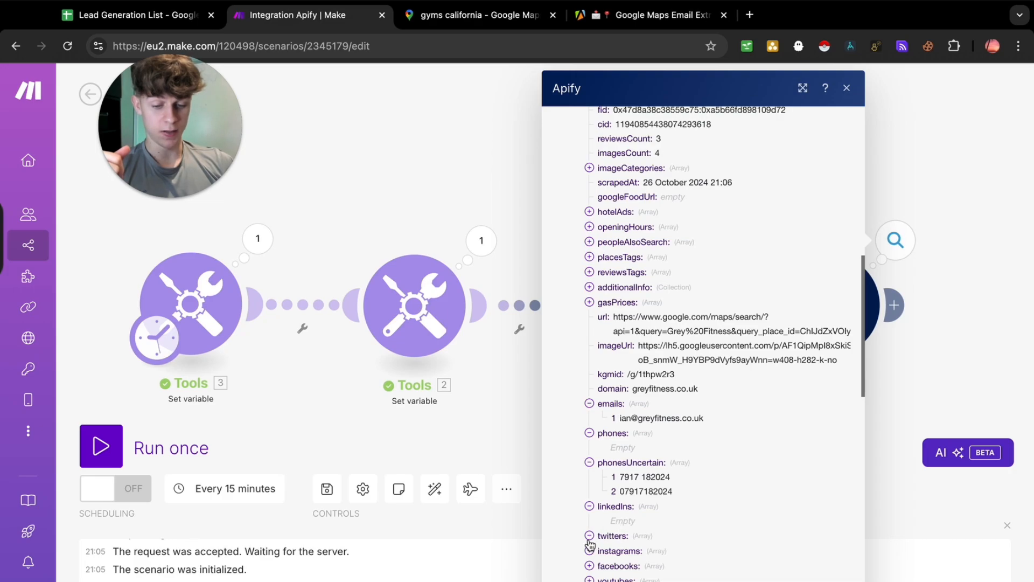
pyautogui.click(589, 537)
pyautogui.moveTo(627, 548); pyautogui.dragTo(736, 548)
pyautogui.scroll(-3, 606, 563)
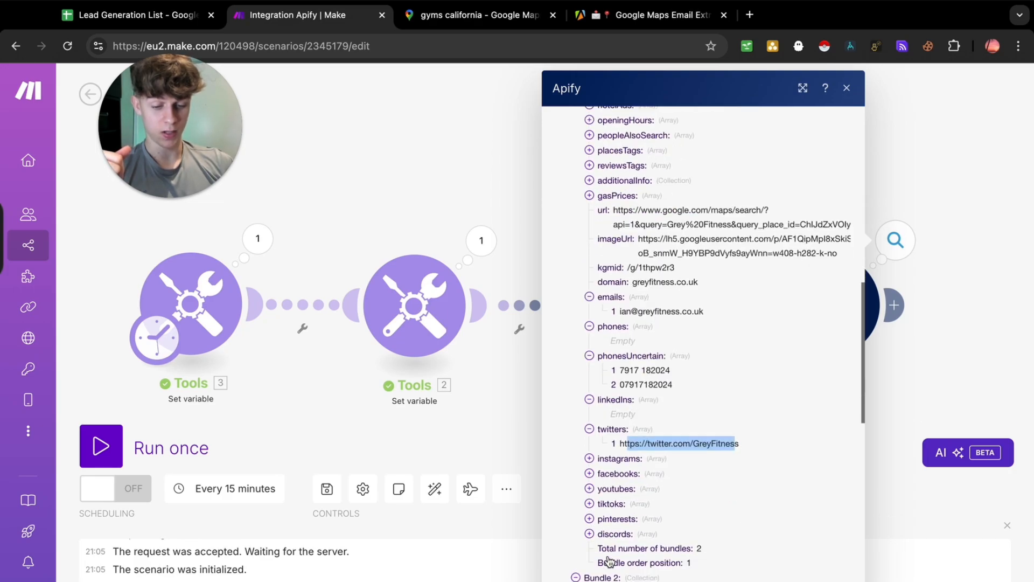
pyautogui.click(590, 456)
pyautogui.moveTo(629, 470); pyautogui.dragTo(739, 476)
pyautogui.click(589, 486)
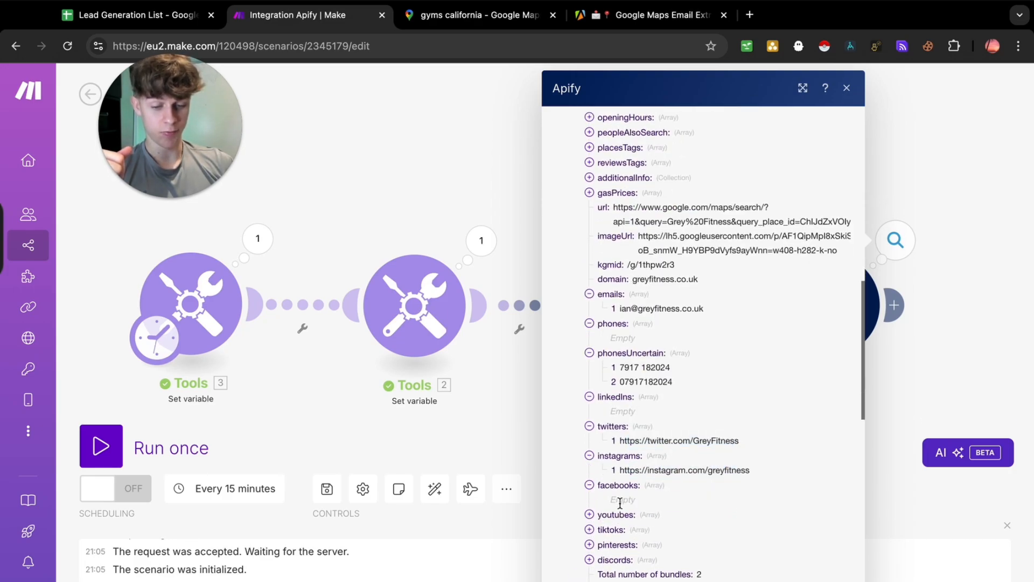
pyautogui.click(590, 515)
pyautogui.moveTo(636, 529); pyautogui.dragTo(797, 530)
pyautogui.click(590, 544)
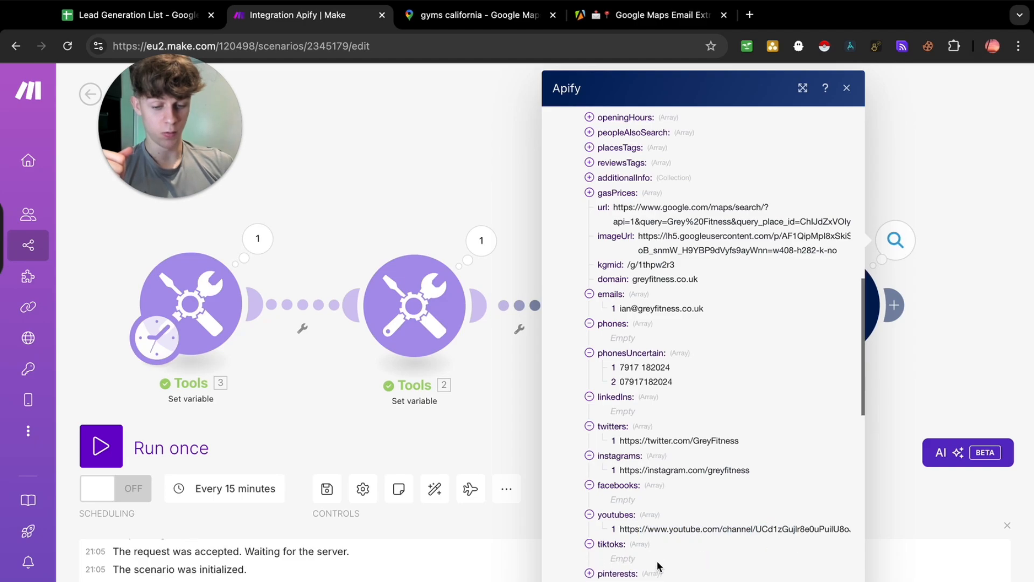
pyautogui.scroll(-4, 607, 577)
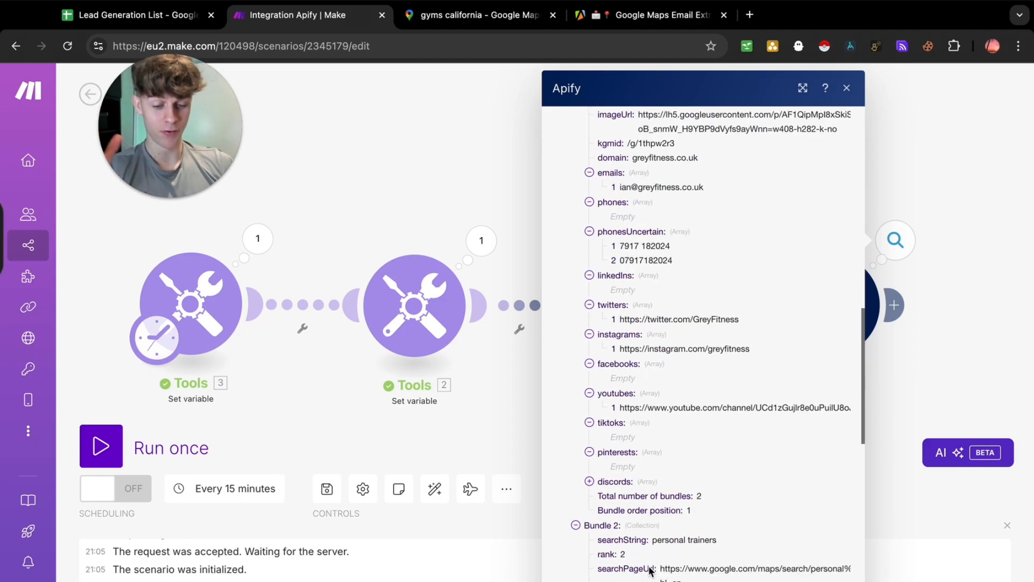
pyautogui.click(436, 215)
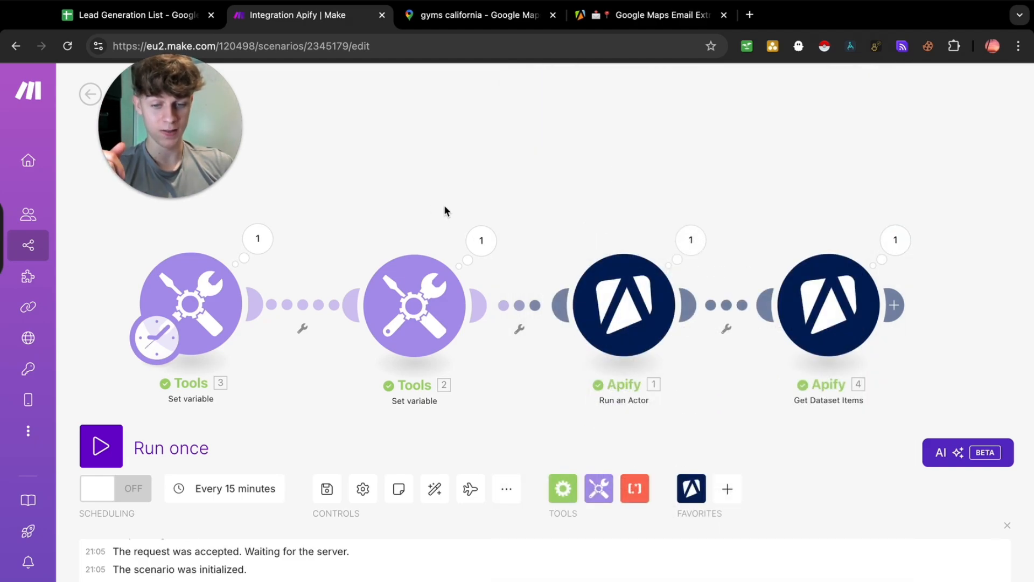
# Step: Check the maxCrawledPlacesPerSearch setting in the Run an Actor module's input JSON and close the module
pyautogui.click(628, 318)
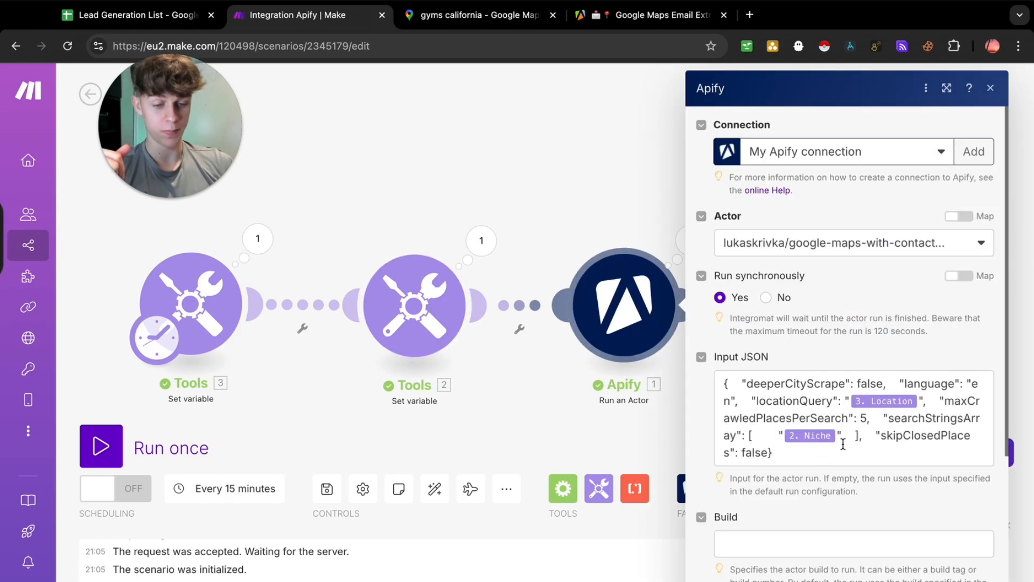
pyautogui.doubleClick(862, 419)
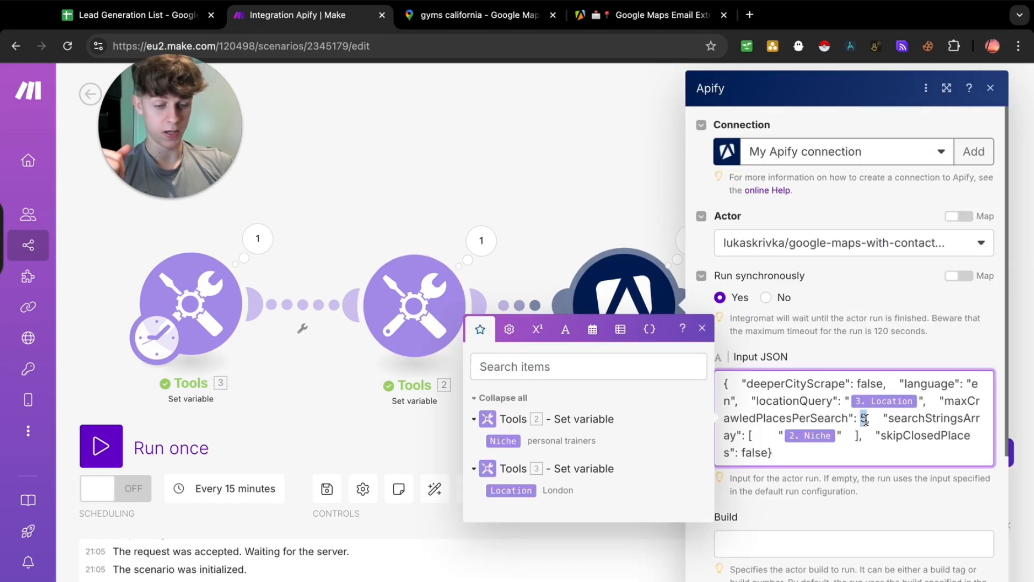
pyautogui.click(594, 225)
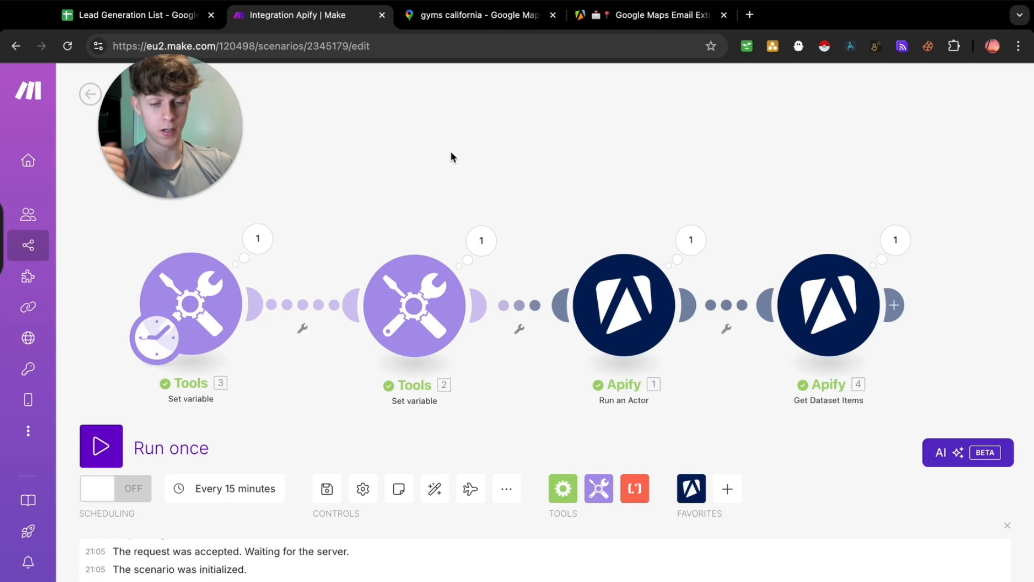
# Step: Add a Google Sheets Add a Row module after the Get Dataset Items module
pyautogui.scroll(-3, 539, 162)
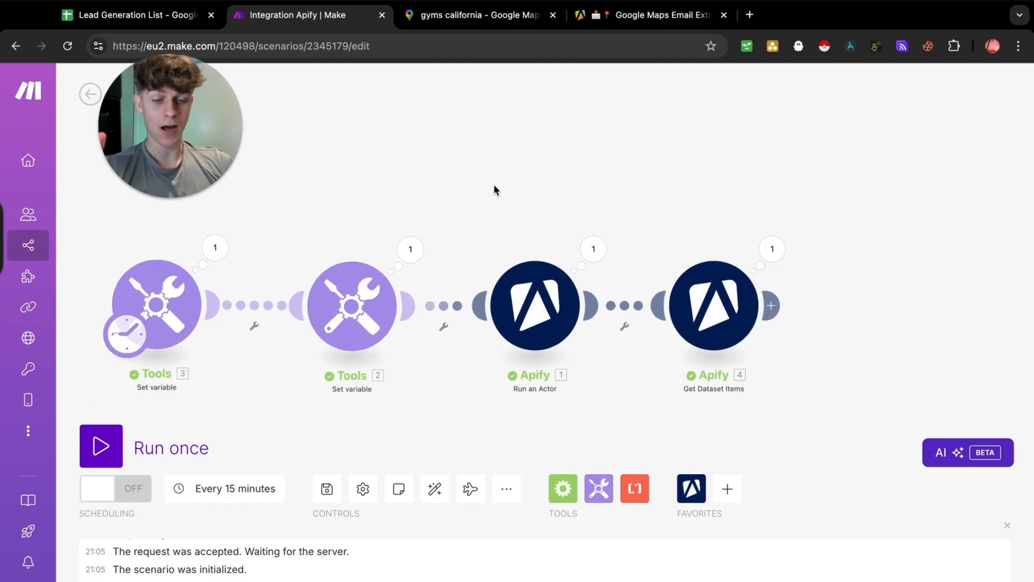
pyautogui.moveTo(627, 170); pyautogui.dragTo(565, 196)
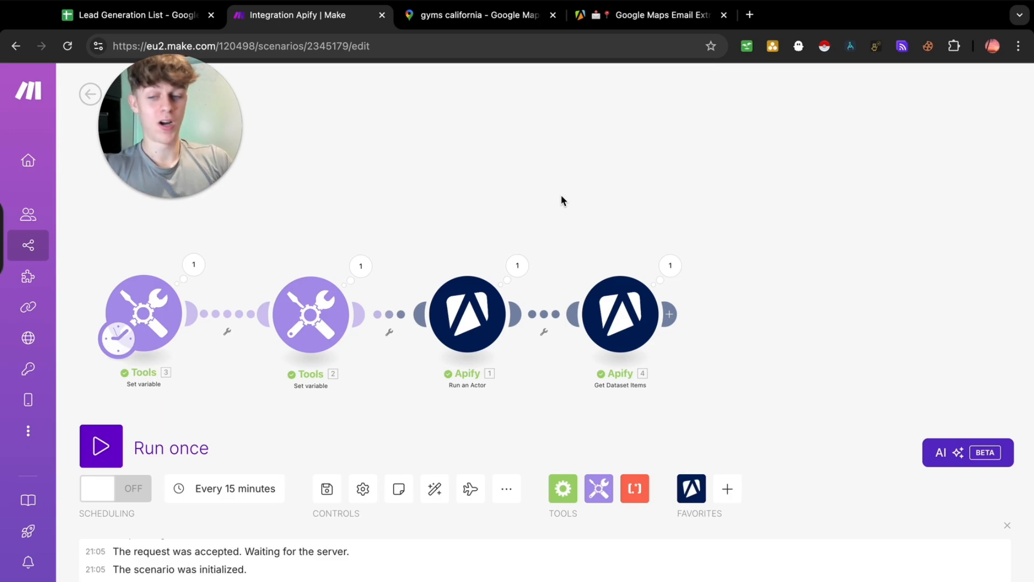
pyautogui.click(669, 314)
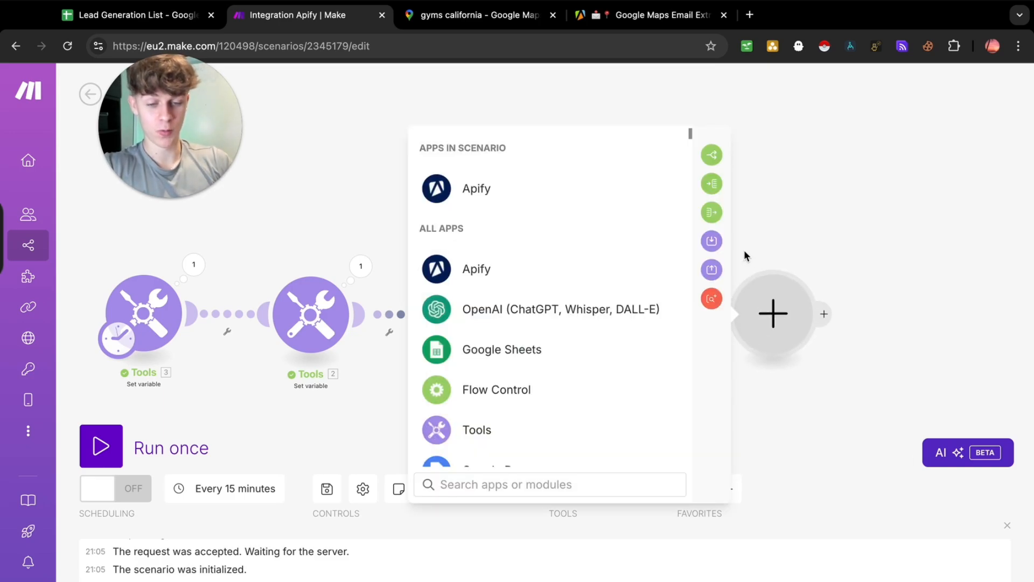
pyautogui.click(531, 349)
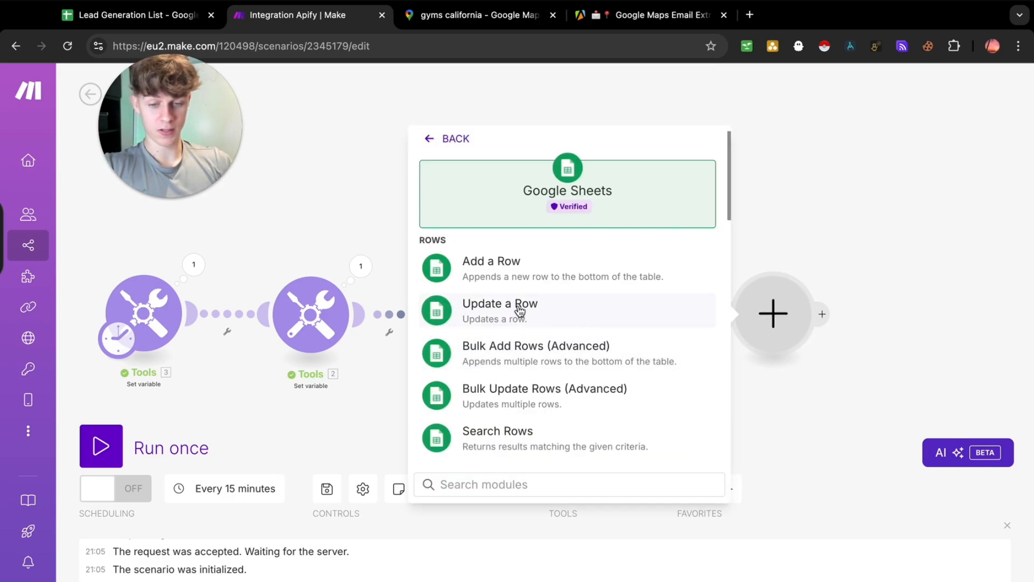
pyautogui.scroll(-2, 496, 366)
pyautogui.scroll(2, 507, 361)
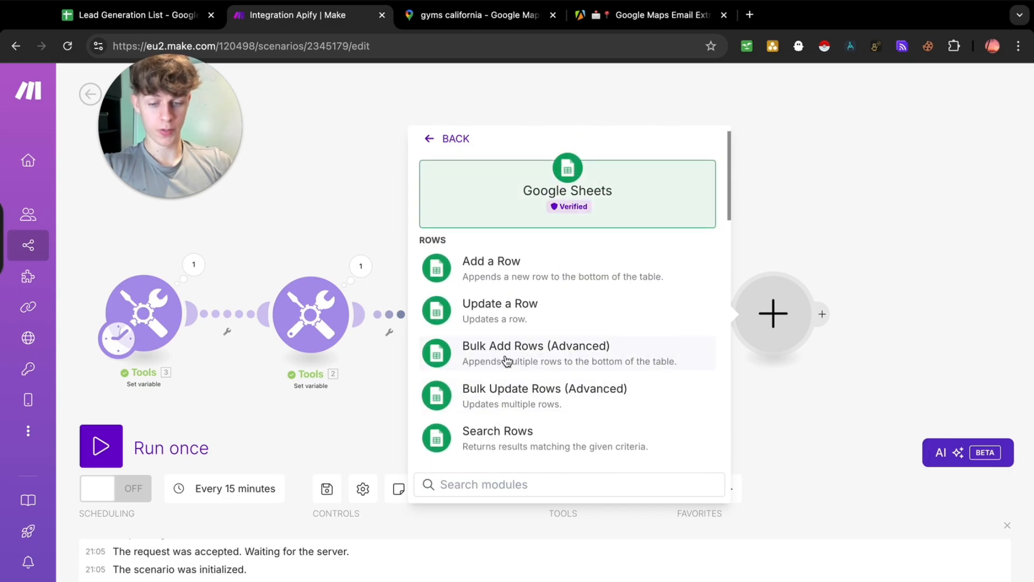
pyautogui.click(493, 274)
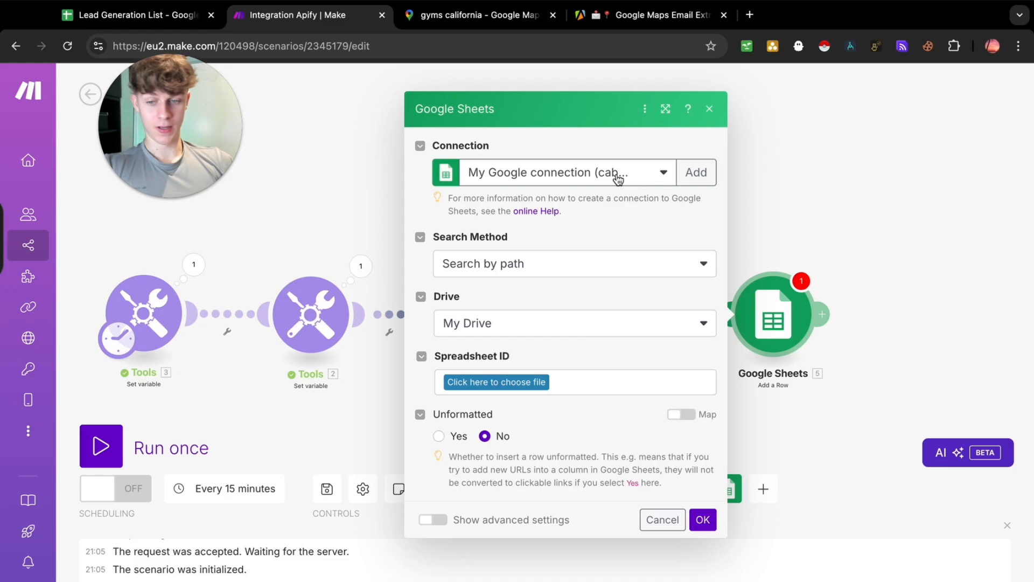
# Step: Dismiss the new Google connection form and choose the existing My Google connection for the Add a Row module
pyautogui.click(696, 173)
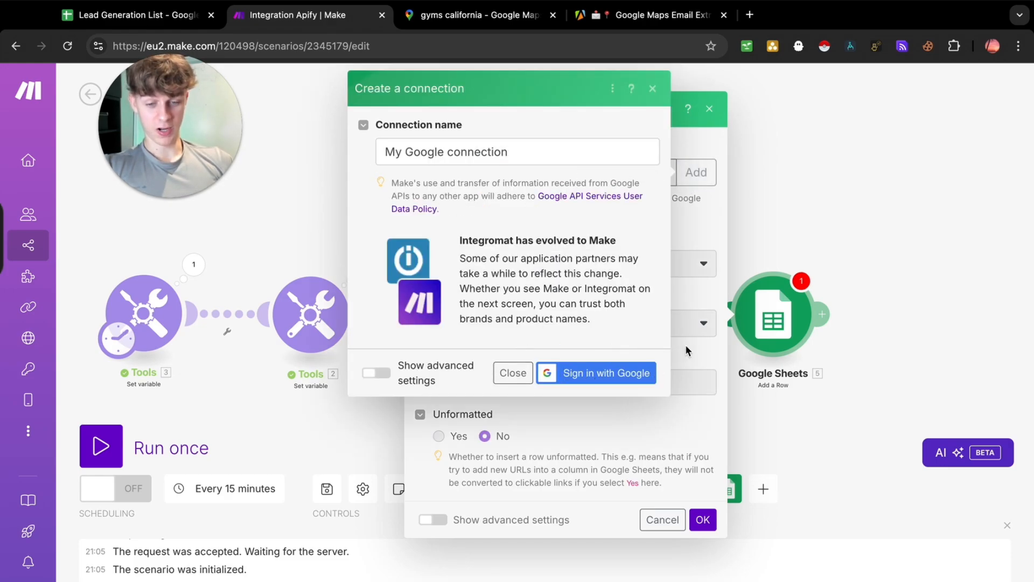
pyautogui.click(652, 88)
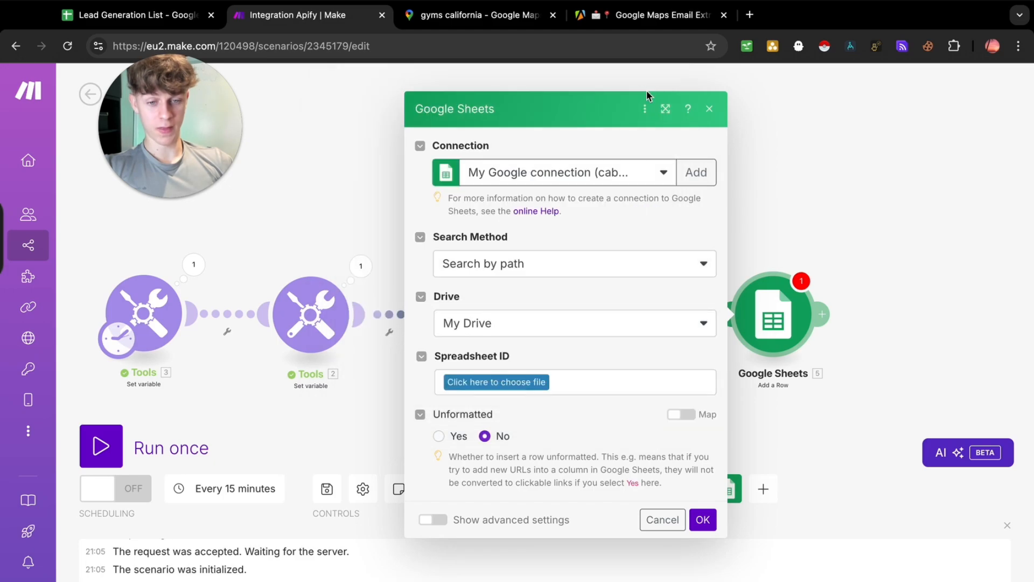
pyautogui.click(557, 172)
pyautogui.click(533, 221)
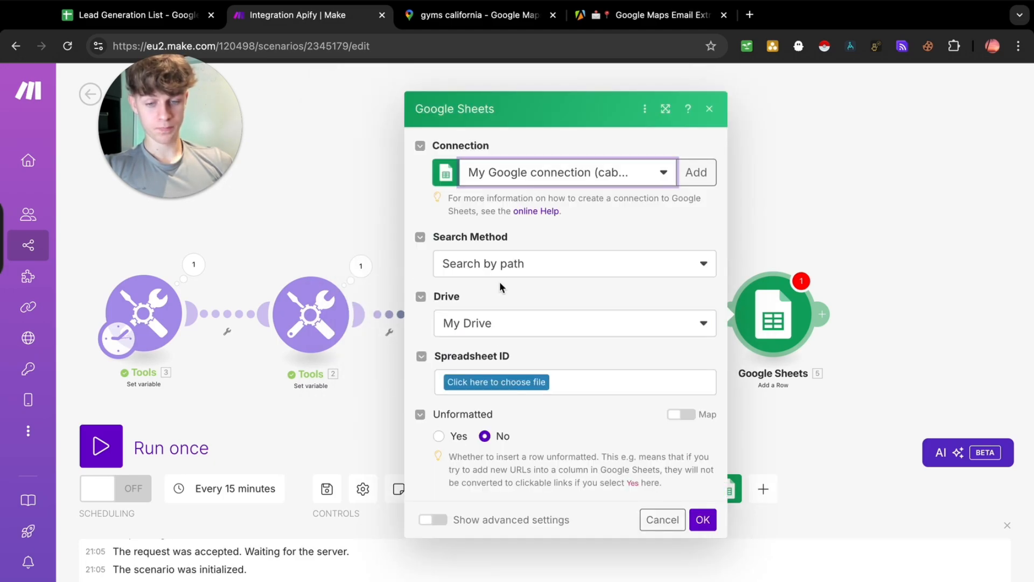
# Step: Search the drive for "lead gener" and set the Add a Row target to Sheet1 of the Lead Generation List For Training spreadsheet
pyautogui.click(496, 382)
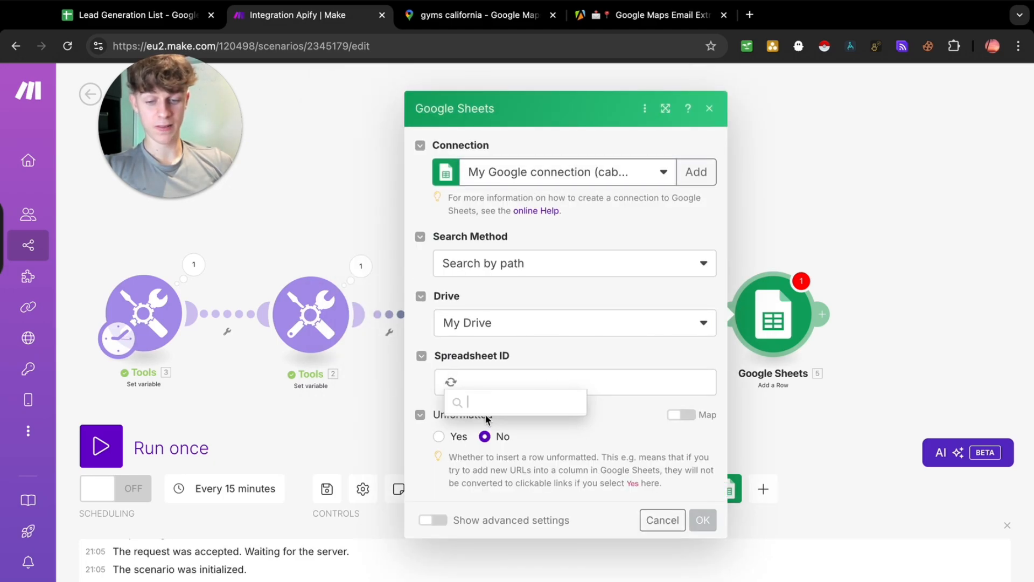
pyautogui.scroll(-15, 516, 481)
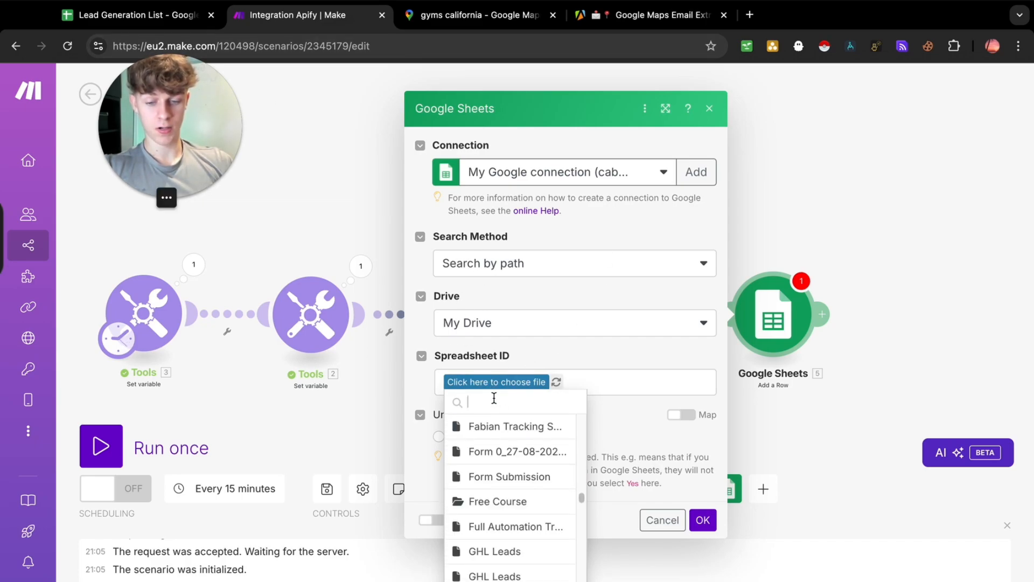
pyautogui.write('lead gener')
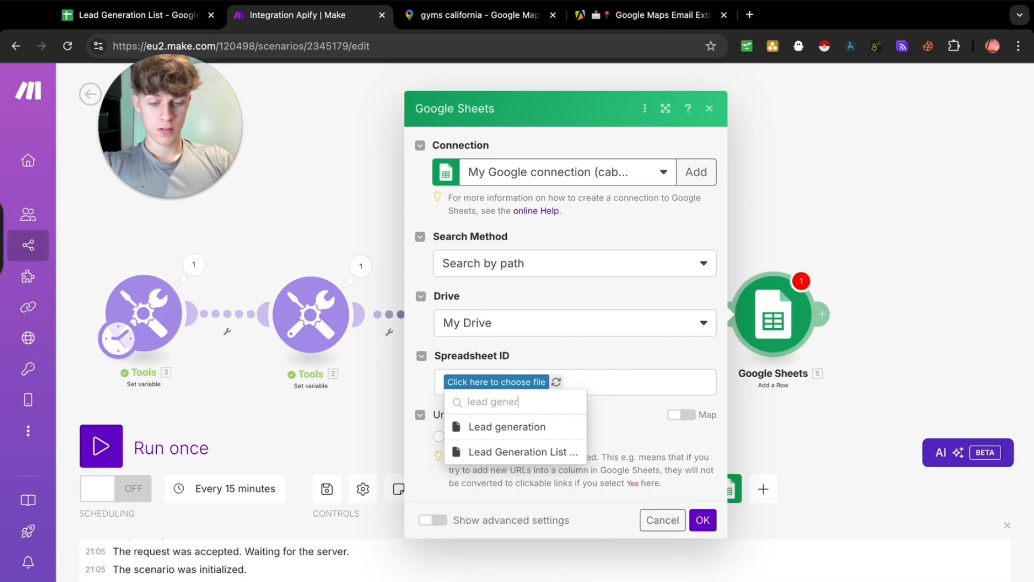
pyautogui.click(525, 453)
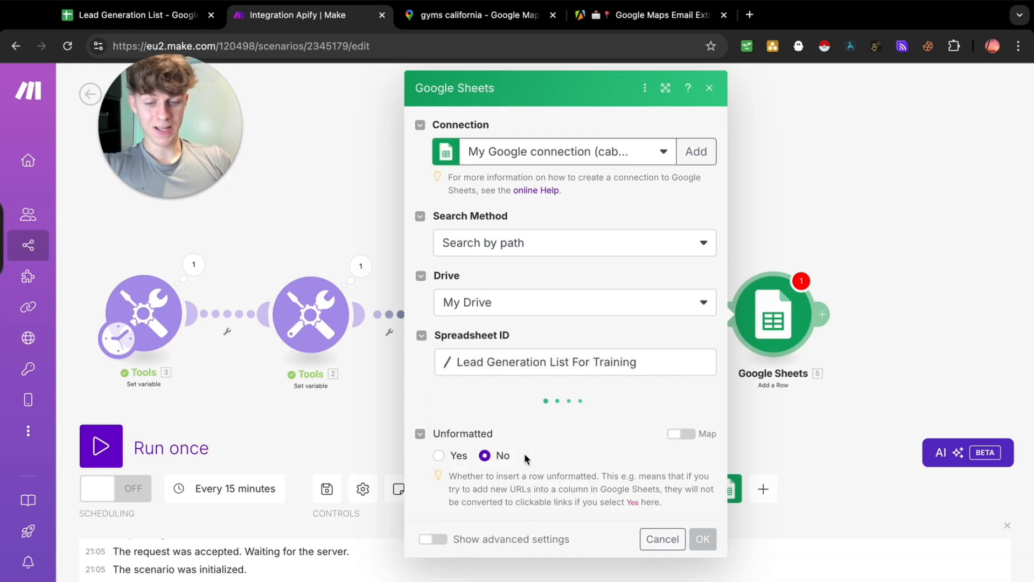
pyautogui.click(135, 15)
pyautogui.click(291, 15)
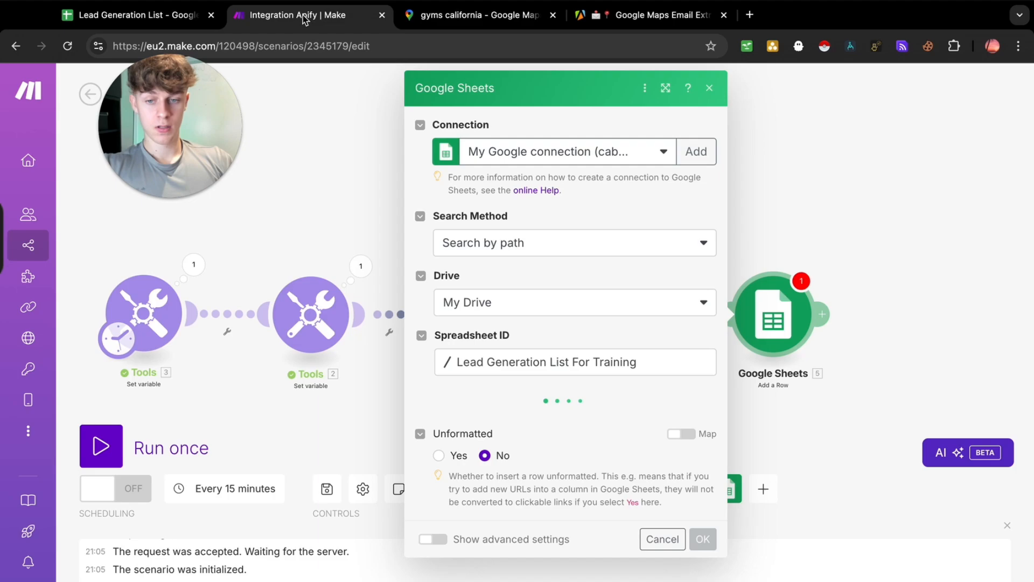
pyautogui.click(516, 429)
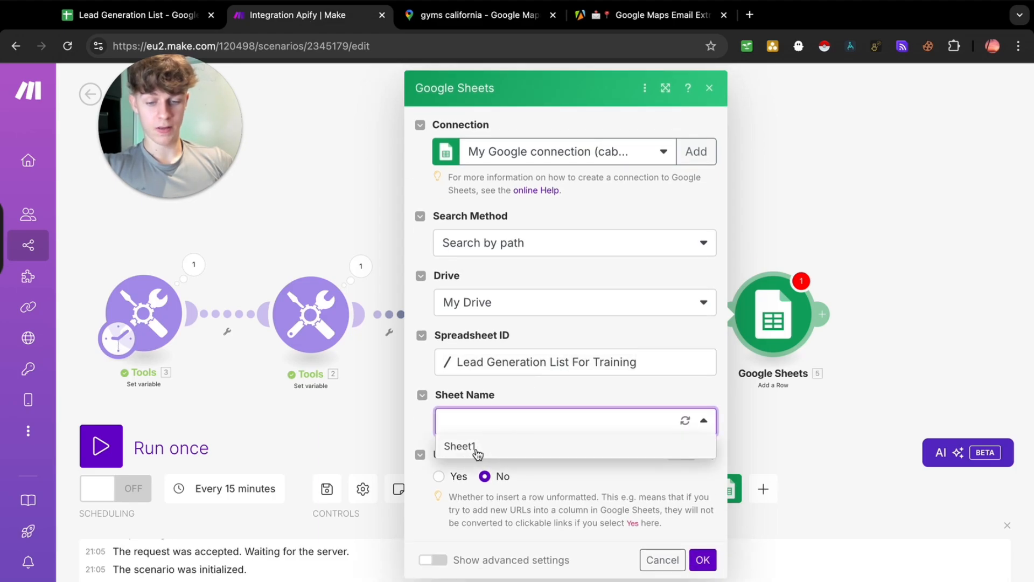
pyautogui.click(477, 445)
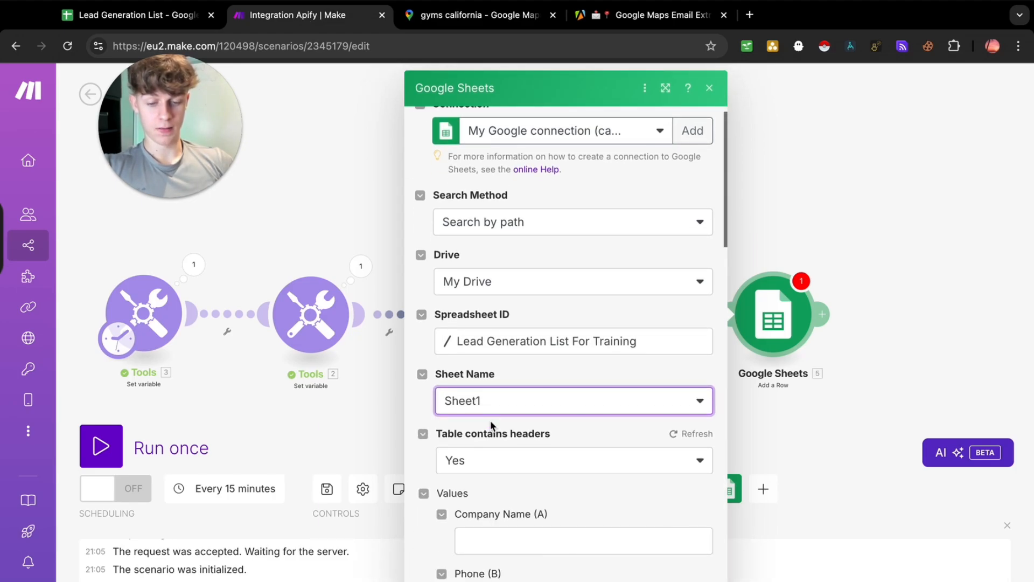
# Step: Examine the Company Name, Phone, Email and Facebook column fields under the Add a Row module's values
pyautogui.scroll(-3, 490, 420)
pyautogui.moveTo(463, 342); pyautogui.dragTo(533, 344)
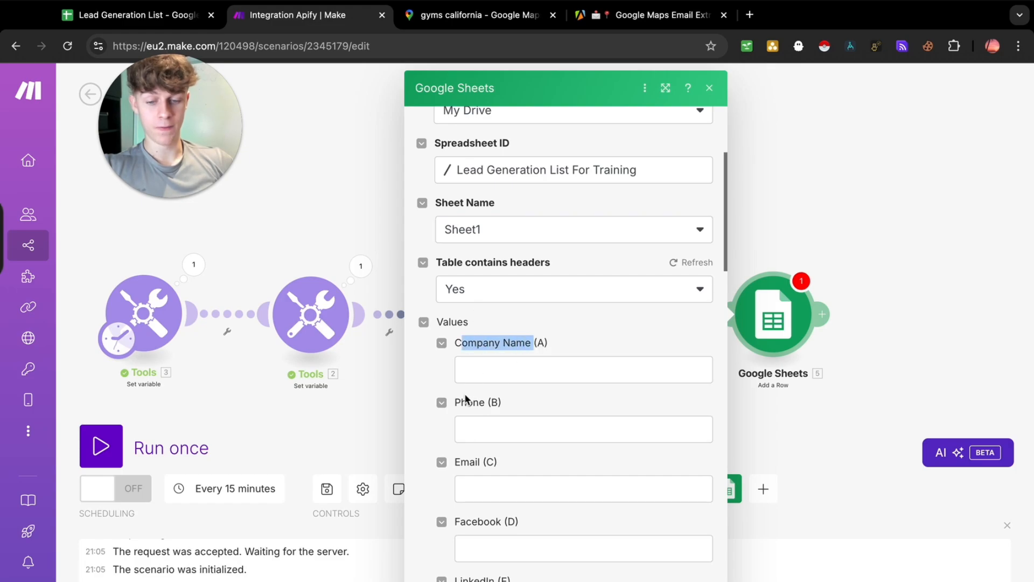
pyautogui.moveTo(474, 402); pyautogui.dragTo(502, 404)
pyautogui.moveTo(462, 461); pyautogui.dragTo(493, 464)
pyautogui.moveTo(457, 521); pyautogui.dragTo(516, 522)
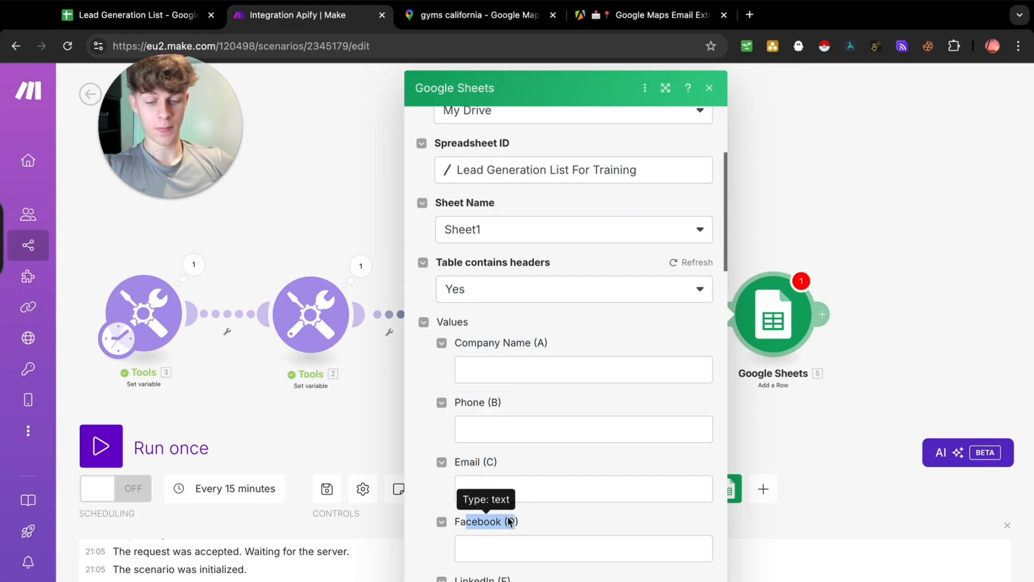
# Step: Map the Get Dataset Items title value to the Company Name column of the Add a Row module
pyautogui.click(503, 366)
pyautogui.scroll(-15, 779, 285)
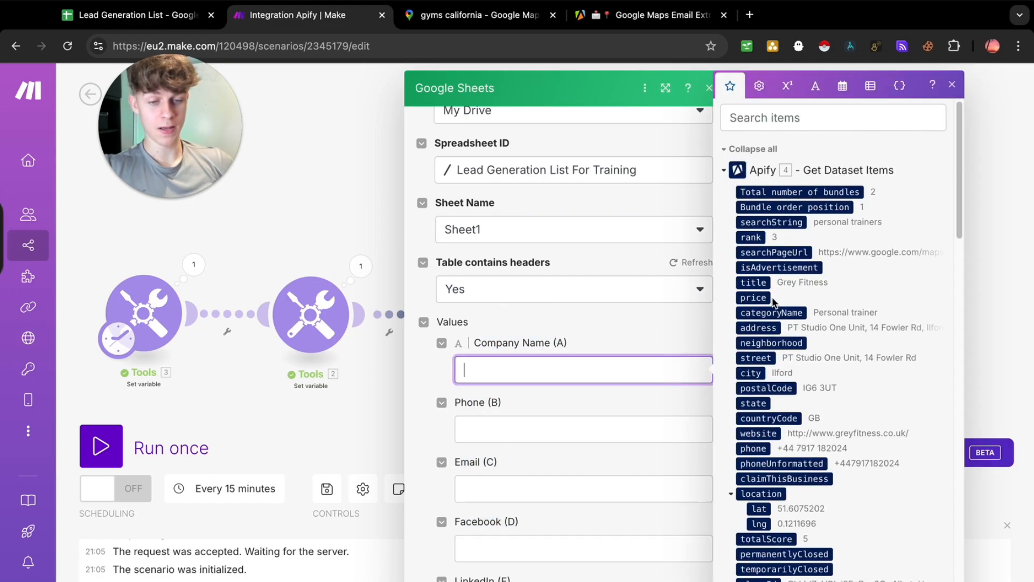
pyautogui.scroll(-6, 773, 311)
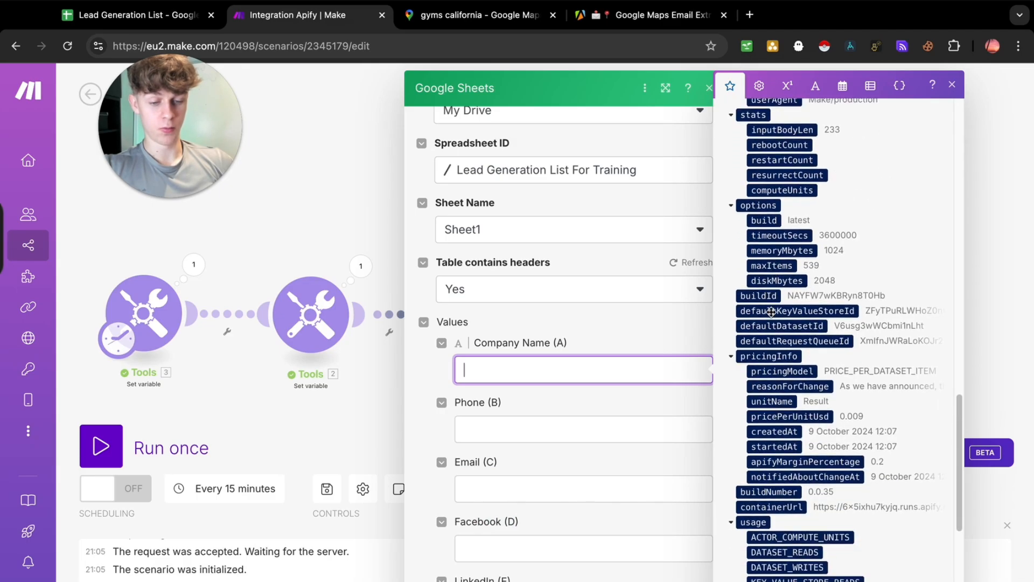
pyautogui.scroll(6, 888, 385)
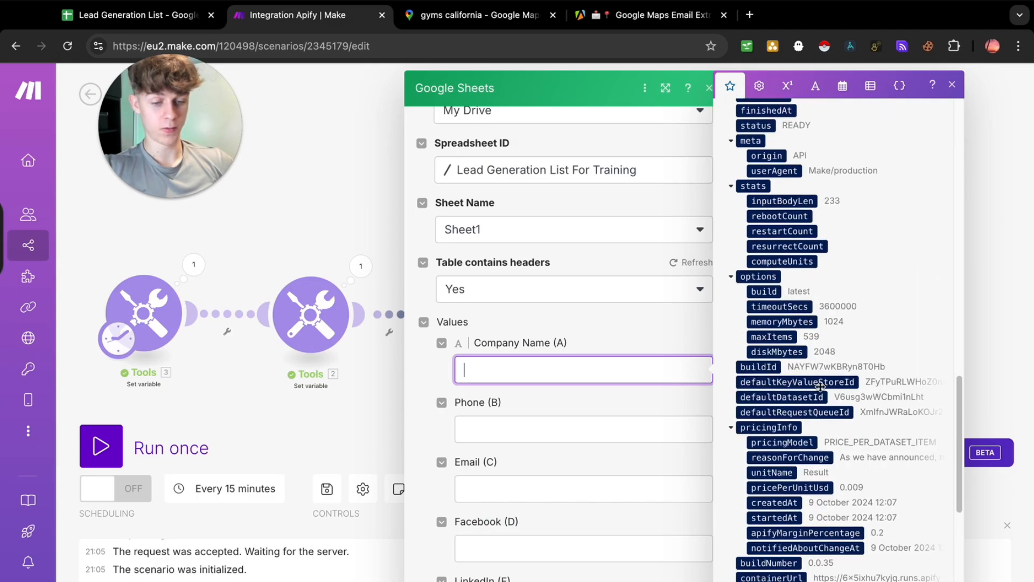
pyautogui.scroll(5, 799, 377)
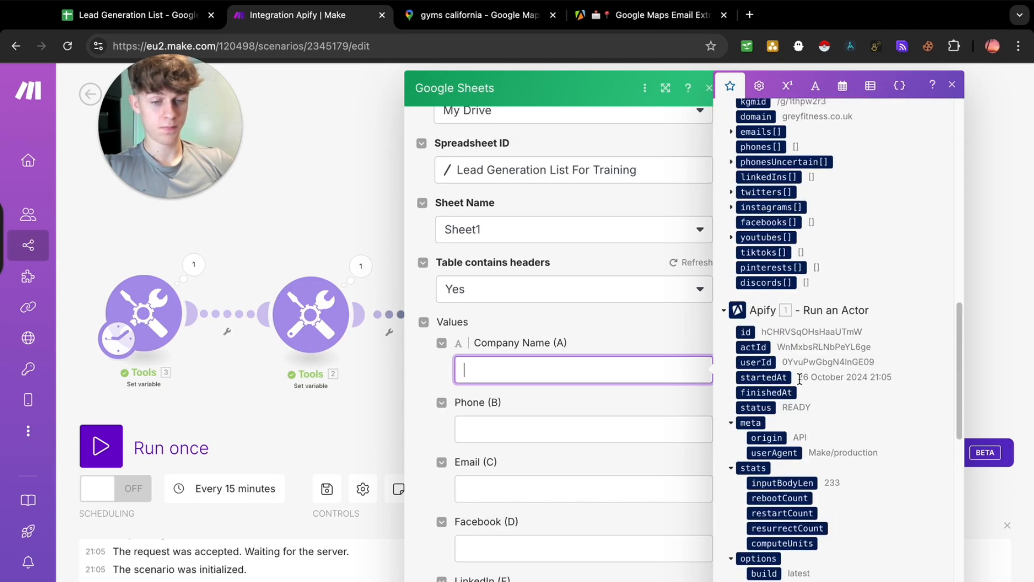
pyautogui.scroll(10, 800, 377)
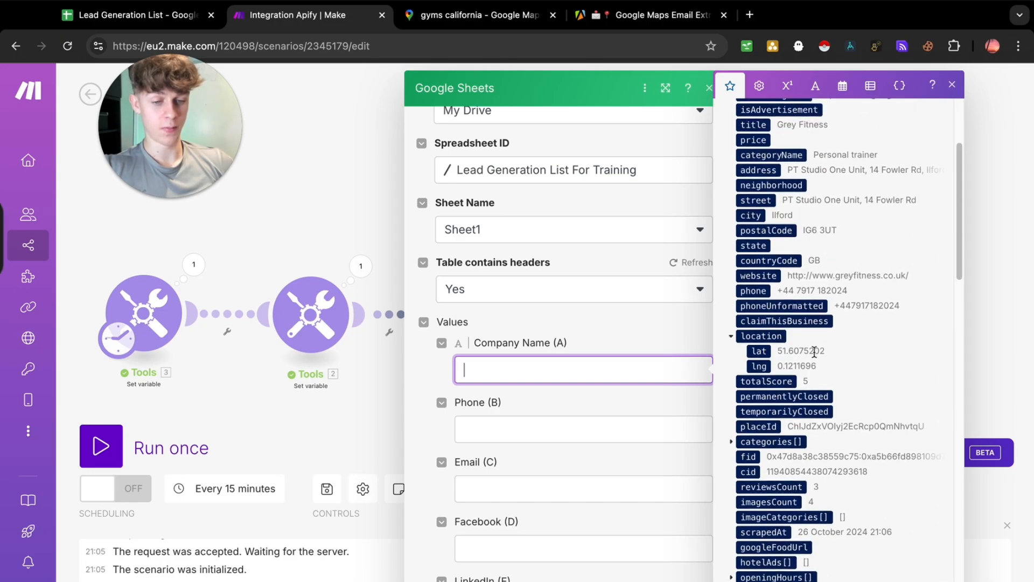
pyautogui.scroll(1, 814, 352)
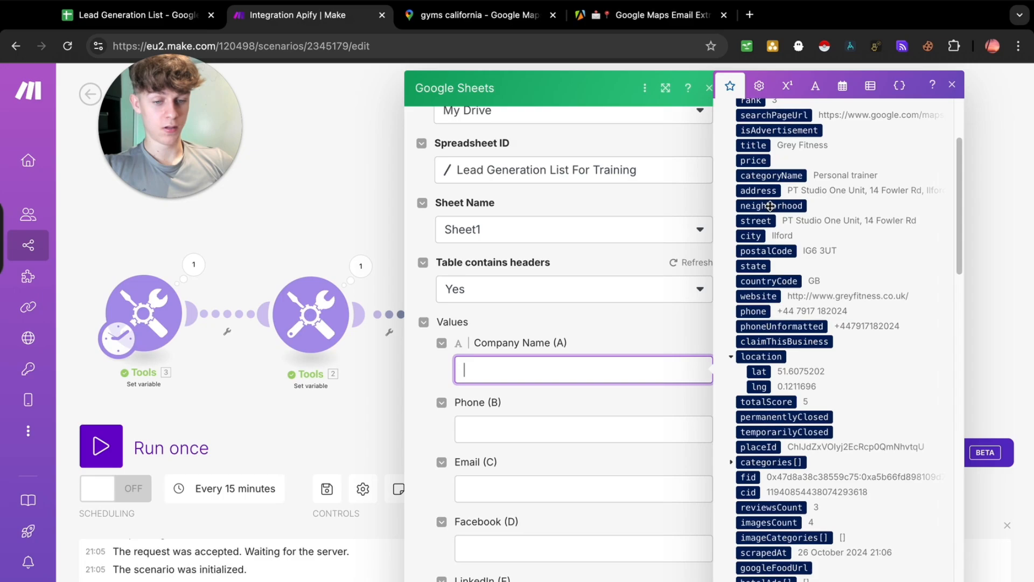
pyautogui.scroll(1, 759, 169)
pyautogui.click(758, 168)
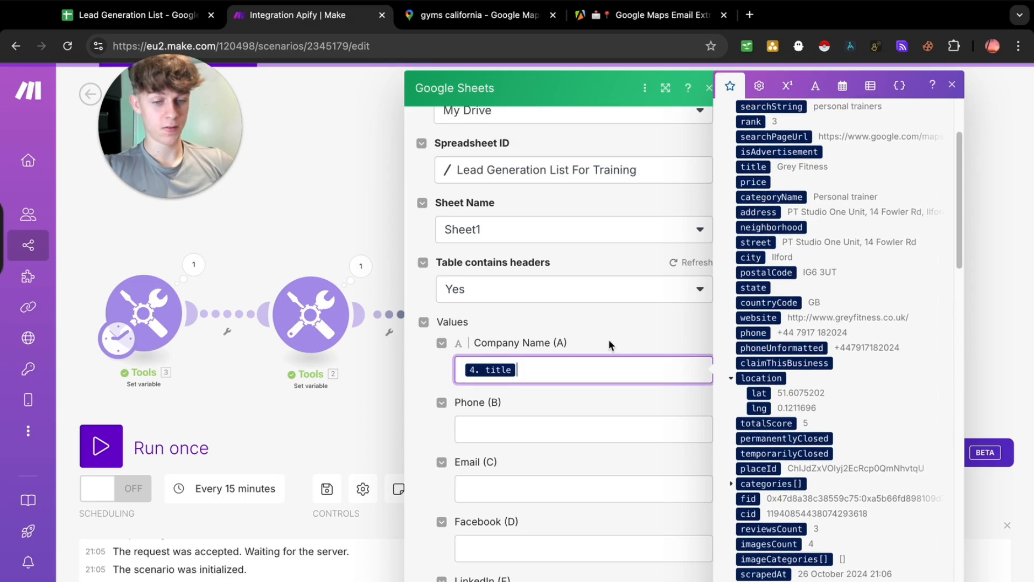
# Step: Expand phonesUncertain in the dataset items and map its first entry to the Phone column
pyautogui.click(498, 422)
pyautogui.scroll(-10, 773, 425)
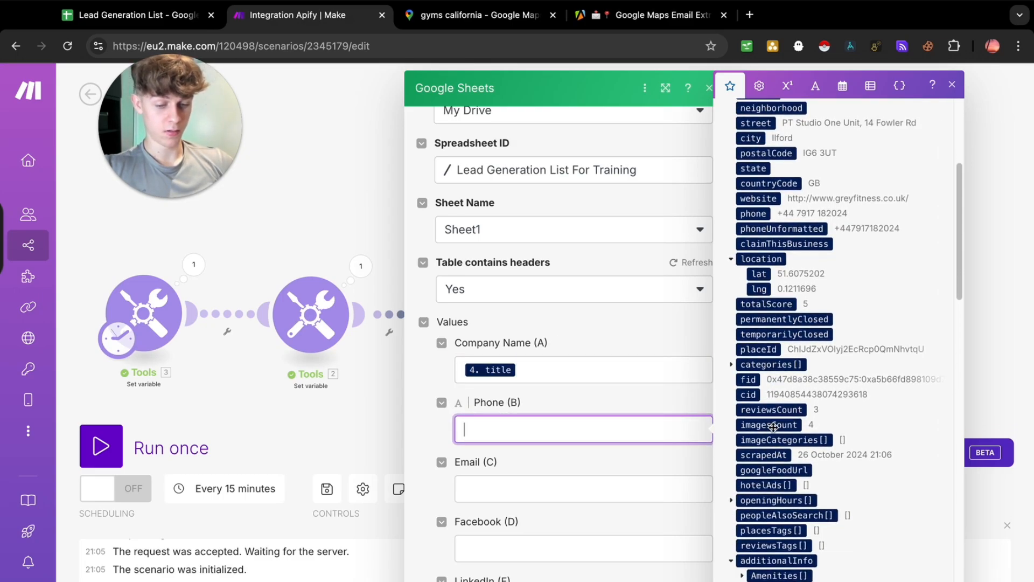
pyautogui.scroll(-4, 773, 426)
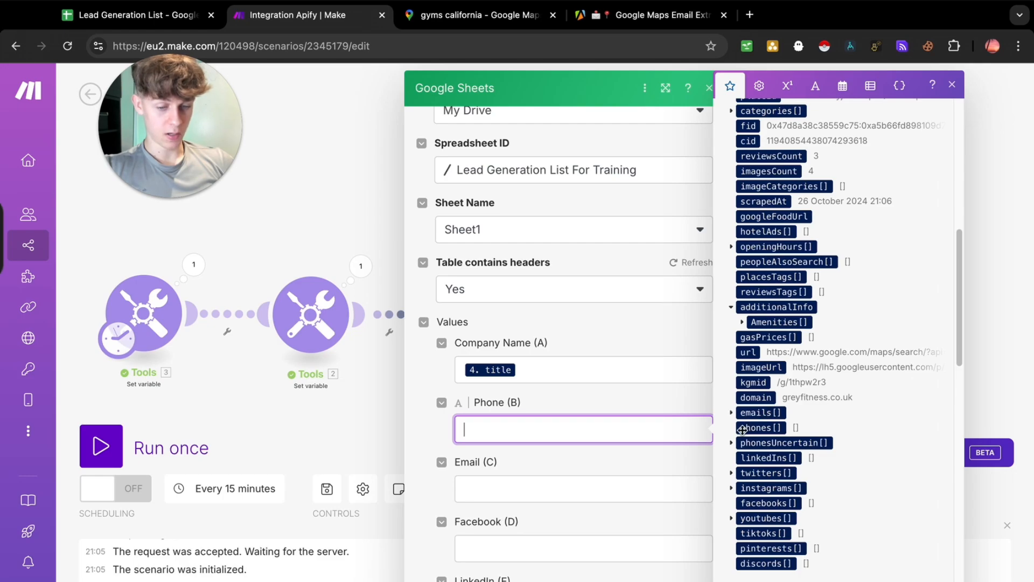
pyautogui.click(731, 443)
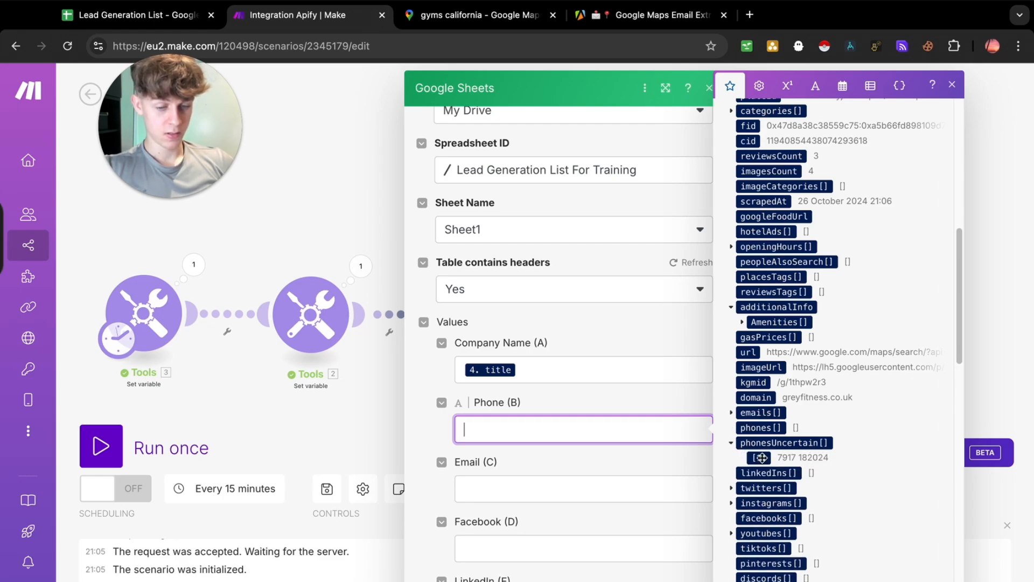
pyautogui.click(759, 457)
# Step: Find the emails array in the dataset items and map its first entry to the Email column
pyautogui.click(519, 481)
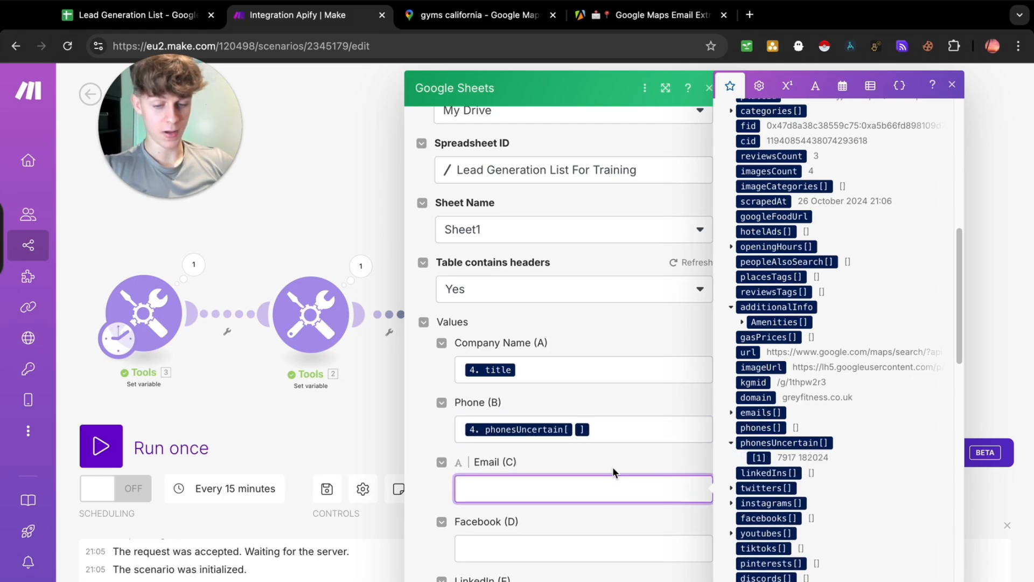
pyautogui.scroll(6, 802, 470)
pyautogui.scroll(8, 802, 407)
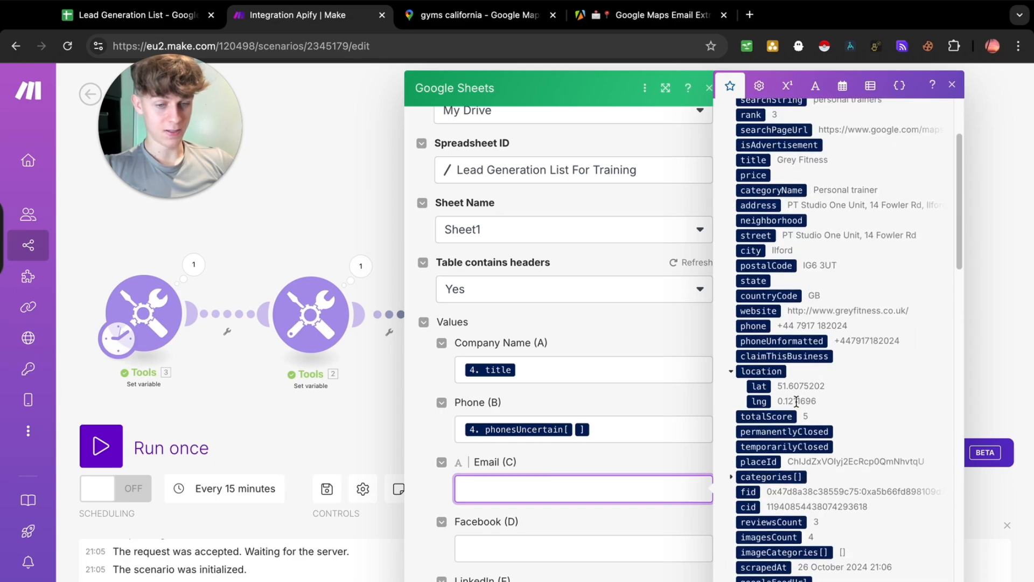
pyautogui.scroll(5, 765, 285)
pyautogui.scroll(-1, 777, 285)
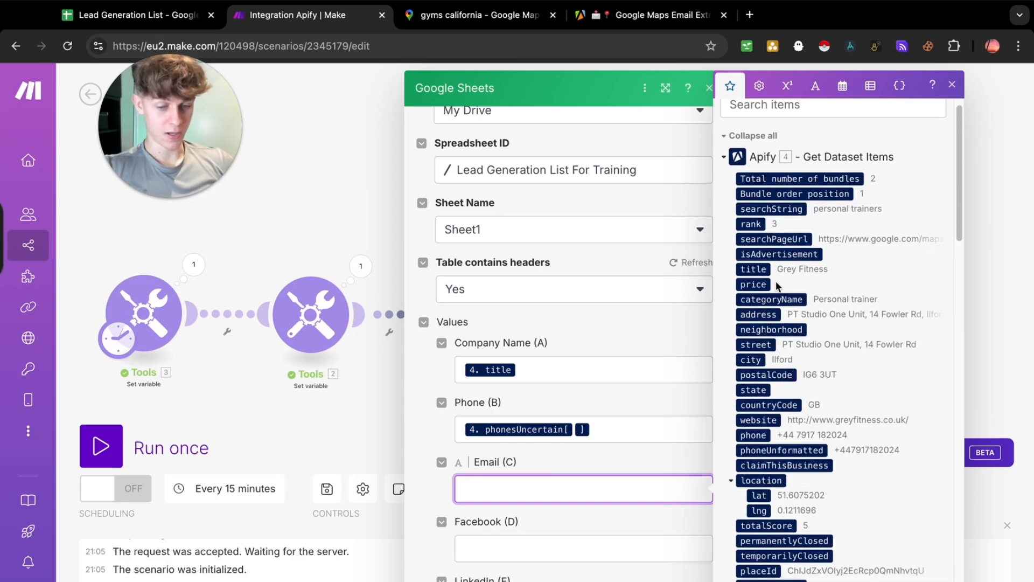
pyautogui.scroll(-3, 778, 287)
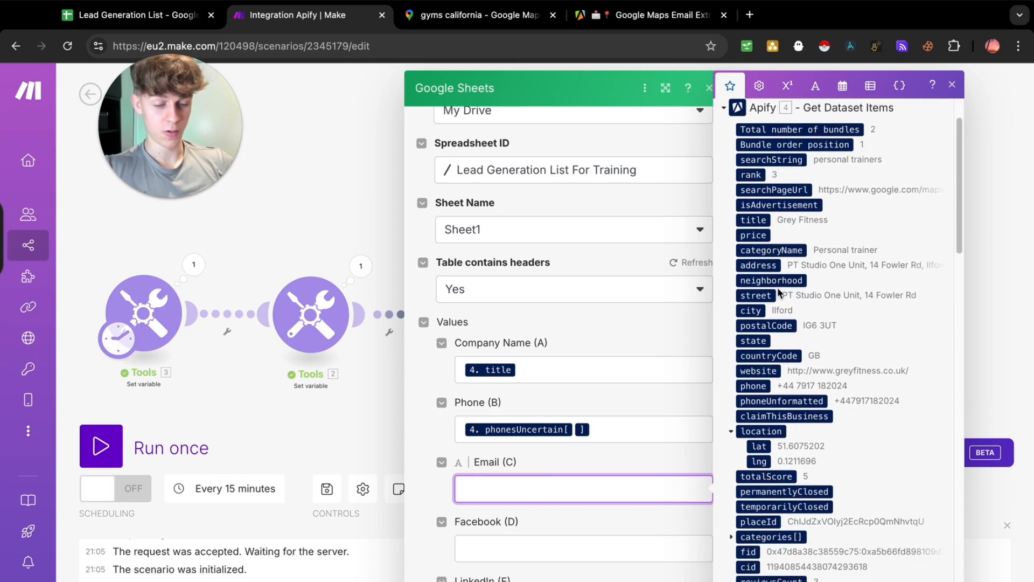
pyautogui.scroll(-2, 781, 289)
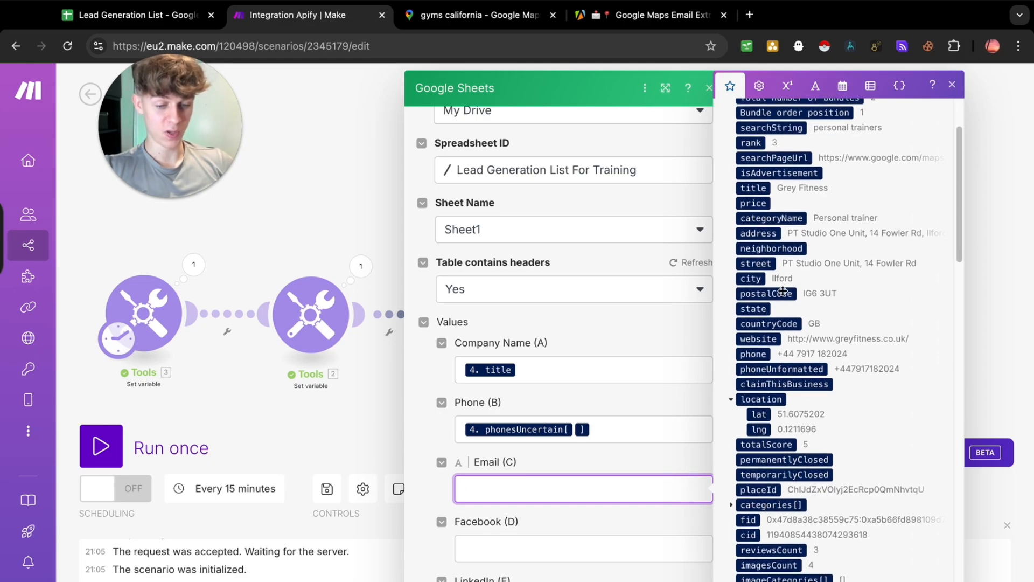
pyautogui.scroll(-5, 784, 292)
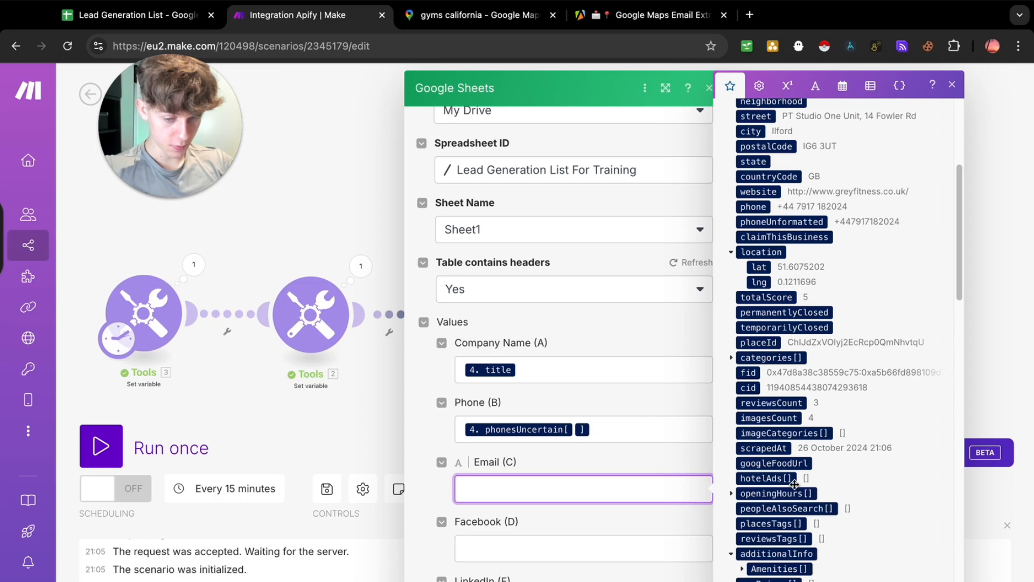
pyautogui.scroll(-7, 797, 474)
pyautogui.scroll(-1, 795, 485)
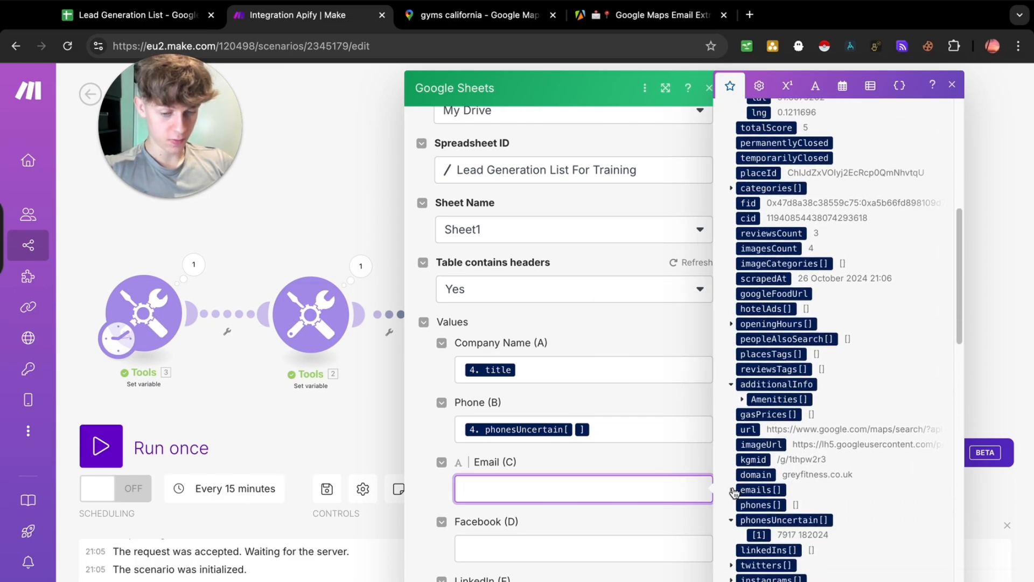
pyautogui.click(732, 490)
pyautogui.click(762, 504)
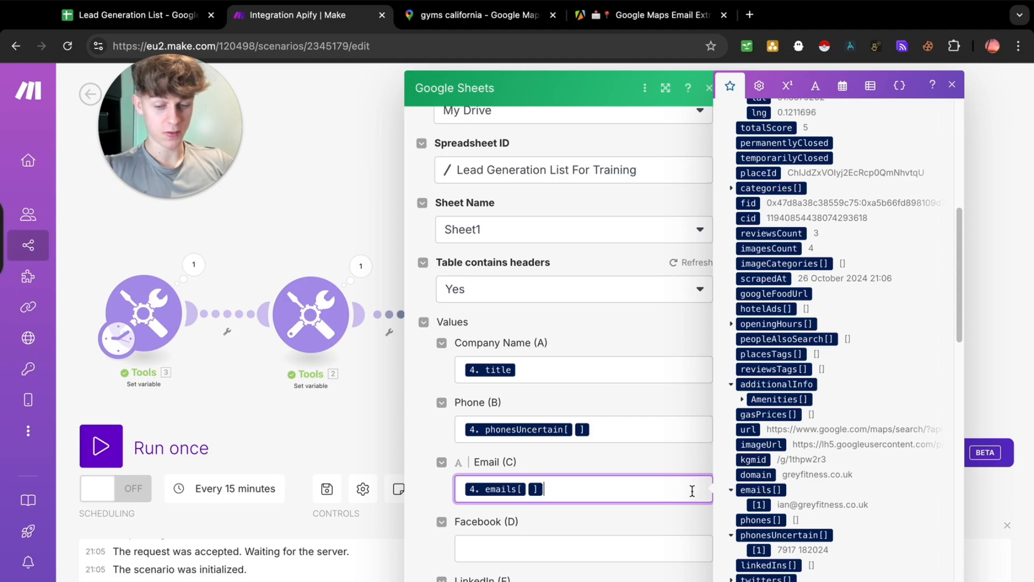
# Step: Map the facebooks array from the dataset items to the Facebook column
pyautogui.click(557, 548)
pyautogui.scroll(-1, 793, 533)
pyautogui.scroll(-4, 792, 533)
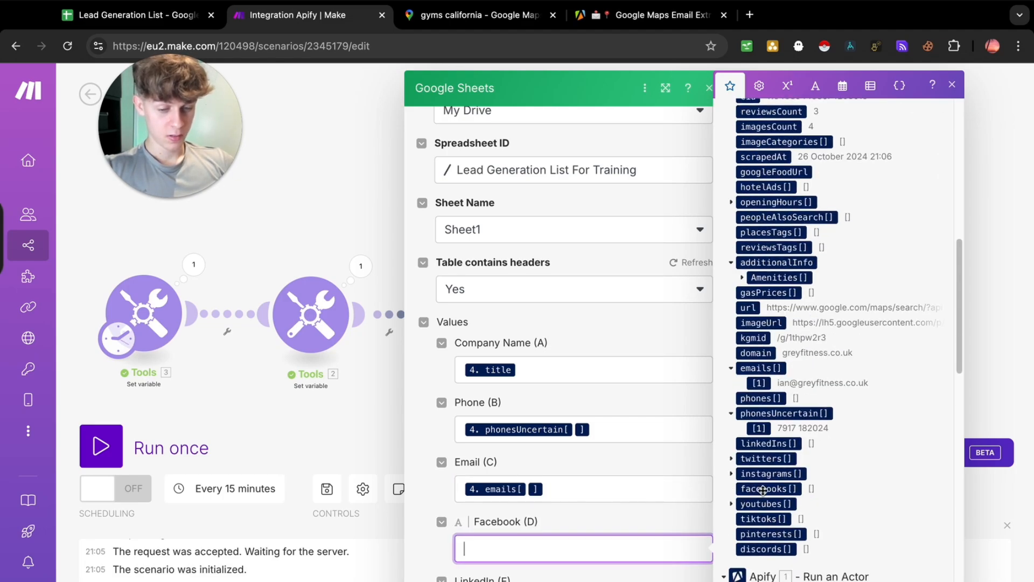
pyautogui.click(783, 489)
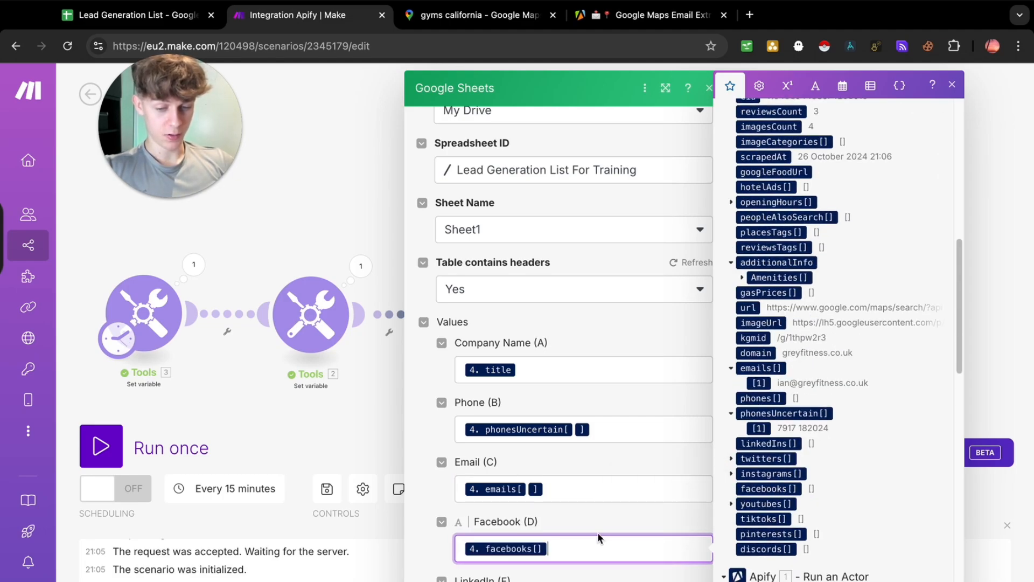
# Step: Expand instagrams in the dataset items and map its first entry to the Instagram column, leaving LinkedIn empty
pyautogui.scroll(-2, 575, 529)
pyautogui.click(662, 506)
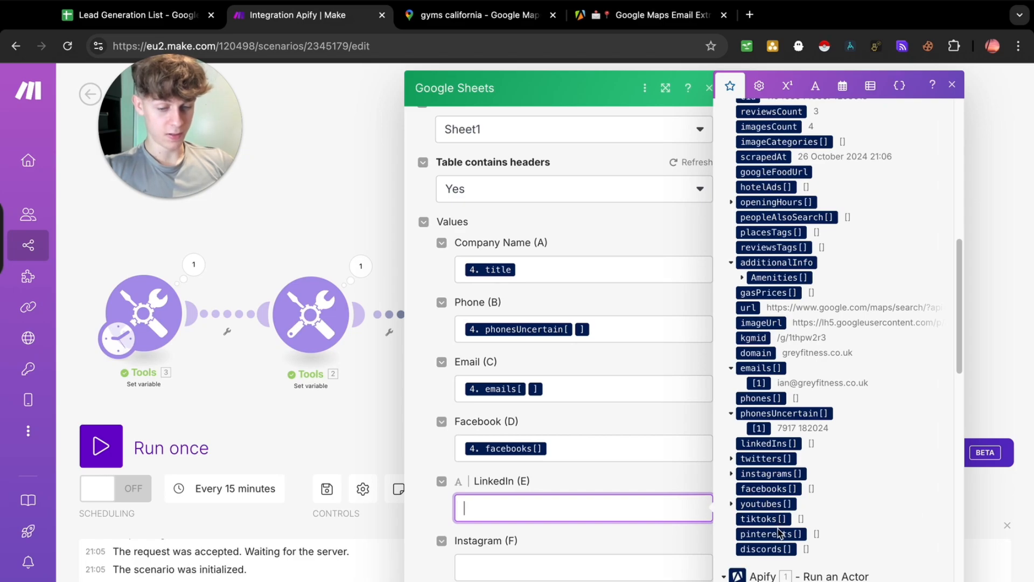
pyautogui.scroll(-3, 562, 510)
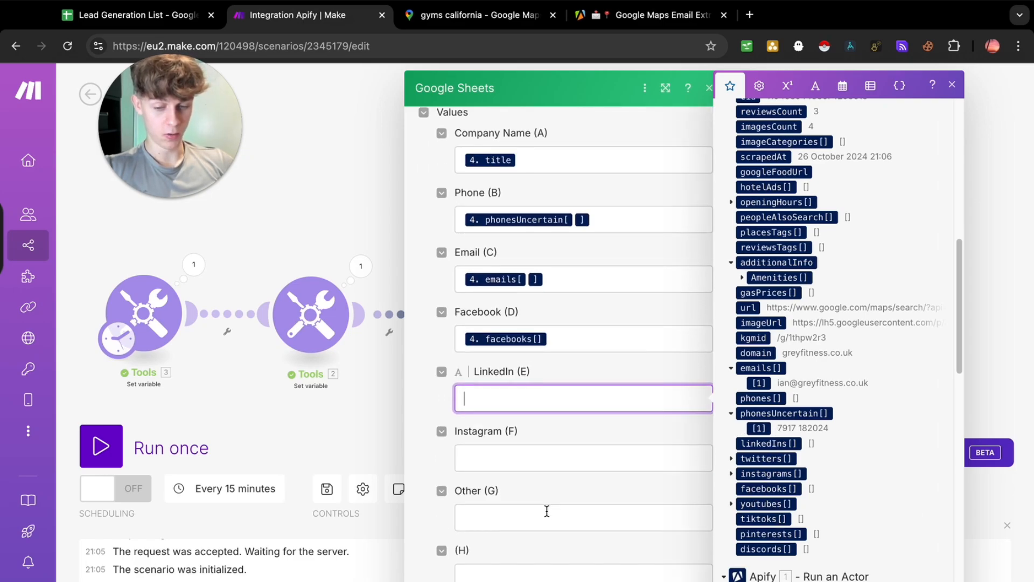
pyautogui.click(524, 433)
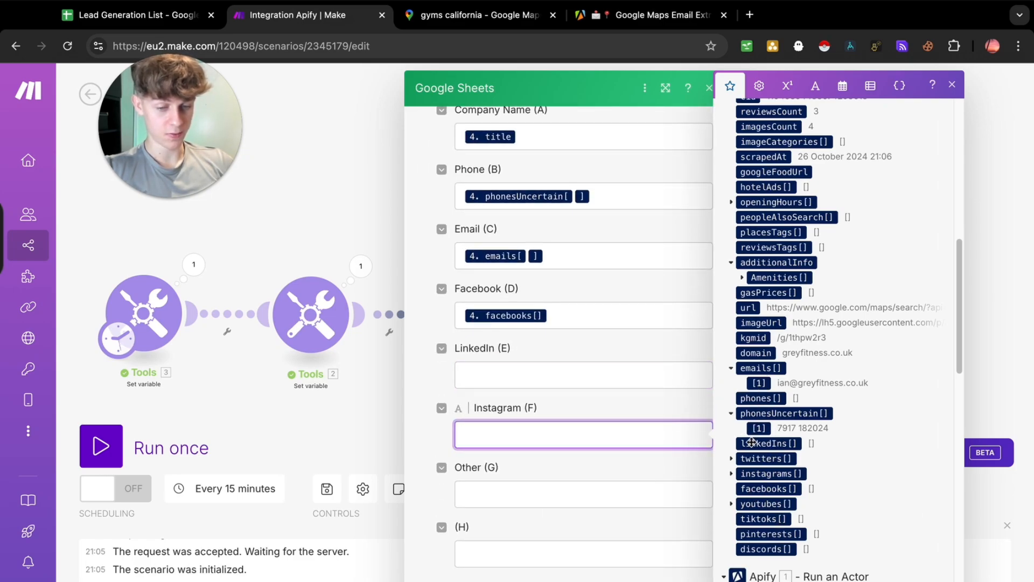
pyautogui.click(732, 474)
pyautogui.click(760, 489)
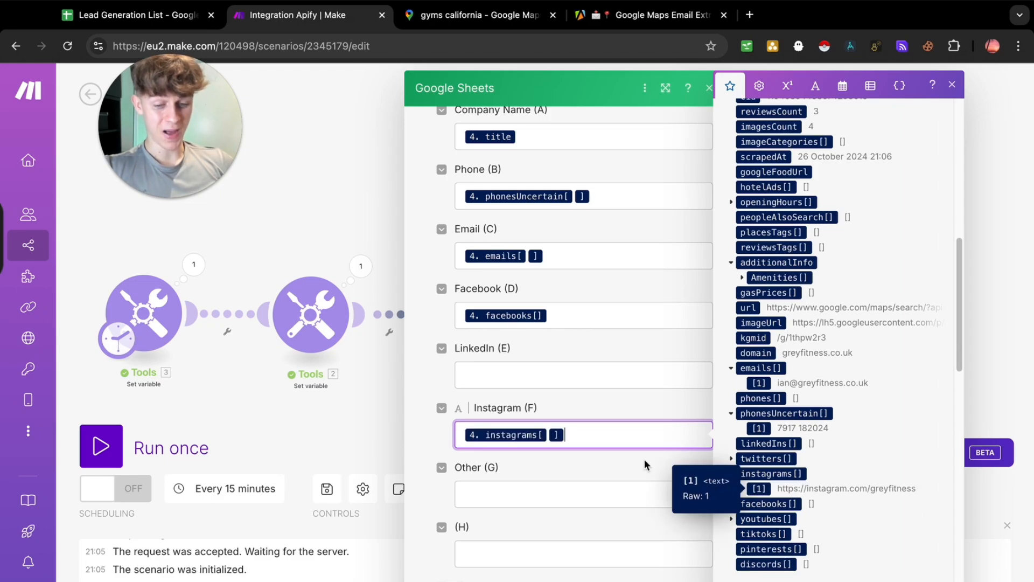
# Step: Confirm the Add a Row module's settings, and close the Google Maps Email Extractor and Google Maps gyms search browser tabs
pyautogui.click(558, 405)
pyautogui.scroll(2, 654, 380)
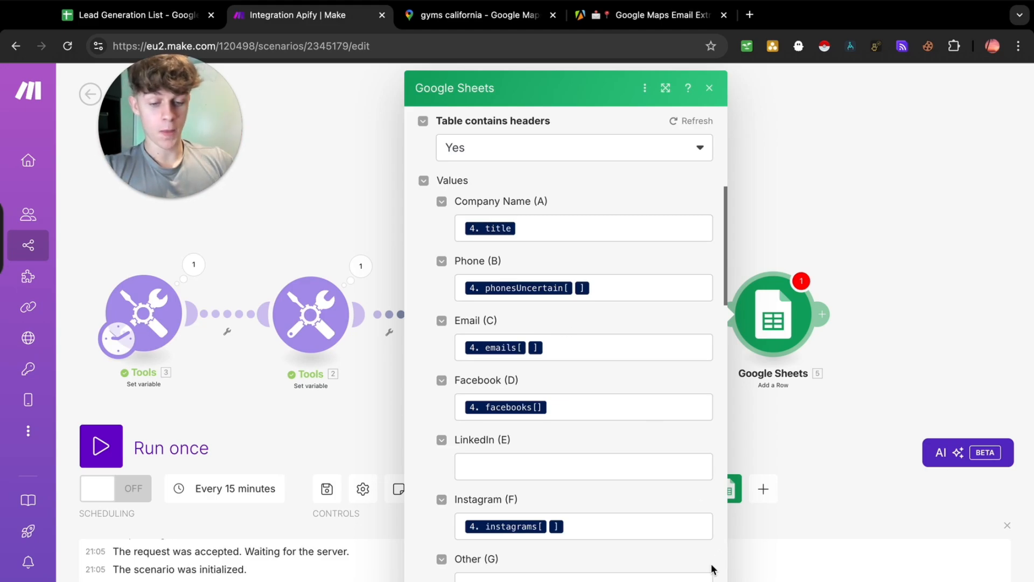
pyautogui.click(700, 579)
pyautogui.scroll(-1, 704, 421)
pyautogui.moveTo(703, 421); pyautogui.dragTo(745, 404)
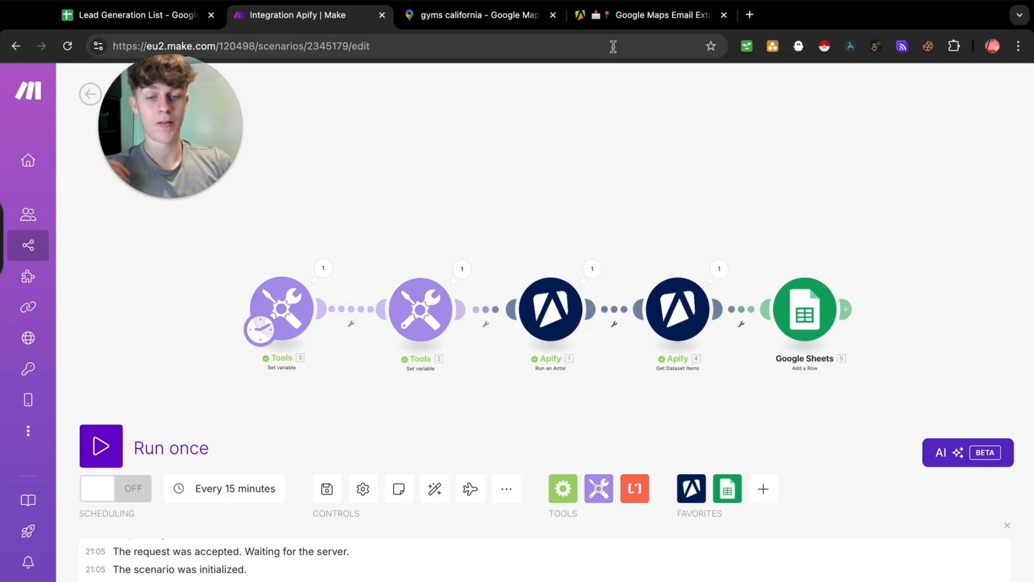
pyautogui.click(724, 15)
pyautogui.click(553, 14)
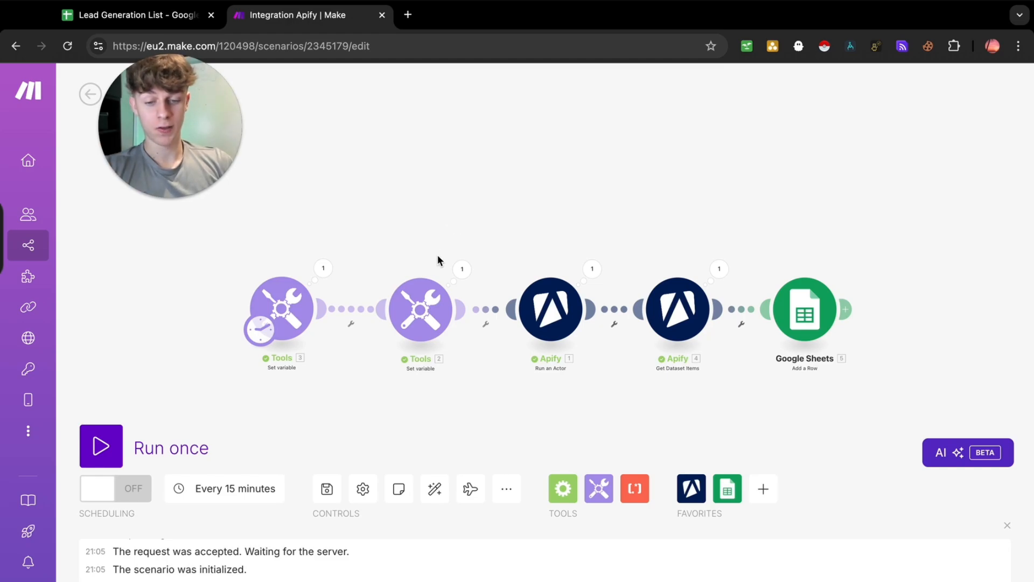
# Step: Set the Niche variable's value to "real estate" in the second Set variable module and save it
pyautogui.click(425, 312)
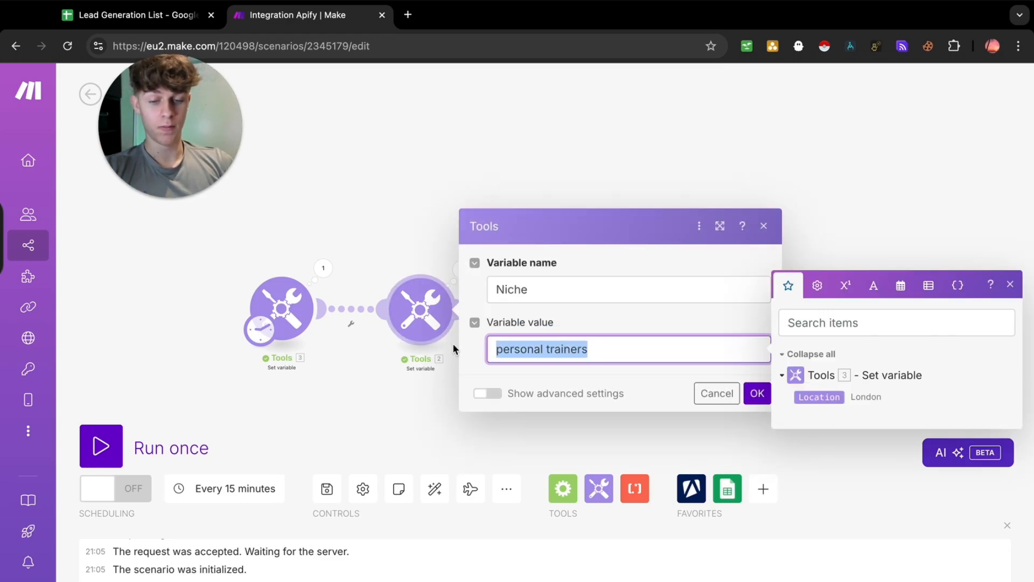
pyautogui.write('re')
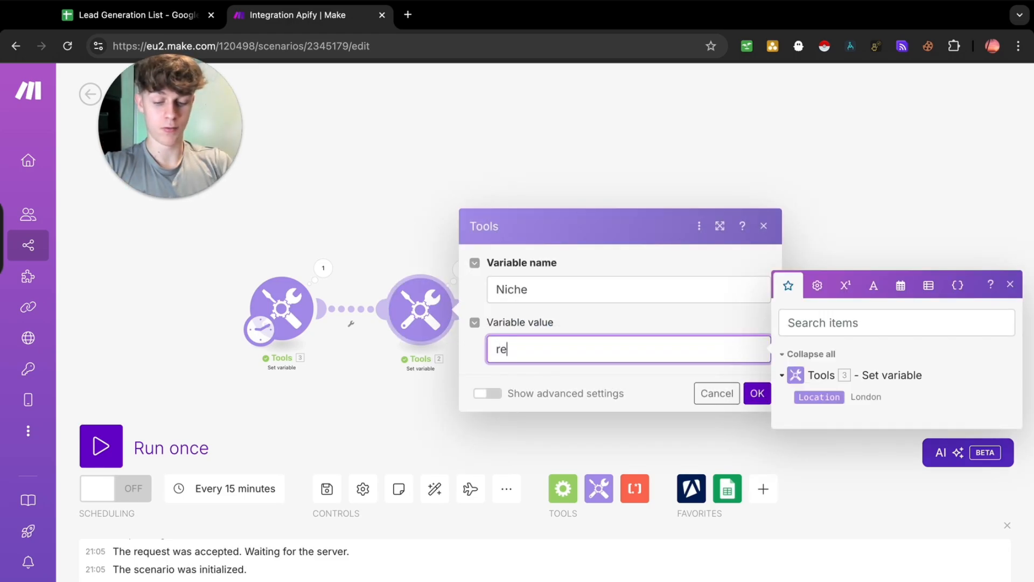
pyautogui.write('al estate')
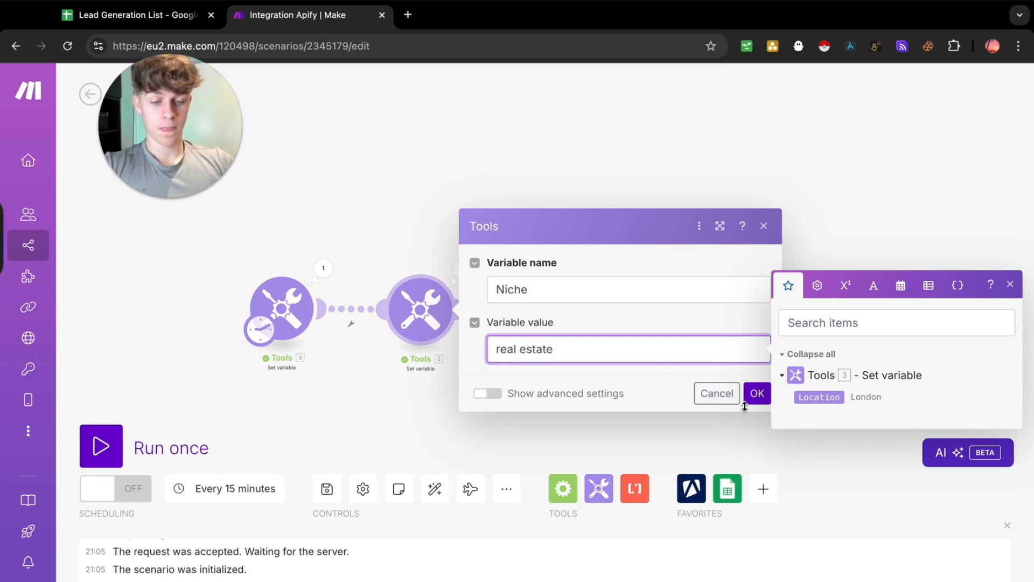
pyautogui.click(755, 395)
# Step: Review the Location variable's value in the first Set variable module and cancel without editing it
pyautogui.click(282, 310)
pyautogui.tripleClick(491, 346)
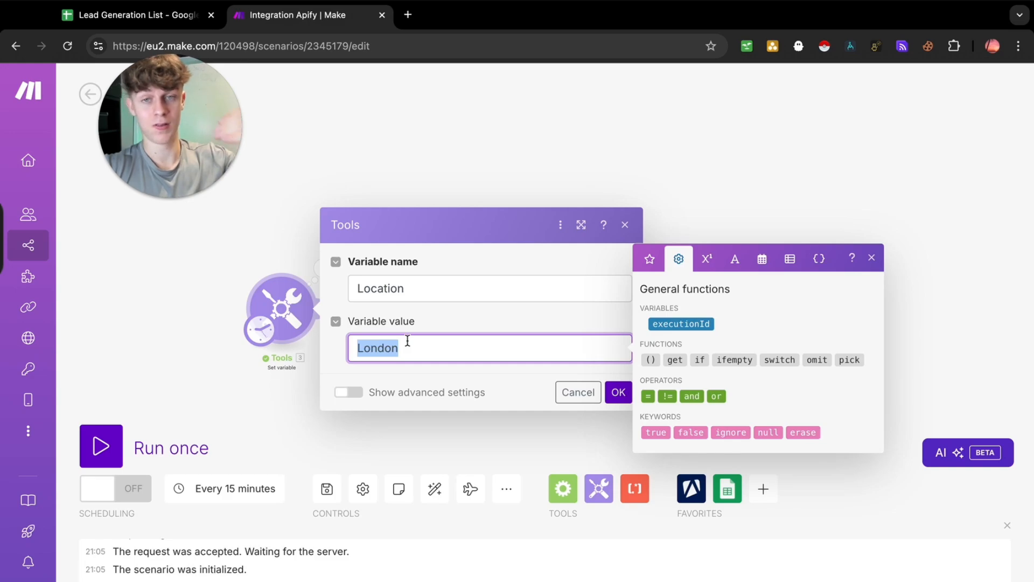
pyautogui.click(575, 394)
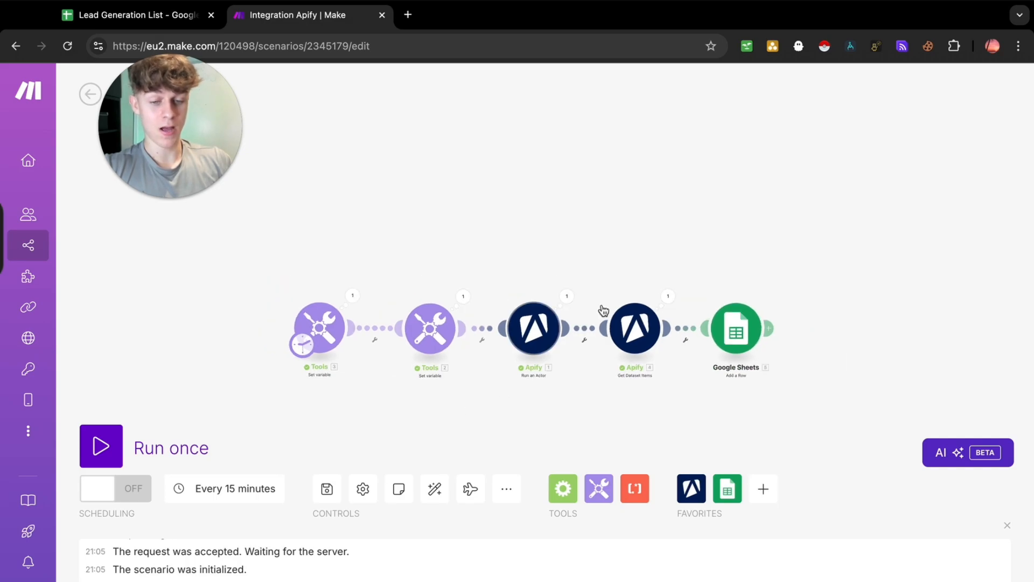
# Step: Examine the maxCrawledPlacesPerSearch value in the Run an Actor module's Input JSON and close the module's settings
pyautogui.click(531, 326)
pyautogui.doubleClick(742, 418)
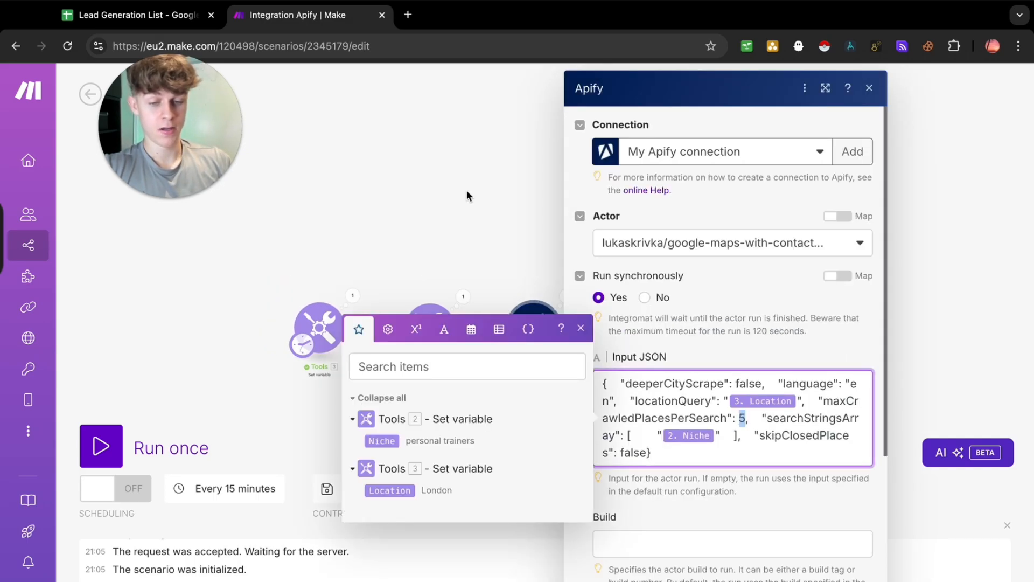
pyautogui.click(466, 191)
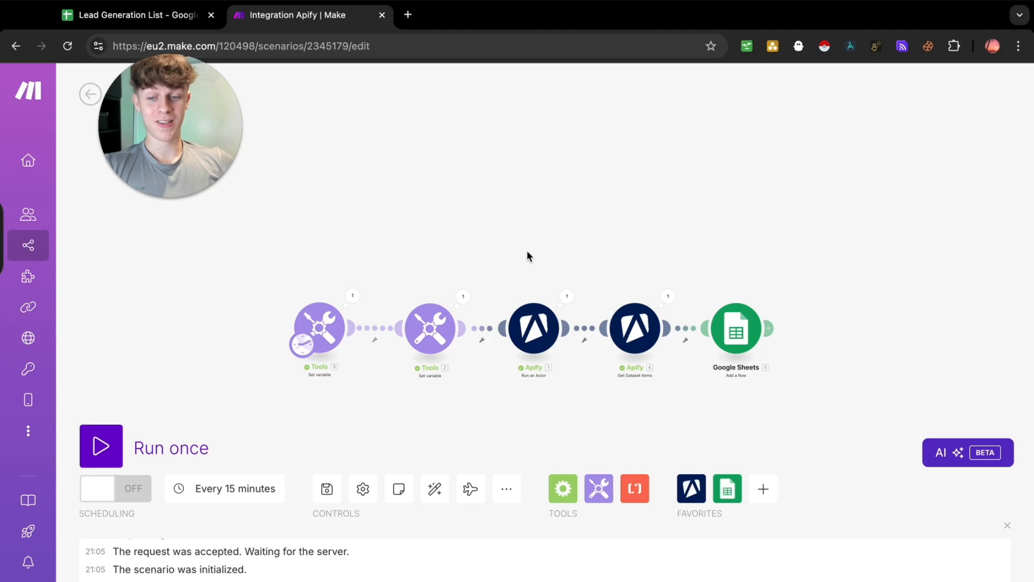
pyautogui.scroll(3, 526, 252)
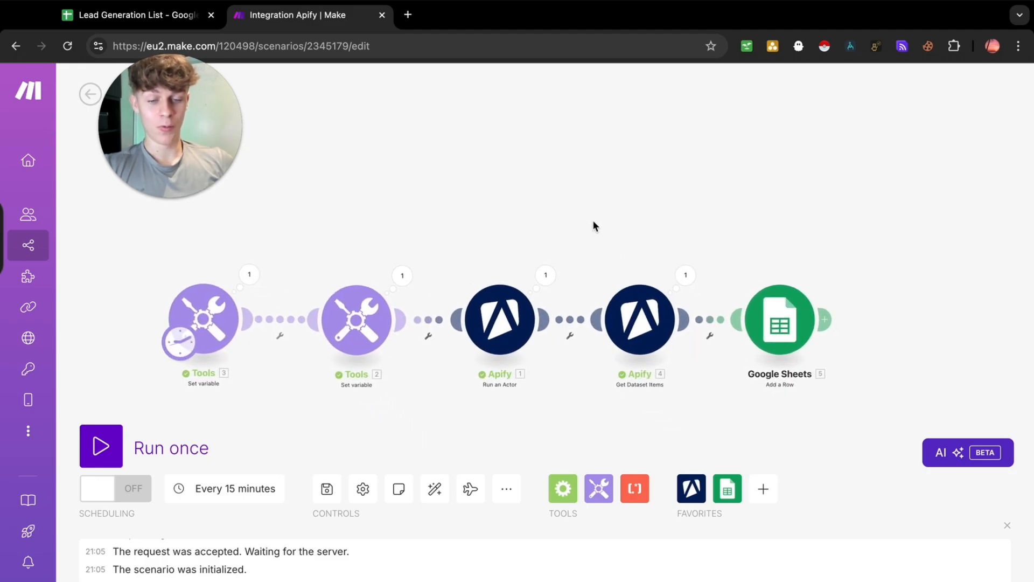
# Step: Add a Gmail Send an Email module after the Google Sheets Add a Row module
pyautogui.hscroll(3, 592, 226)
pyautogui.click(718, 311)
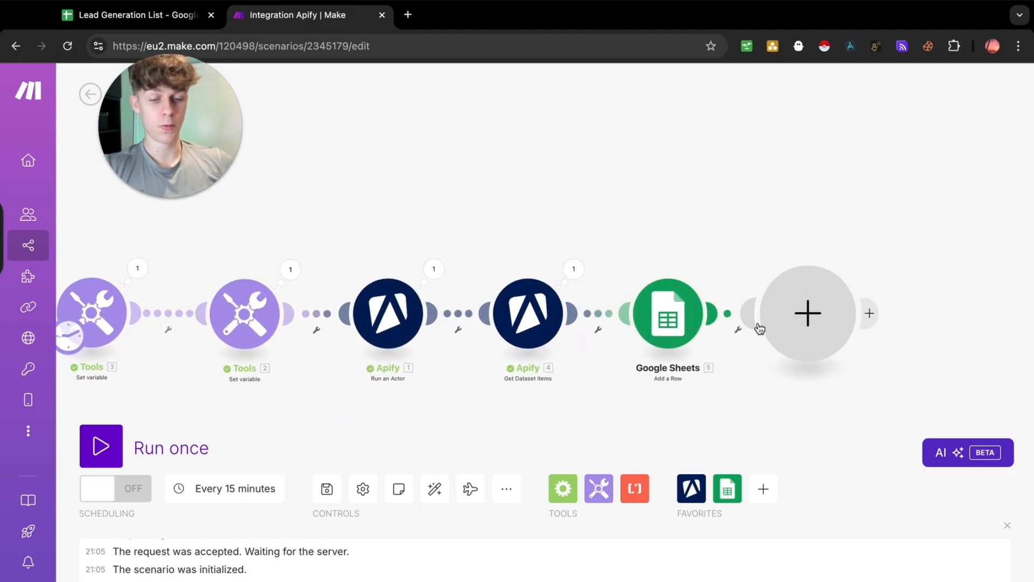
pyautogui.write('gma')
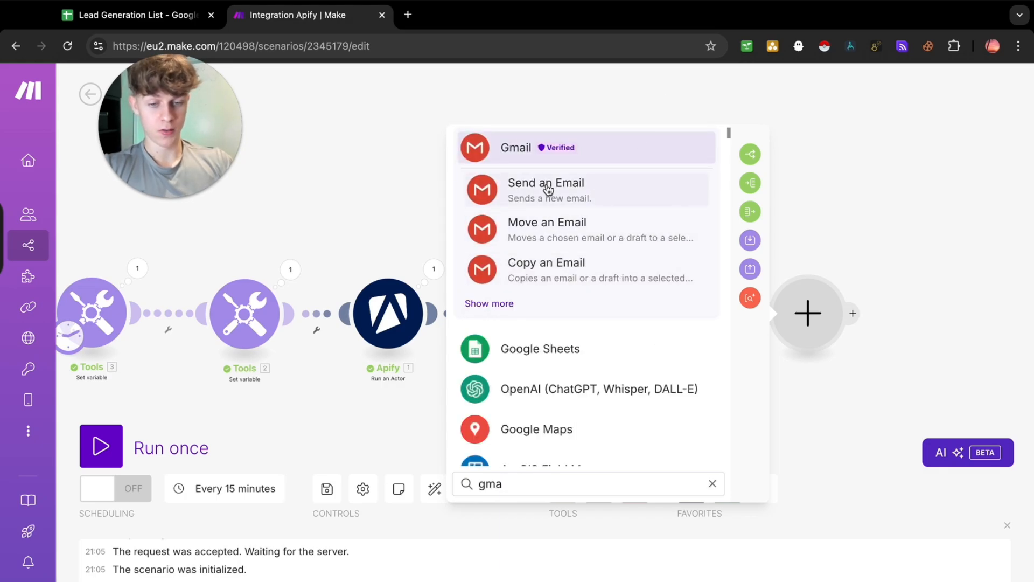
pyautogui.click(512, 191)
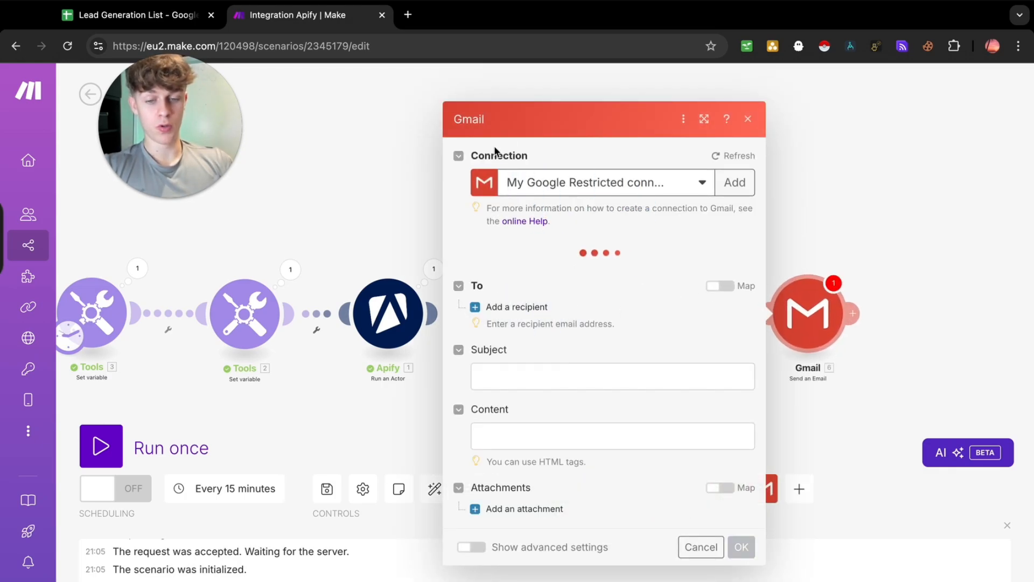
# Step: Try the fifth saved Google Restricted connection for the Gmail module, and switch to the fourth one
pyautogui.click(573, 170)
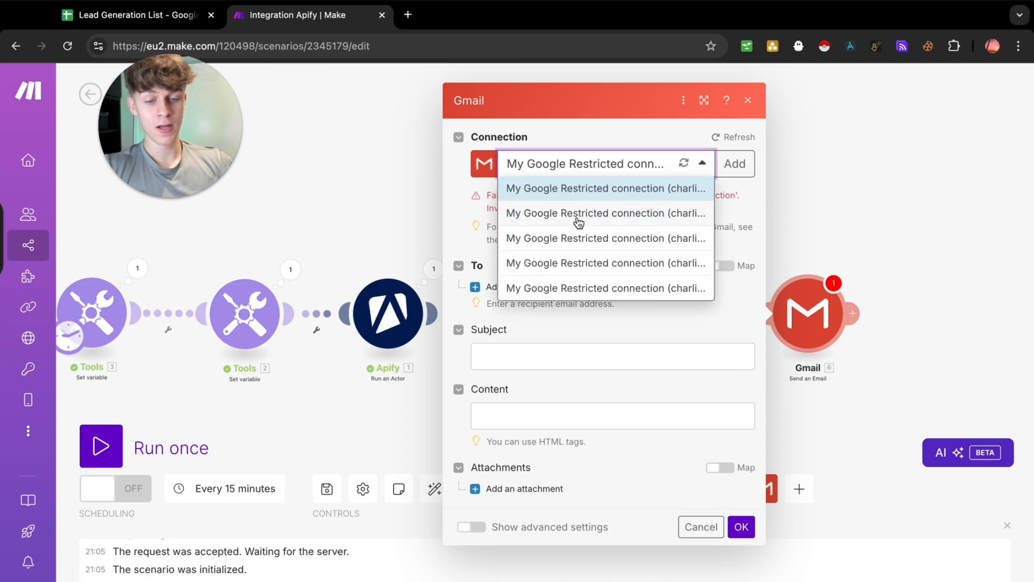
pyautogui.click(576, 287)
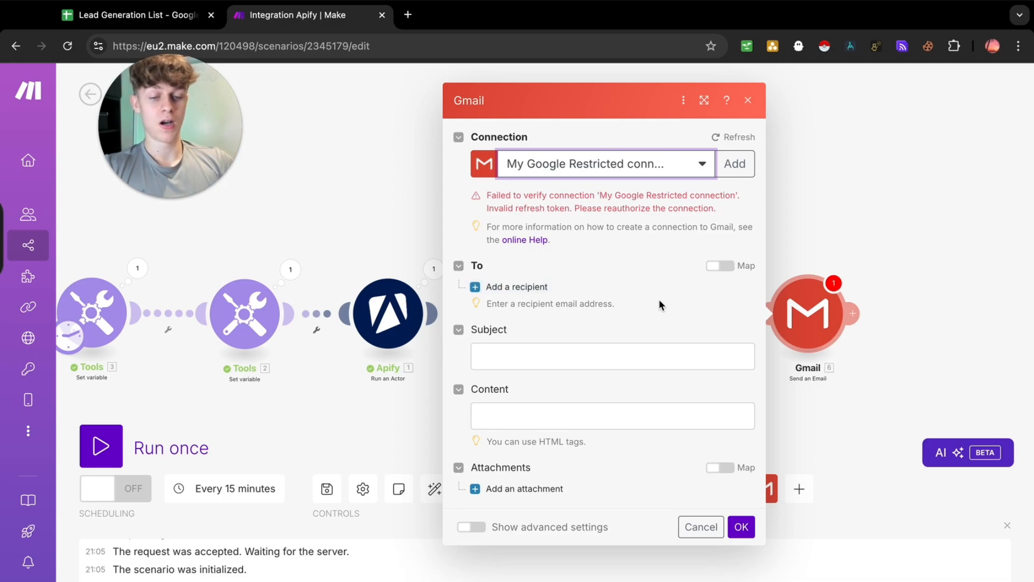
pyautogui.click(612, 170)
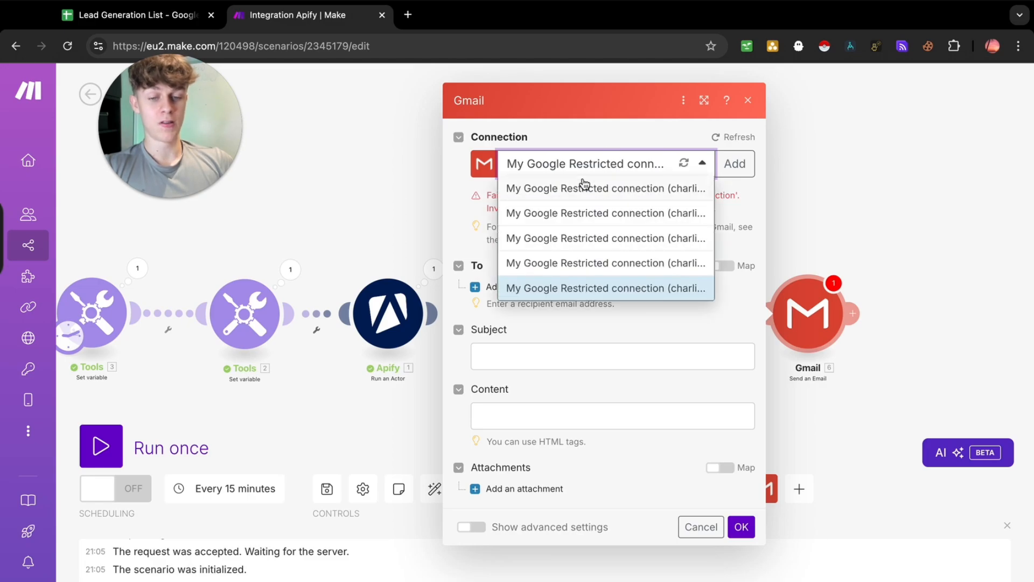
pyautogui.click(575, 263)
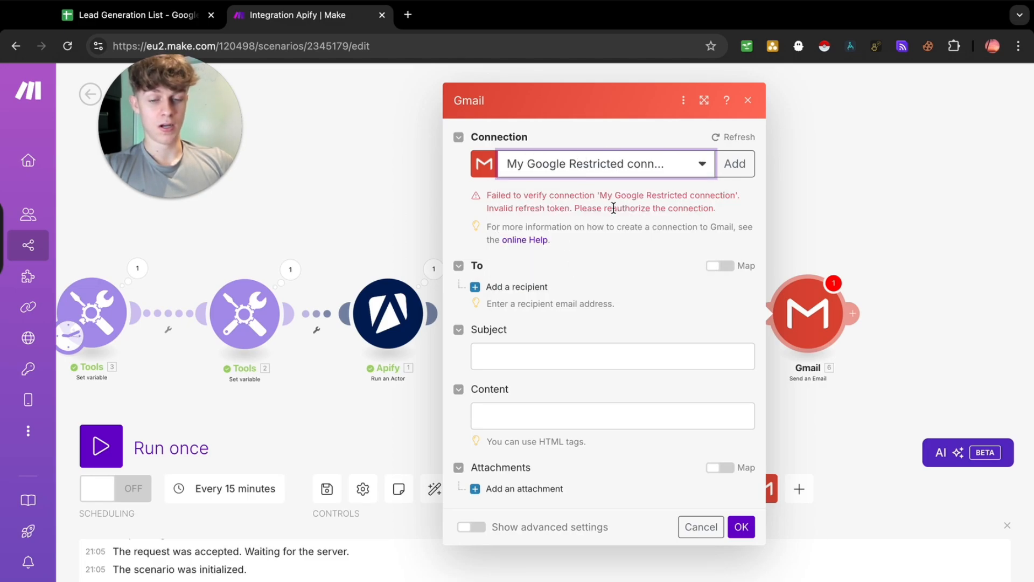
# Step: Add a recipient to the Gmail module and map its email address to the emails[] item from Apify's Get Dataset Items
pyautogui.click(521, 289)
pyautogui.click(534, 301)
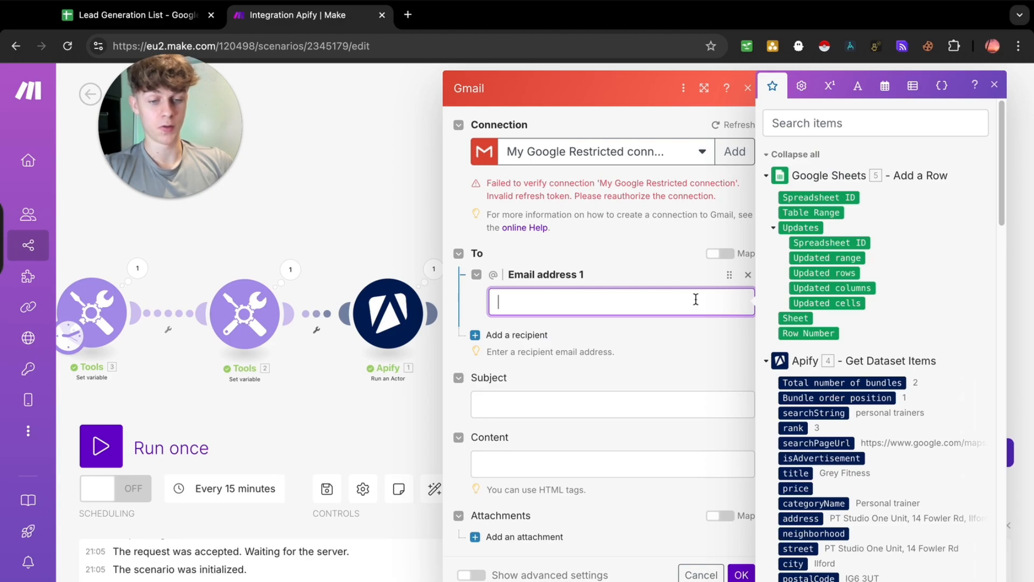
pyautogui.scroll(-5, 876, 336)
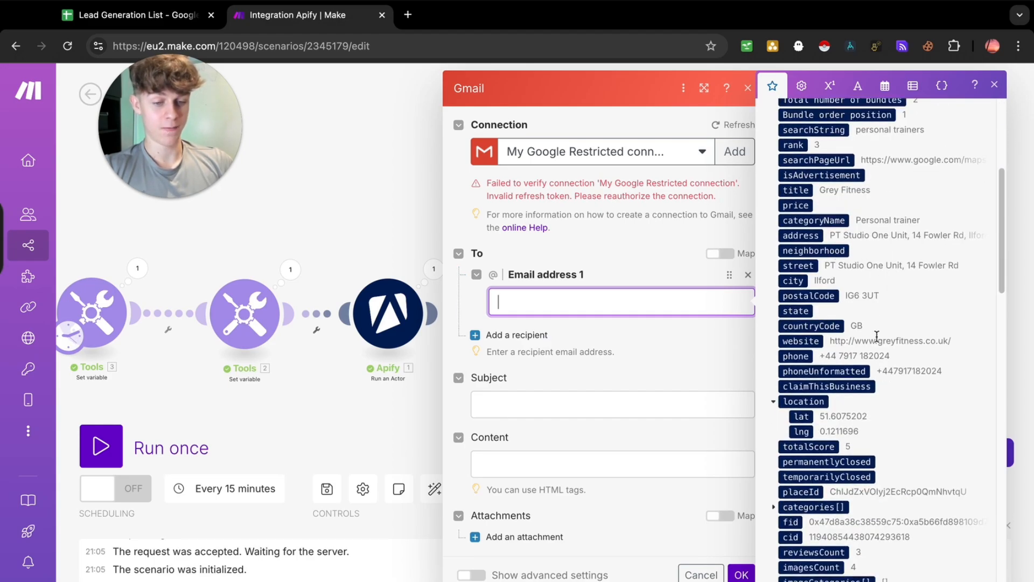
pyautogui.scroll(-3, 862, 359)
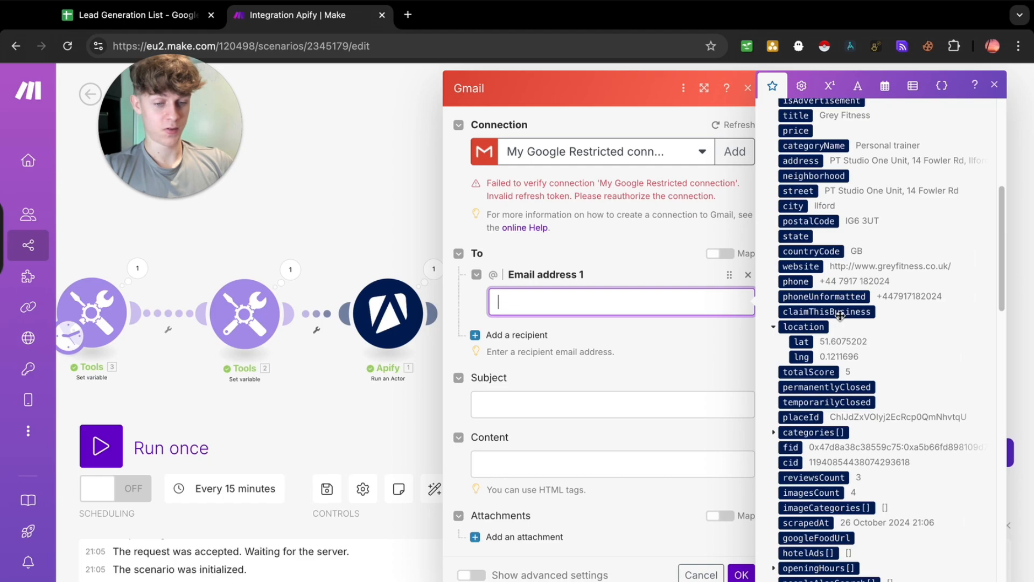
pyautogui.scroll(-5, 834, 341)
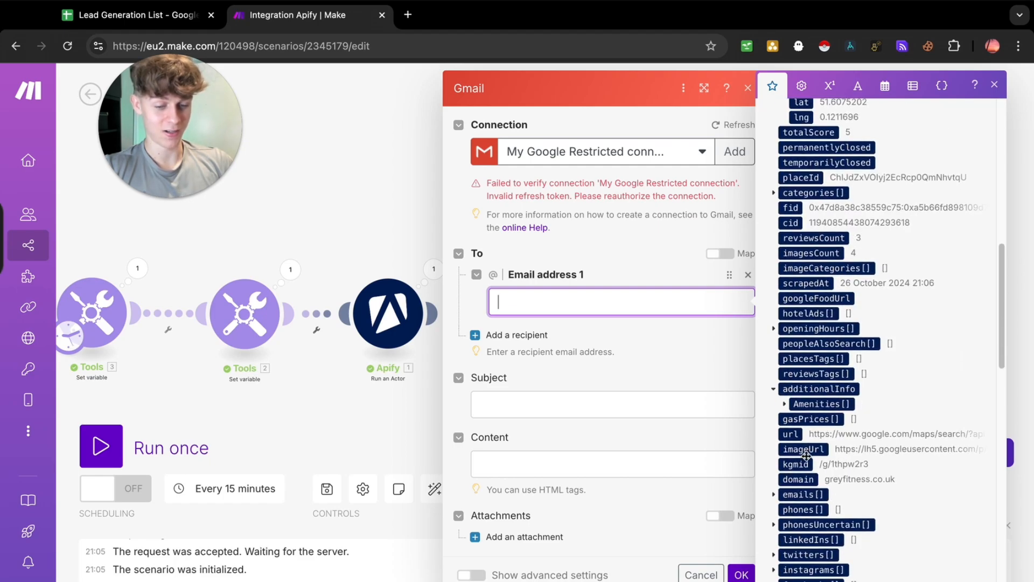
pyautogui.click(773, 494)
pyautogui.click(801, 509)
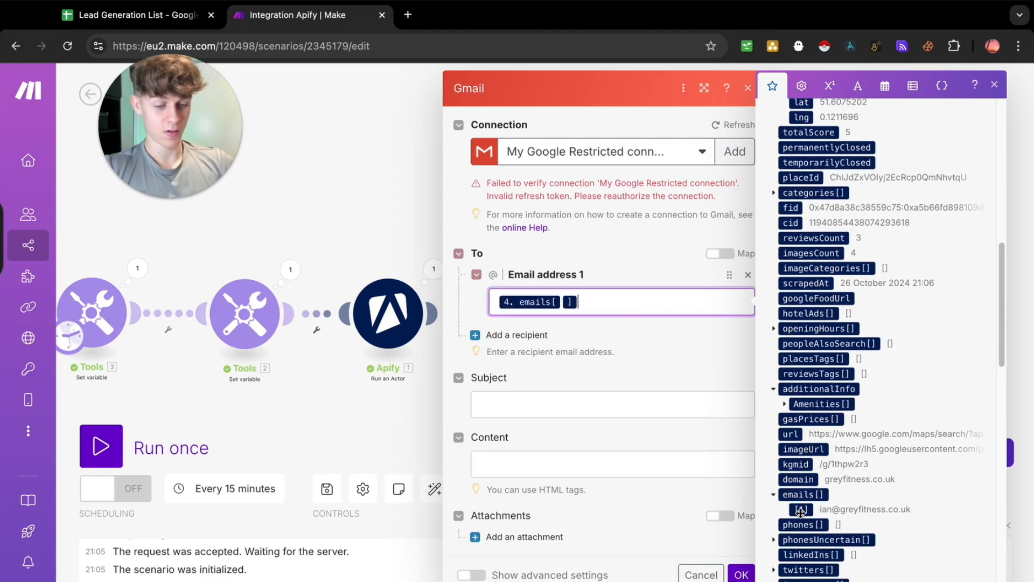
pyautogui.click(573, 377)
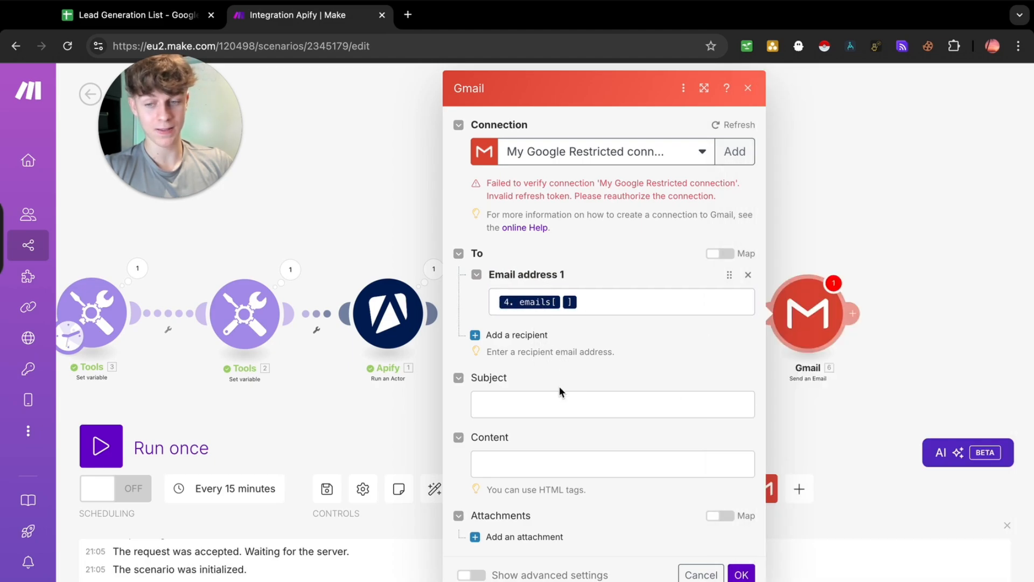
# Step: Set the email subject to "Important message for" followed by Apify's title value and an exclamation mark
pyautogui.click(538, 405)
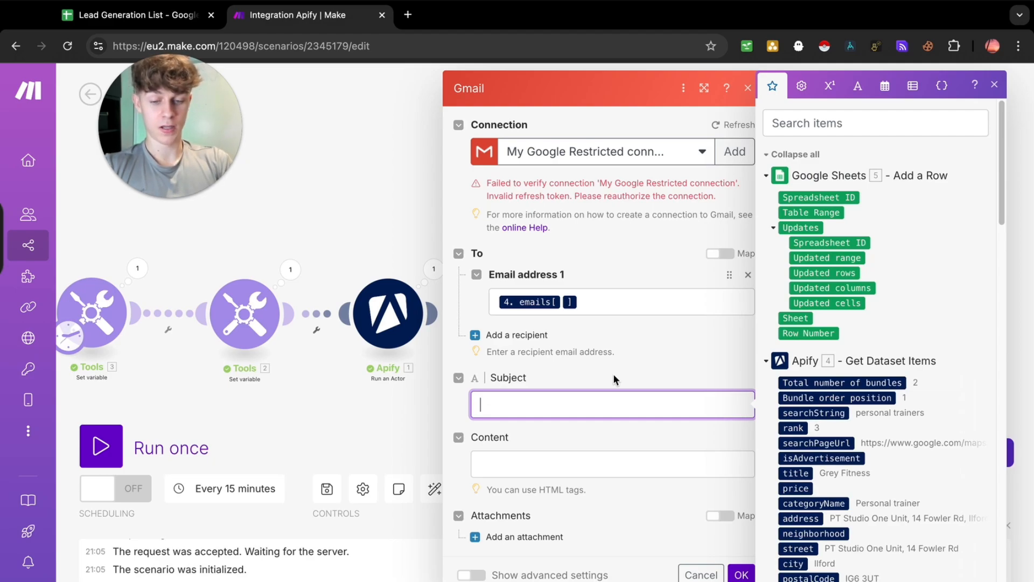
pyautogui.write('Important messa')
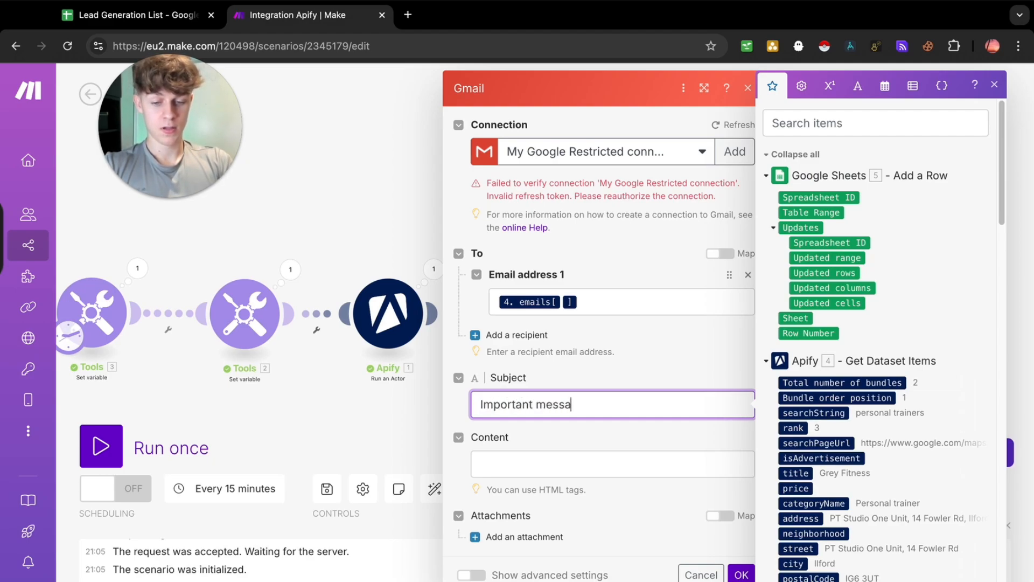
pyautogui.write('ge for')
pyautogui.scroll(-2, 834, 434)
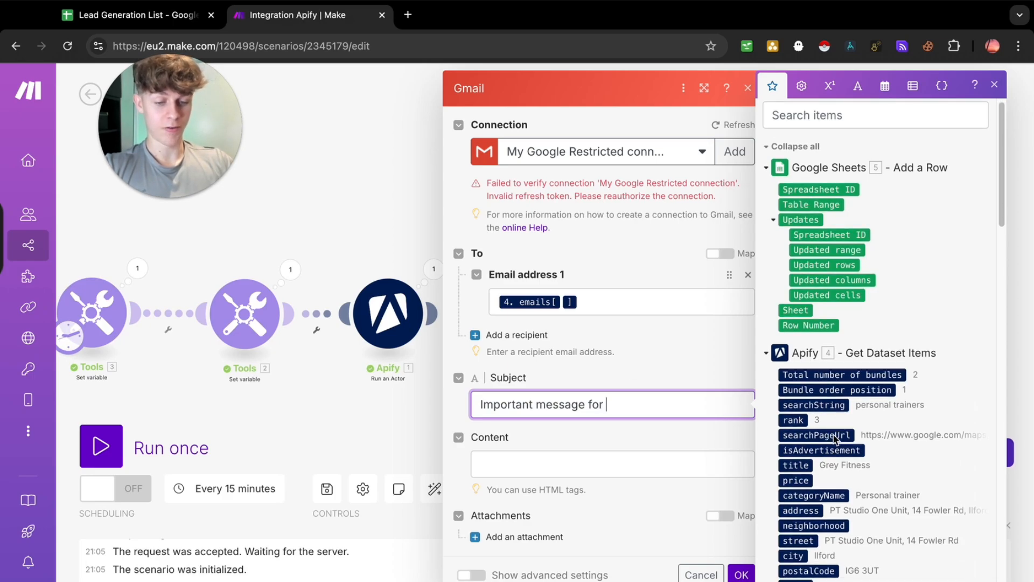
pyautogui.scroll(-5, 833, 434)
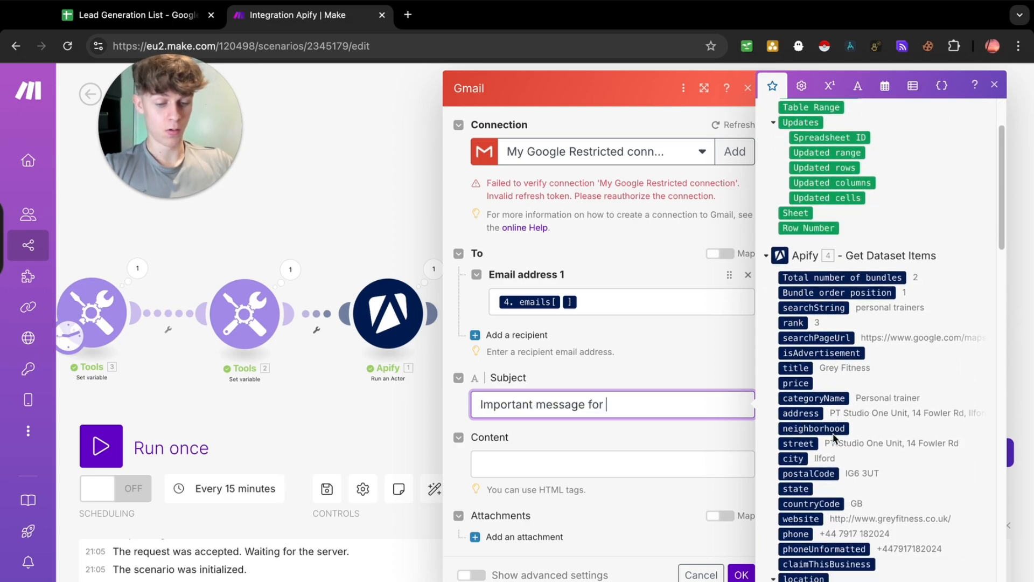
pyautogui.scroll(-15, 835, 436)
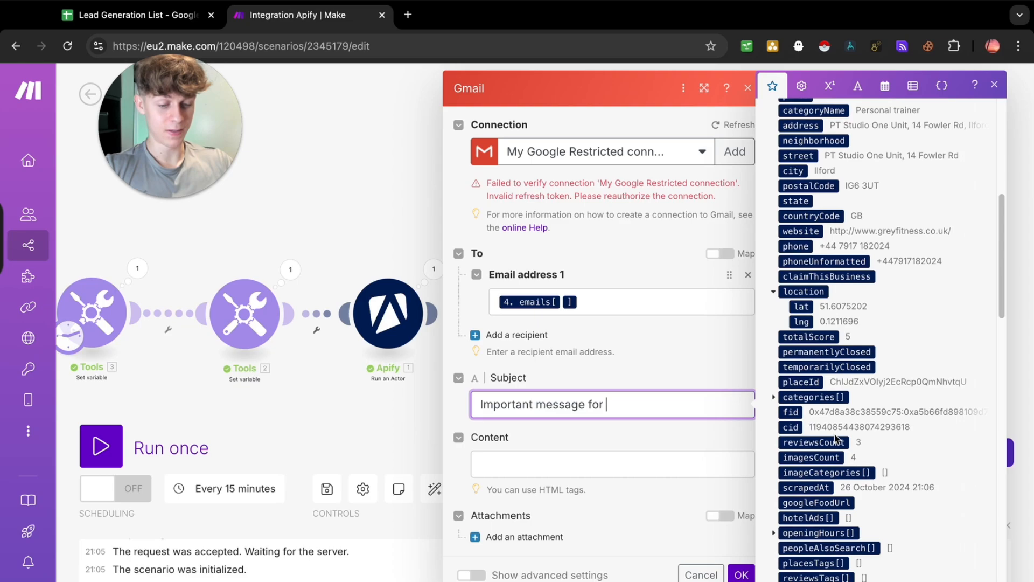
pyautogui.scroll(-1, 840, 449)
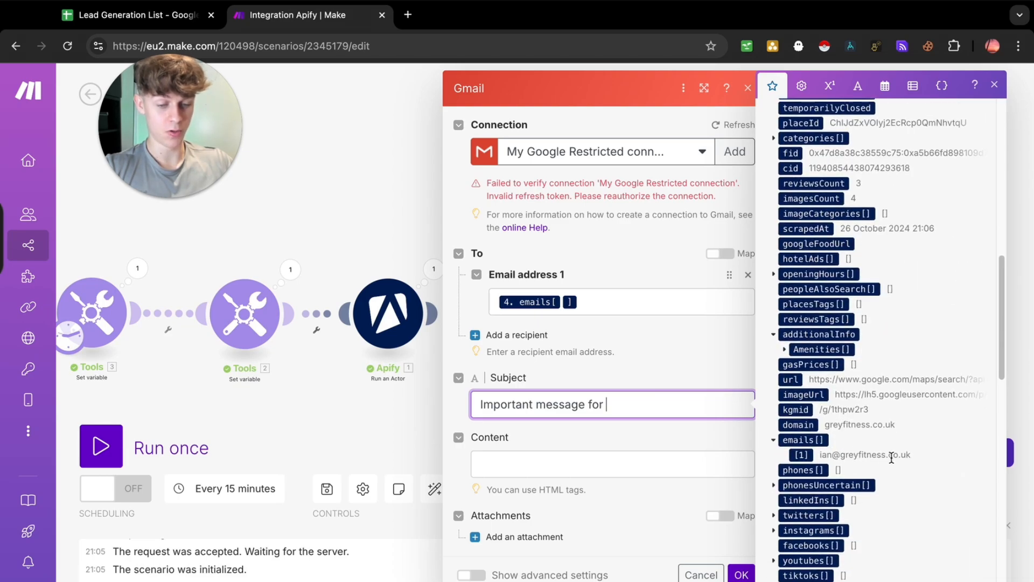
pyautogui.scroll(-2, 891, 457)
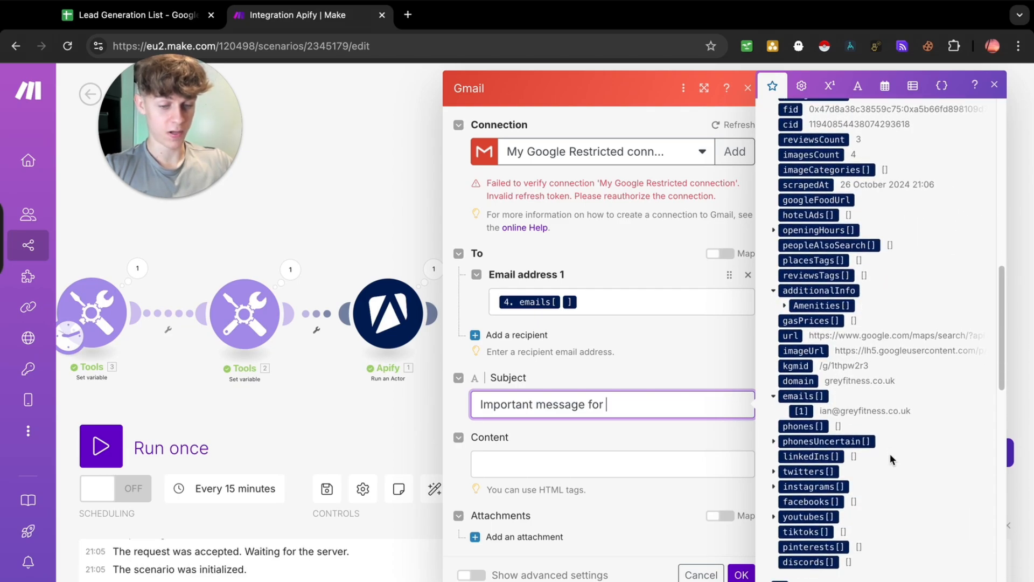
pyautogui.scroll(14, 890, 453)
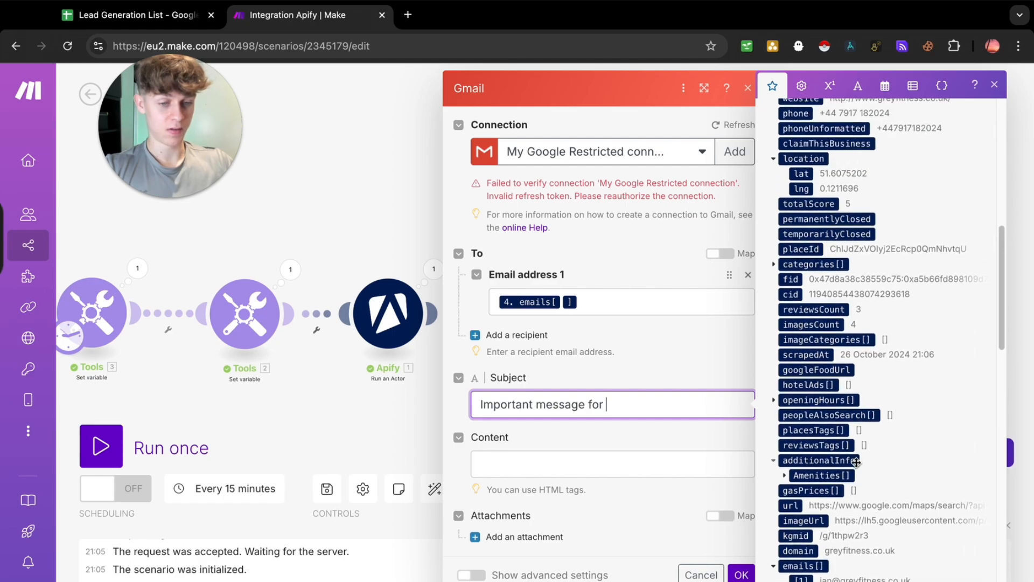
pyautogui.scroll(5, 856, 462)
pyautogui.scroll(6, 856, 462)
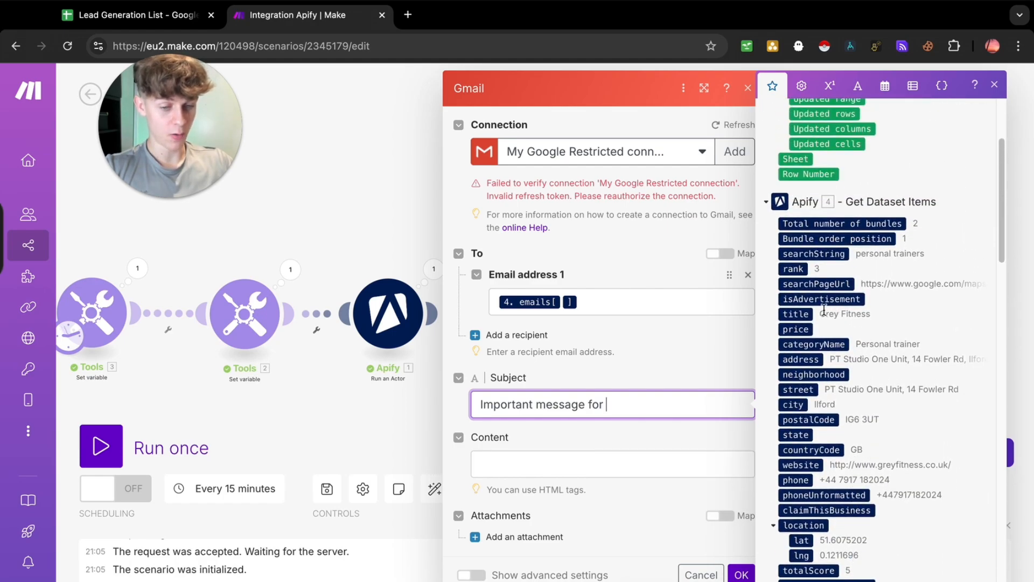
pyautogui.click(797, 314)
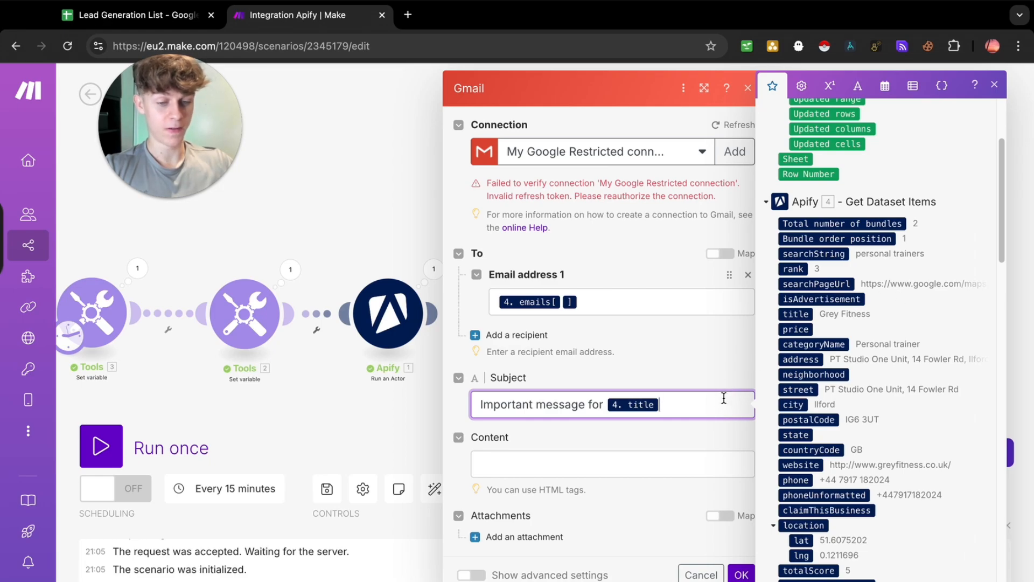
# Step: Begin the email content with "Hey", Apify's title value, and ", I noticed your"
pyautogui.click(569, 467)
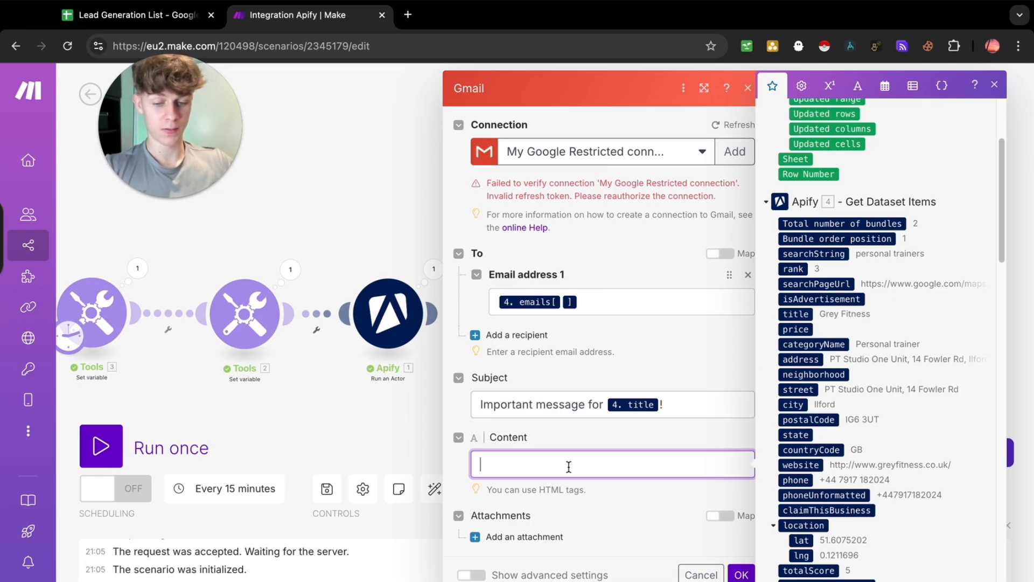
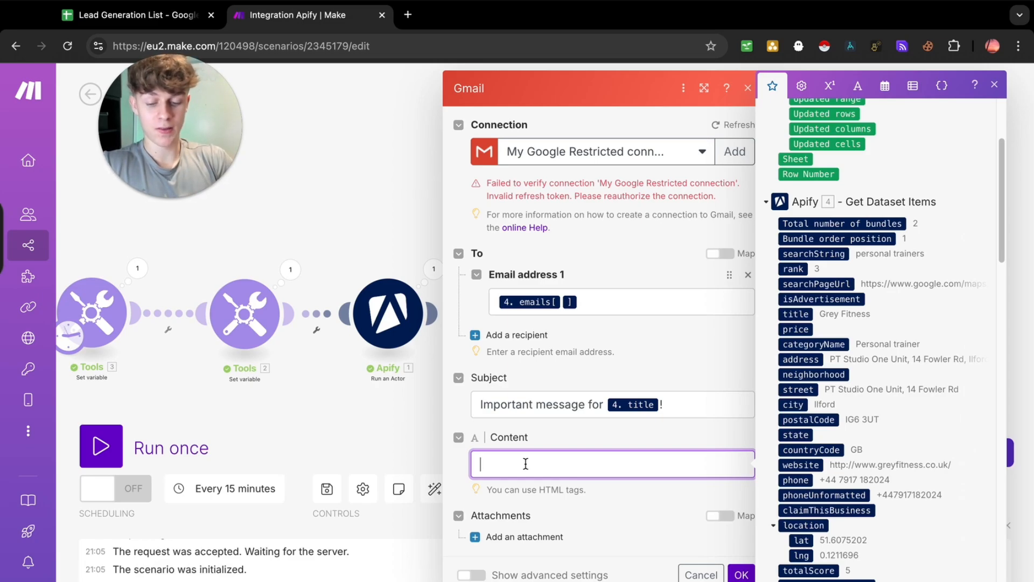
pyautogui.write('Hey')
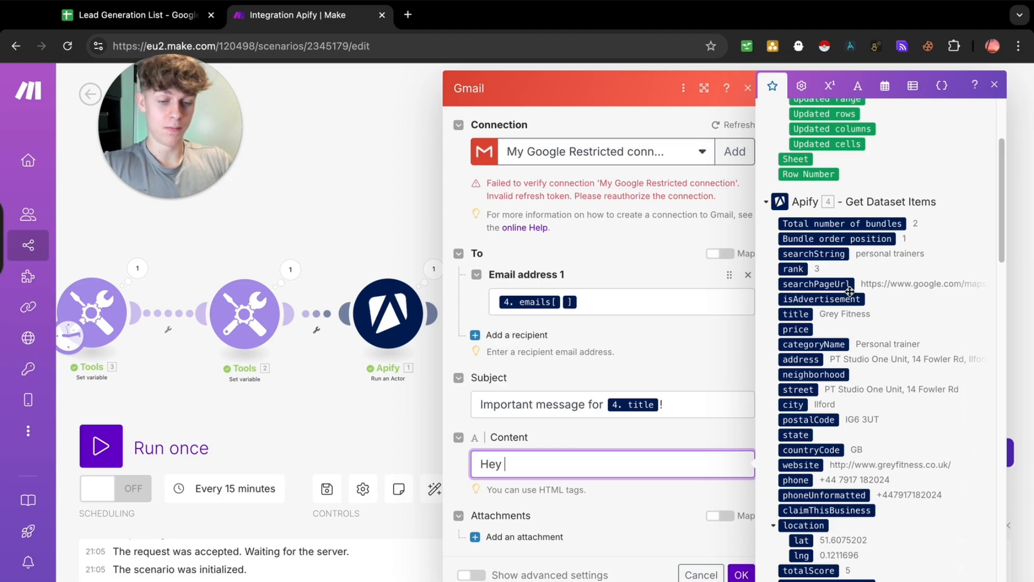
pyautogui.click(797, 315)
pyautogui.write(',')
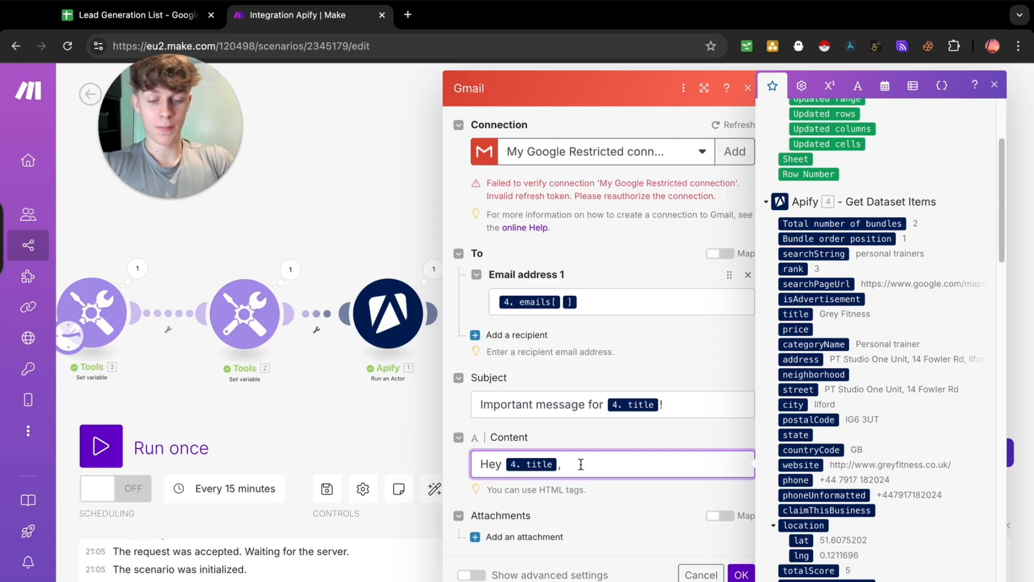
pyautogui.write('I no')
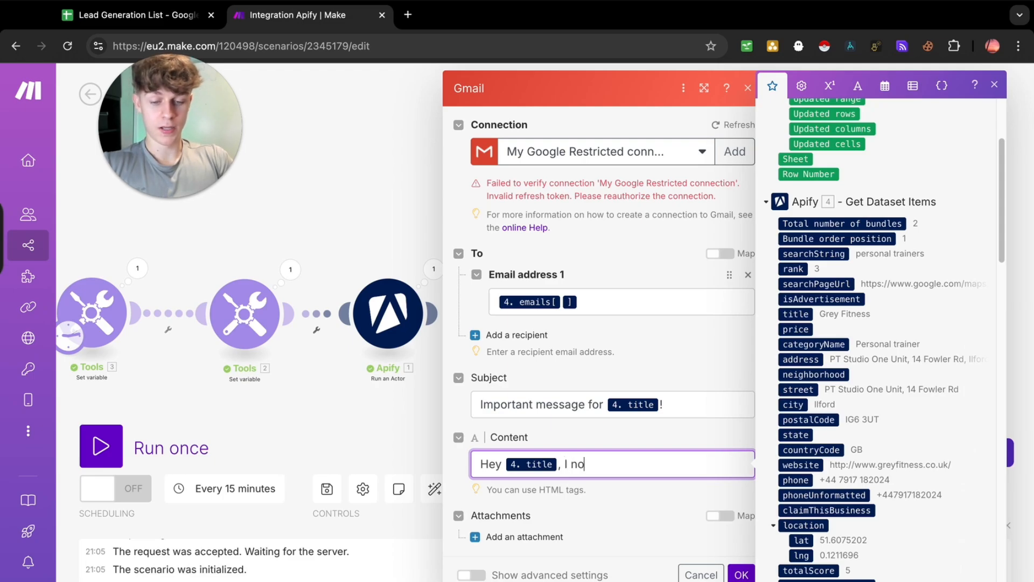
pyautogui.write('ticed your')
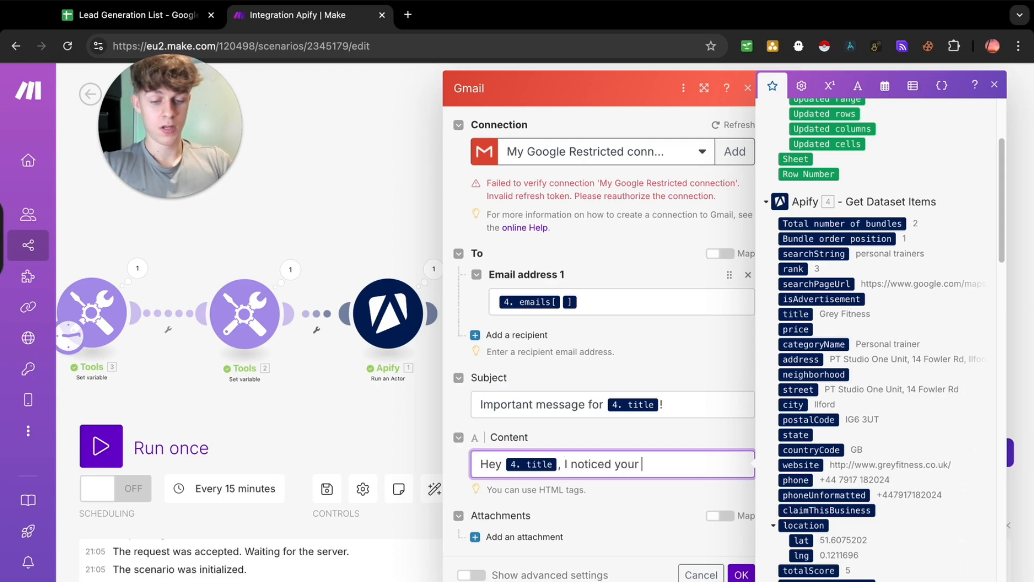
# Step: Insert the first instagrams[] item from Apify's Get Dataset Items after "I noticed your" in the email content
pyautogui.scroll(-5, 840, 501)
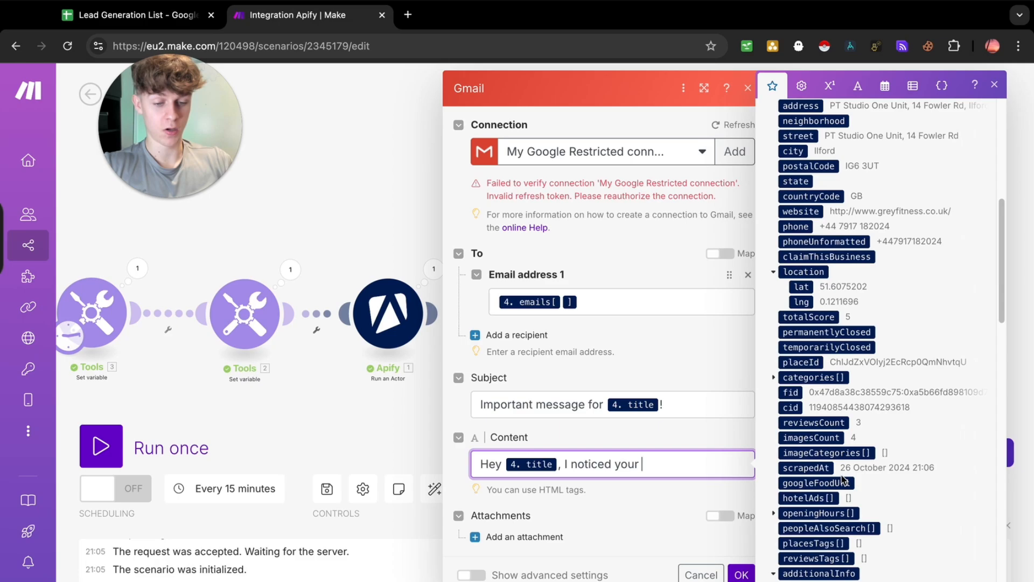
pyautogui.scroll(-6, 843, 479)
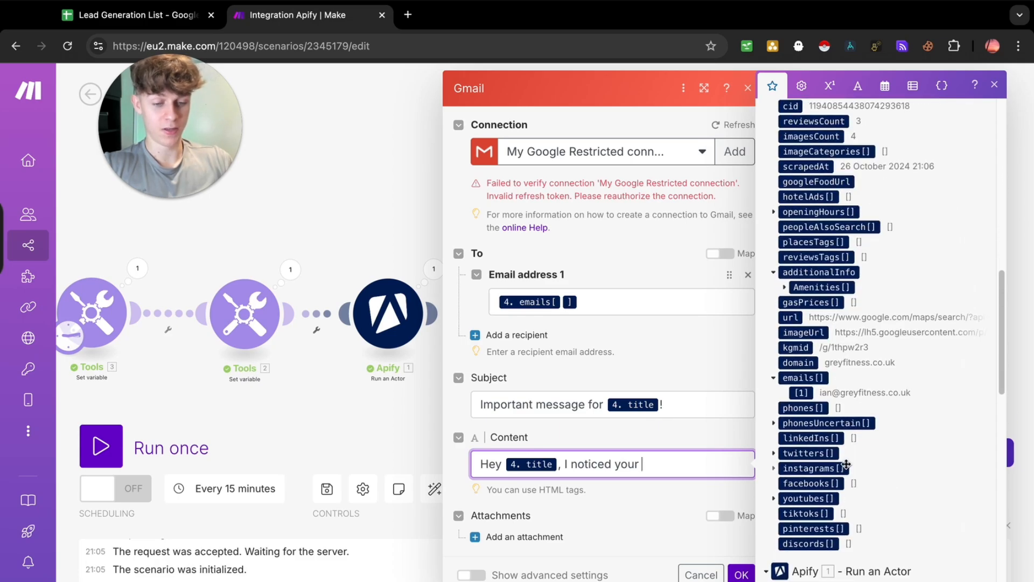
pyautogui.scroll(2, 845, 464)
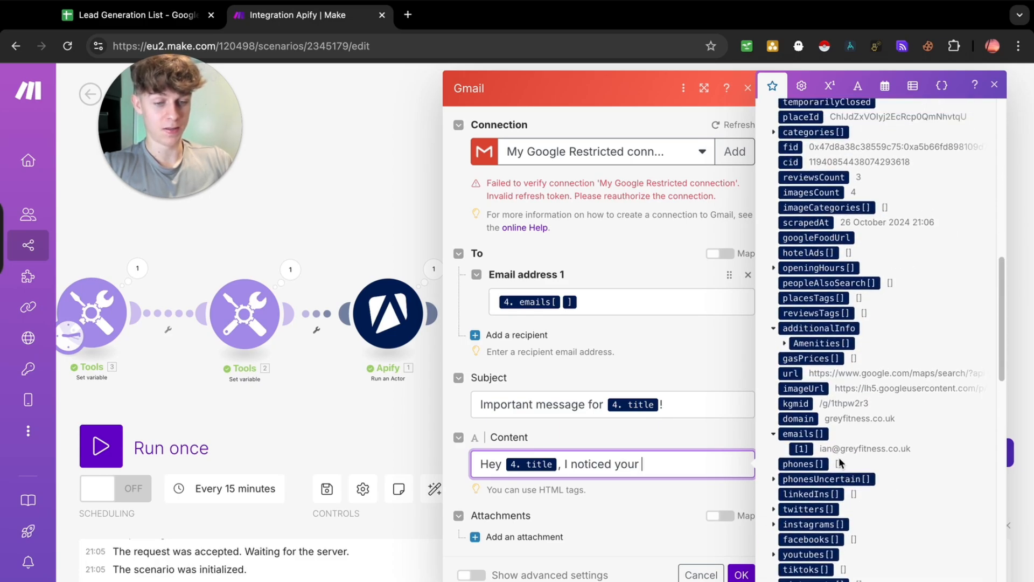
pyautogui.scroll(1, 841, 460)
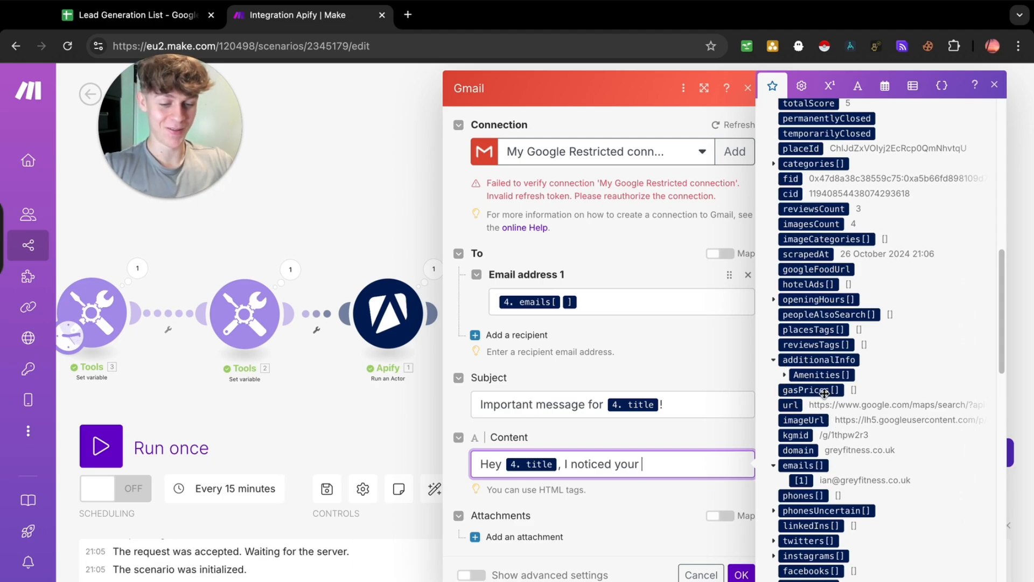
pyautogui.scroll(1, 808, 428)
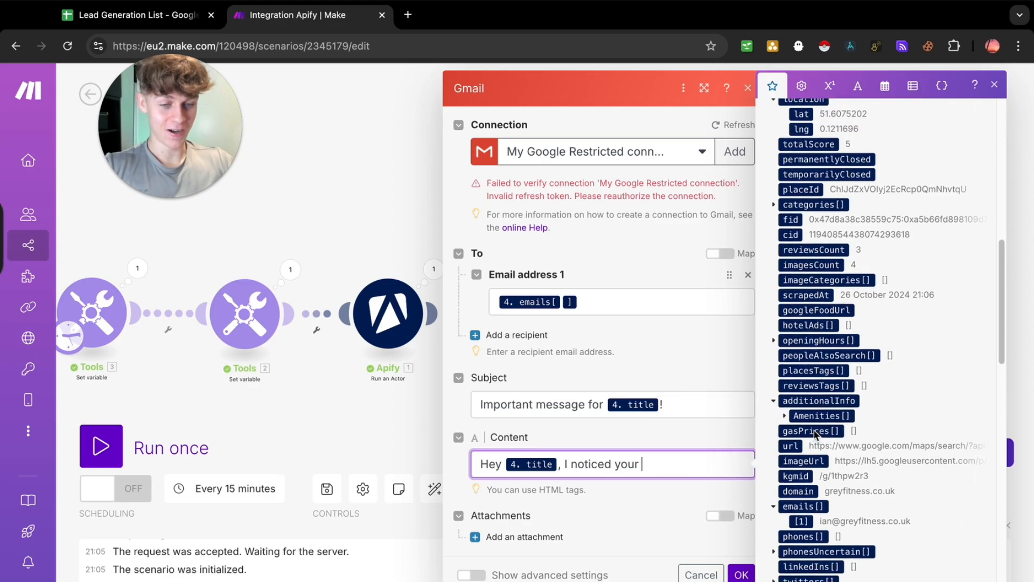
pyautogui.scroll(10, 814, 432)
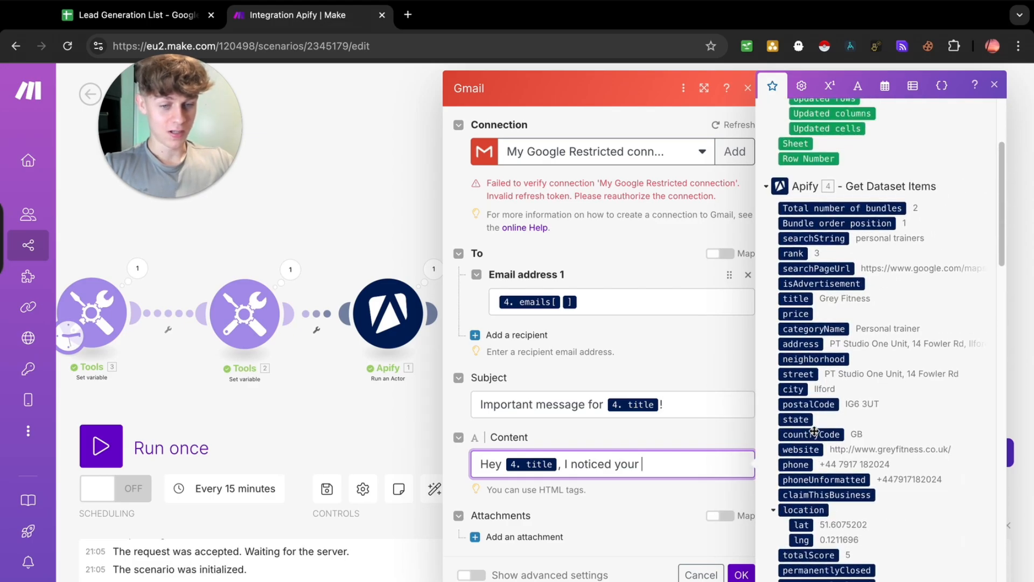
pyautogui.scroll(-15, 815, 430)
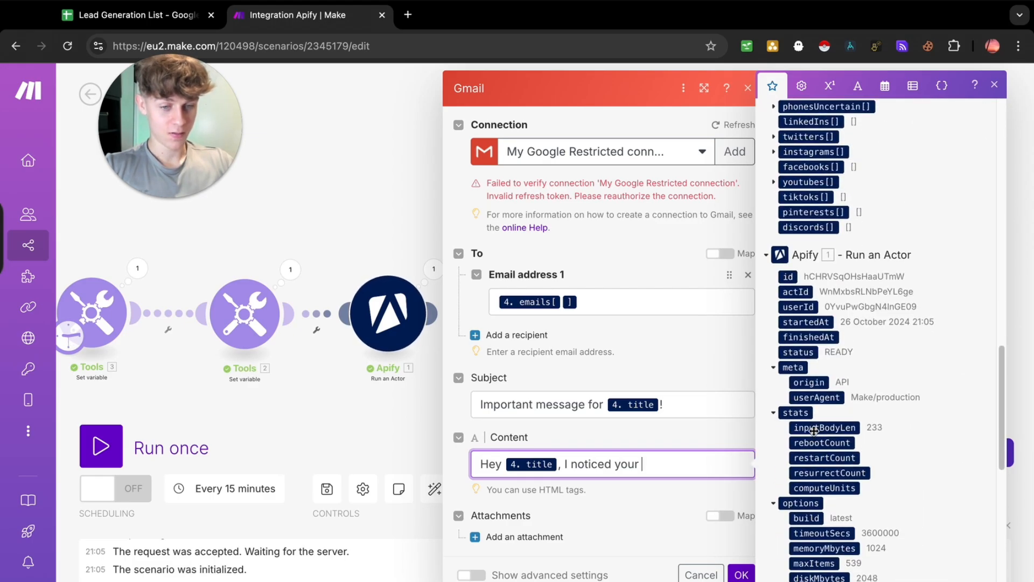
pyautogui.scroll(4, 813, 430)
pyautogui.click(776, 300)
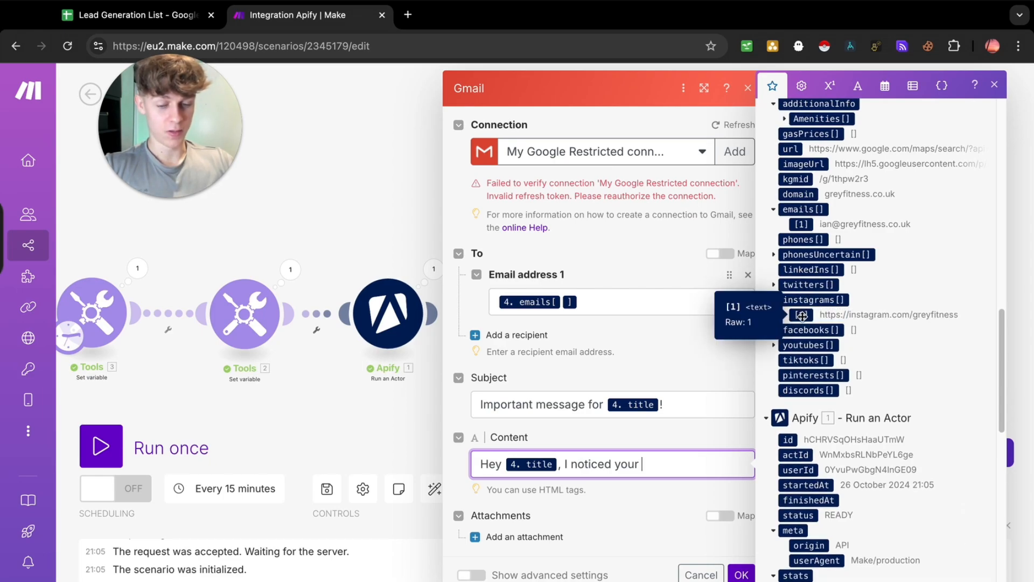
pyautogui.click(802, 315)
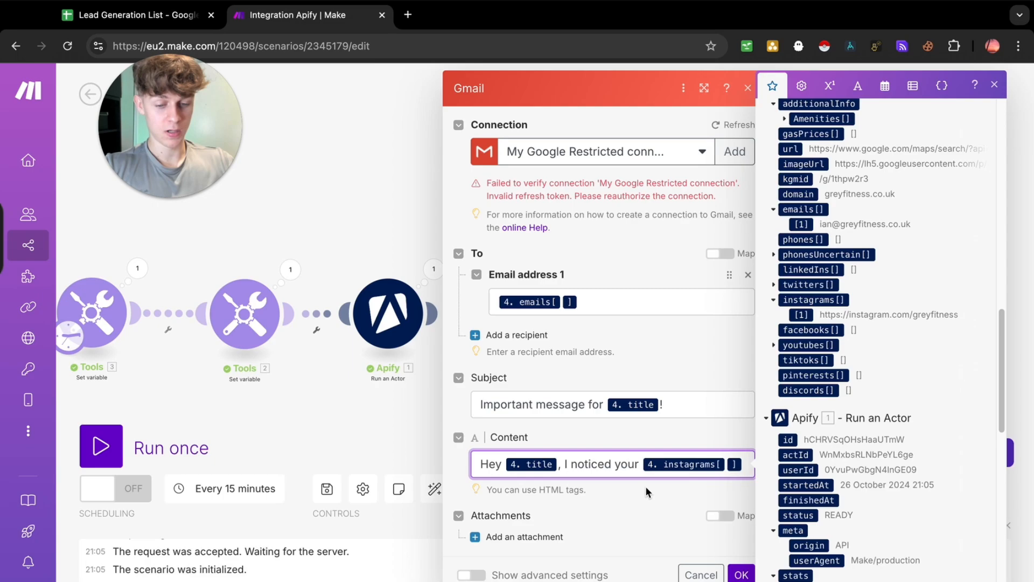
# Step: Add "Instagram right here" before the mapped Instagram value and replace "noticed" with "came across" in the email content
pyautogui.write('Instagram')
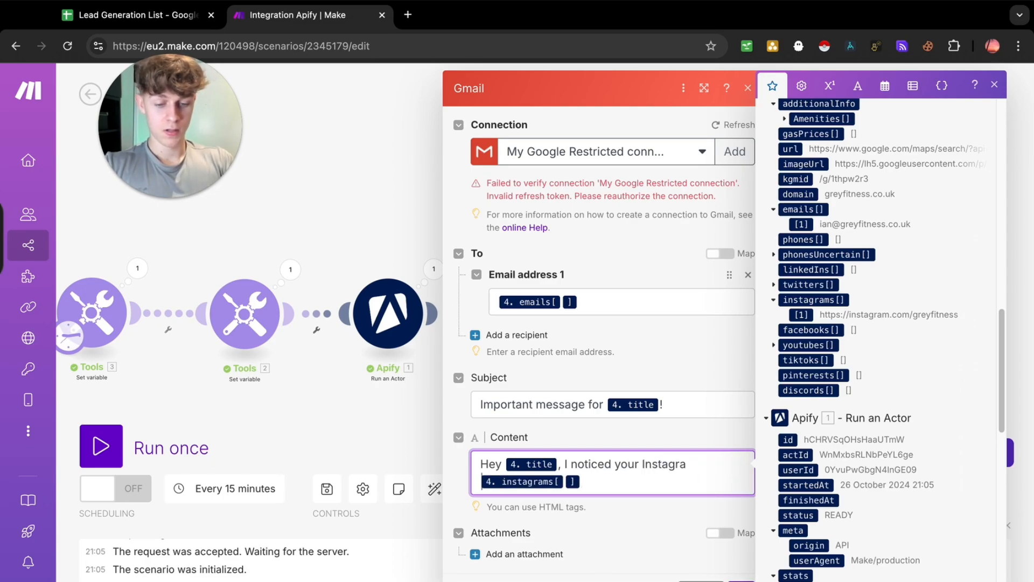
pyautogui.write(' right here')
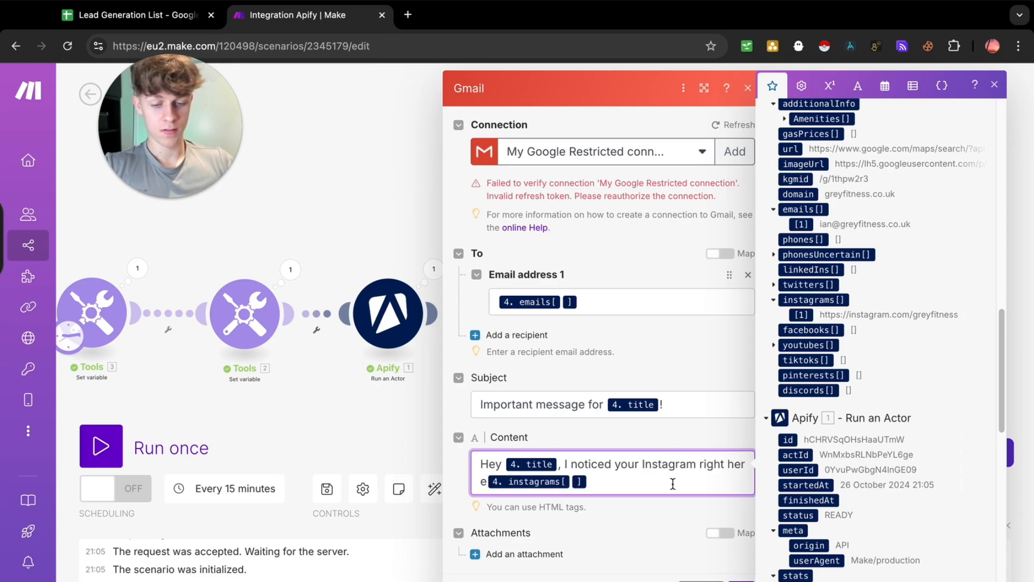
pyautogui.moveTo(614, 464); pyautogui.dragTo(570, 464)
pyautogui.write('cam')
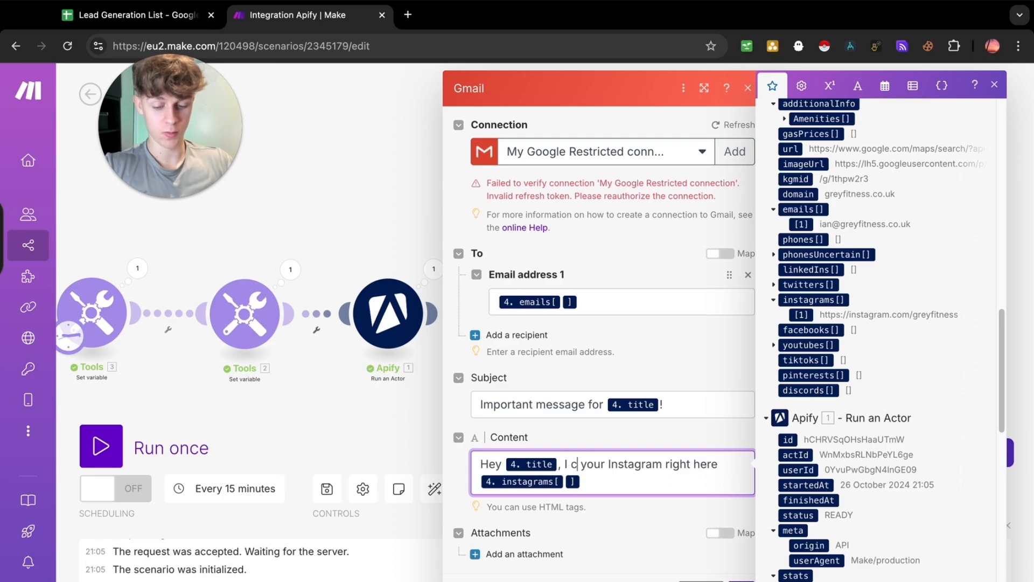
pyautogui.write('e across')
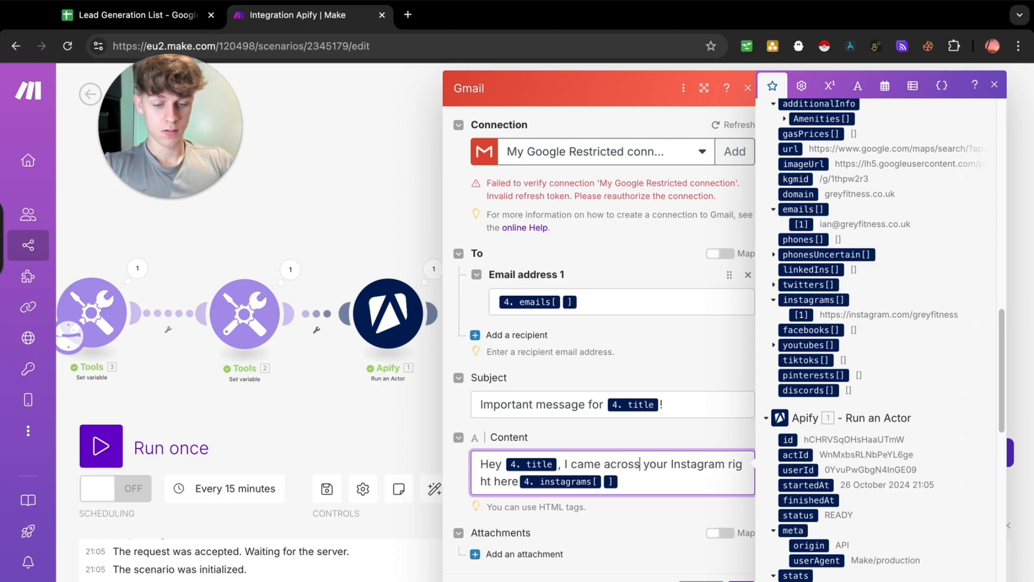
# Step: Finish the opening sentence with "and was impressed by the content." after the mapped Instagram value
pyautogui.click(629, 481)
pyautogui.write('and ')
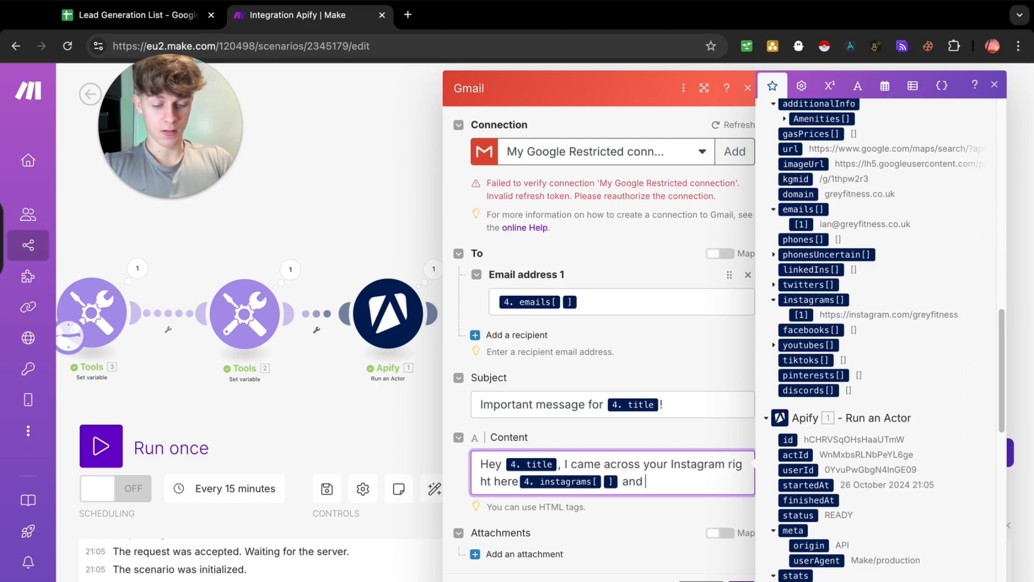
pyautogui.write('was impre')
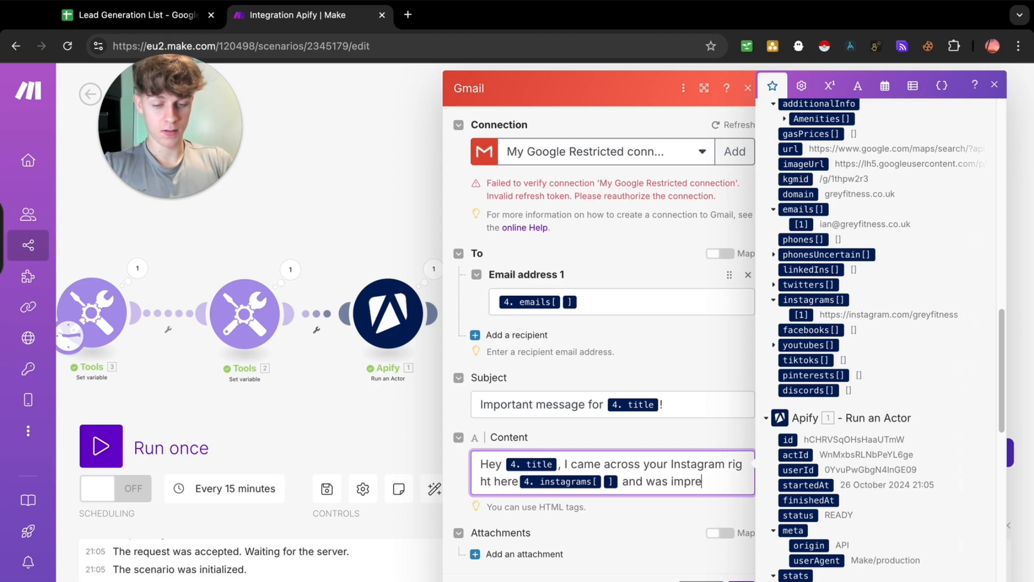
pyautogui.write('ssed by the ')
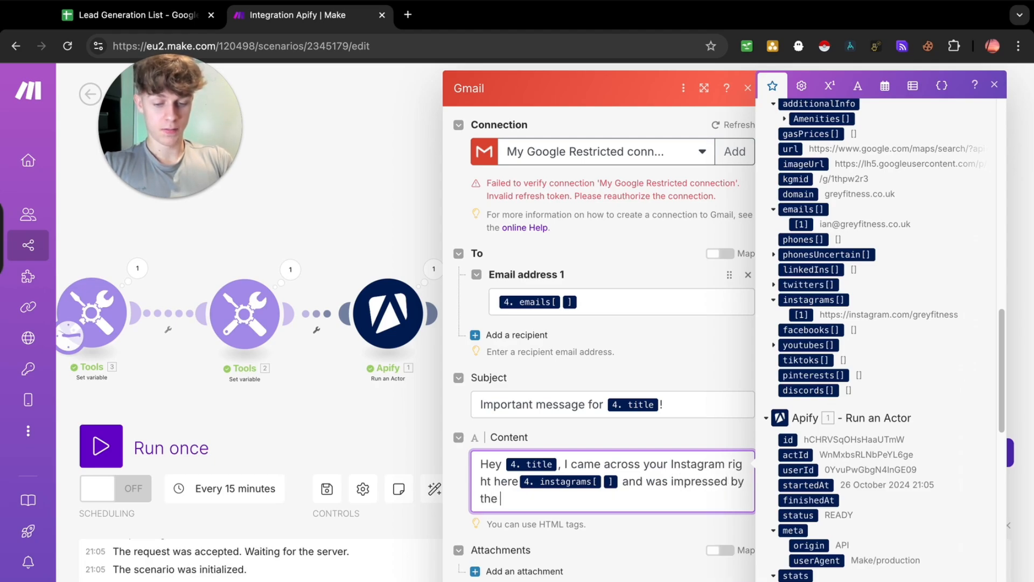
pyautogui.write('content')
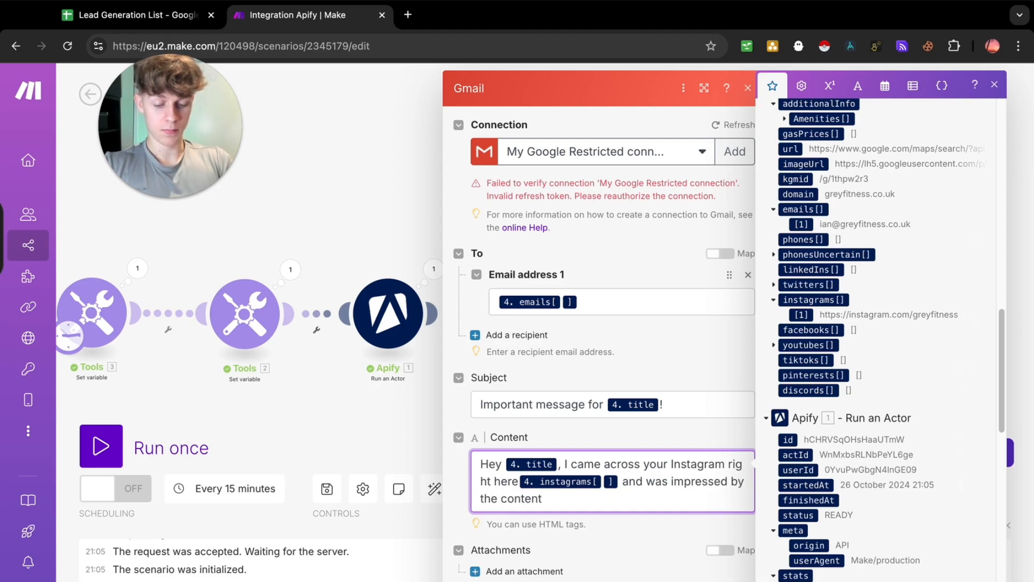
pyautogui.write('.')
# Step: Start a new paragraph after a blank line reading "I wanted to offer you a completely free"
pyautogui.press('Return')
pyautogui.press('Return')
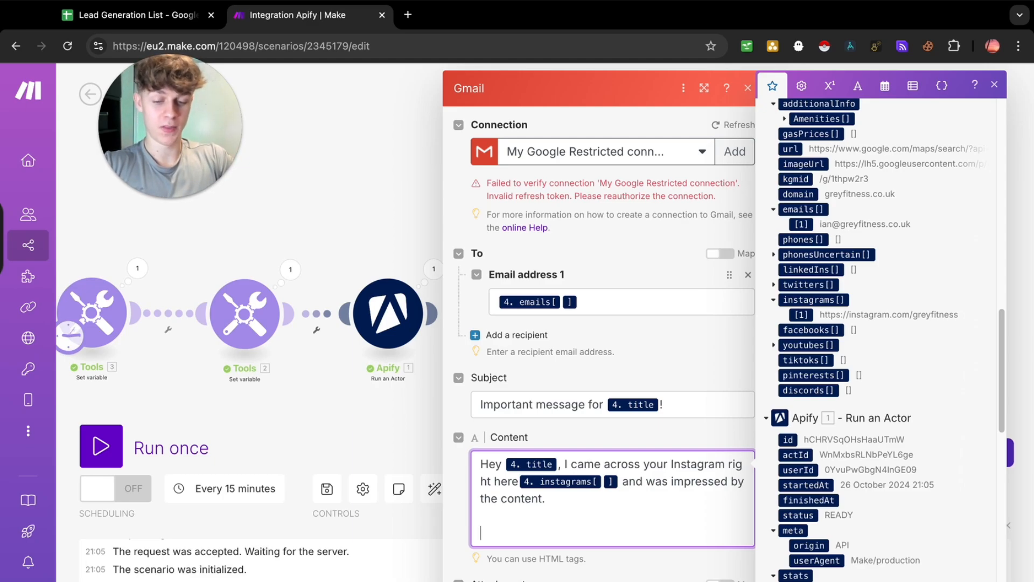
pyautogui.write('I wante')
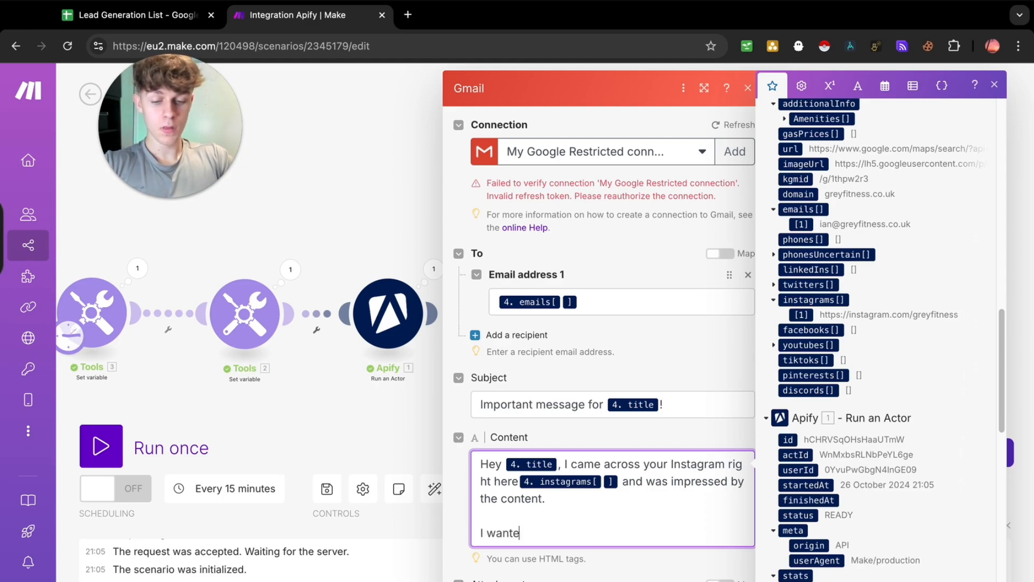
pyautogui.write('d to offer ')
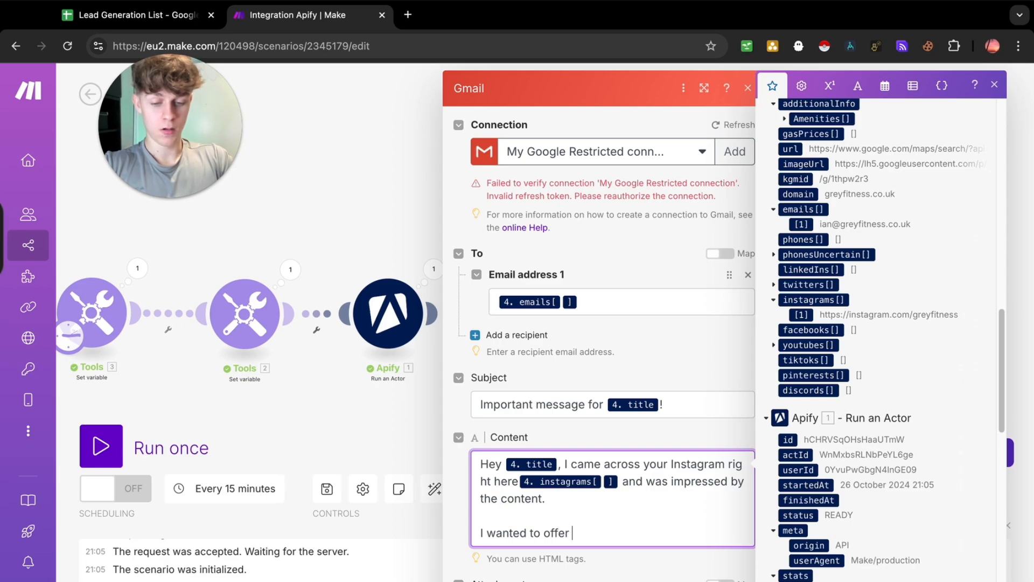
pyautogui.write('you a compeltely free')
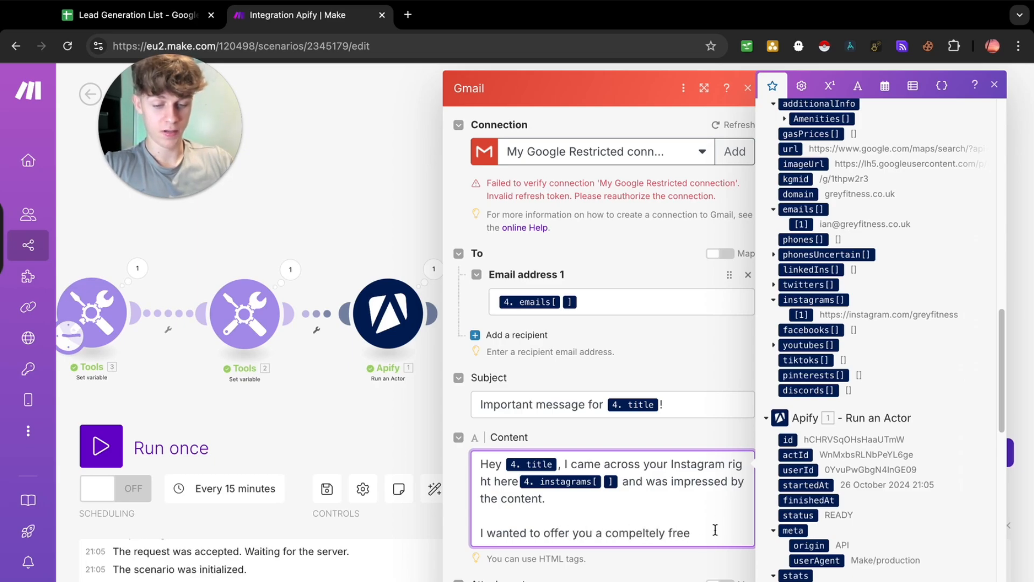
pyautogui.moveTo(659, 535); pyautogui.dragTo(637, 538)
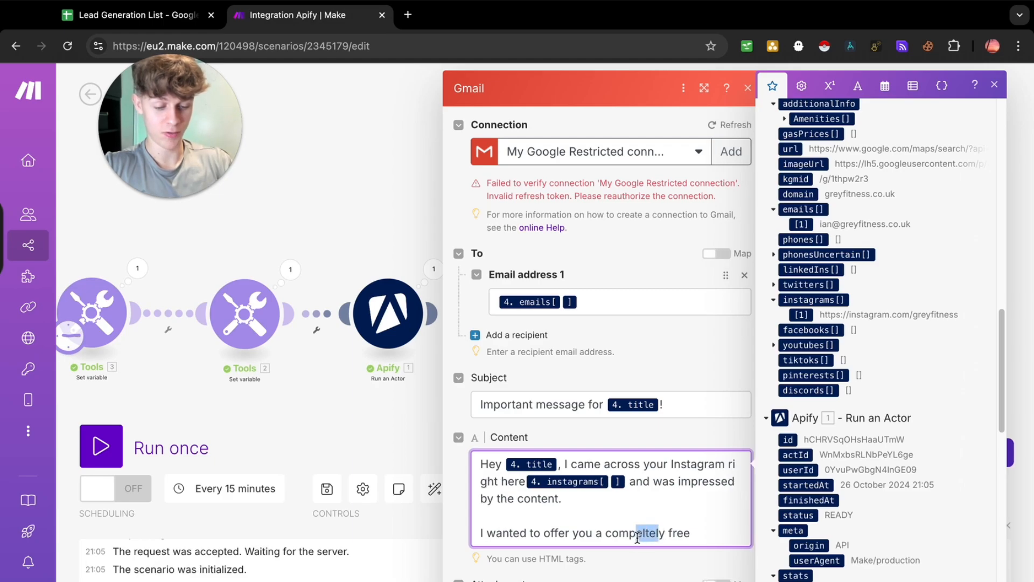
pyautogui.press('BackSpace')
pyautogui.write('letel')
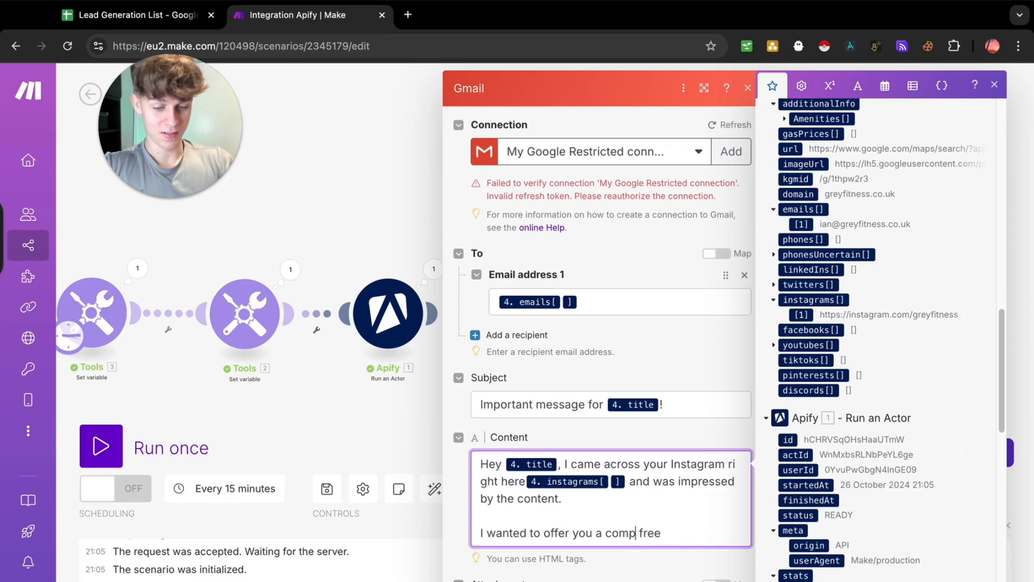
# Step: Complete the second paragraph's offer with "review automation"
pyautogui.click(696, 533)
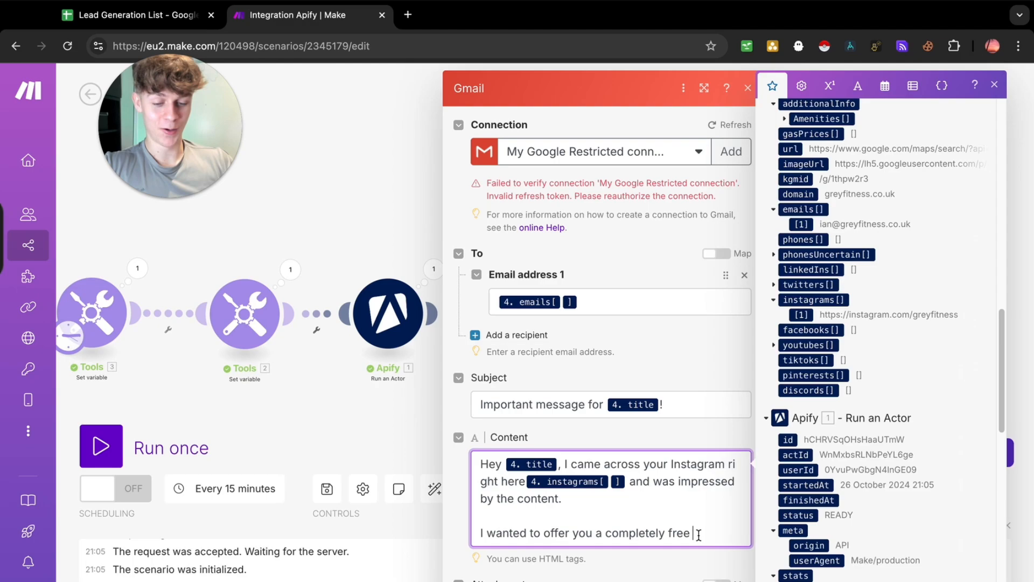
pyautogui.write('review a tu')
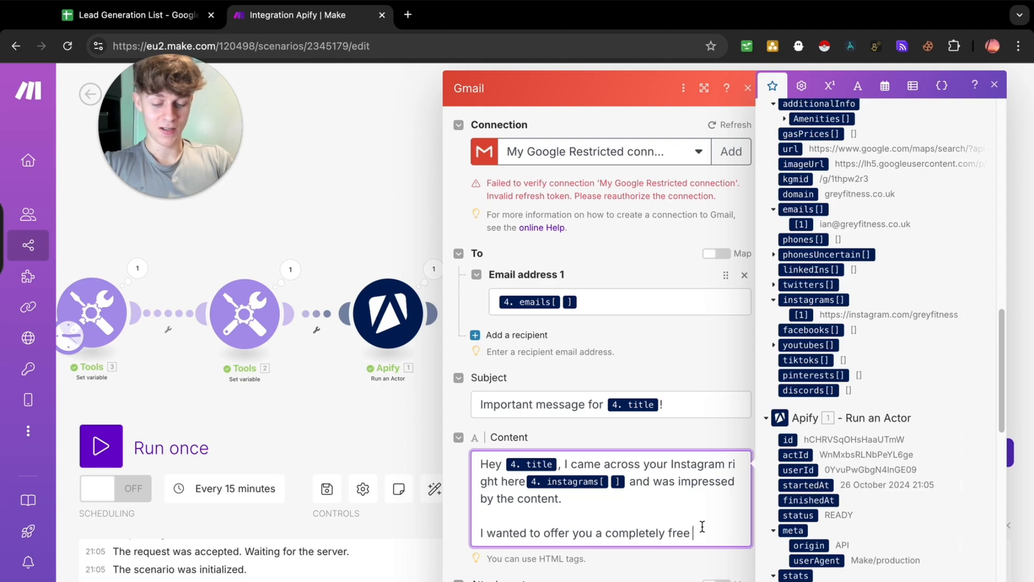
pyautogui.press('BackSpace')
pyautogui.press('BackSpace')
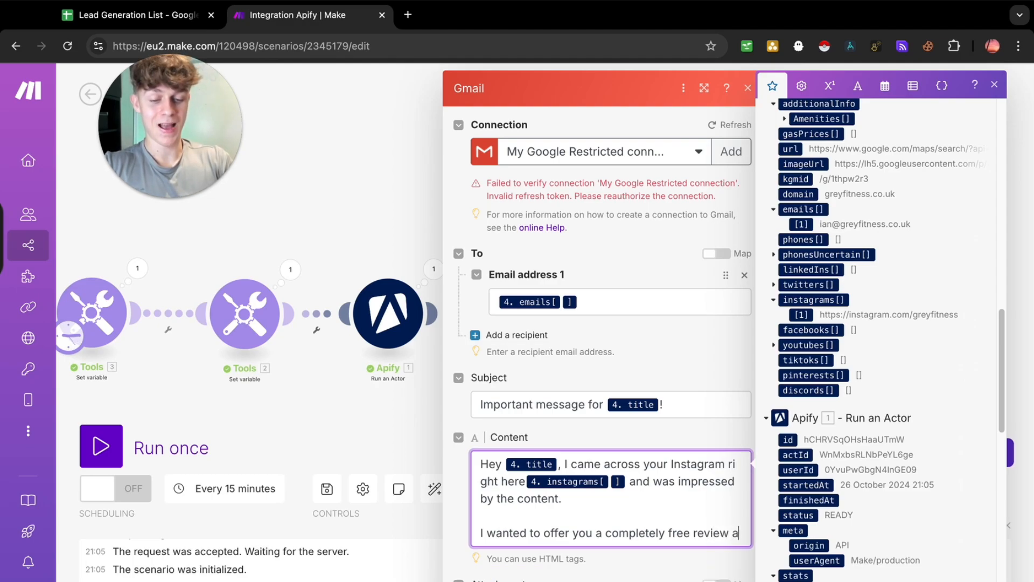
pyautogui.write('utomation')
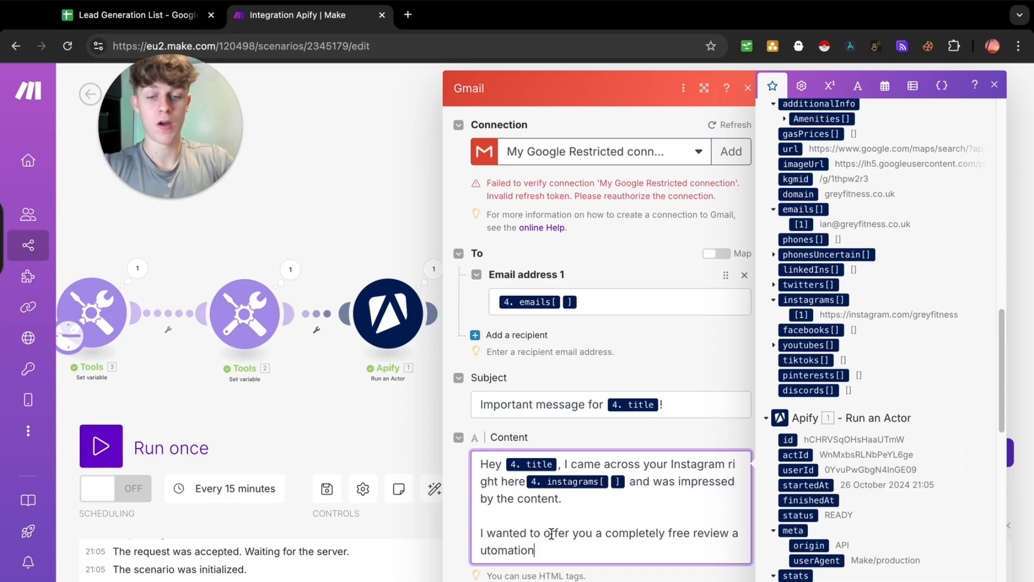
pyautogui.moveTo(501, 532); pyautogui.dragTo(646, 533)
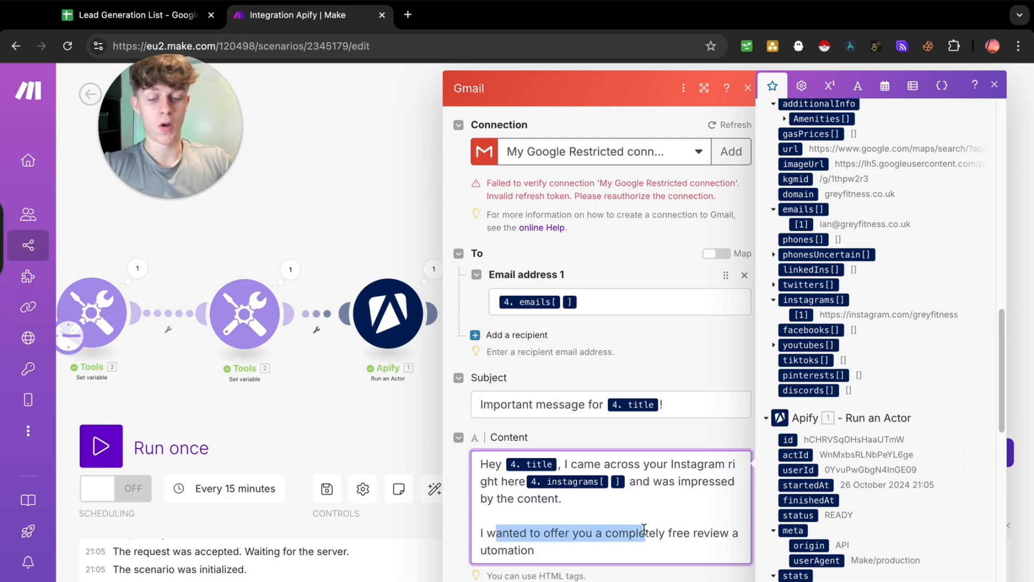
pyautogui.click(711, 532)
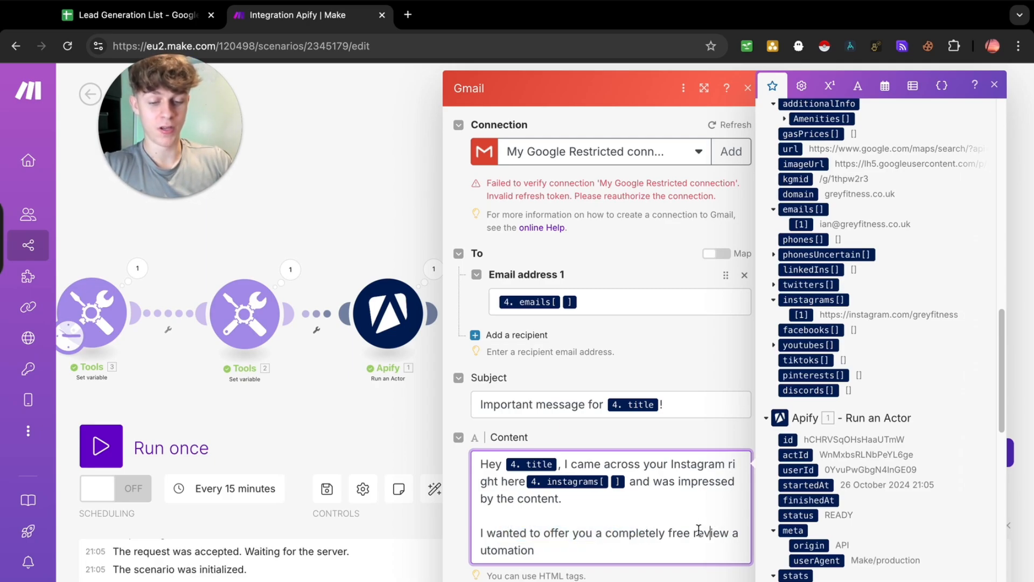
# Step: Extend the second paragraph with "as I saw you only had", the mapped reviewsCount value and a closing full stop
pyautogui.click(535, 550)
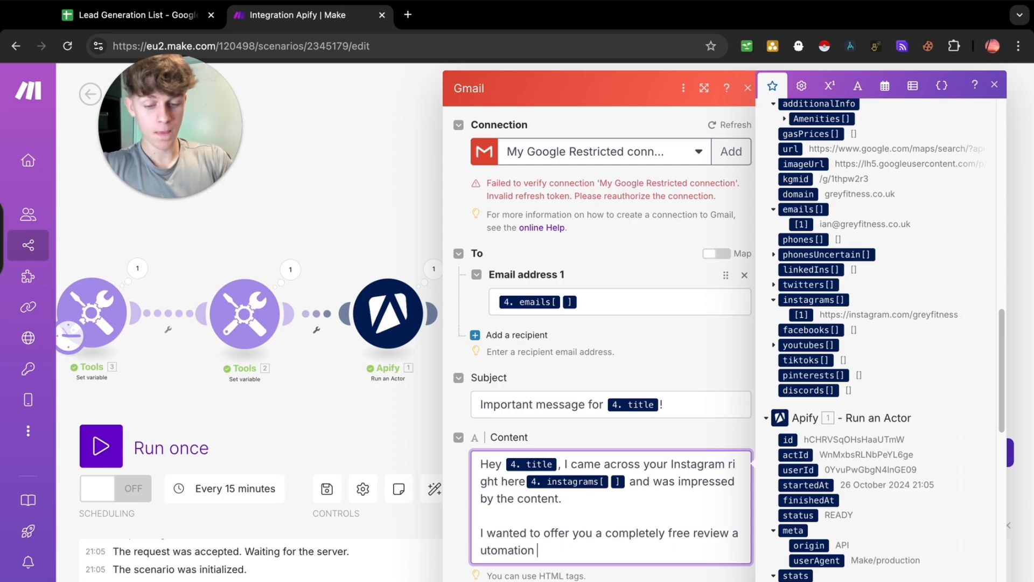
pyautogui.write('as I saw ')
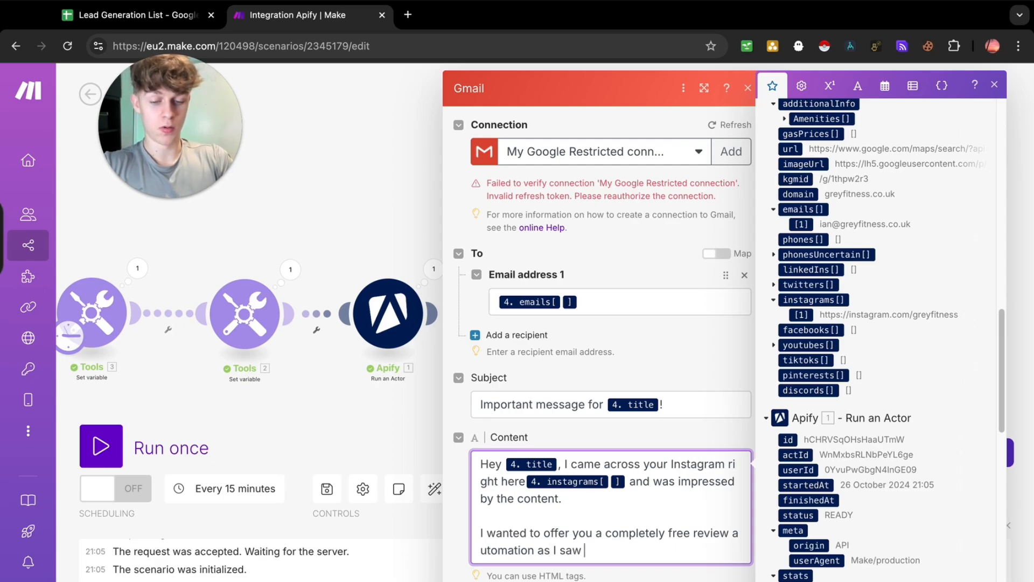
pyautogui.write('you only had')
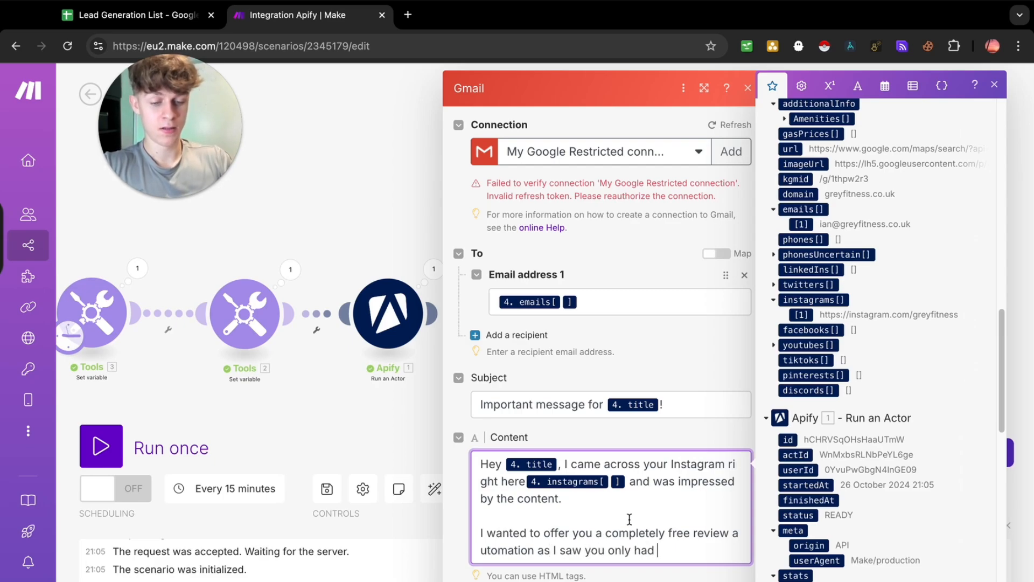
pyautogui.scroll(5, 862, 386)
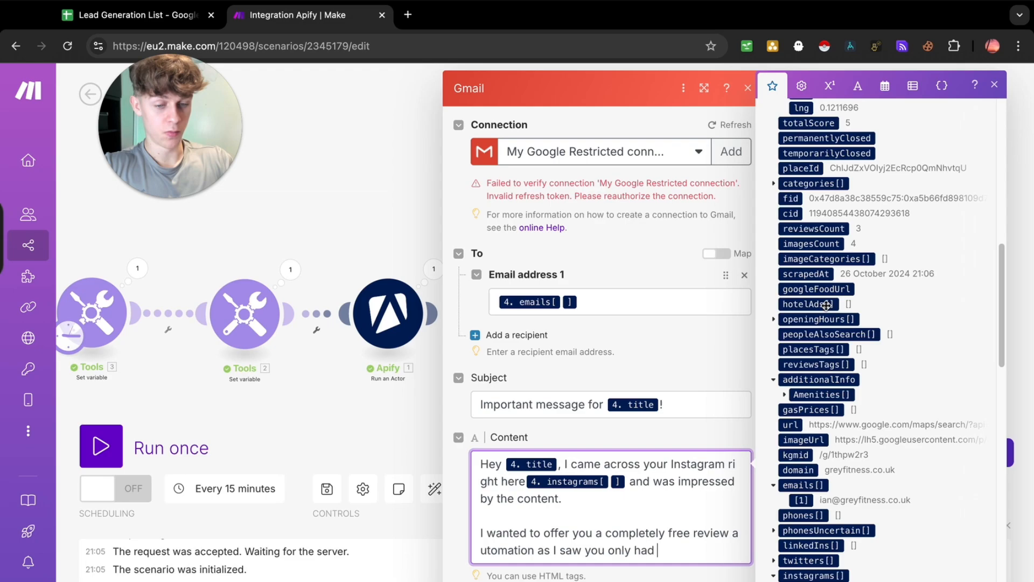
pyautogui.scroll(1, 826, 249)
pyautogui.click(827, 233)
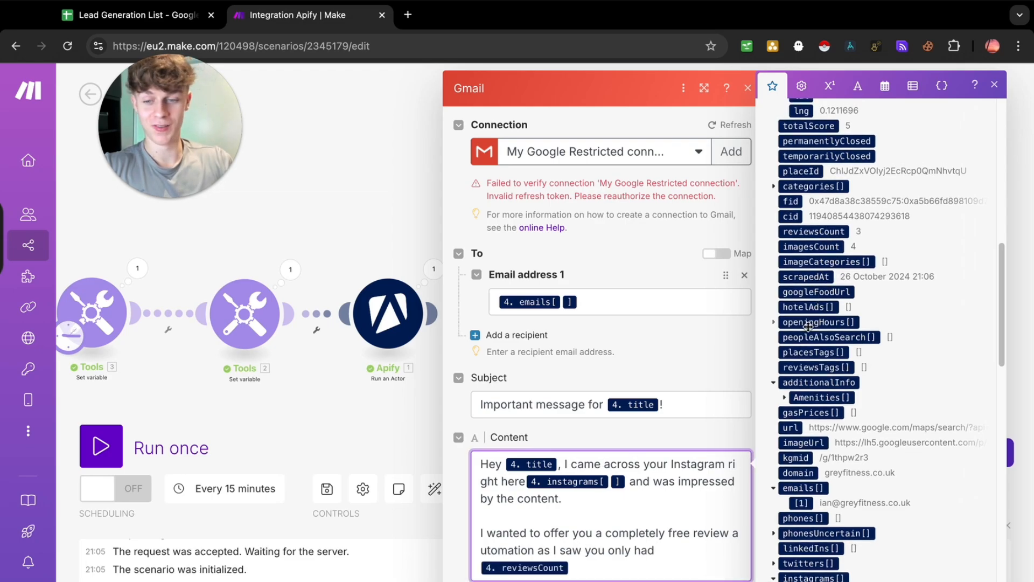
pyautogui.moveTo(496, 532); pyautogui.dragTo(619, 532)
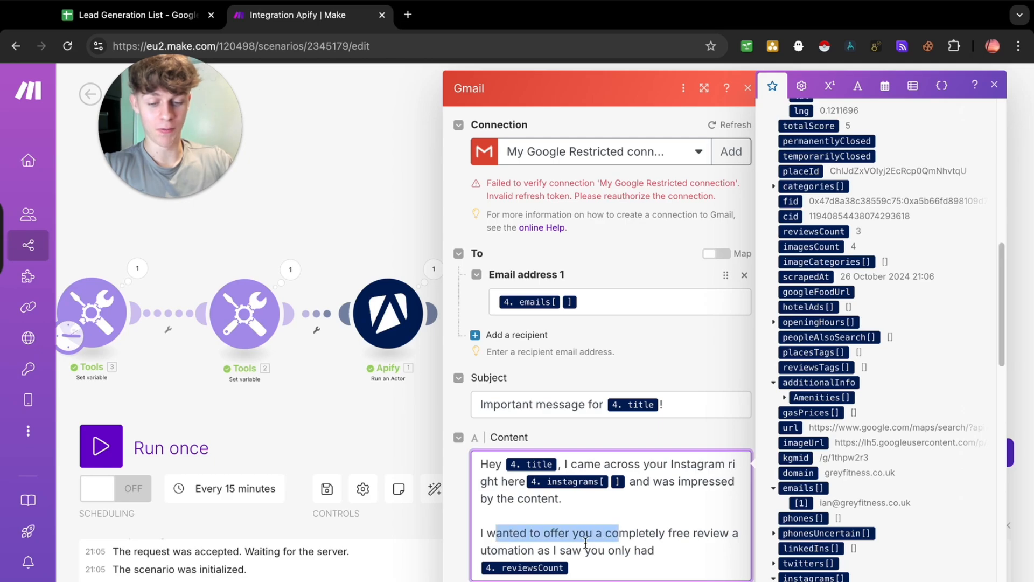
pyautogui.moveTo(508, 550); pyautogui.dragTo(682, 550)
pyautogui.click(595, 568)
pyautogui.click(614, 567)
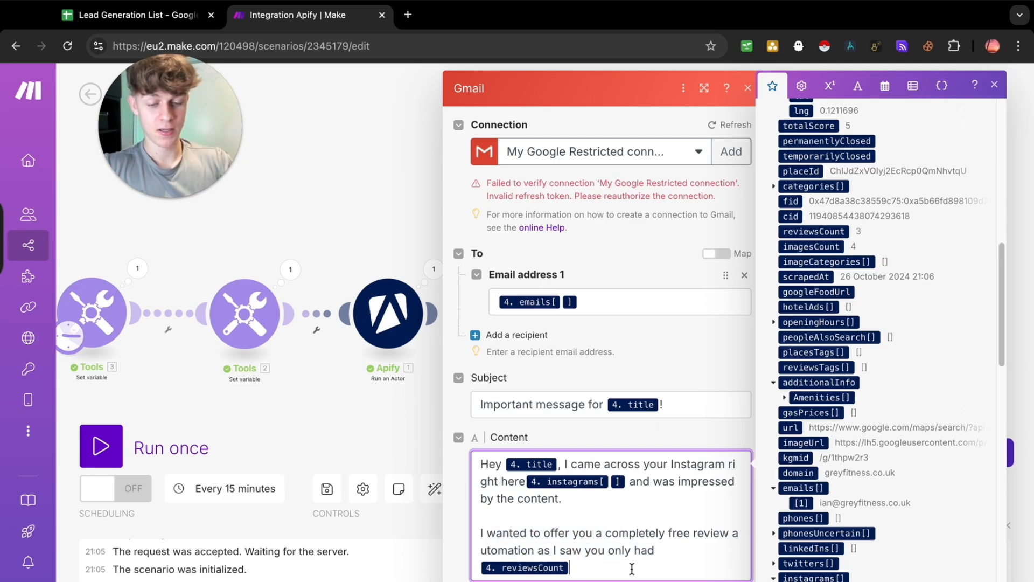
pyautogui.write('.')
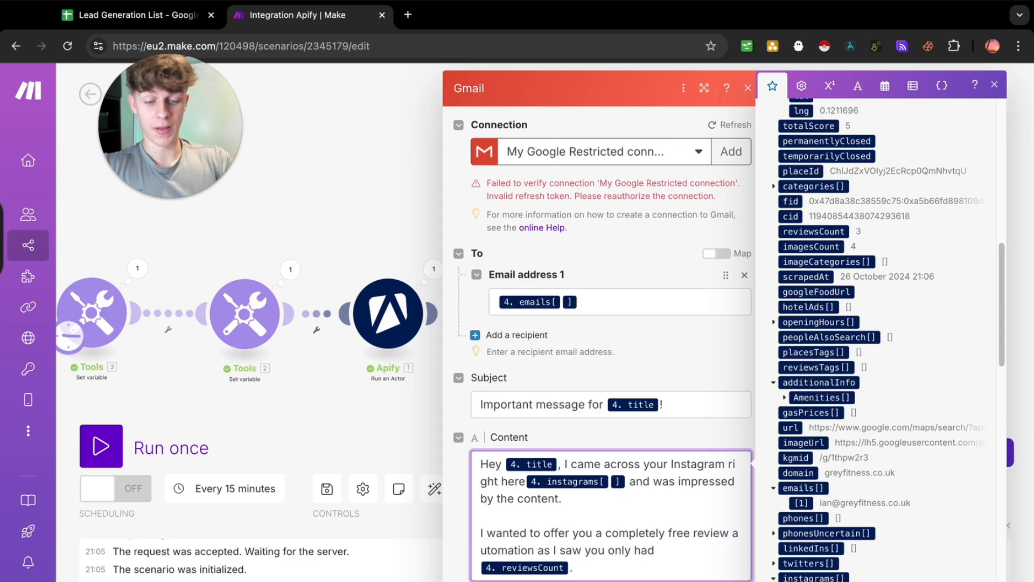
# Step: Start a new paragraph after a blank line reading "P.s. I'm not asking for a single penny"
pyautogui.press('Return')
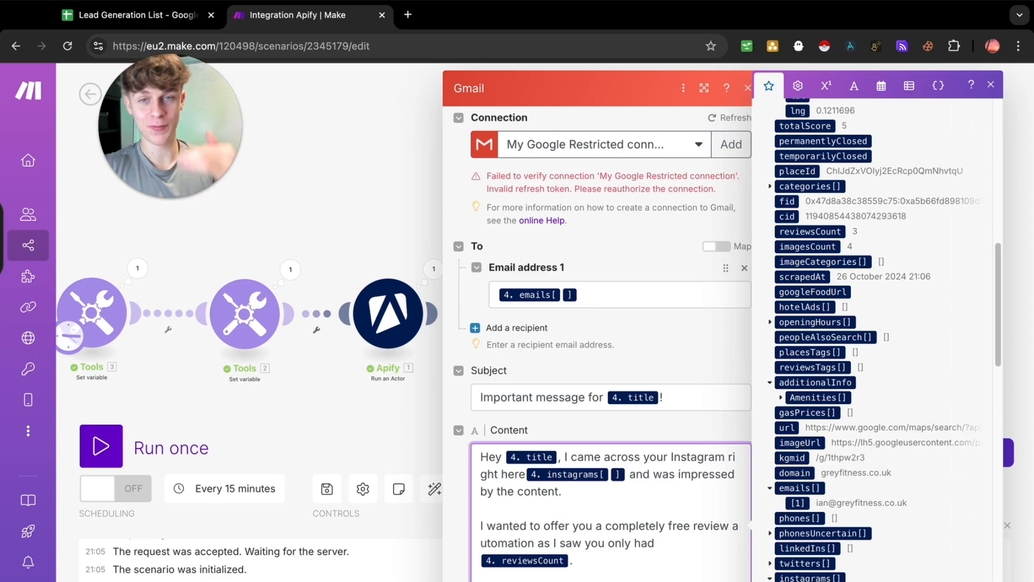
pyautogui.scroll(-1, 581, 501)
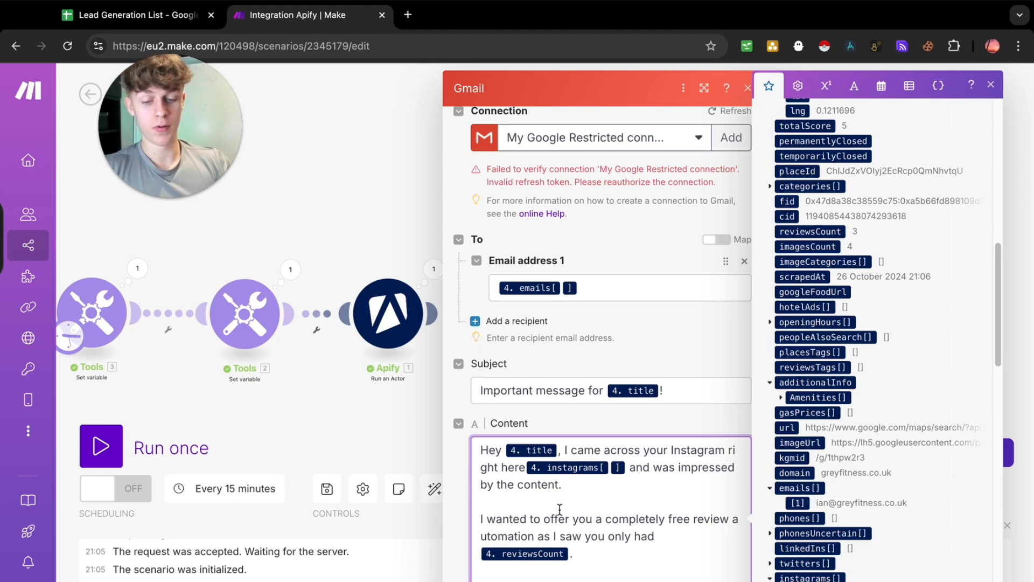
pyautogui.press('Return')
pyautogui.press('Return')
pyautogui.write('P.s. ')
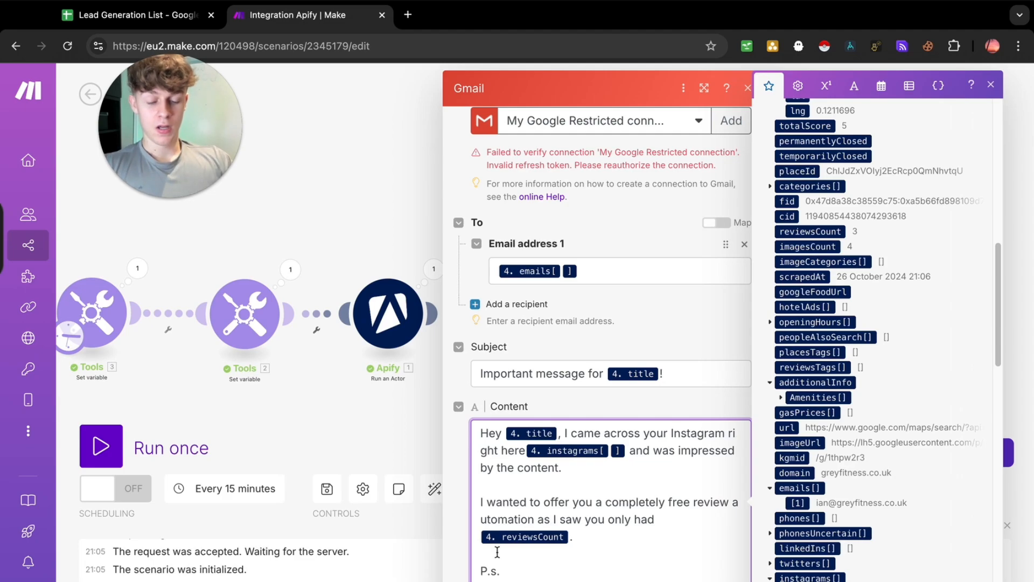
pyautogui.write("it'")
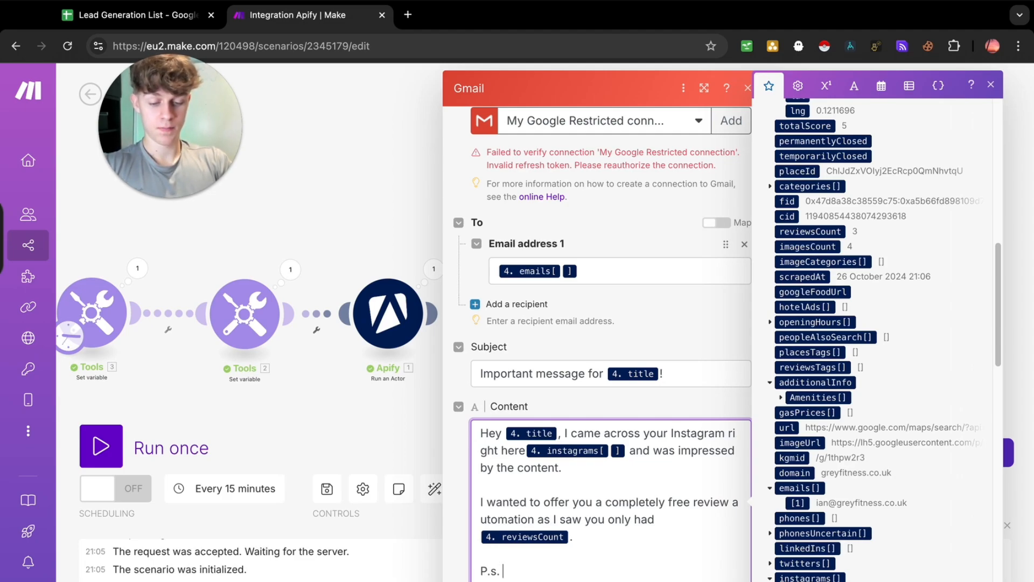
pyautogui.write('m not asking')
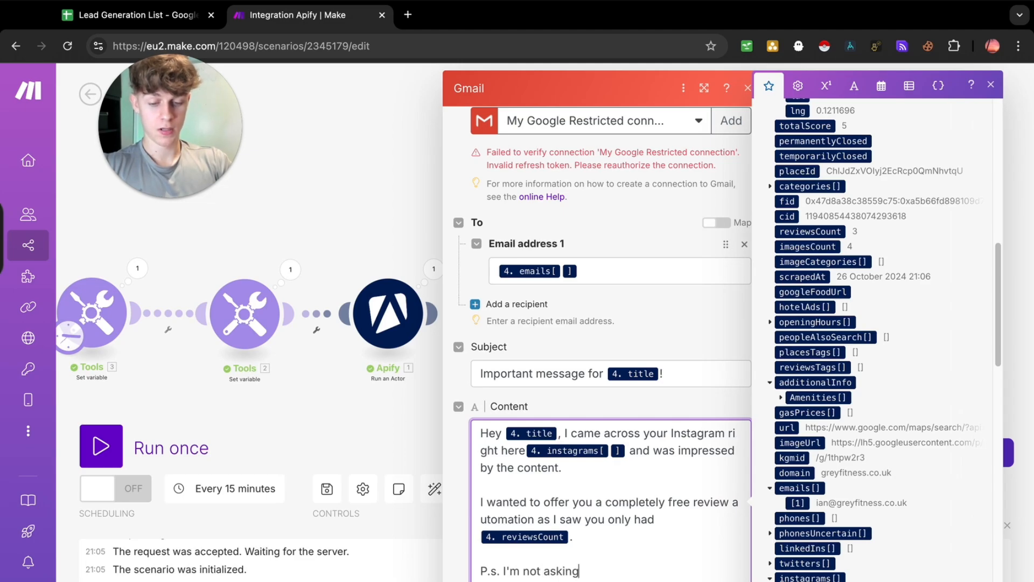
pyautogui.write(' for a single peeny')
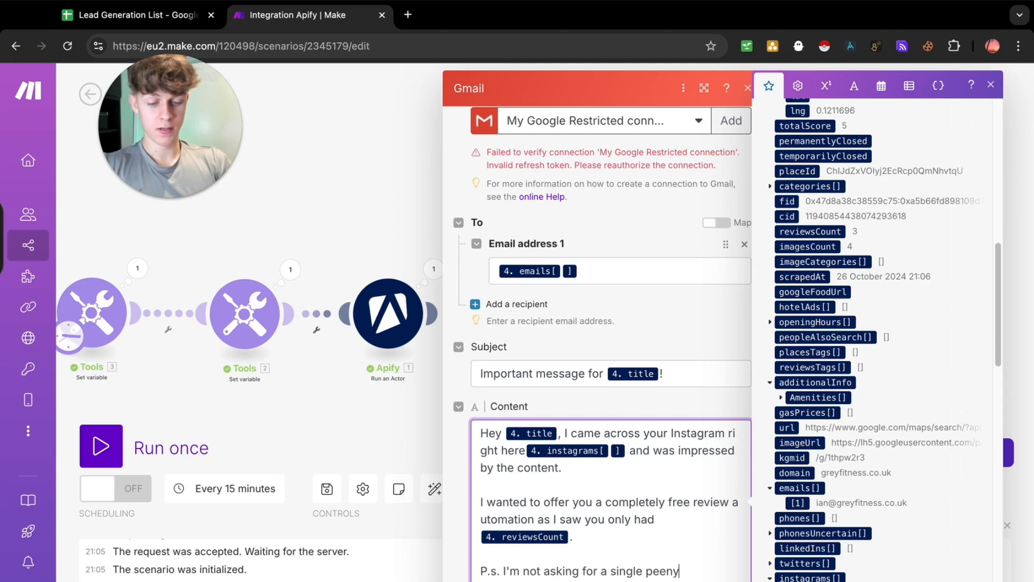
pyautogui.press('BackSpace')
pyautogui.press('BackSpace')
pyautogui.press('BackSpace')
pyautogui.write('nny')
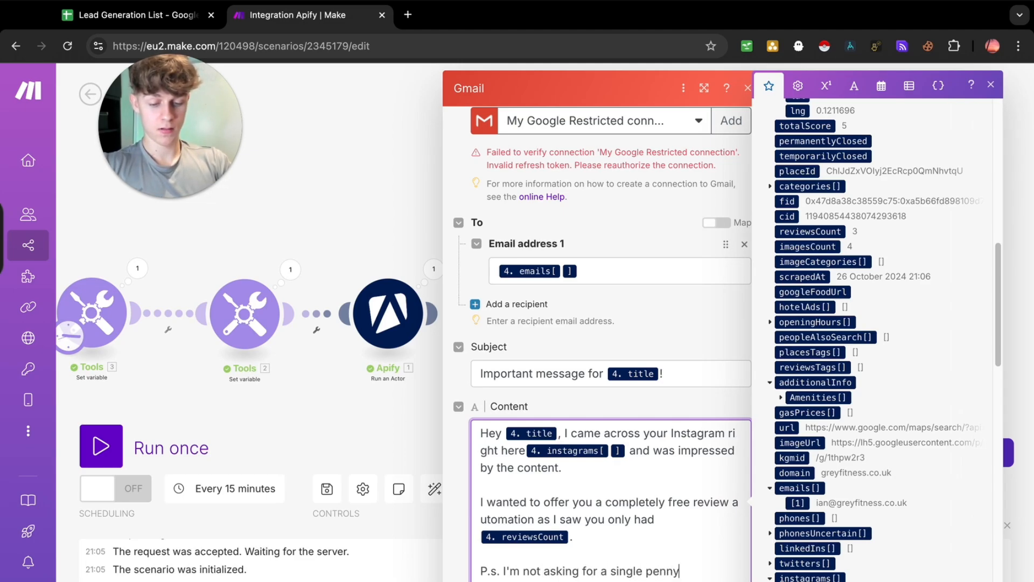
# Step: Finish the postscript with ", I wanted to lead with value.", then add "Would this help?" and the sender's first name as separate closing lines
pyautogui.write(', I wanted t')
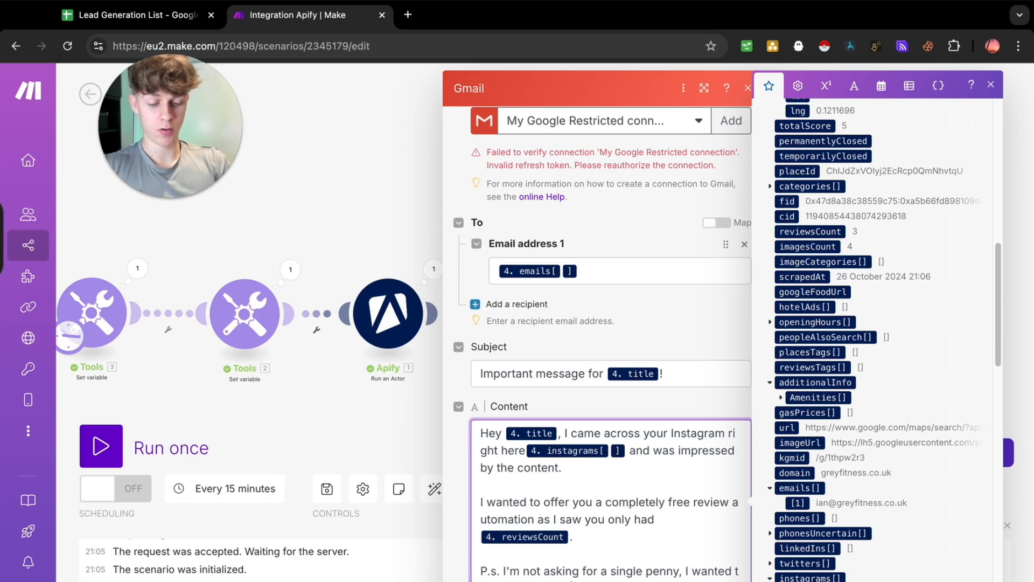
pyautogui.scroll(-1, 598, 343)
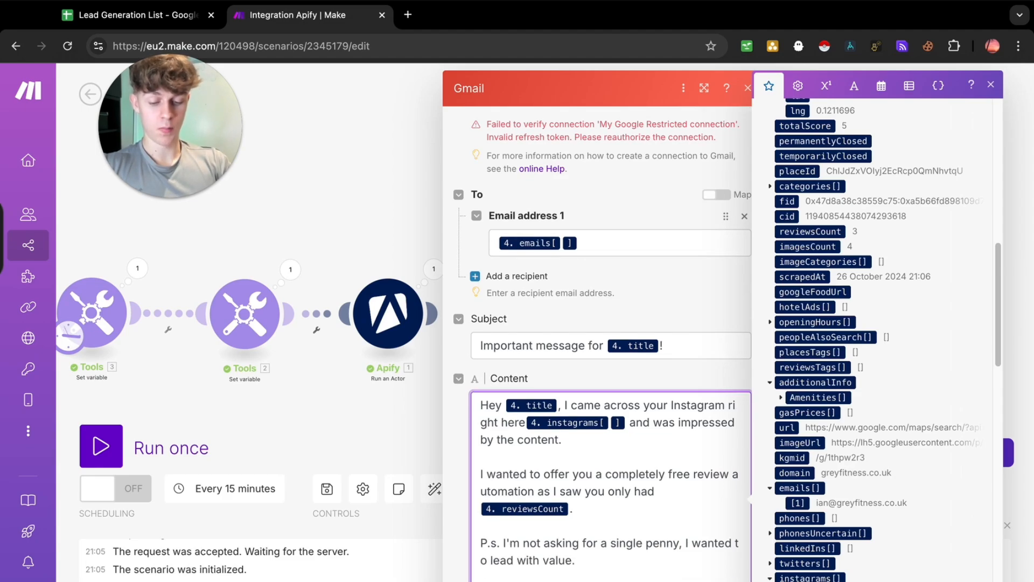
pyautogui.scroll(-1, 602, 341)
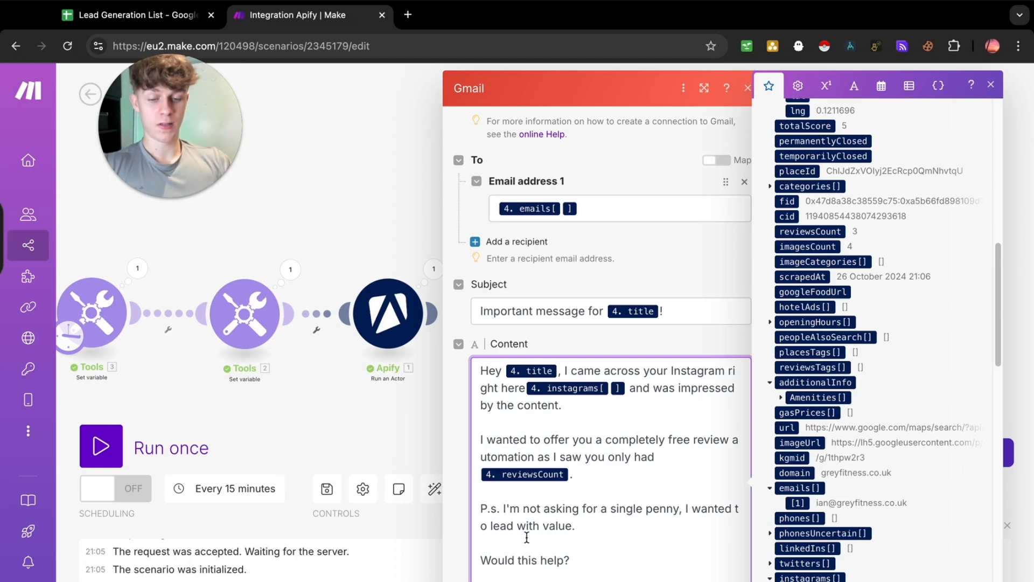
# Step: Review the recipient, subject and full content of the Gmail message
pyautogui.moveTo(579, 576); pyautogui.dragTo(476, 366)
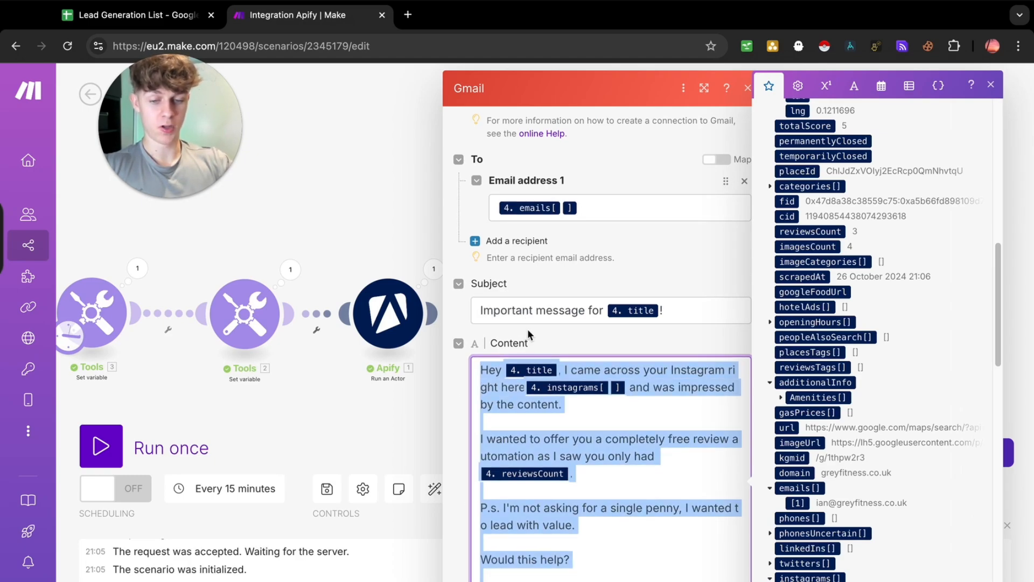
pyautogui.scroll(-3, 620, 332)
pyautogui.scroll(2, 619, 333)
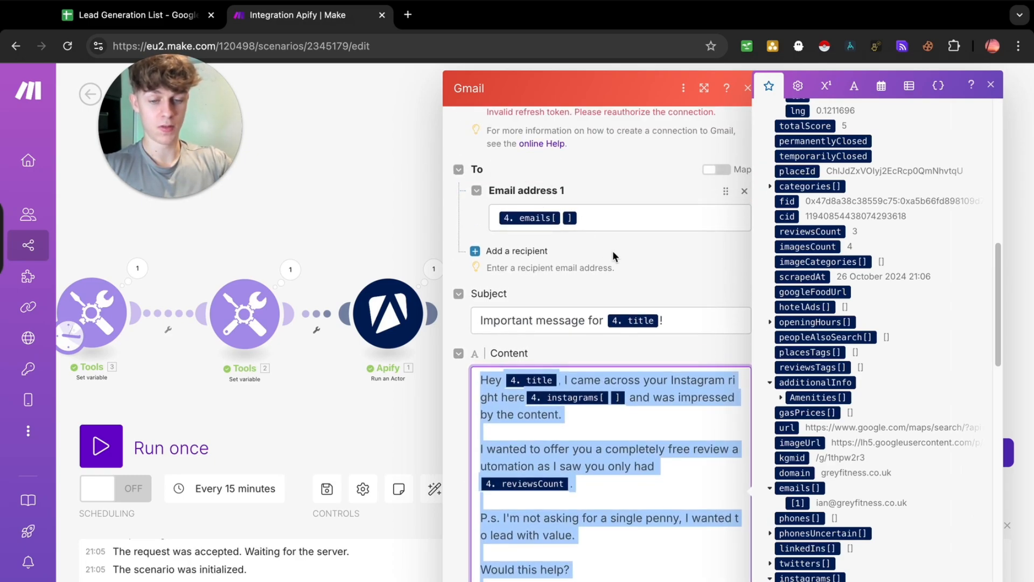
pyautogui.scroll(-1, 612, 252)
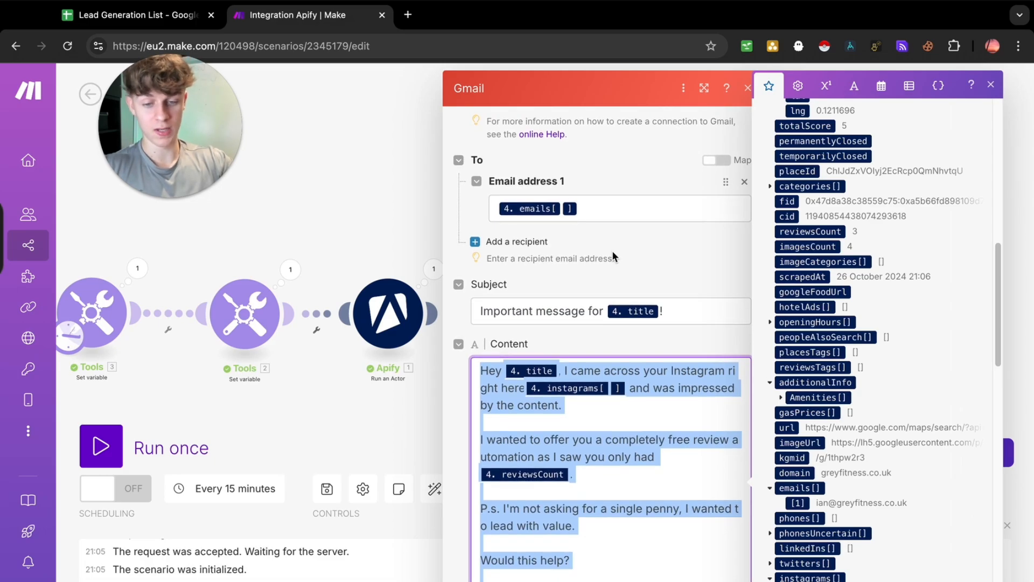
pyautogui.scroll(-1, 612, 254)
pyautogui.moveTo(480, 294); pyautogui.dragTo(493, 294)
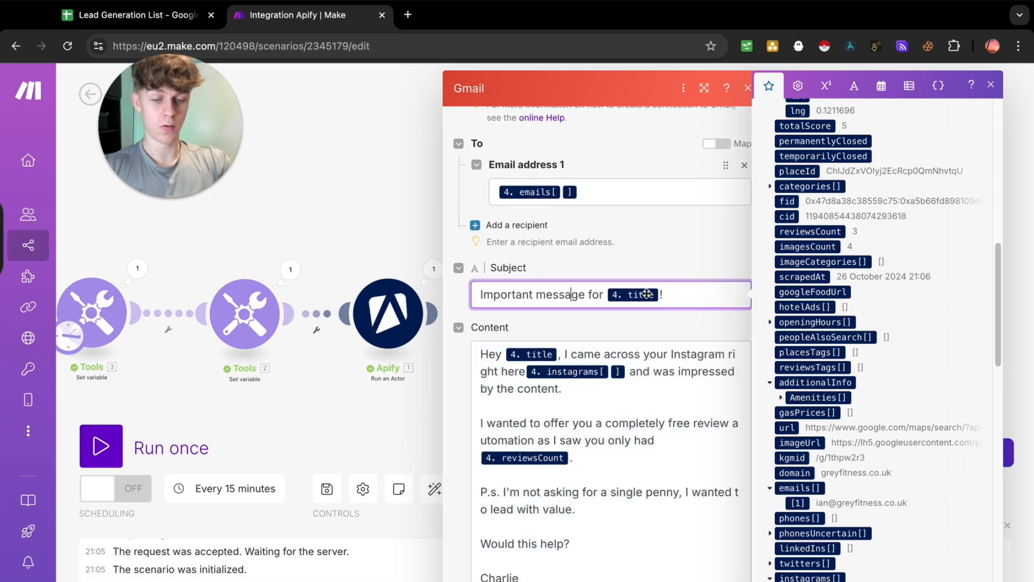
pyautogui.scroll(-2, 610, 246)
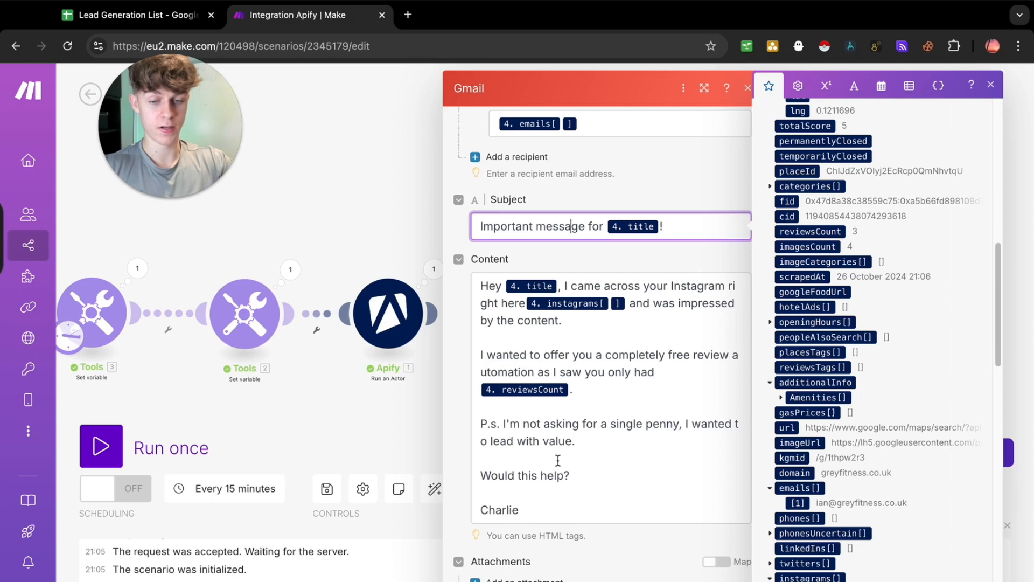
# Step: Reword the email subject to "Have you seen this" followed by the mapped title value and a question mark
pyautogui.scroll(5, 557, 460)
pyautogui.moveTo(588, 408); pyautogui.dragTo(480, 407)
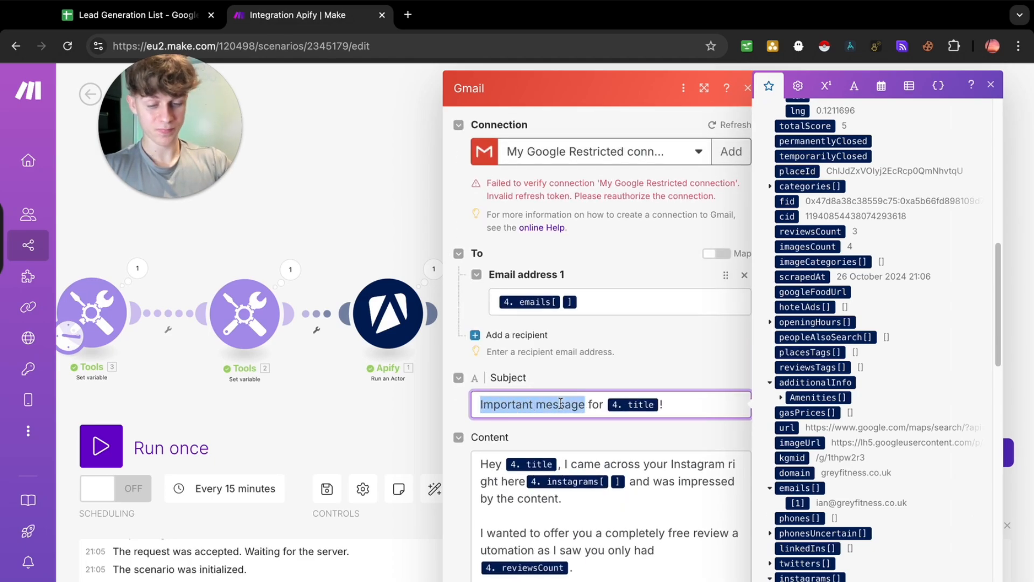
pyautogui.moveTo(606, 405); pyautogui.dragTo(473, 409)
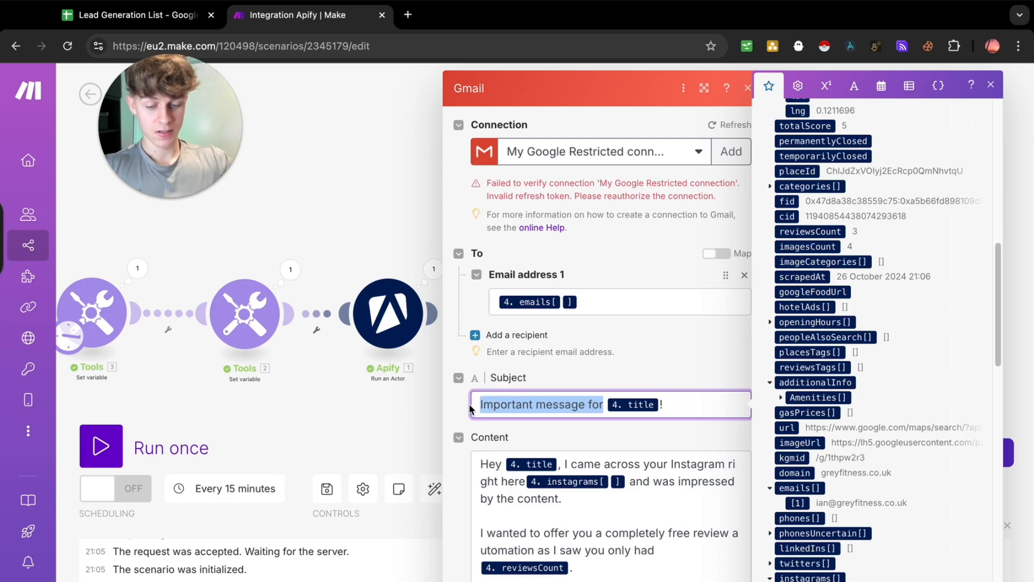
pyautogui.write('Have you seen this')
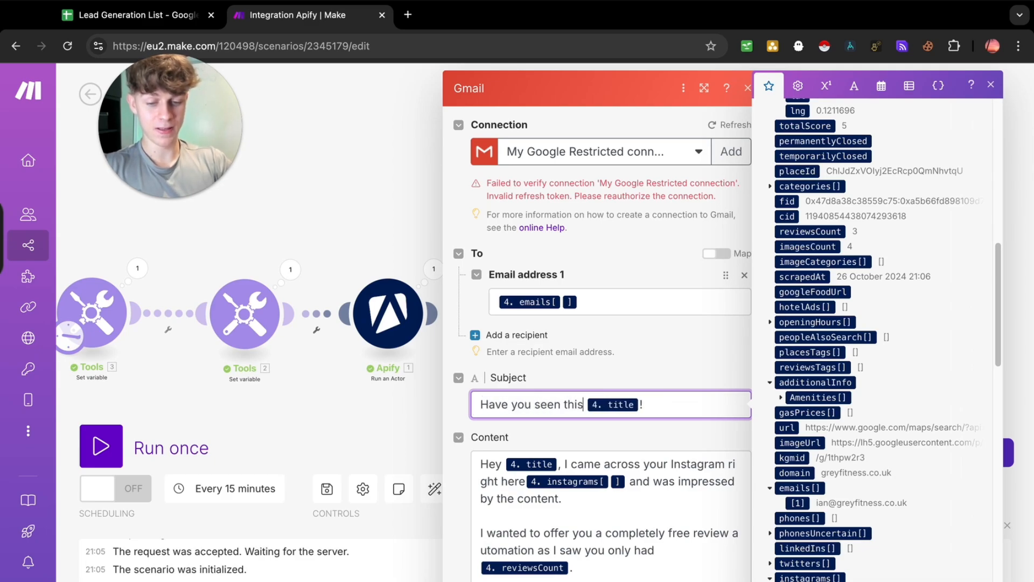
pyautogui.click(641, 405)
pyautogui.press('BackSpace')
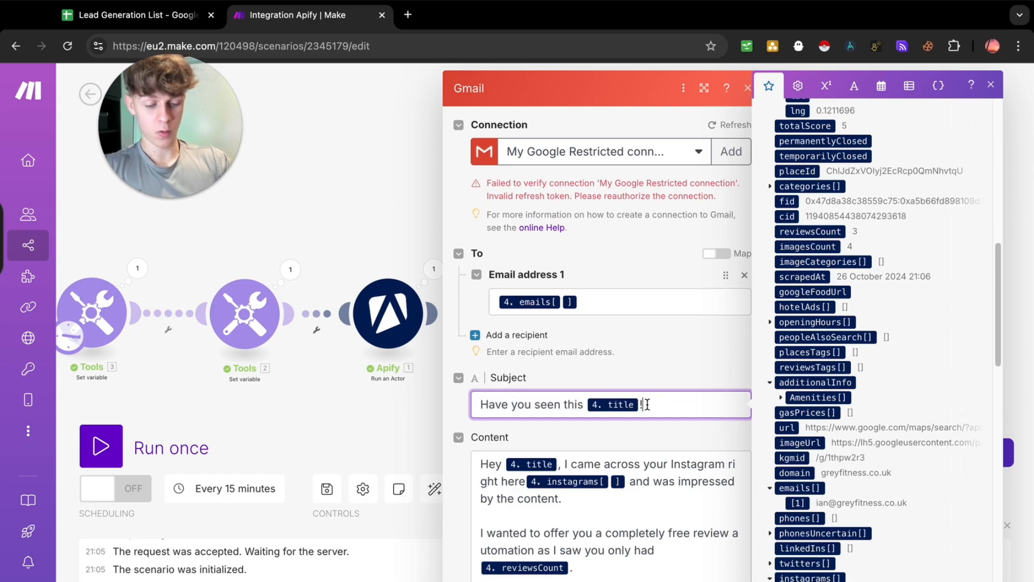
pyautogui.write('?')
pyautogui.moveTo(501, 405); pyautogui.dragTo(549, 405)
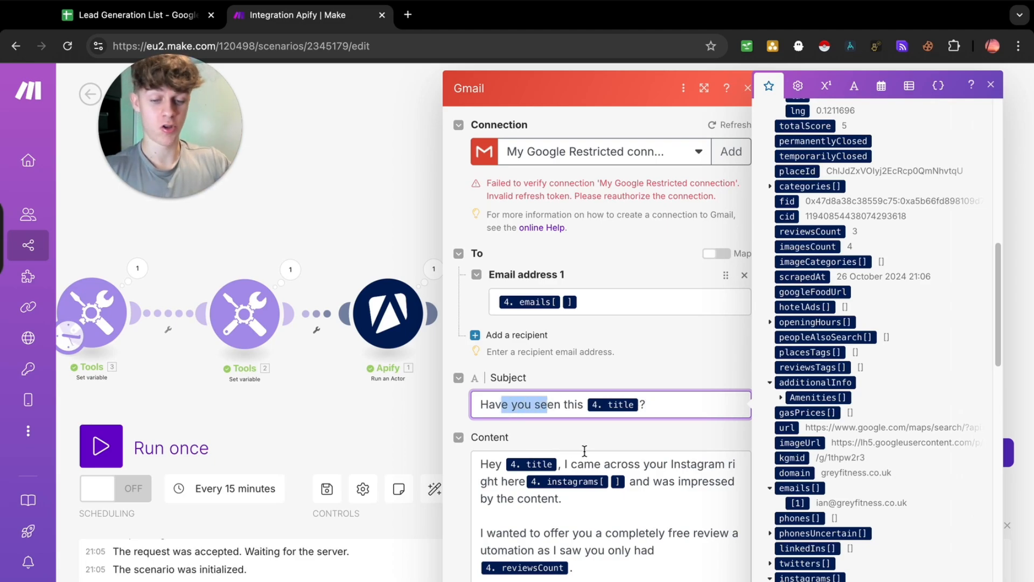
# Step: Check the finished message down to its sign-off and confirm the Gmail module's settings
pyautogui.scroll(-3, 584, 450)
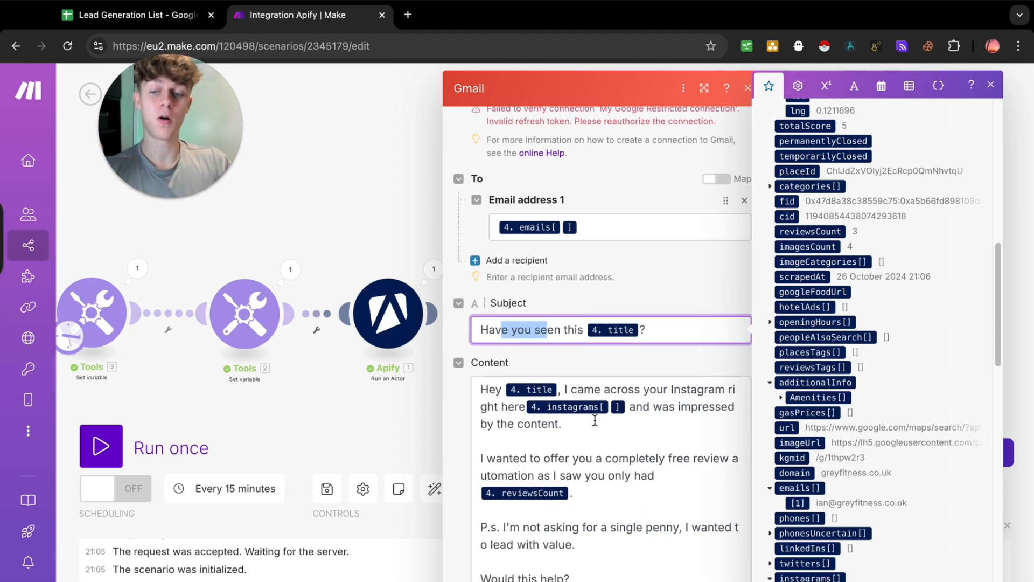
pyautogui.scroll(-2, 595, 420)
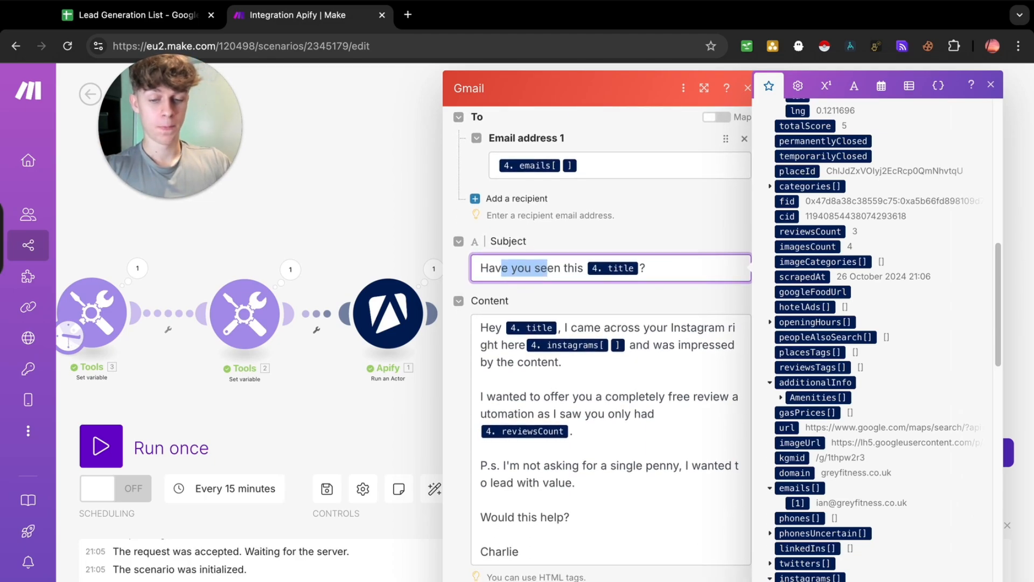
pyautogui.click(724, 579)
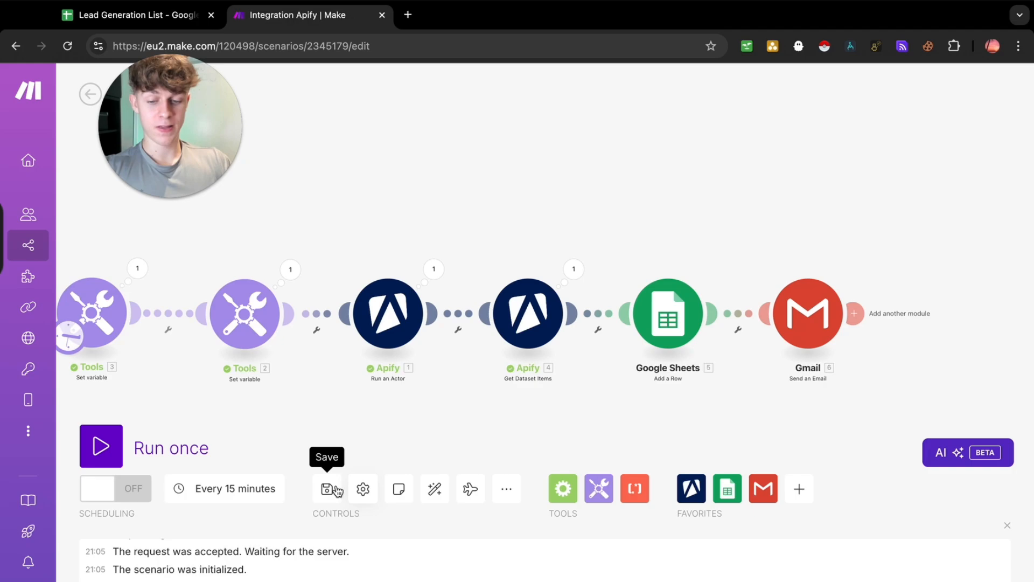
# Step: Review the column mappings from Phone to Instagram in the Google Sheets Add a Row module
pyautogui.scroll(-3, 431, 423)
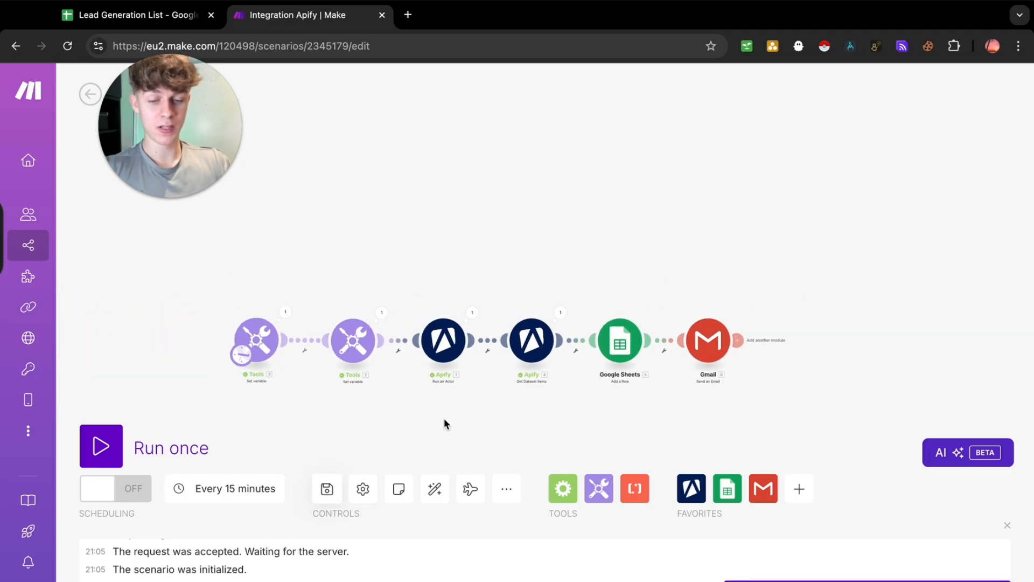
pyautogui.scroll(1, 443, 424)
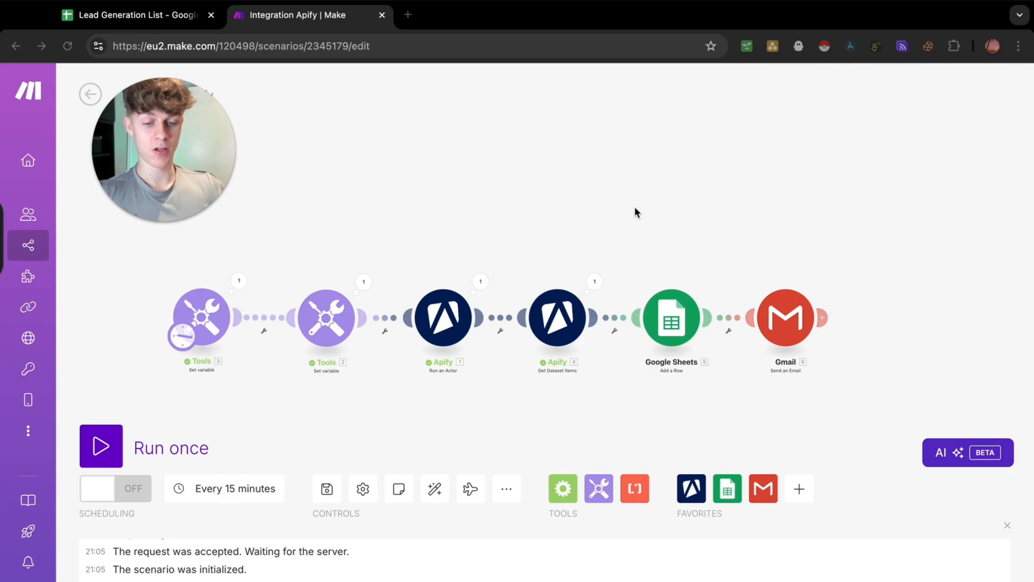
pyautogui.click(671, 309)
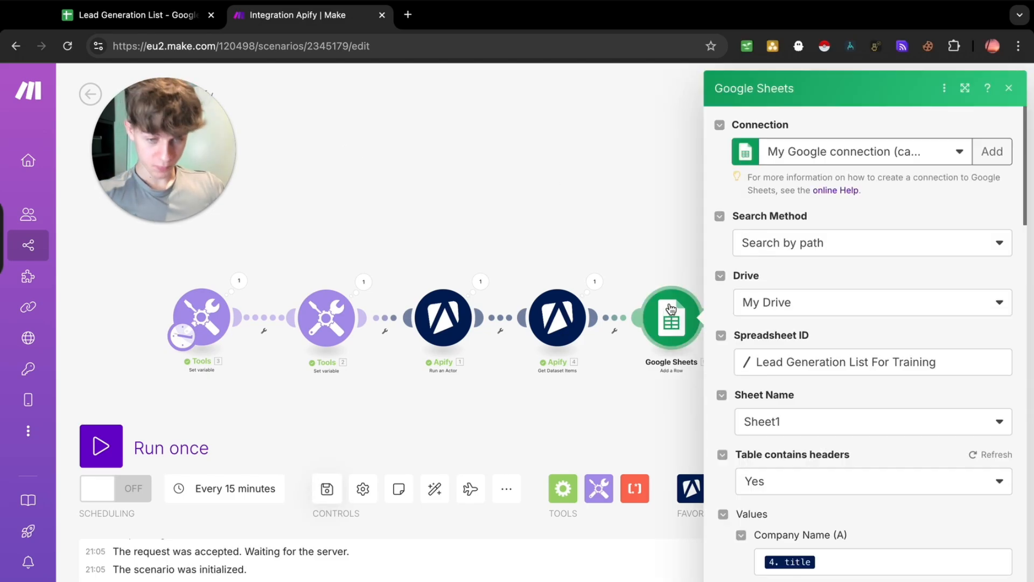
pyautogui.scroll(-9, 832, 377)
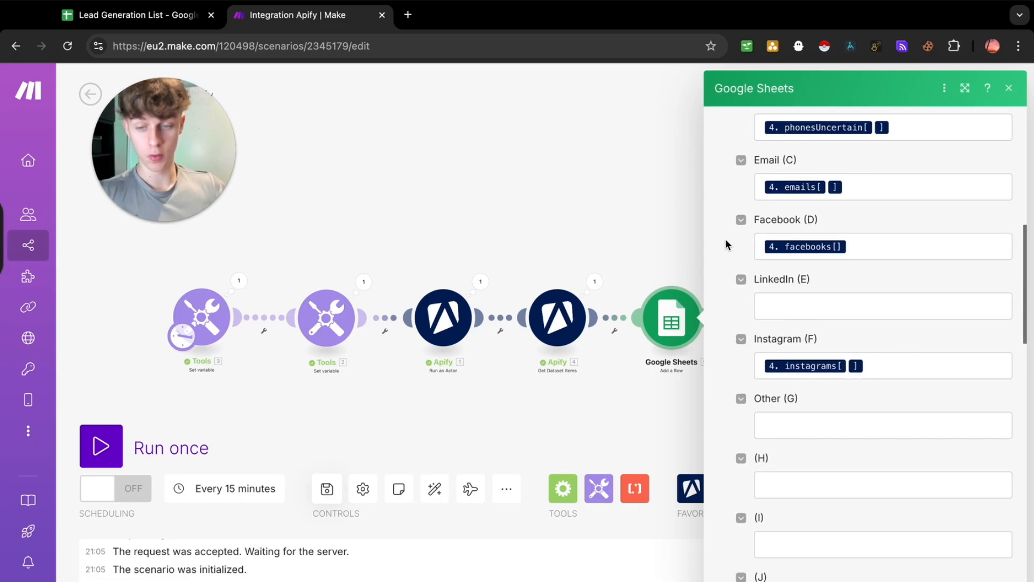
pyautogui.scroll(1, 840, 309)
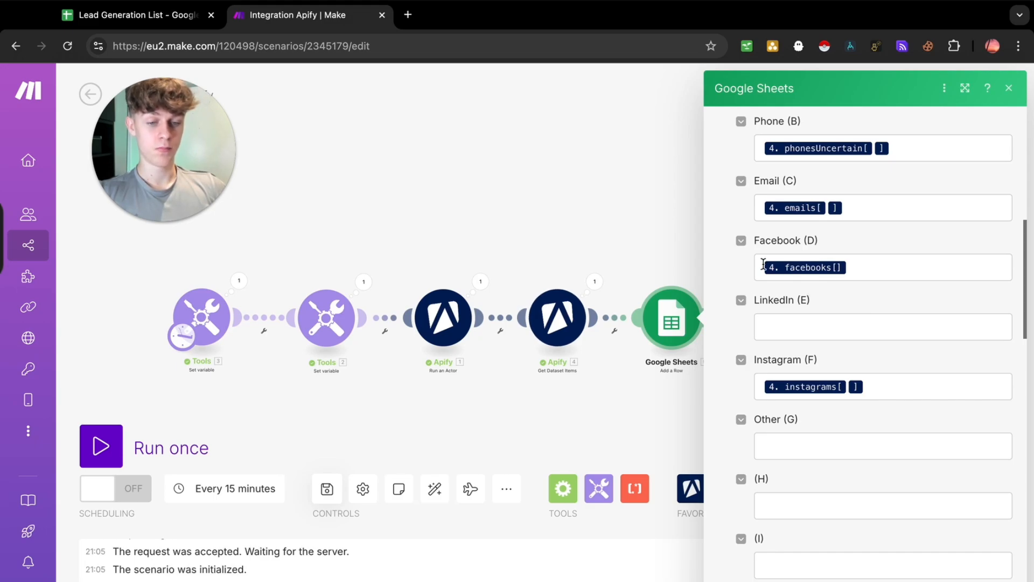
pyautogui.click(585, 207)
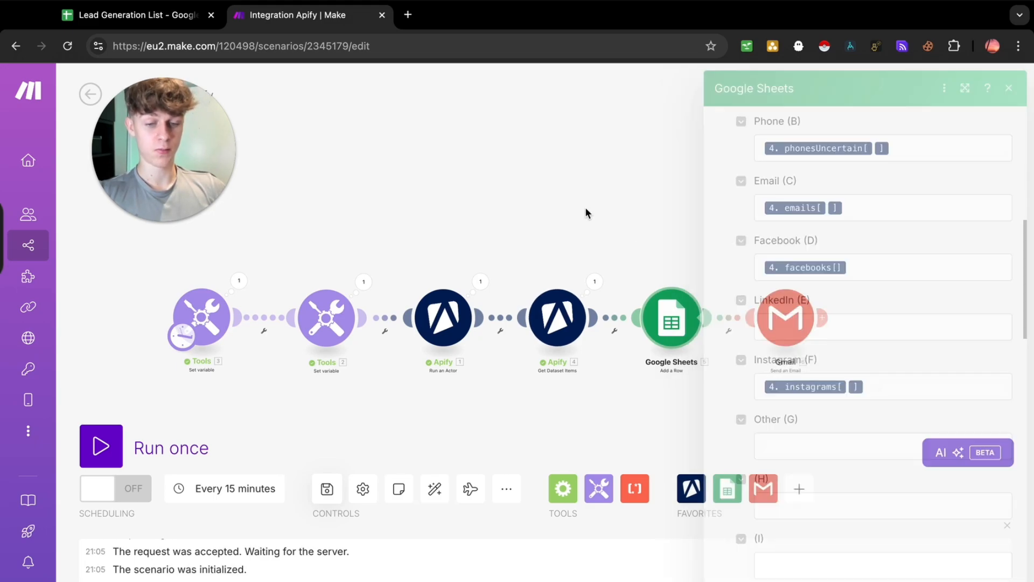
# Step: Add an OpenAI Create a Completion module after Gmail, using the GPT-4o (system) model for the chat completion
pyautogui.click(826, 314)
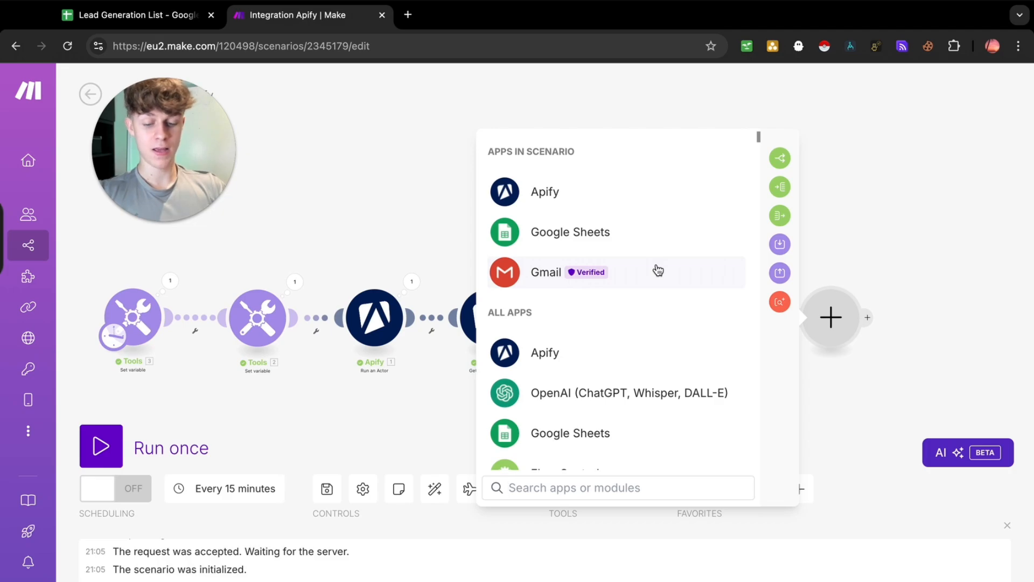
pyautogui.write('chat')
pyautogui.click(604, 352)
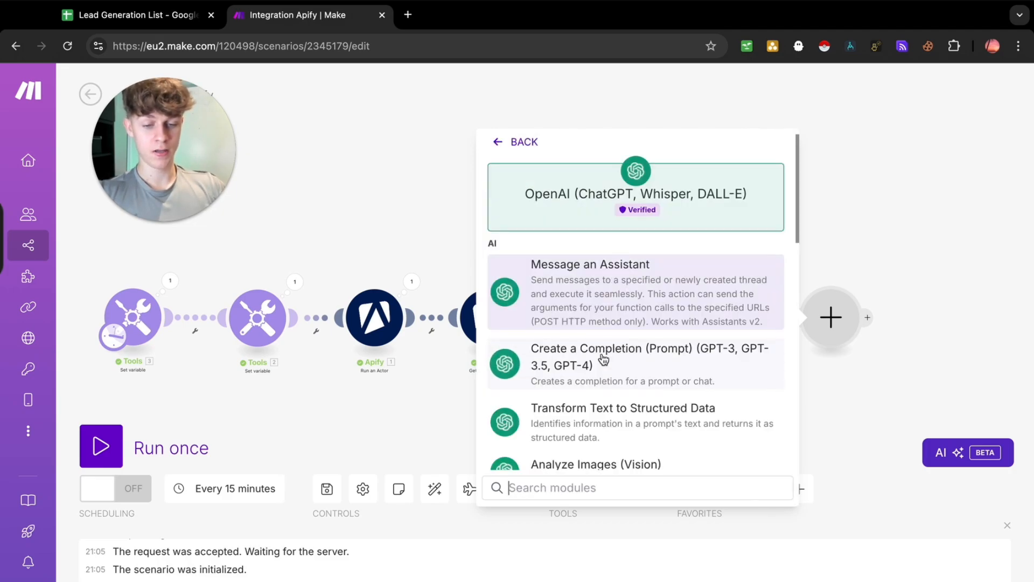
pyautogui.click(592, 363)
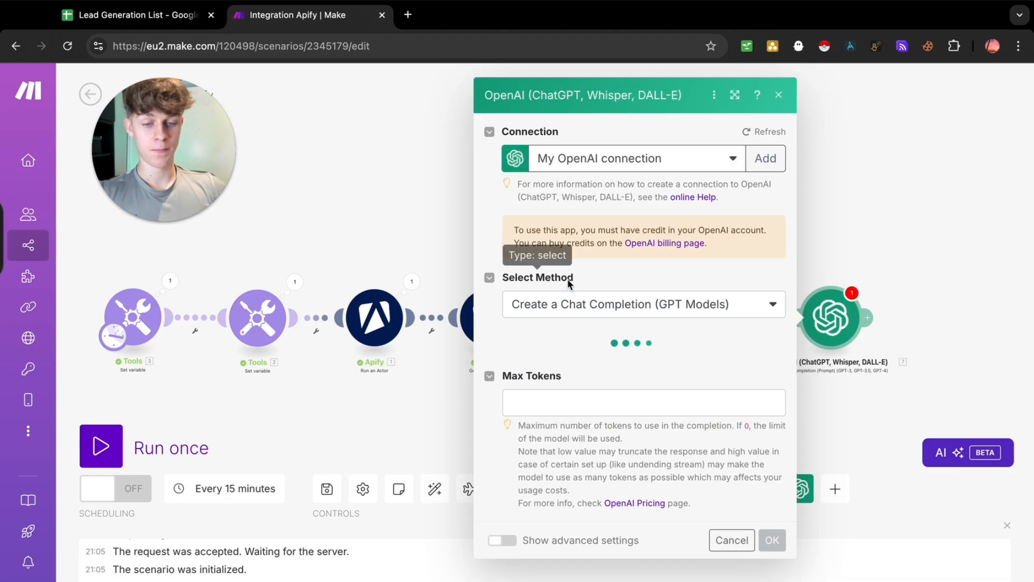
pyautogui.click(557, 358)
pyautogui.click(569, 423)
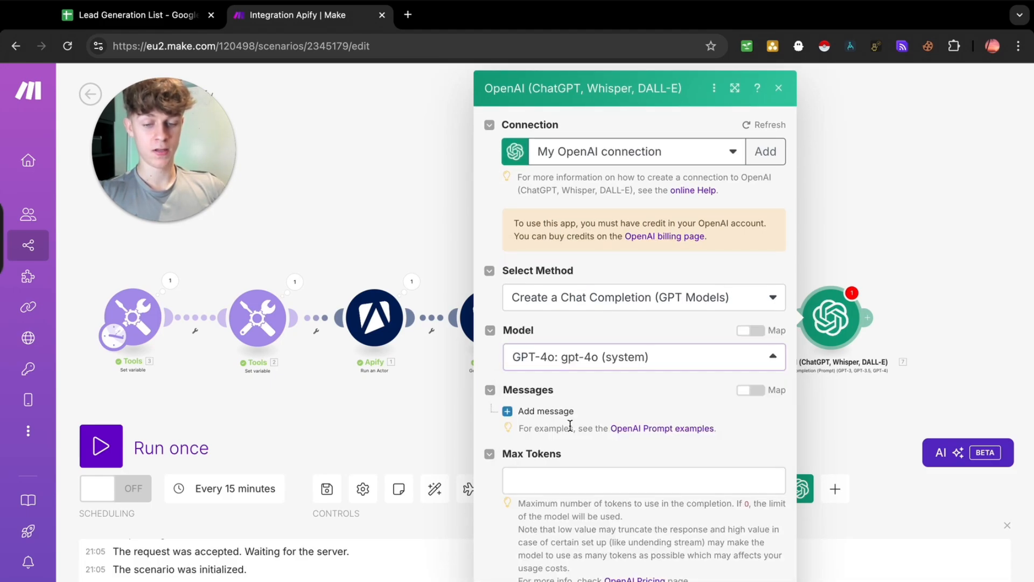
# Step: Add one message to the OpenAI module and set its role to Assistant
pyautogui.click(565, 411)
pyautogui.click(589, 460)
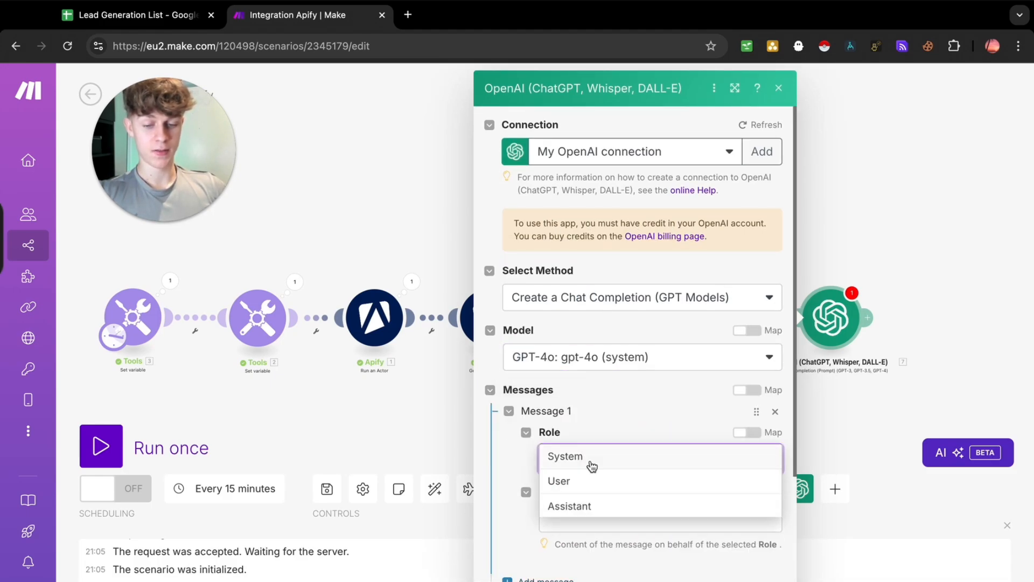
pyautogui.click(593, 506)
# Step: Begin the prompt with "I want to act as a 7 figure copywriter and write a personalised message that's no longer than 20 words using this information:"
pyautogui.click(588, 517)
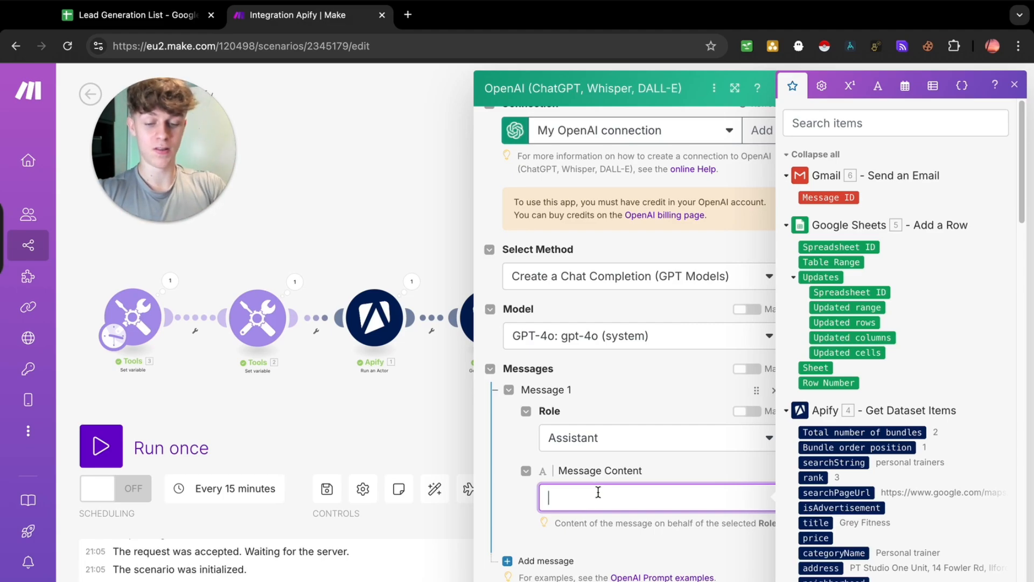
pyautogui.write('I want to ')
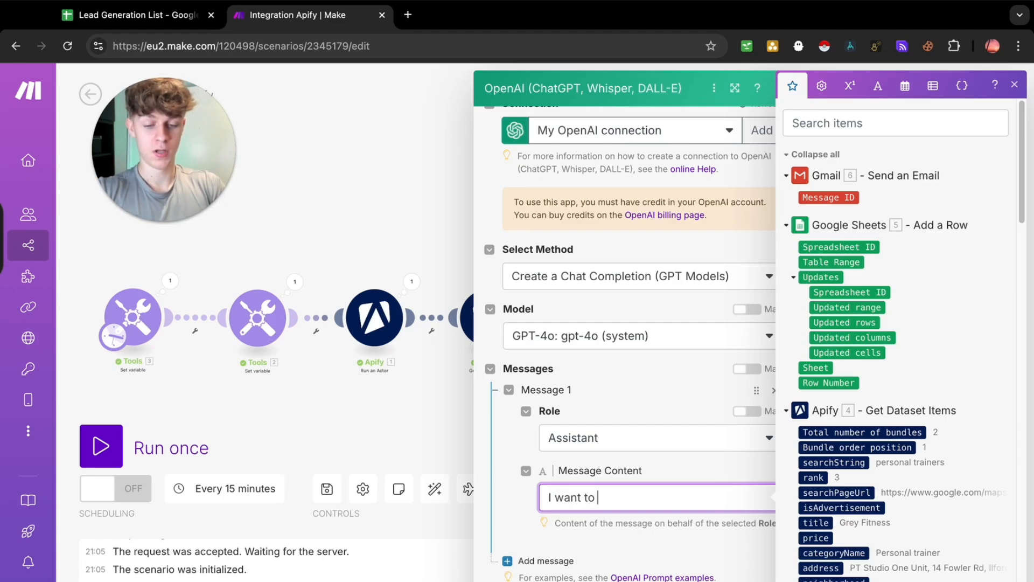
pyautogui.write('act a s a 7 figure co')
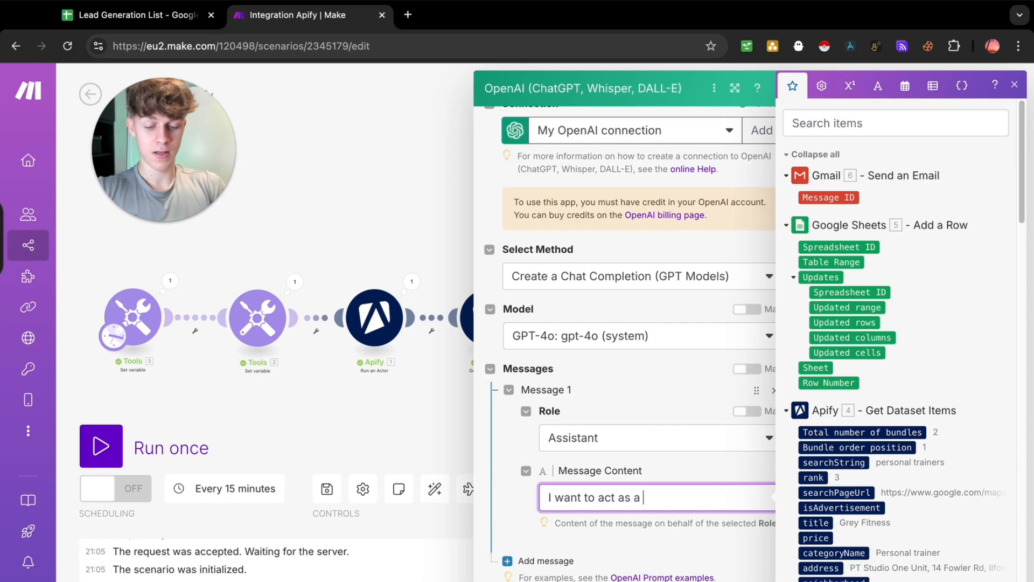
pyautogui.write('py')
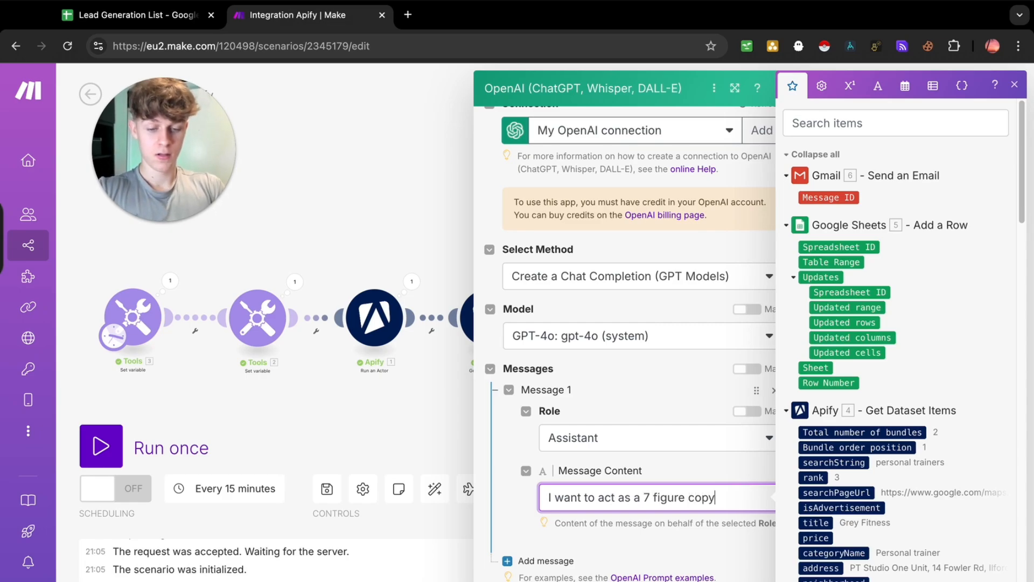
pyautogui.write('writer and')
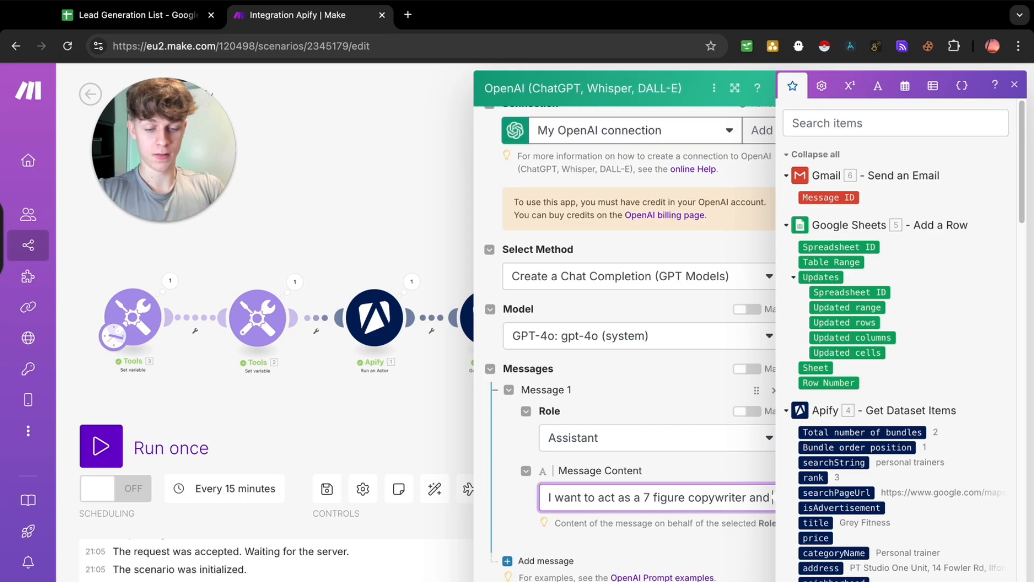
pyautogui.write(' write a personali')
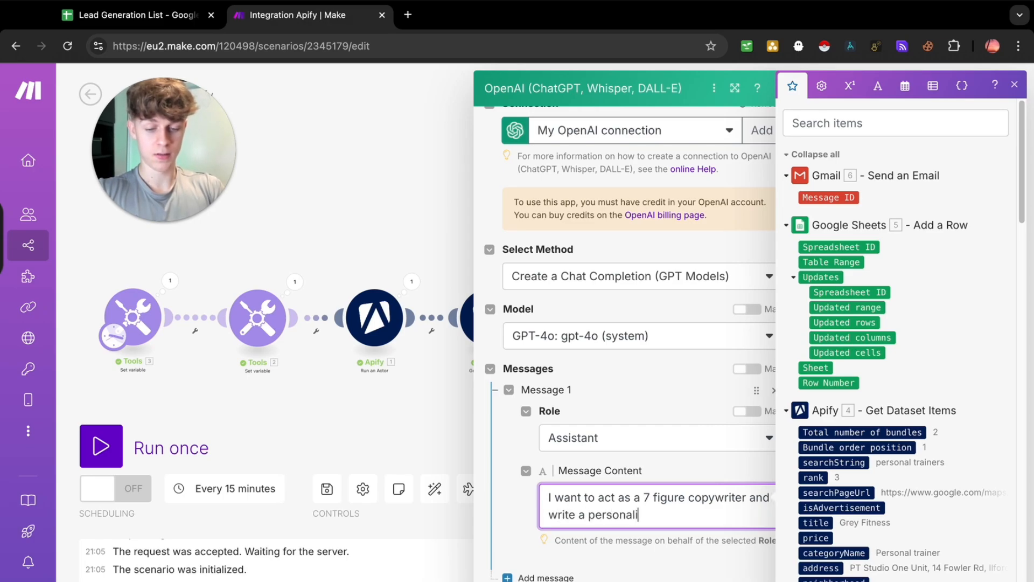
pyautogui.write('sed messag')
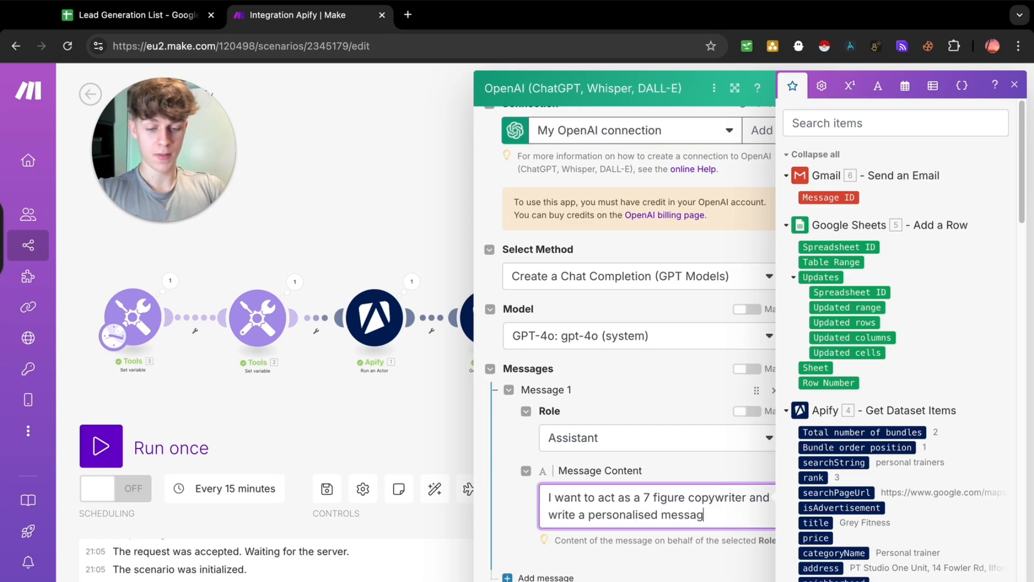
pyautogui.write("e that's no lo")
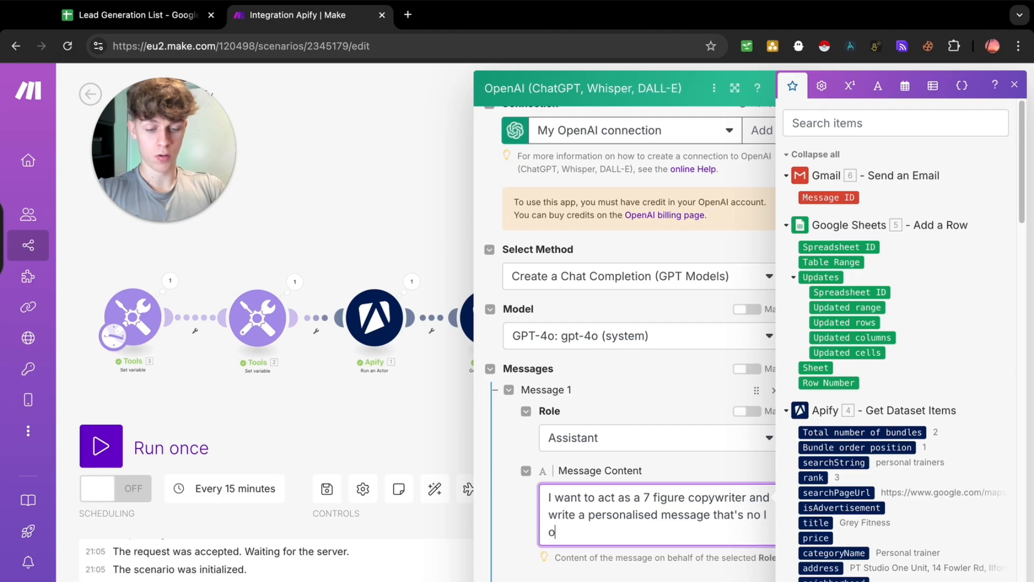
pyautogui.write('nger than 20 wor')
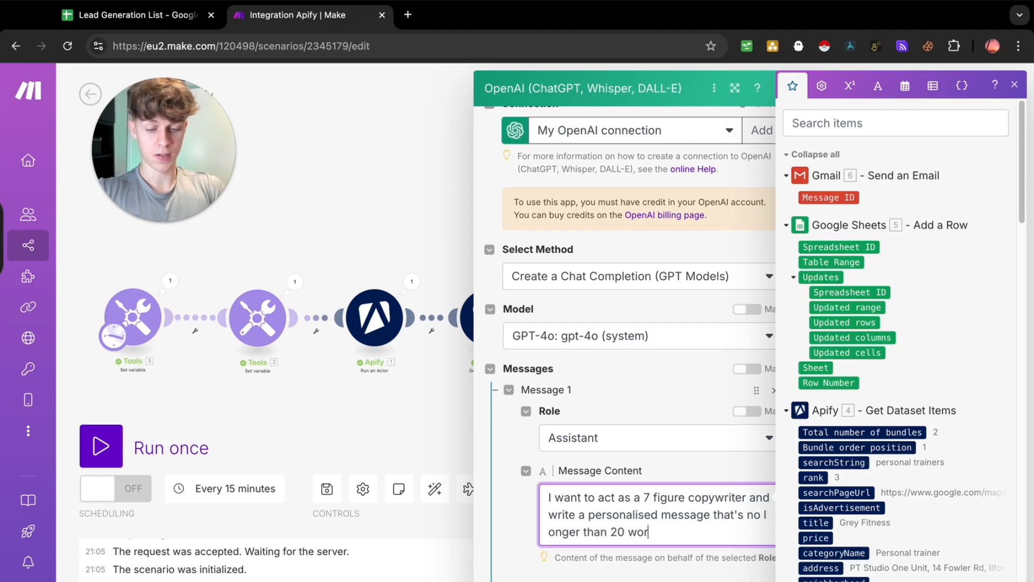
pyautogui.write('ds using this ')
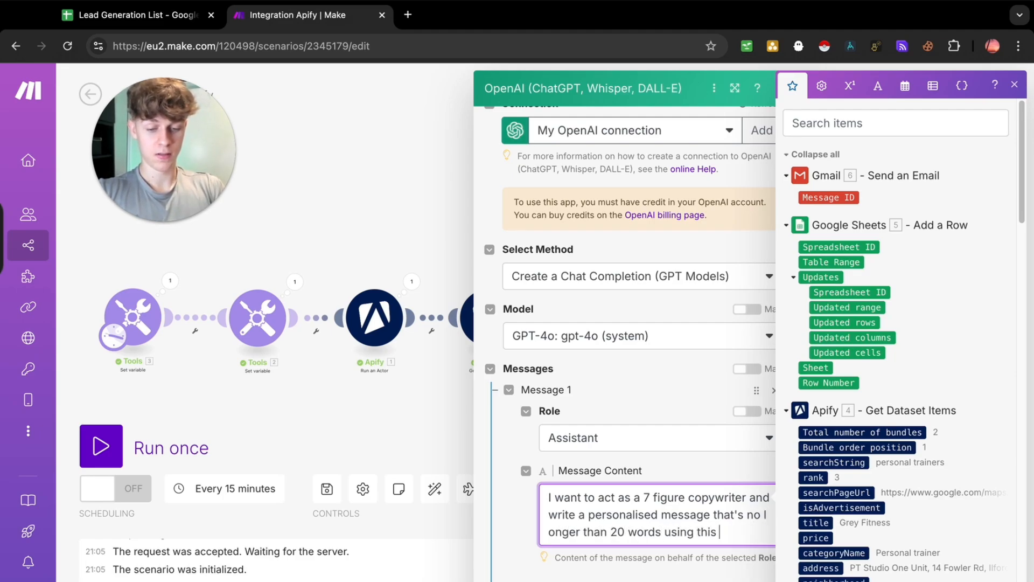
pyautogui.write('information')
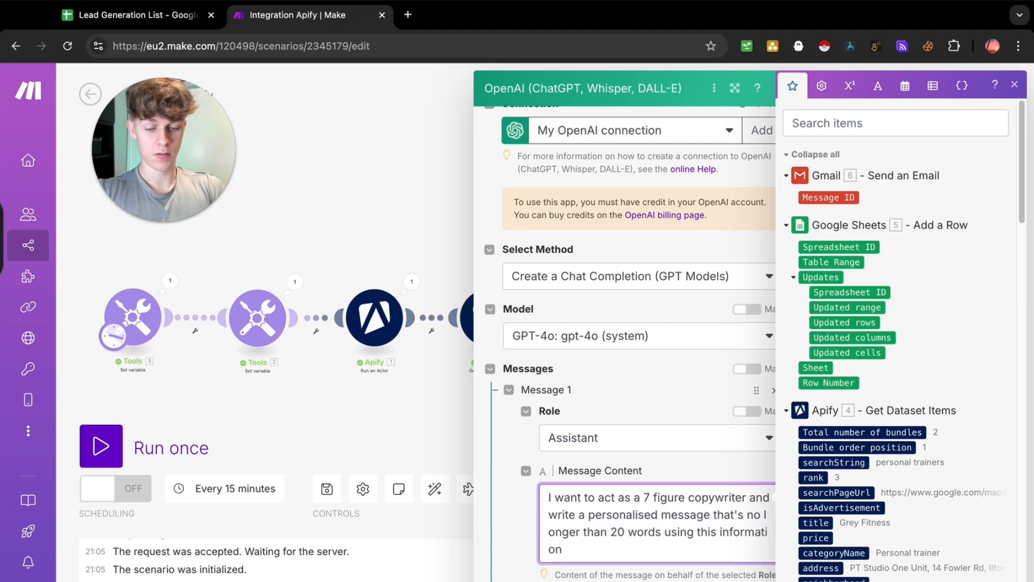
pyautogui.write(':')
# Step: Look through the Apify dataset fields, then add the separate prompt line "I want to be something like this:"
pyautogui.scroll(-5, 823, 267)
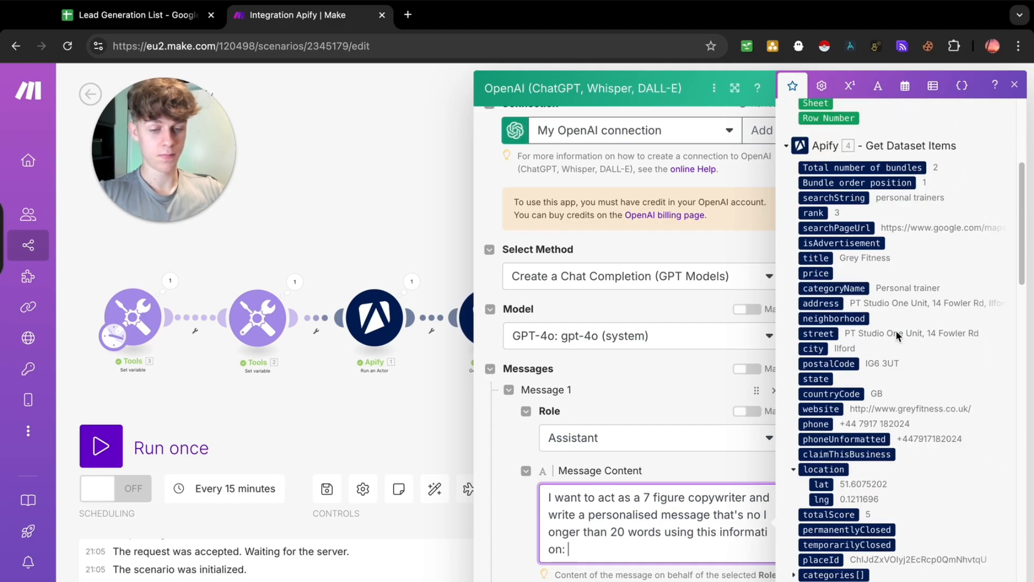
pyautogui.scroll(-1, 865, 412)
pyautogui.scroll(-6, 865, 412)
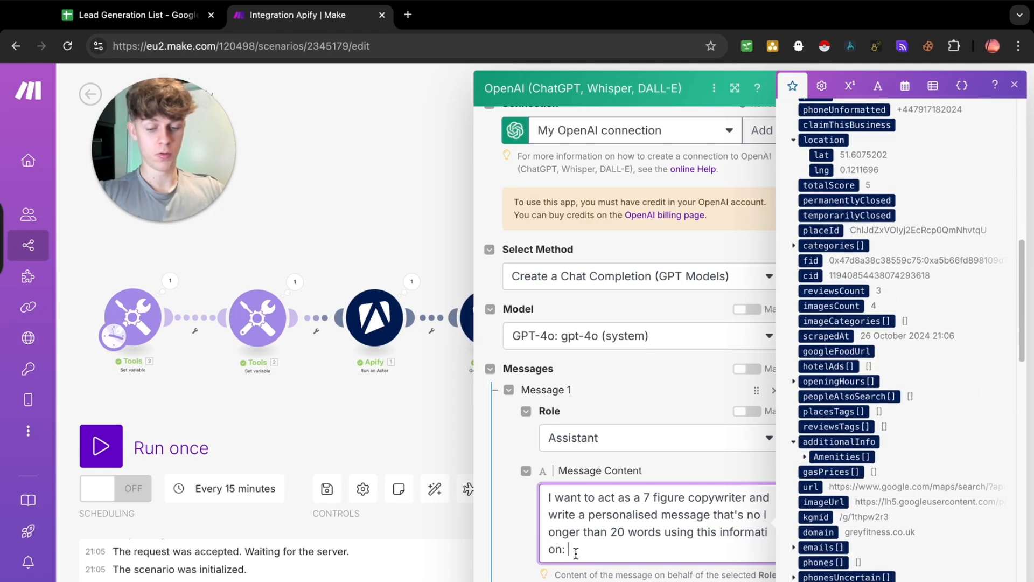
pyautogui.press('Return')
pyautogui.press('Return')
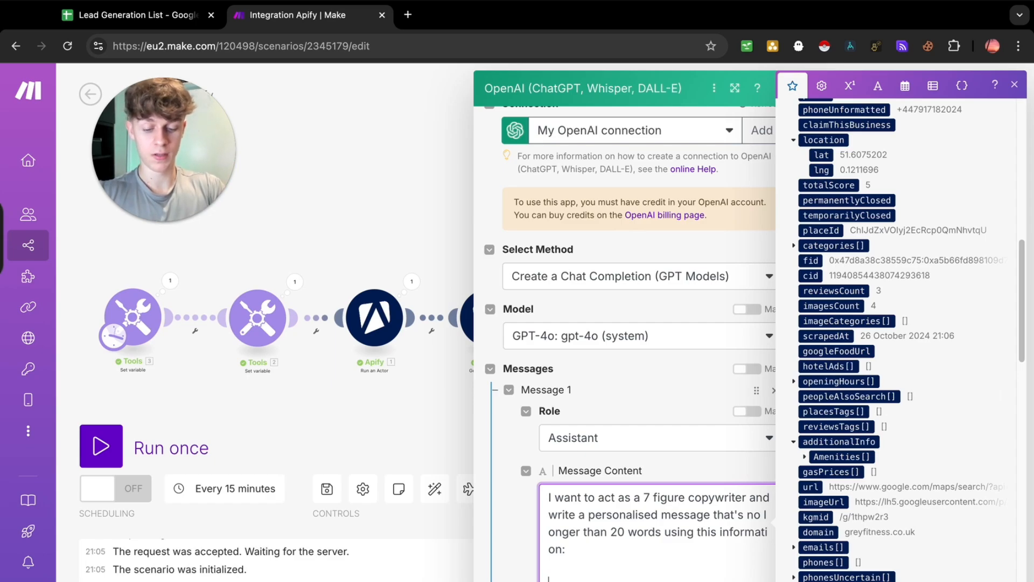
pyautogui.write('L')
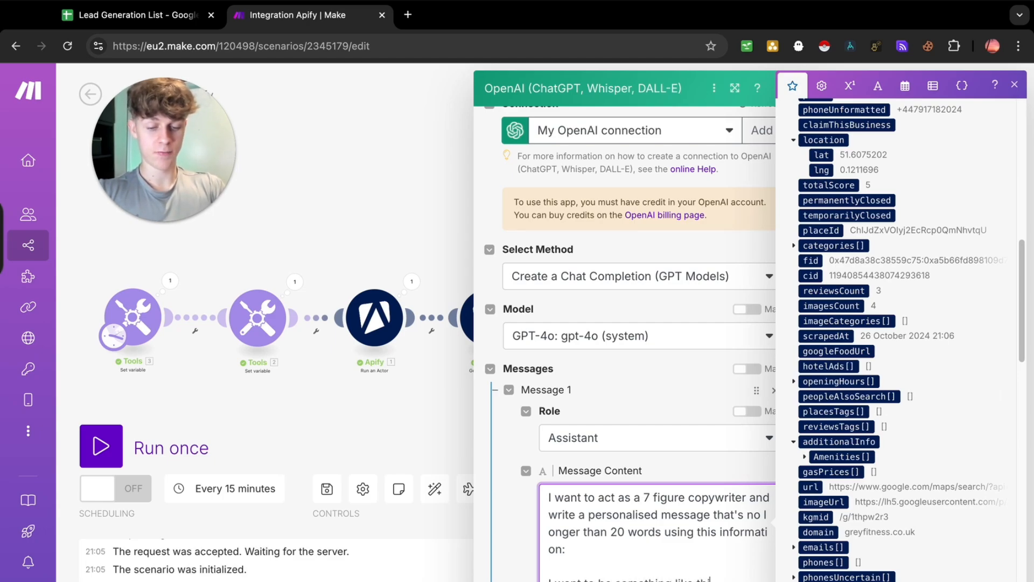
pyautogui.write('is:')
pyautogui.press('Return')
pyautogui.press('Return')
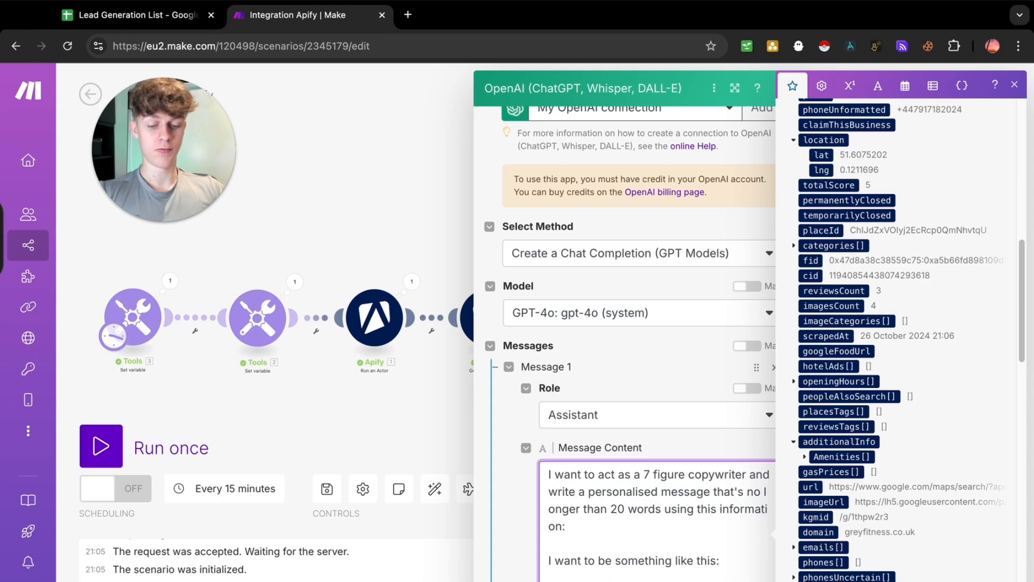
# Step: Start the prompt's sample message with an opening quotation mark and "Hey", then close the OpenAI module's settings
pyautogui.click(671, 518)
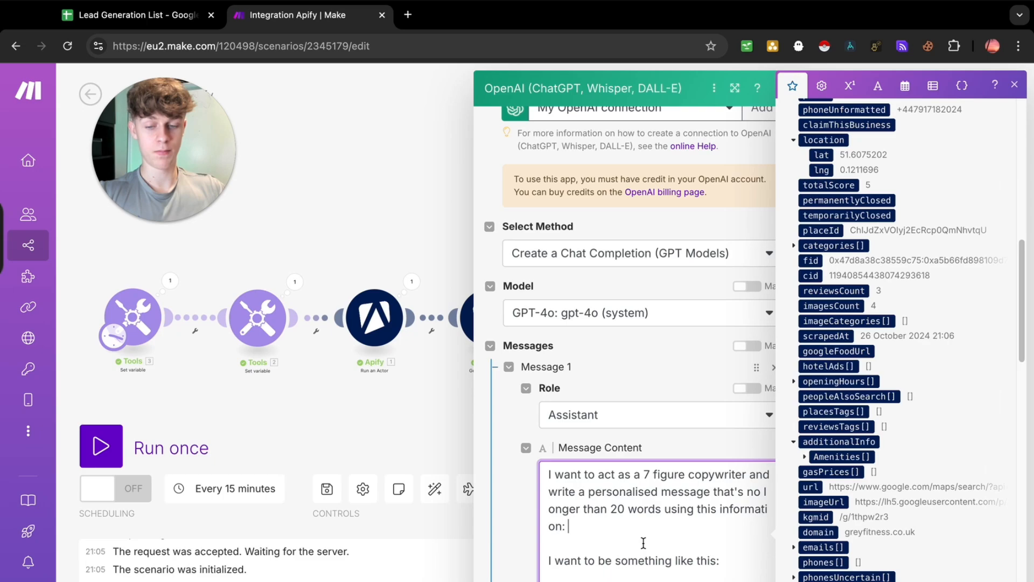
pyautogui.scroll(-2, 592, 541)
pyautogui.doubleClick(612, 526)
pyautogui.click(630, 521)
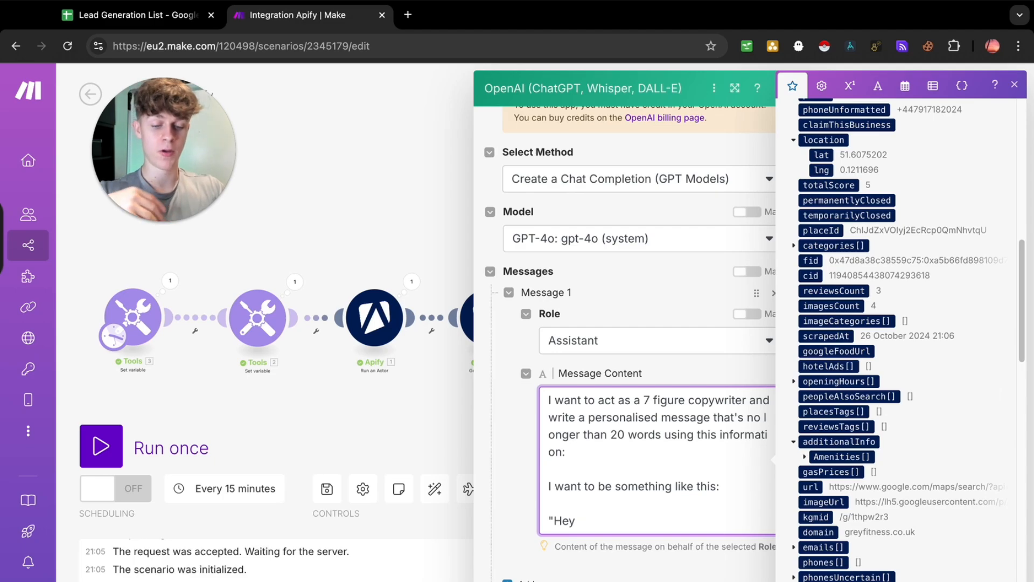
pyautogui.press('Escape')
pyautogui.click(922, 393)
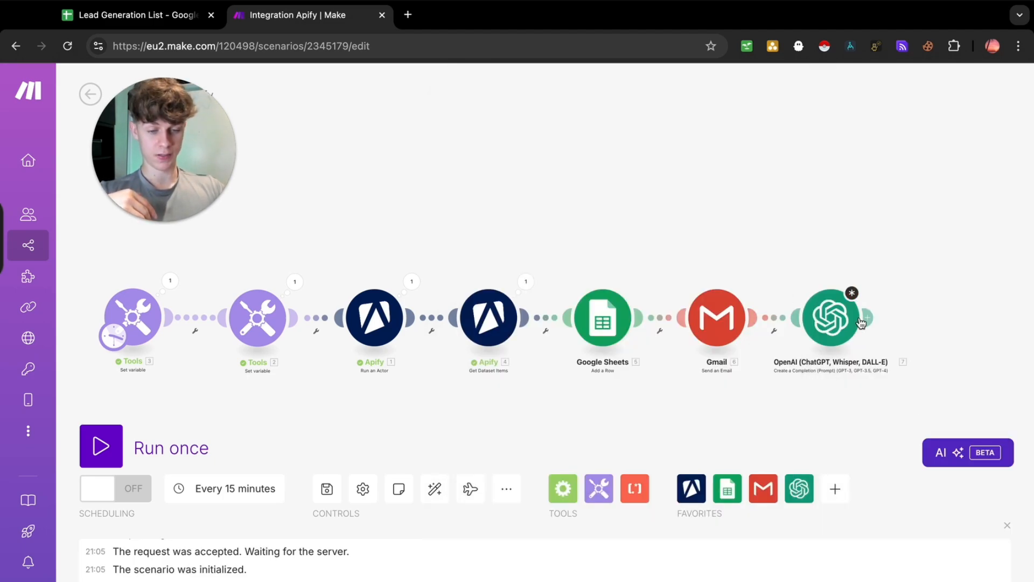
# Step: Add a Google Sheets Add a Row module after the OpenAI module
pyautogui.click(867, 317)
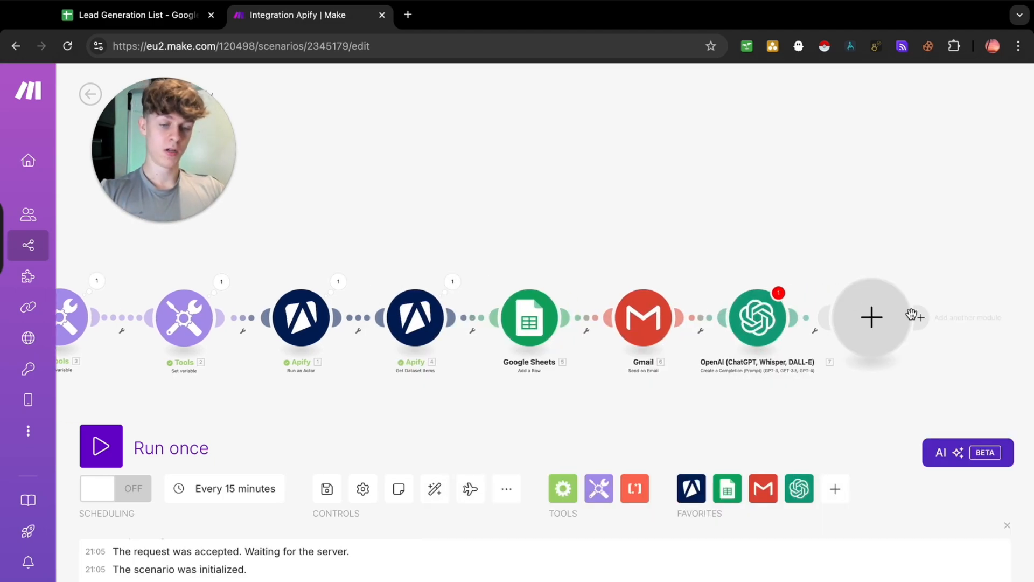
pyautogui.write('add')
pyautogui.click(715, 191)
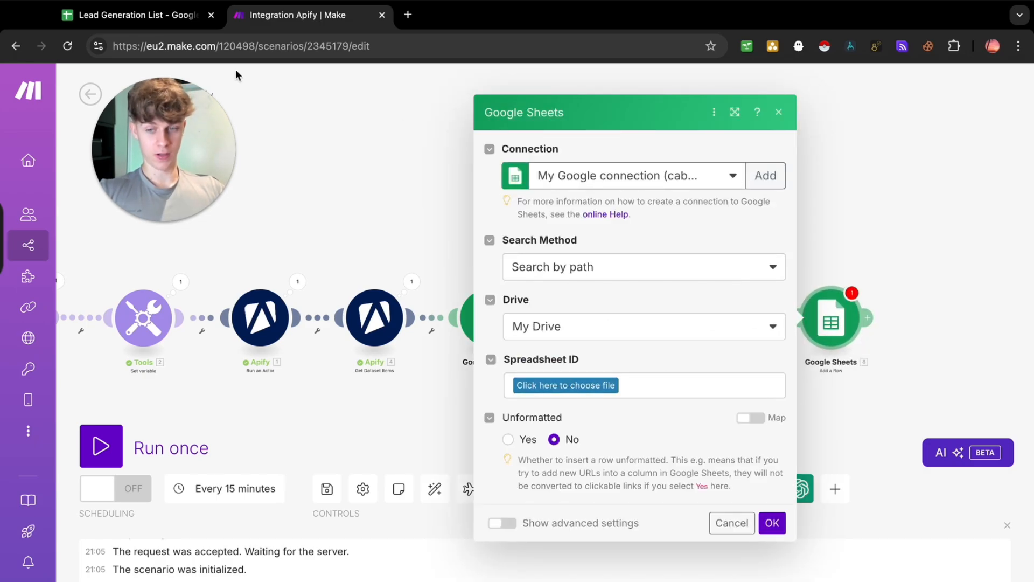
# Step: Switch to the Lead Generation List spreadsheet and highlight the empty cells CI1:CI13 beyond the youtubes columns
pyautogui.click(134, 15)
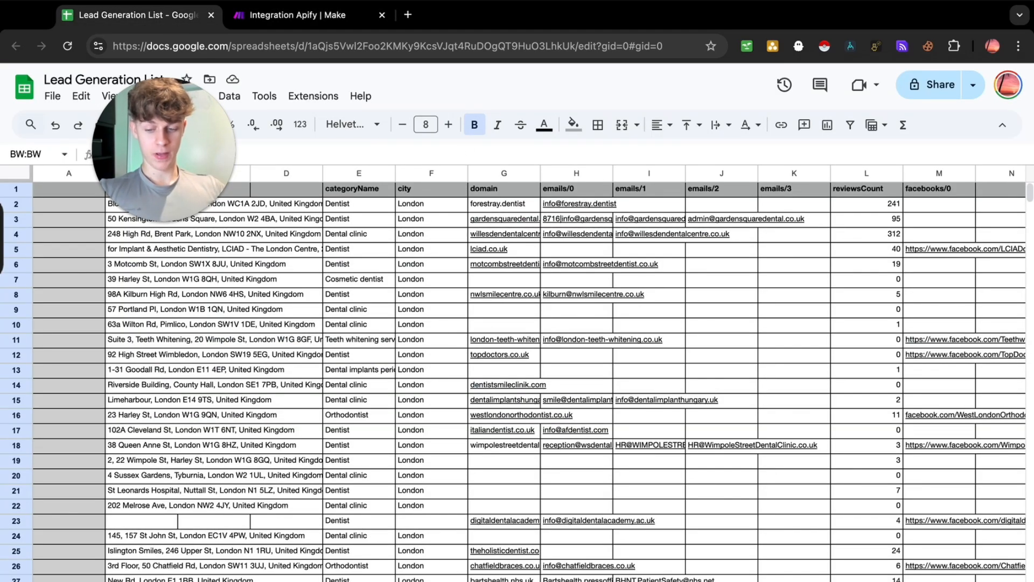
pyautogui.hscroll(20, 530, 371)
pyautogui.hscroll(-15, 530, 371)
pyautogui.hscroll(1, 817, 226)
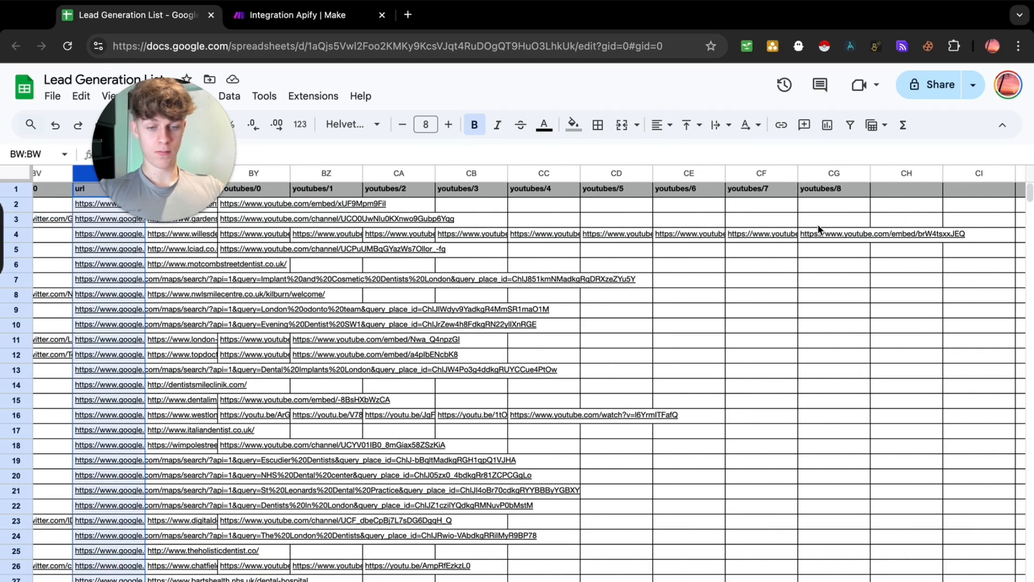
pyautogui.moveTo(950, 190); pyautogui.dragTo(958, 375)
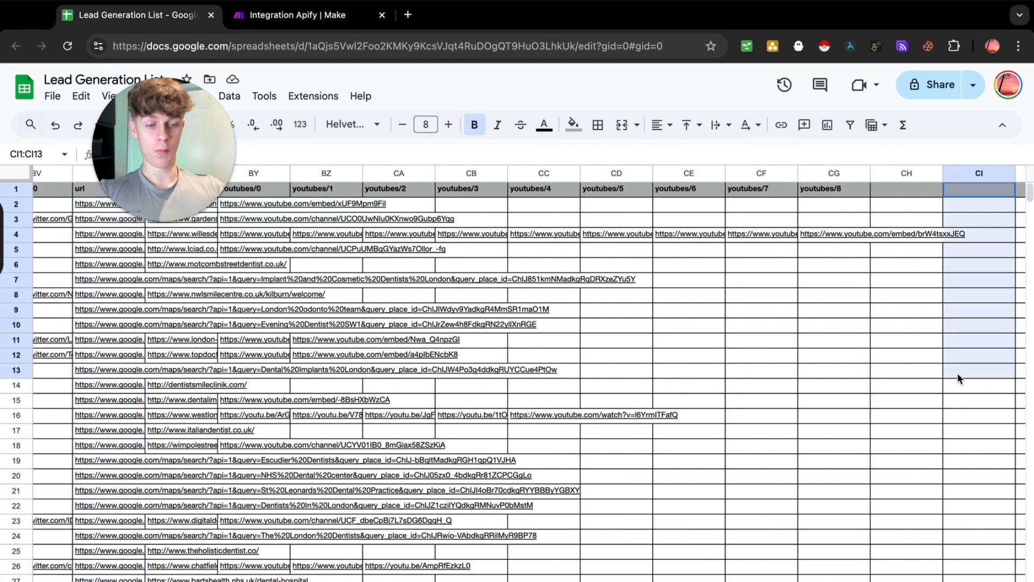
# Step: Copy the empty cell CI2, then look back across the lead columns to the start of the sheet
pyautogui.click(978, 206)
pyautogui.press('super+c')
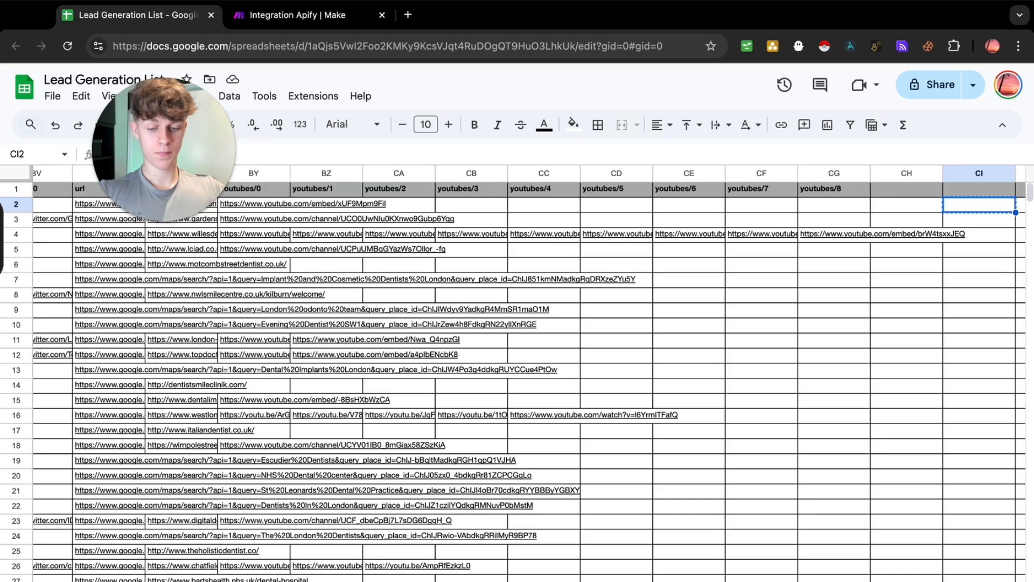
pyautogui.hscroll(-10, 529, 373)
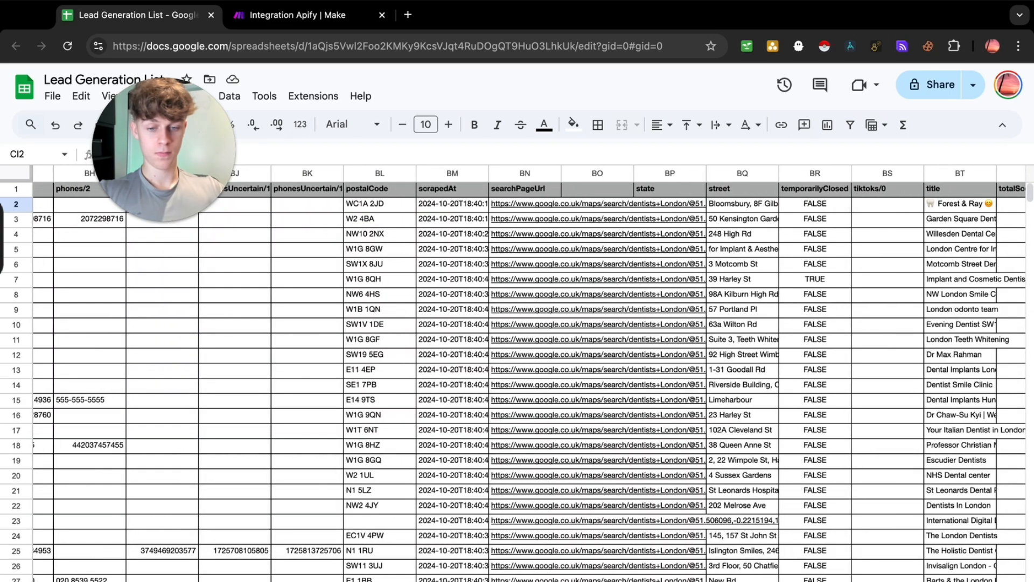
pyautogui.hscroll(-20, 529, 373)
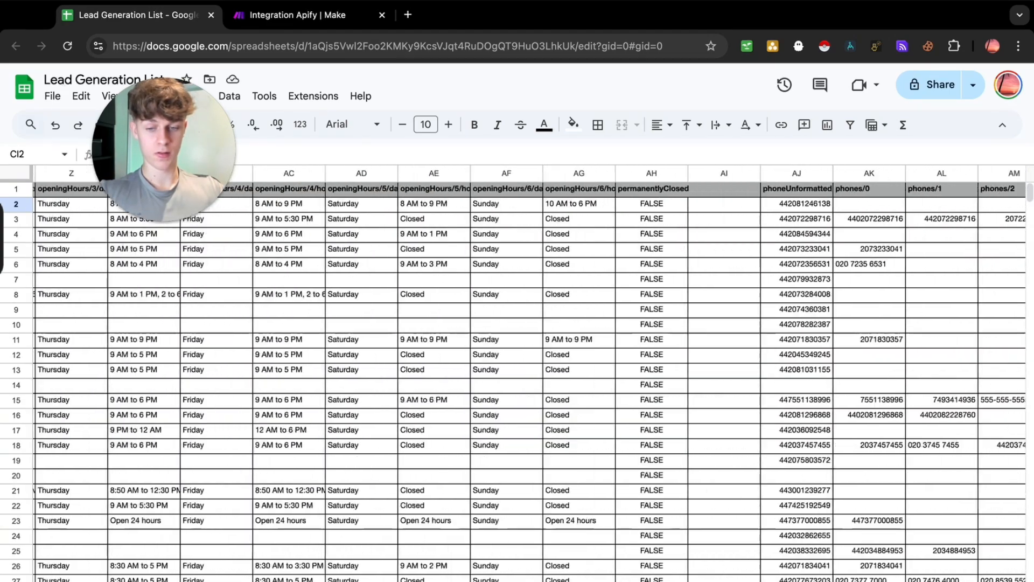
pyautogui.hscroll(-18, 529, 373)
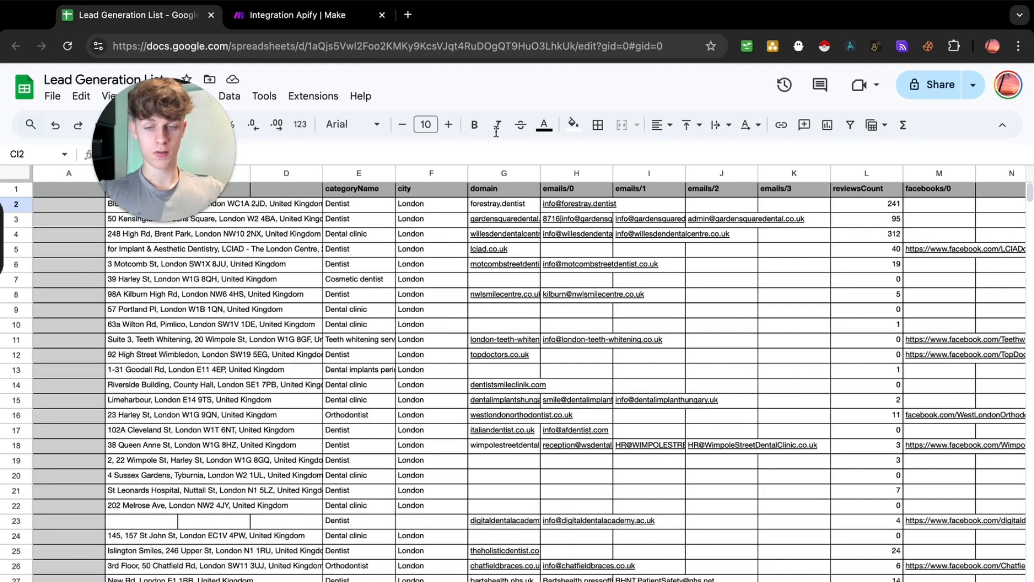
# Step: Switch to the Make scenario and close the settings of the last Google Sheets module
pyautogui.click(294, 16)
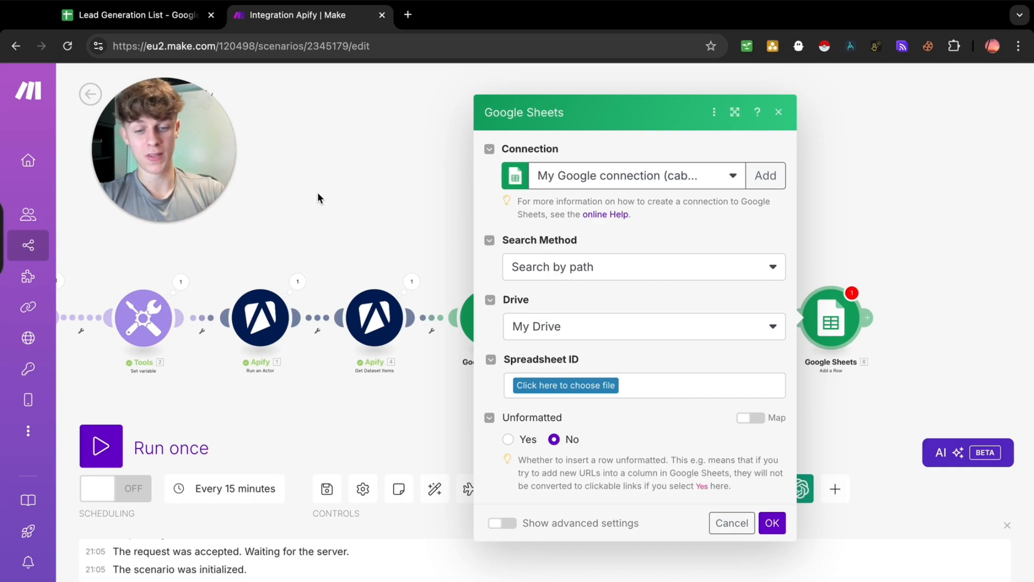
pyautogui.click(318, 184)
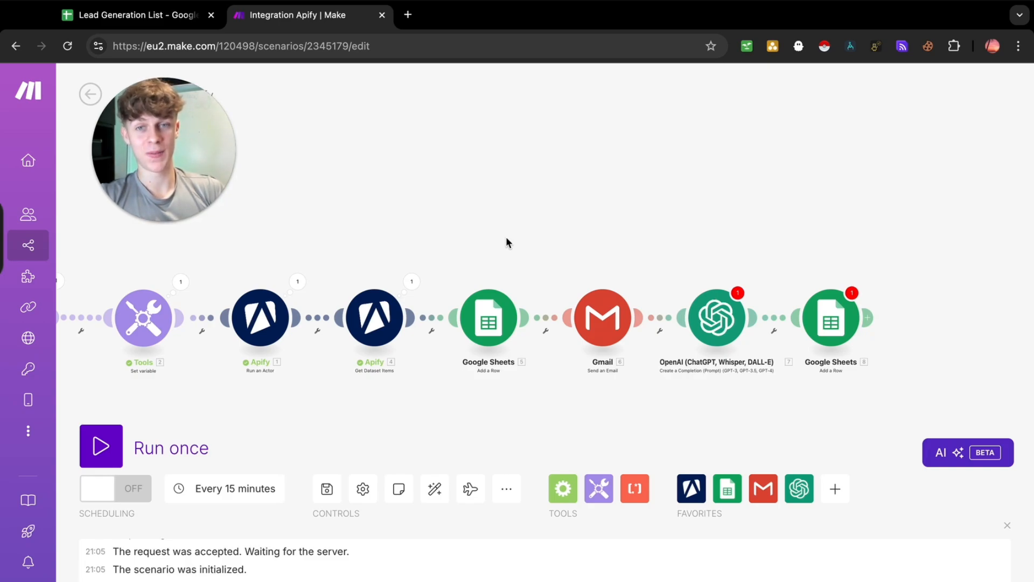
# Step: Open the AgencyStart community on Skool in a new browser tab and look through its Classroom courses
pyautogui.click(407, 15)
pyautogui.click(171, 74)
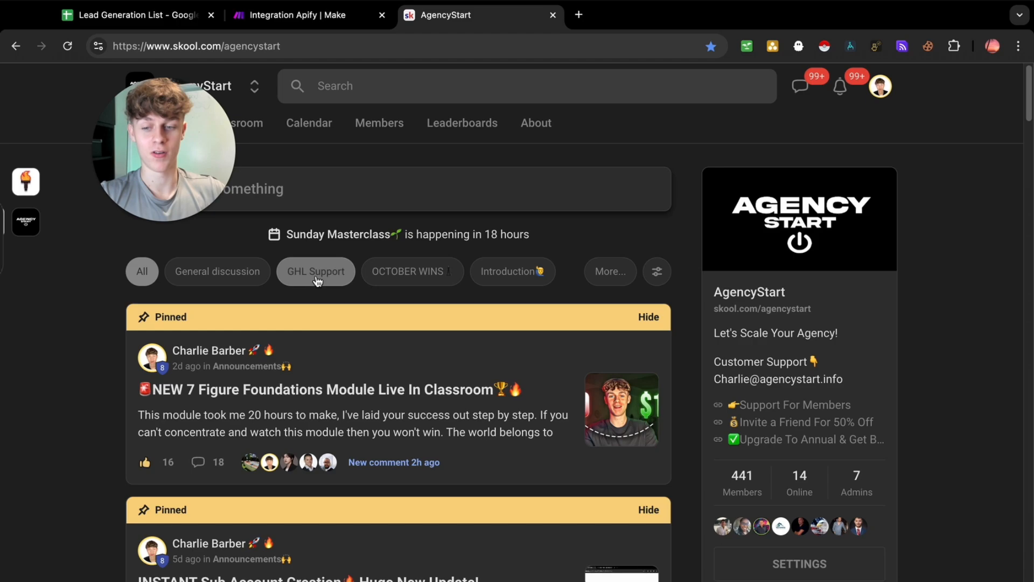
pyautogui.click(237, 127)
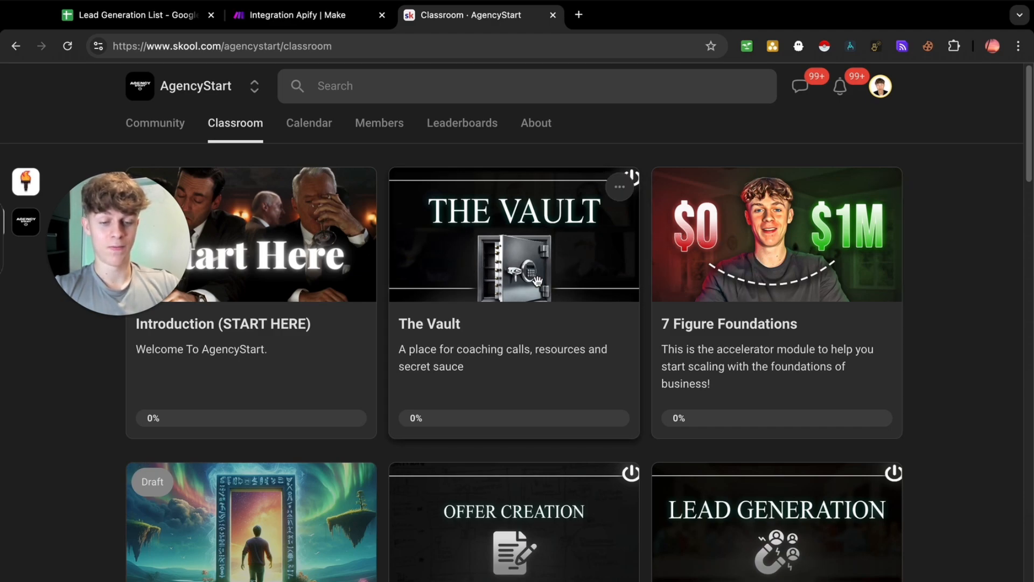
pyautogui.scroll(-6, 537, 280)
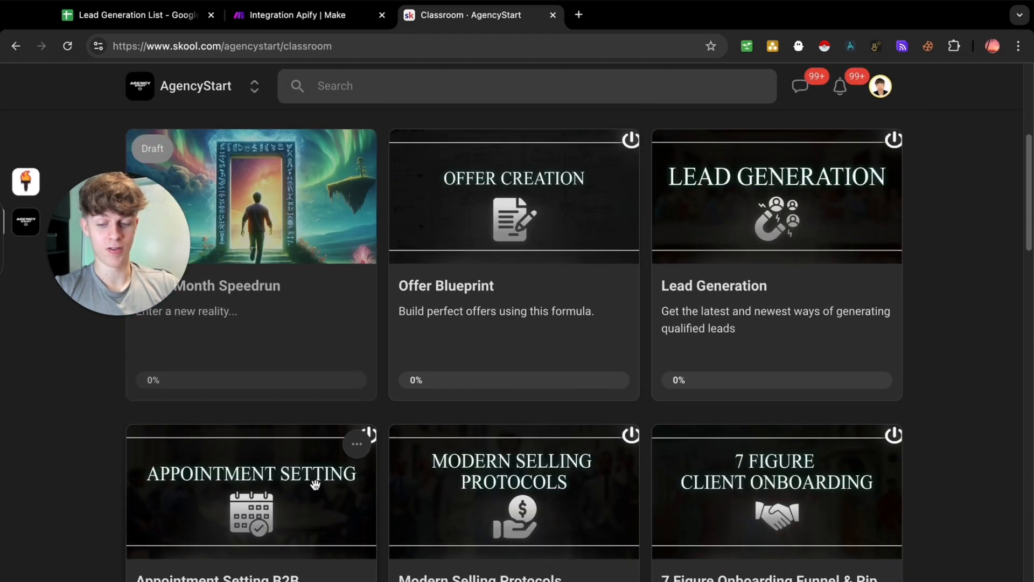
pyautogui.scroll(-2, 492, 457)
pyautogui.scroll(-5, 683, 408)
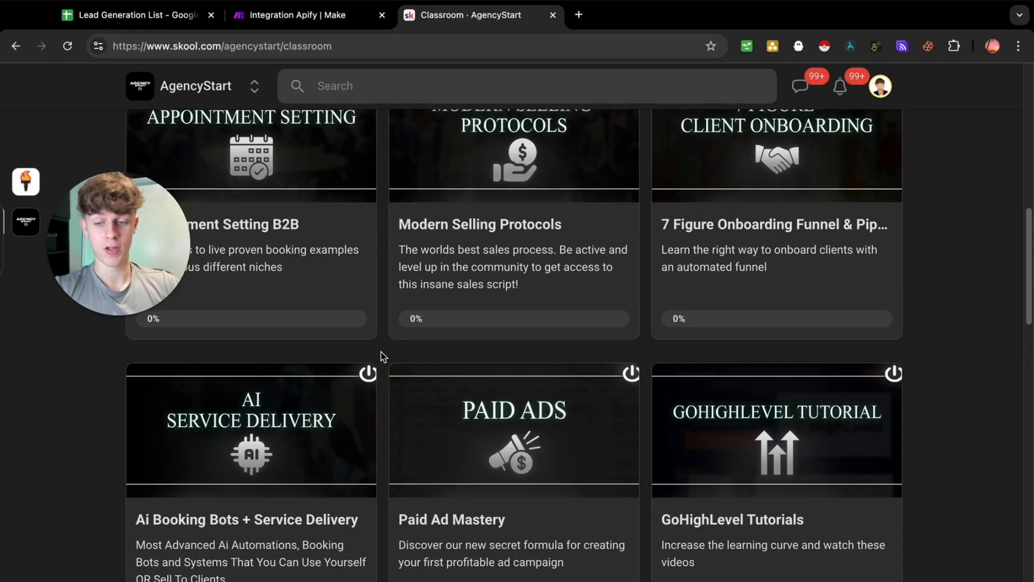
pyautogui.scroll(4, 380, 373)
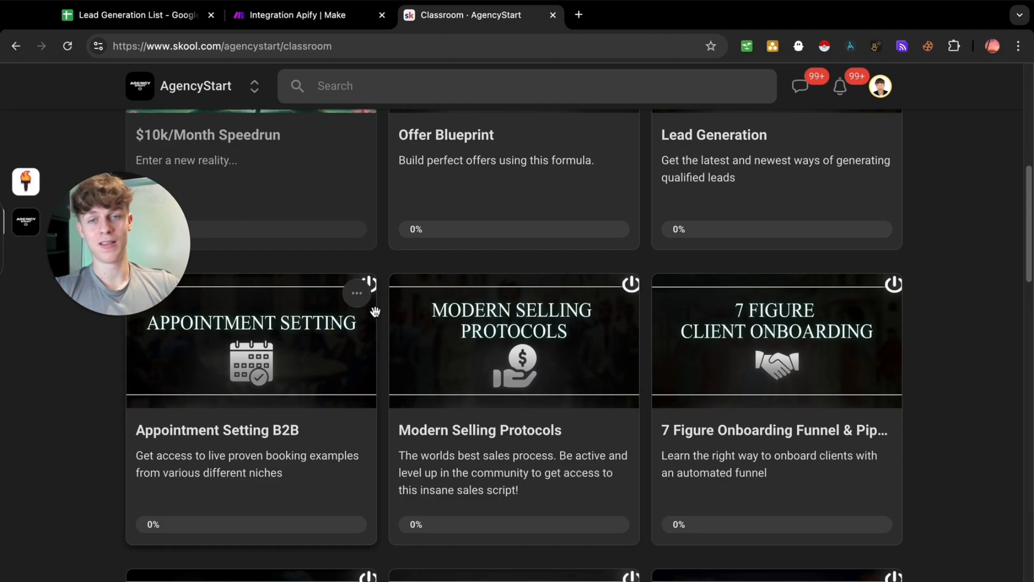
pyautogui.scroll(9, 374, 311)
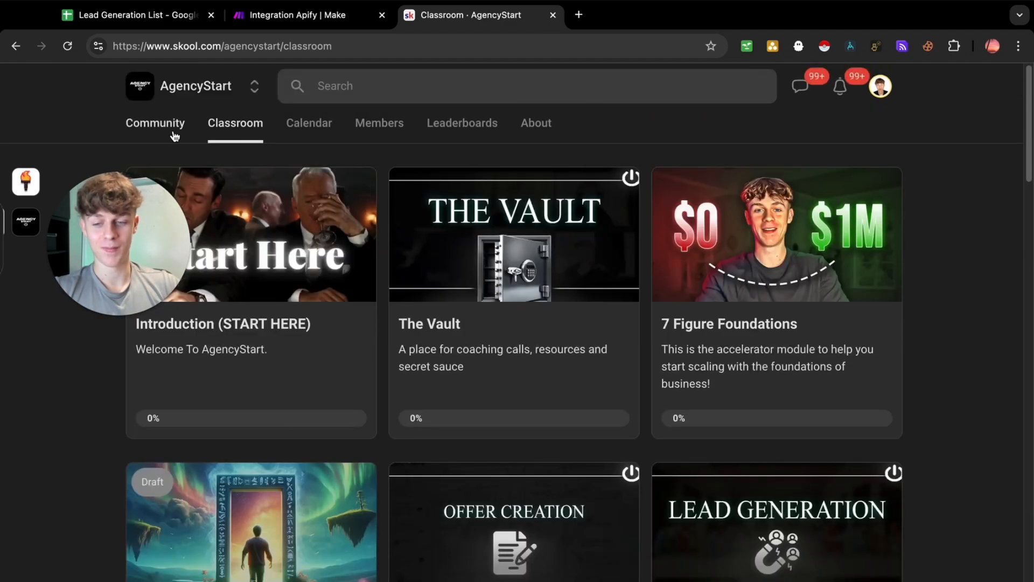
# Step: Filter the AgencyStart community posts by the OCTOBER WINS category and read through the members' posts
pyautogui.click(155, 122)
pyautogui.click(425, 276)
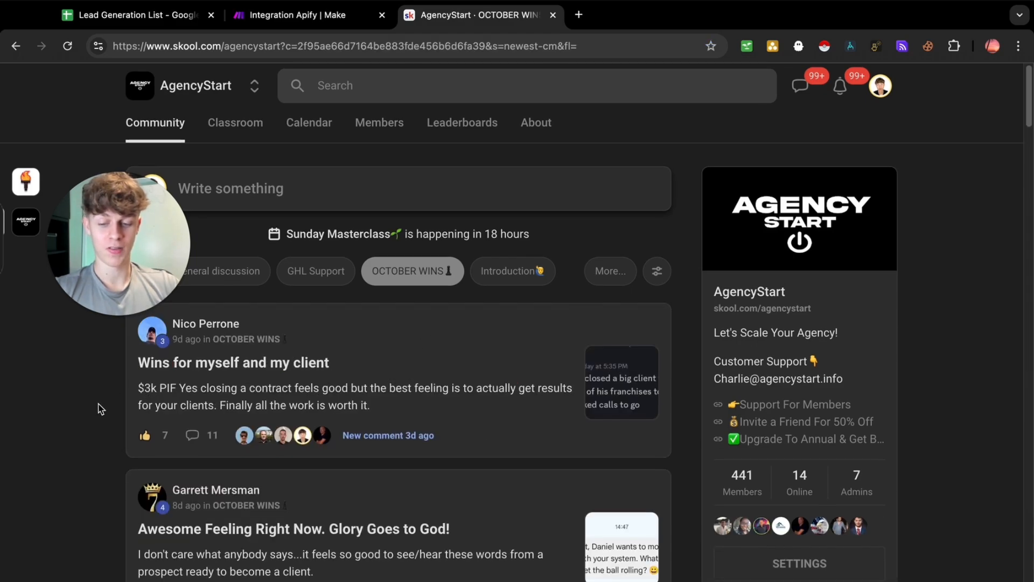
pyautogui.scroll(-3, 96, 441)
pyautogui.scroll(-10, 92, 438)
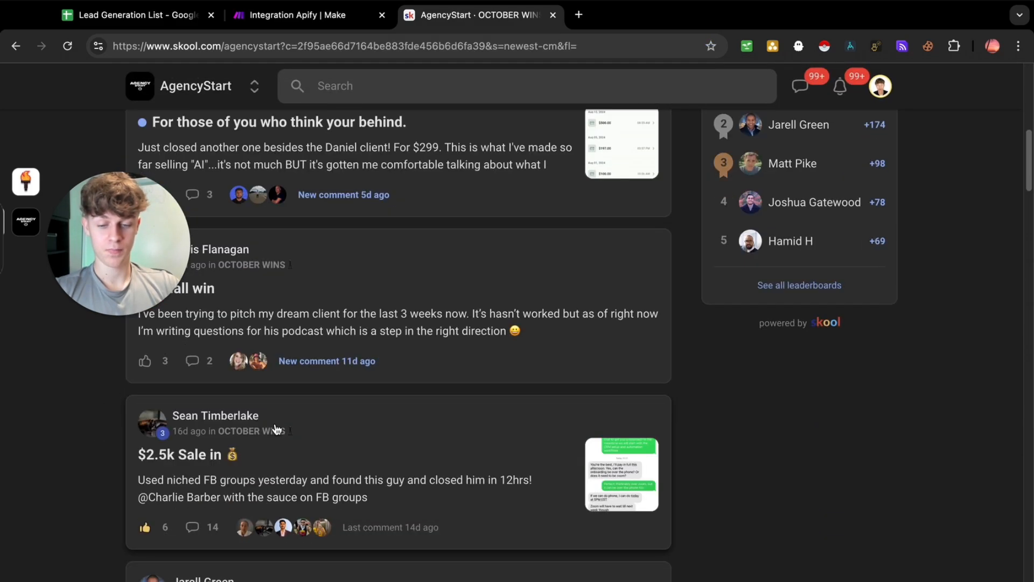
pyautogui.scroll(1, 269, 395)
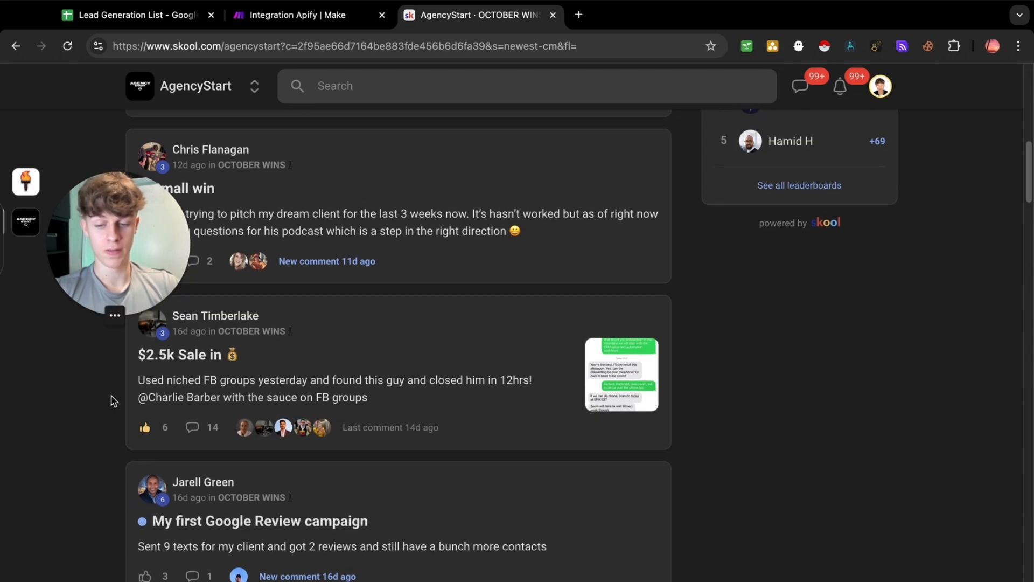
pyautogui.scroll(-3, 107, 406)
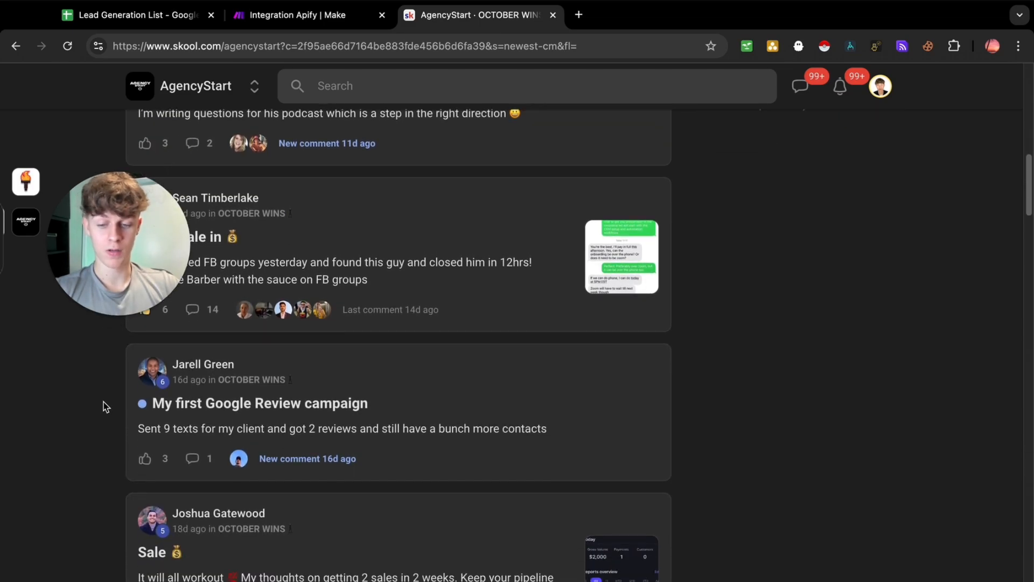
pyautogui.scroll(-2, 104, 405)
pyautogui.scroll(2, 116, 393)
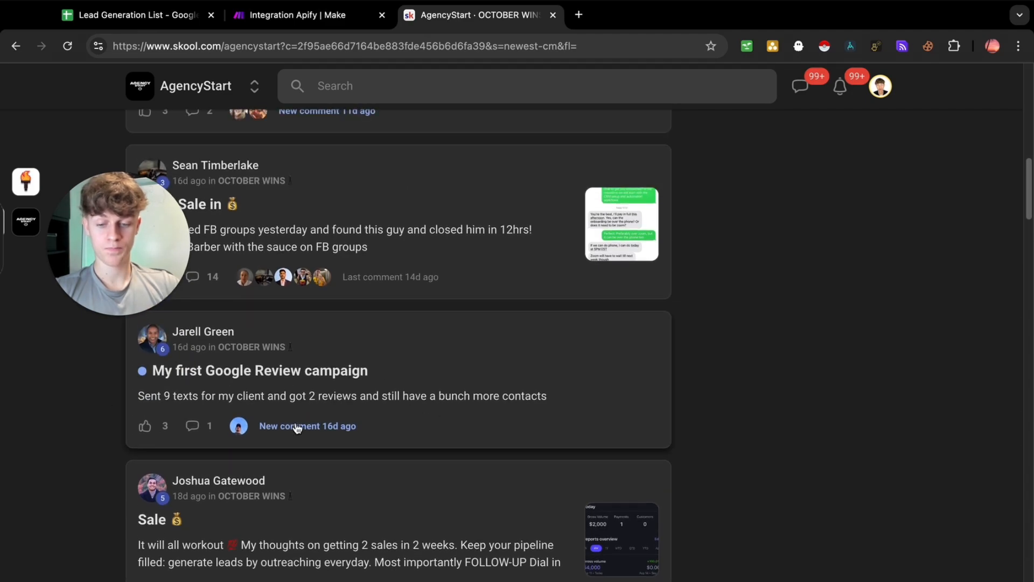
pyautogui.scroll(-4, 162, 399)
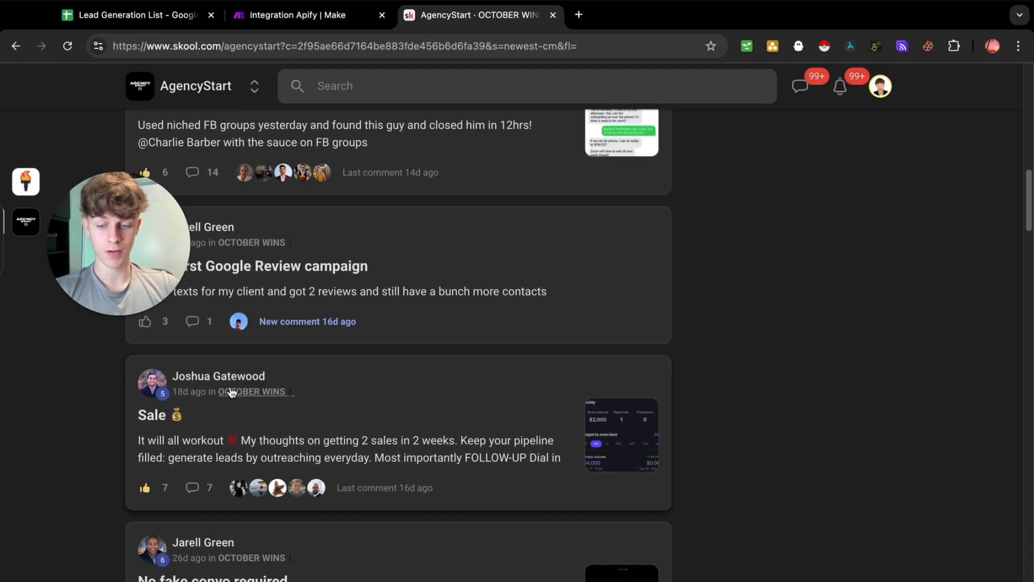
pyautogui.scroll(-6, 94, 416)
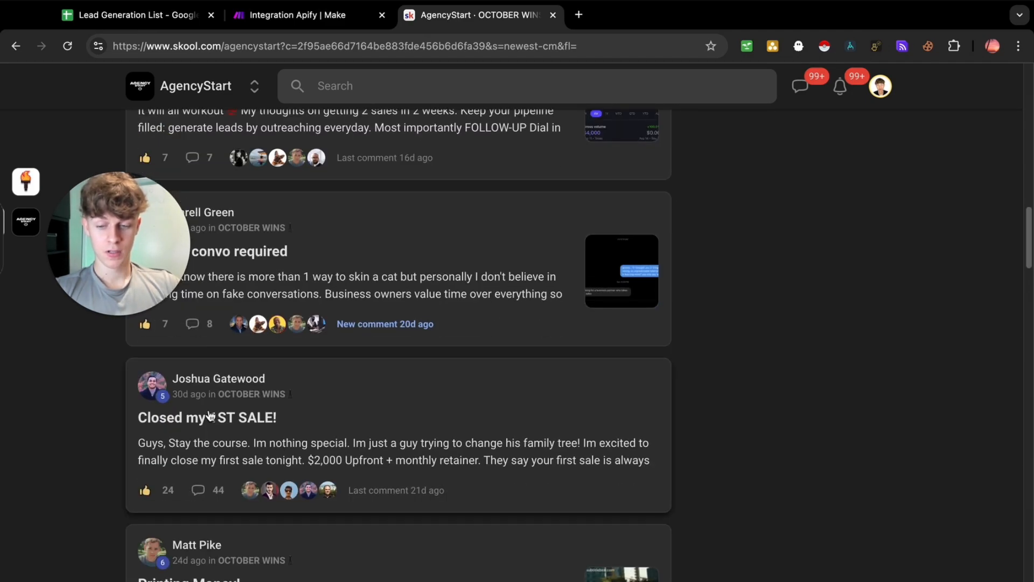
pyautogui.scroll(-7, 99, 421)
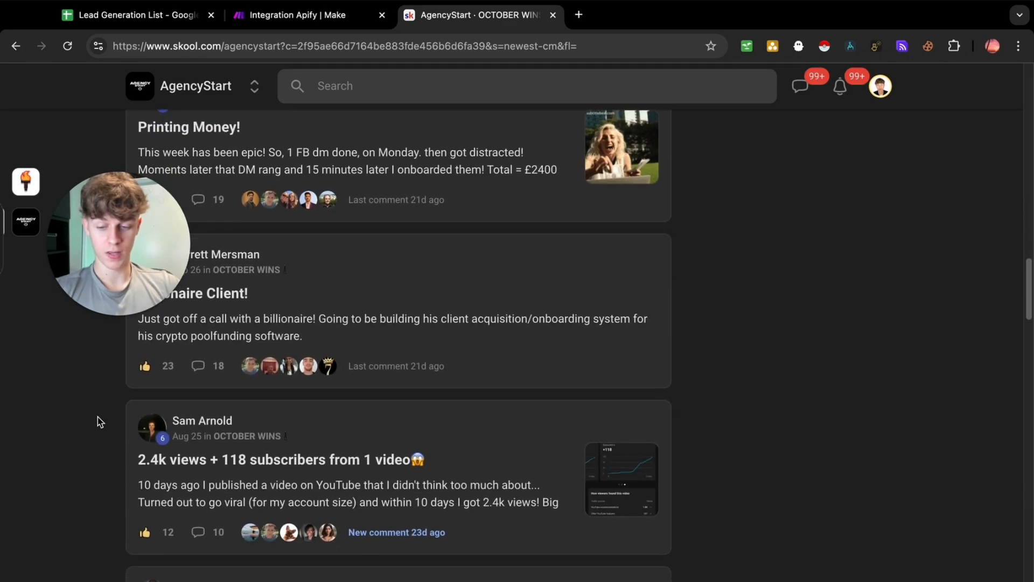
pyautogui.scroll(1, 127, 420)
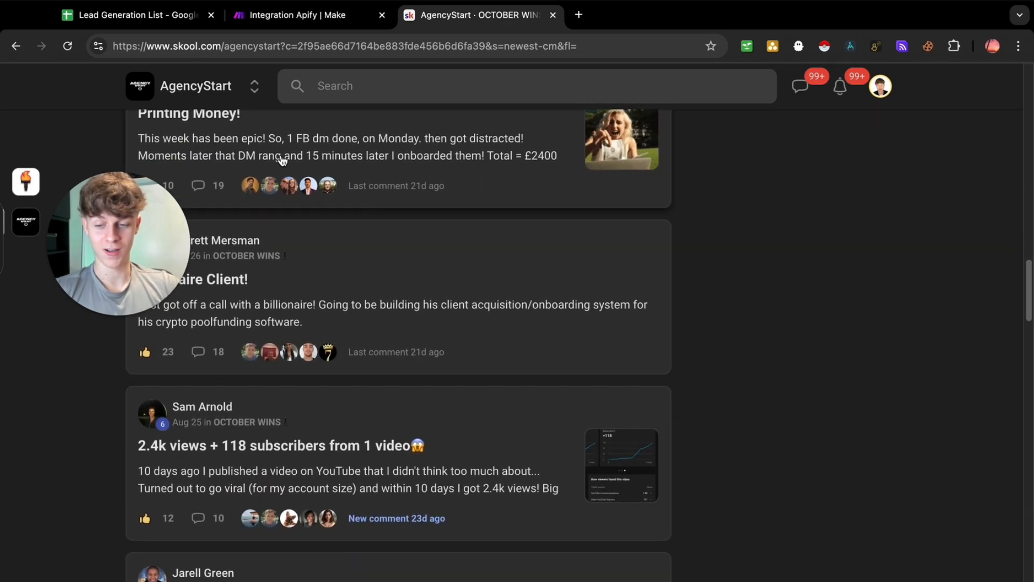
# Step: Switch back to the Integration Apify scenario in Make and review its module chain
pyautogui.click(289, 21)
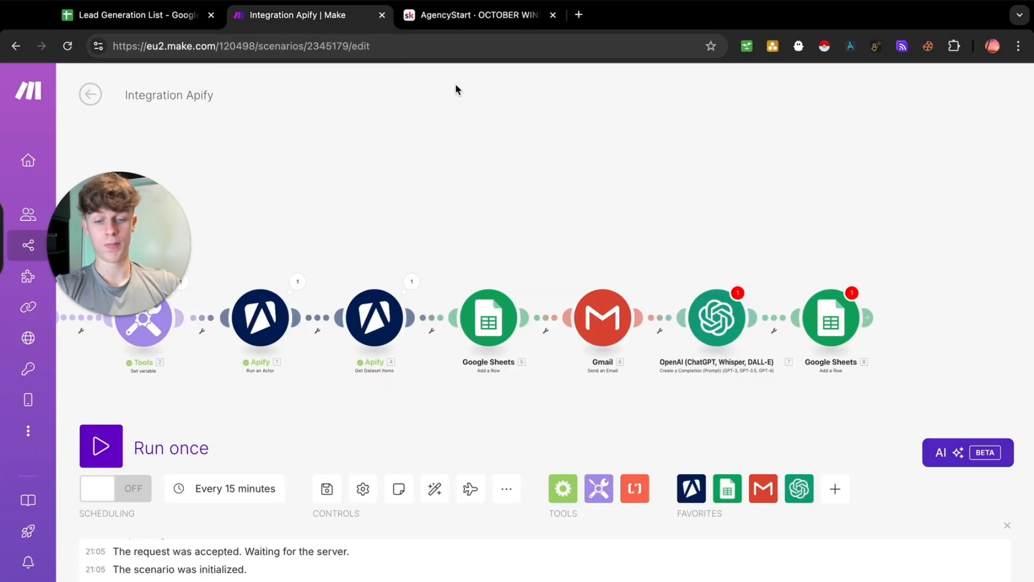
pyautogui.moveTo(408, 197); pyautogui.dragTo(459, 202)
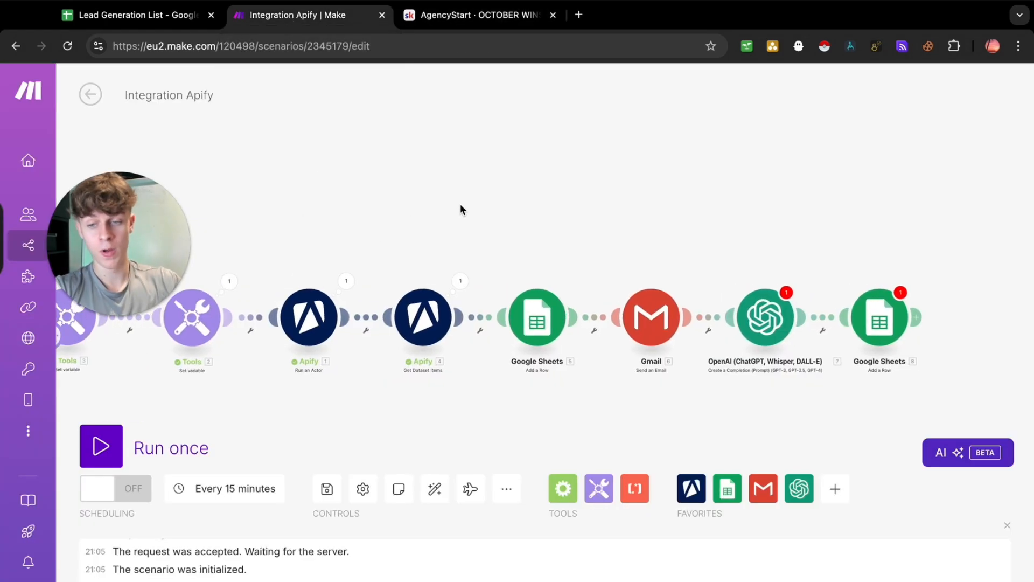
pyautogui.moveTo(141, 247); pyautogui.dragTo(206, 186)
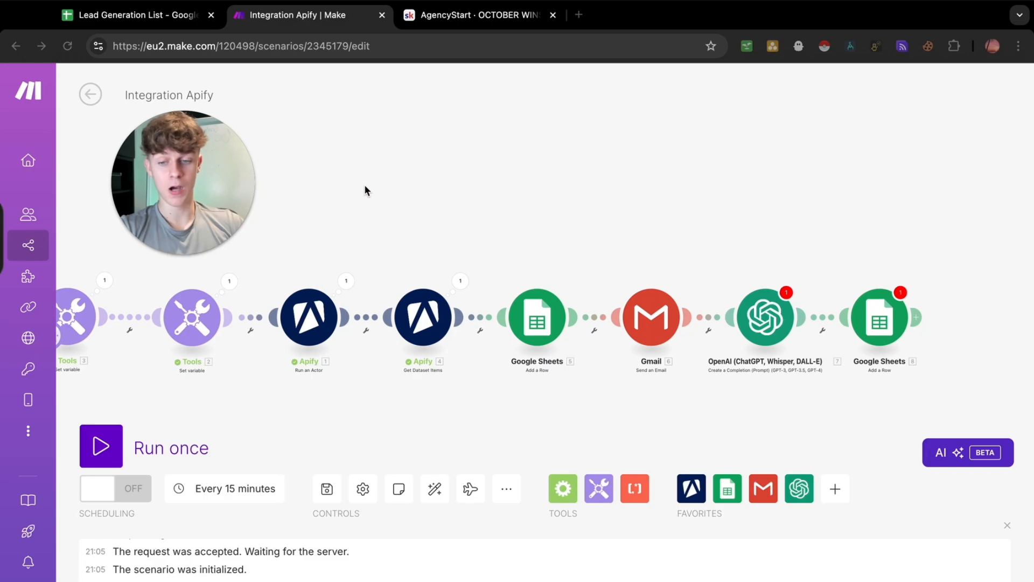